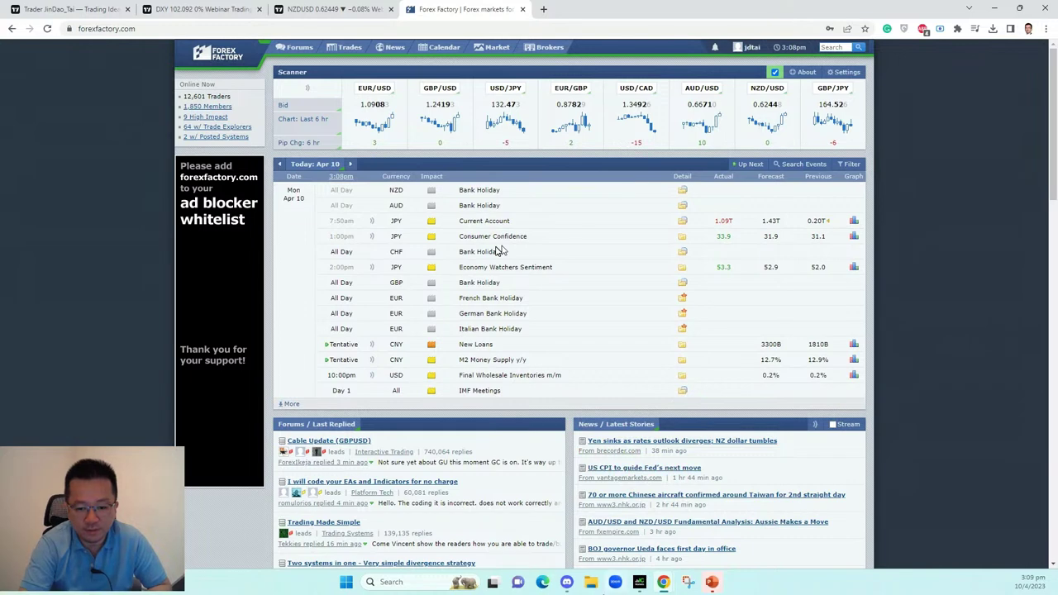
- Switch to Discord and read the general-chat message about markets closed for Easter Monday, highlighting the closed currencies
left_click(566, 582)
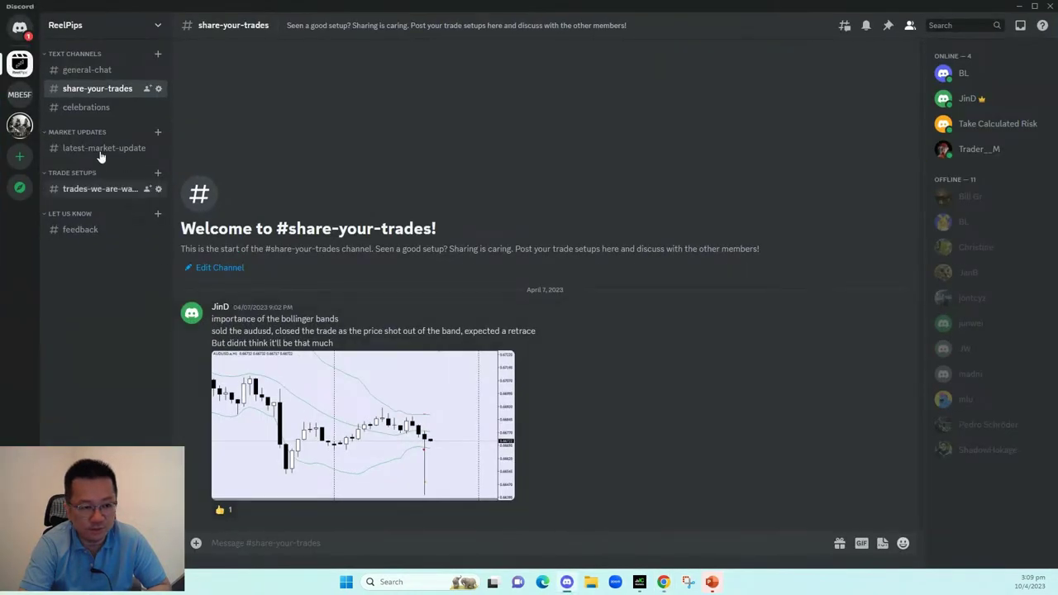
left_click(87, 71)
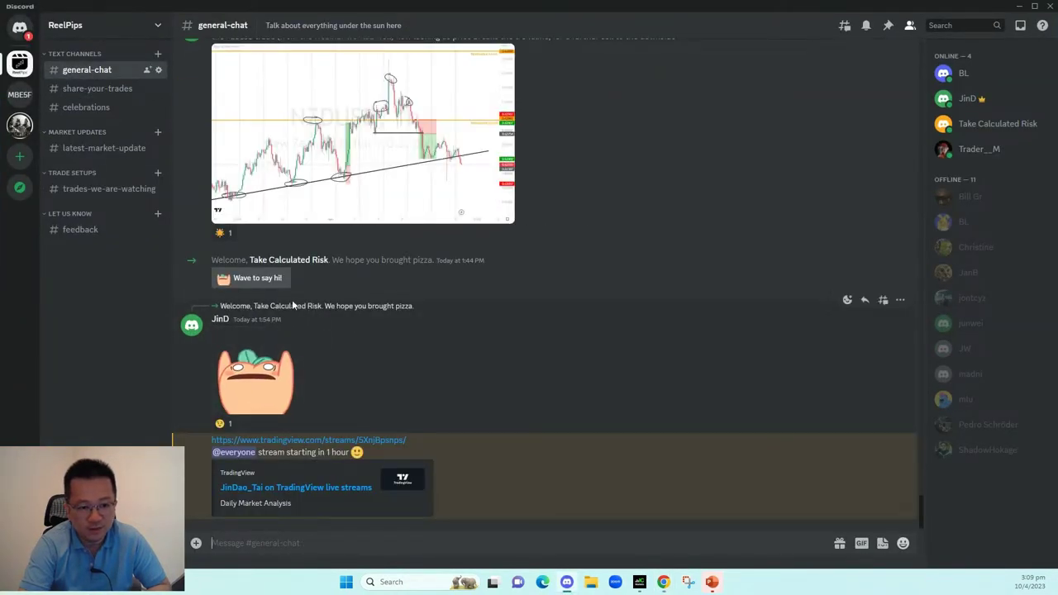
scroll(373, 335, "up", 5)
scroll(375, 332, "up", 3)
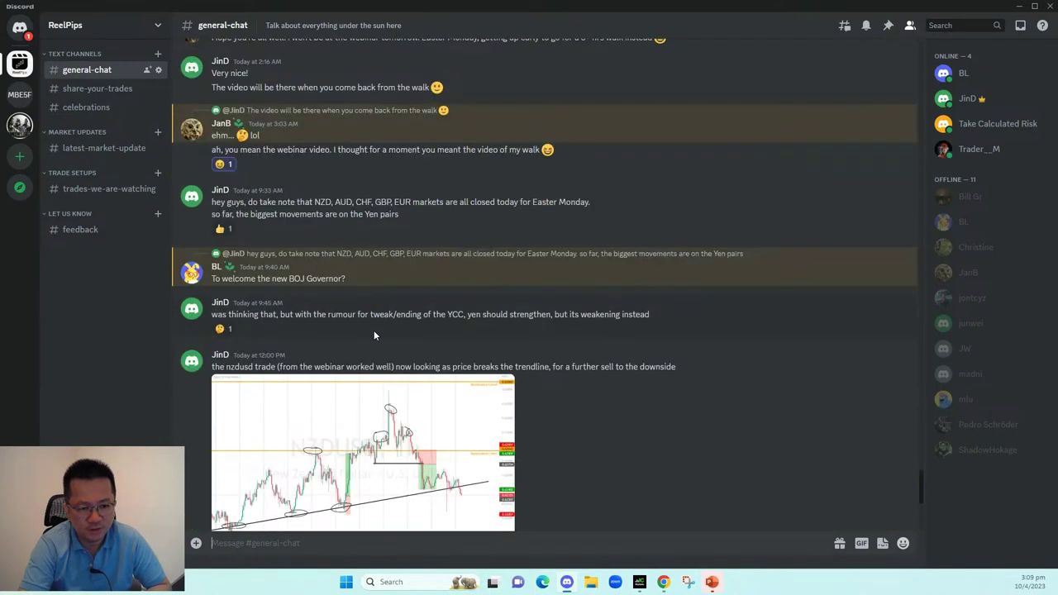
scroll(297, 329, "up", 2)
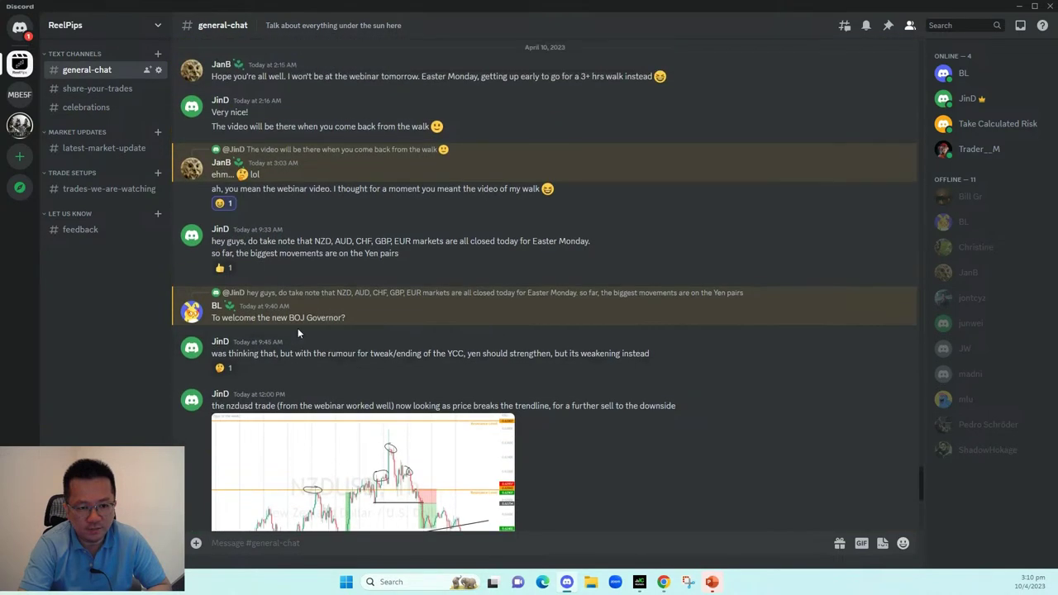
left_click_drag(279, 260, 499, 258)
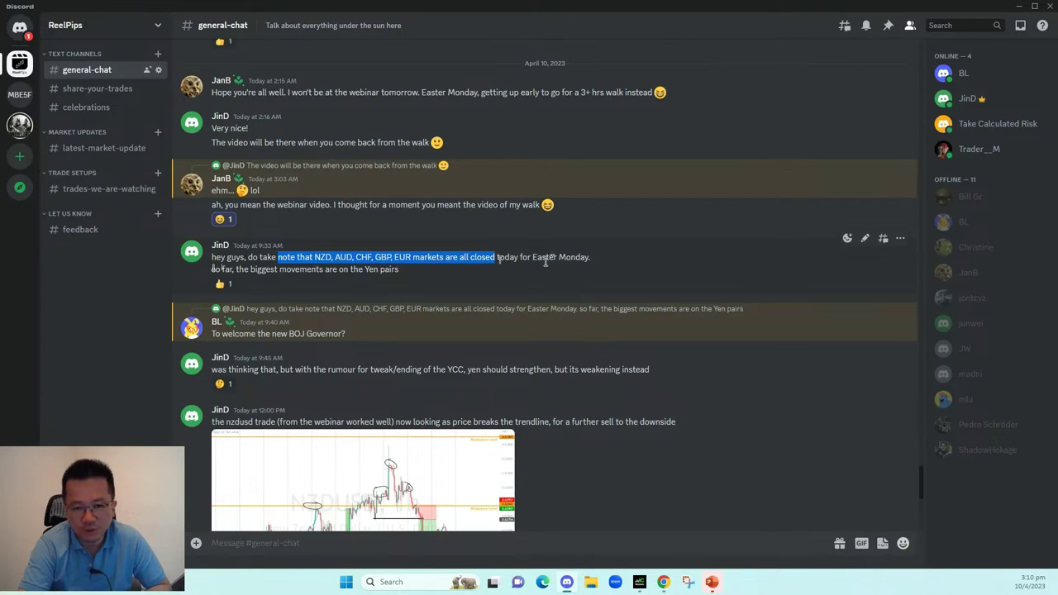
- Return to the Forex Factory calendar for Apr 10 and review its bank holiday entries by currency
left_click(1018, 5)
left_click_drag(457, 190, 518, 211)
left_click_drag(460, 251, 504, 253)
left_click(479, 285)
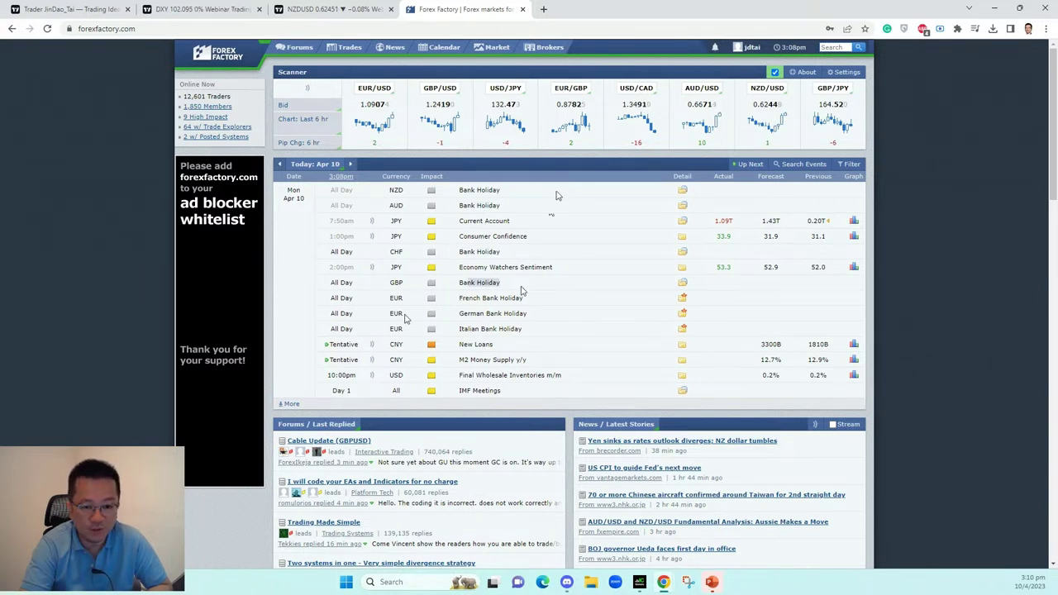
left_click_drag(459, 299, 544, 314)
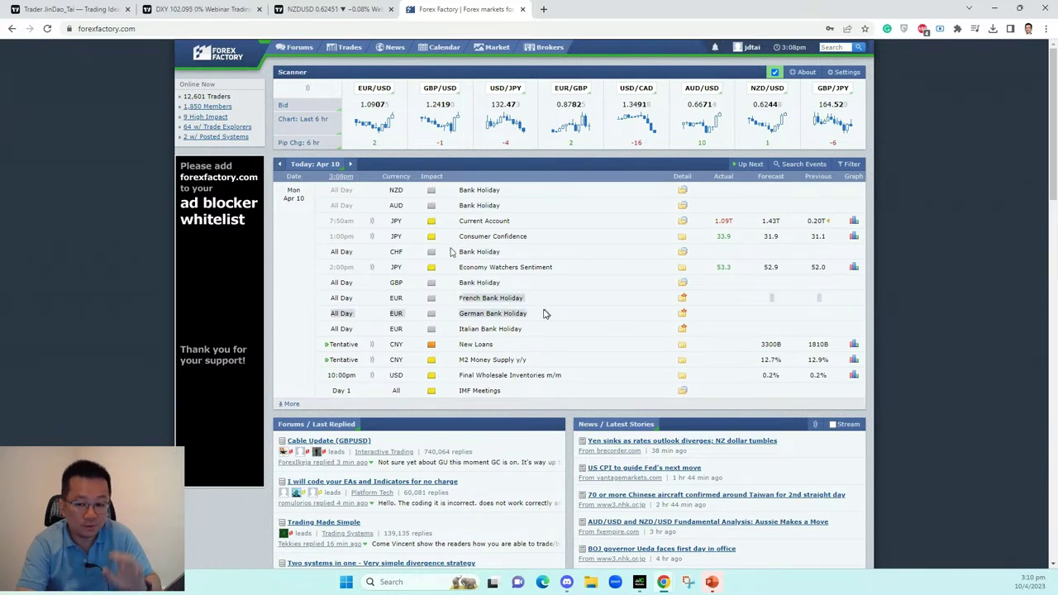
left_click(522, 289)
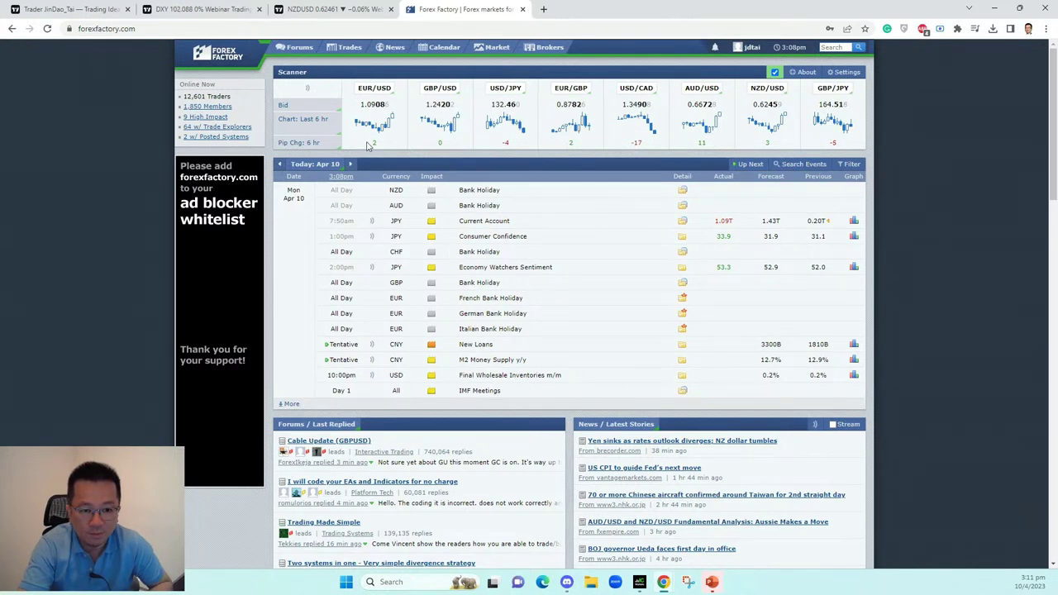
- Go back to Apr 7, 2023 in the economic calendar and examine the USD employment releases
left_click(280, 164)
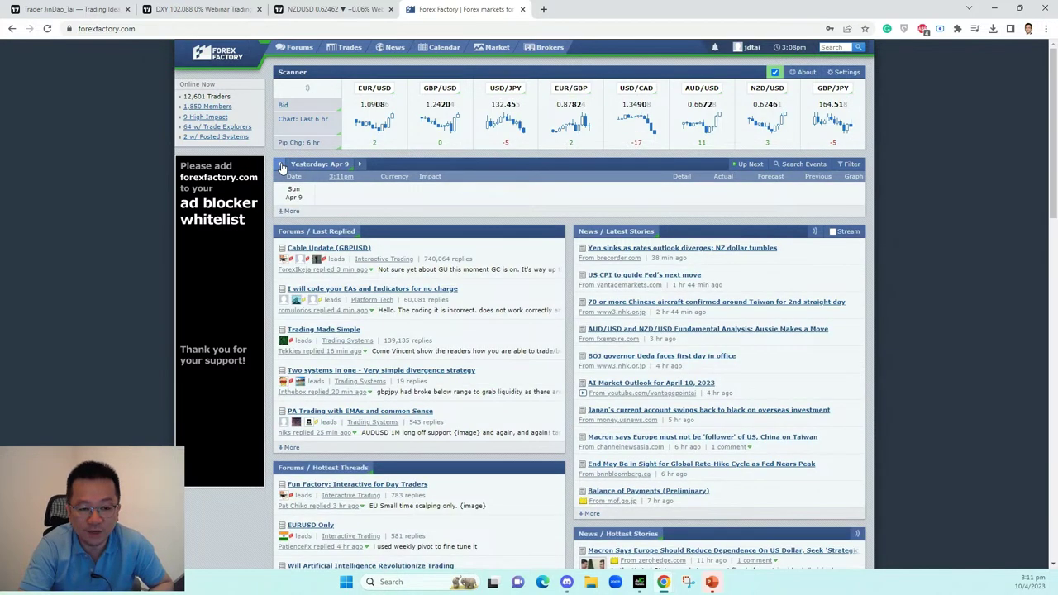
left_click(280, 165)
left_click(280, 164)
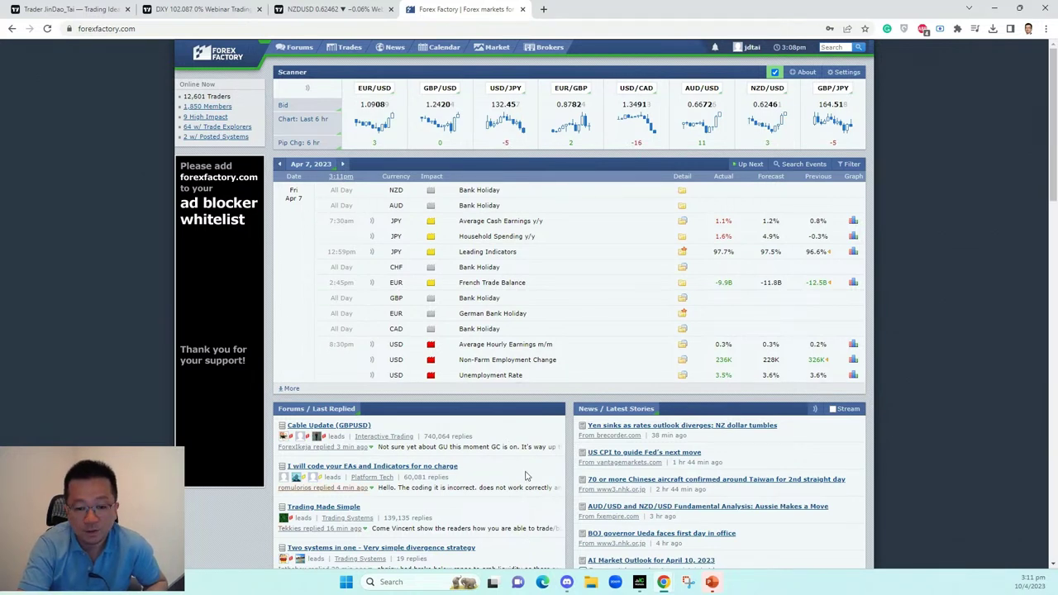
mouse_move(431, 237)
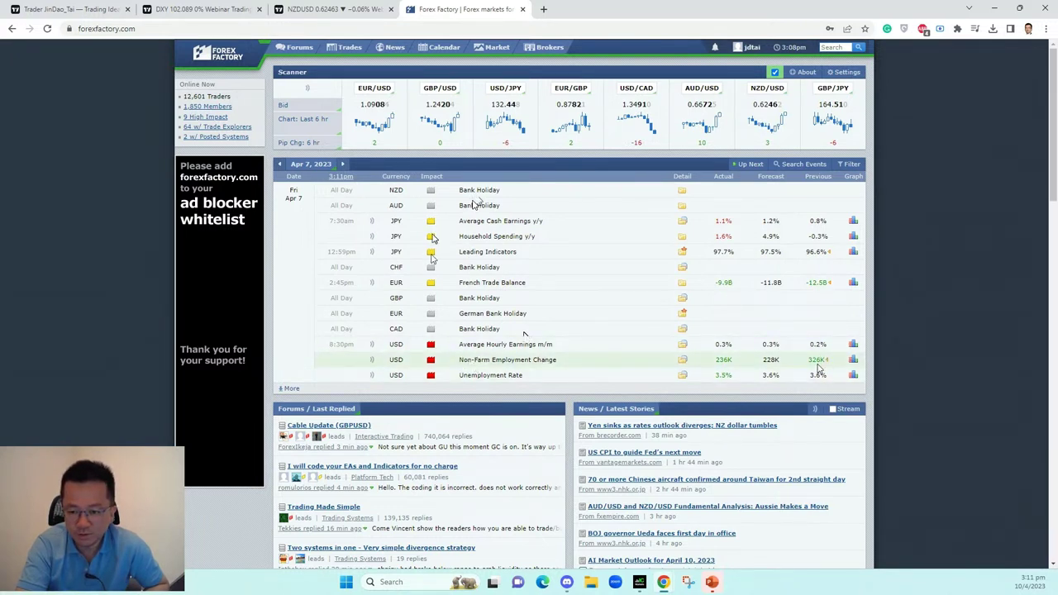
mouse_move(826, 361)
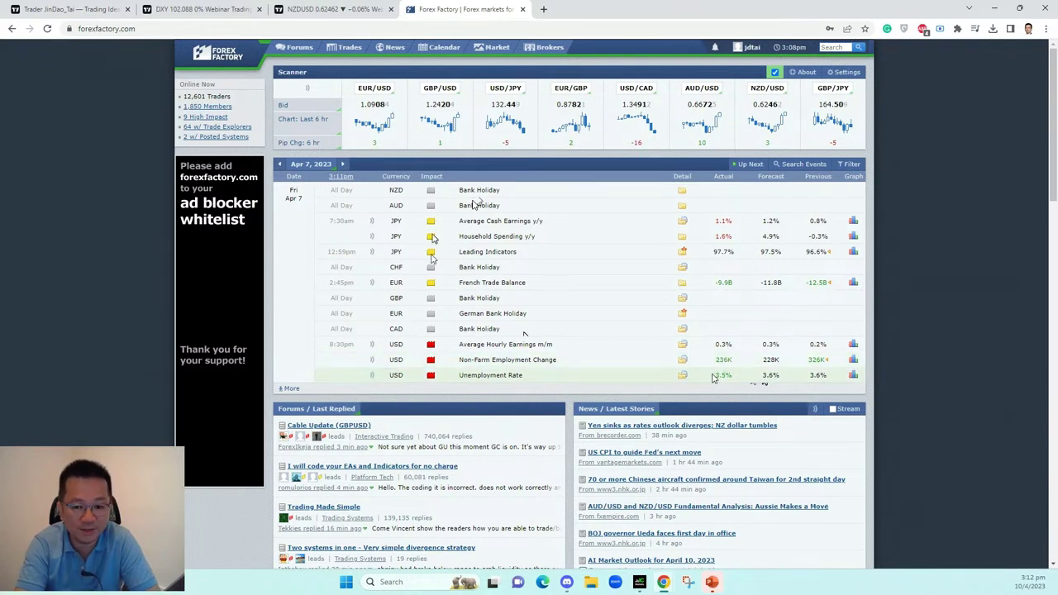
- Review the US jobs data for Apr 6, Apr 5 and Apr 4 in the calendar, including Unemployment Claims, ADP and JOLTS
left_click(281, 165)
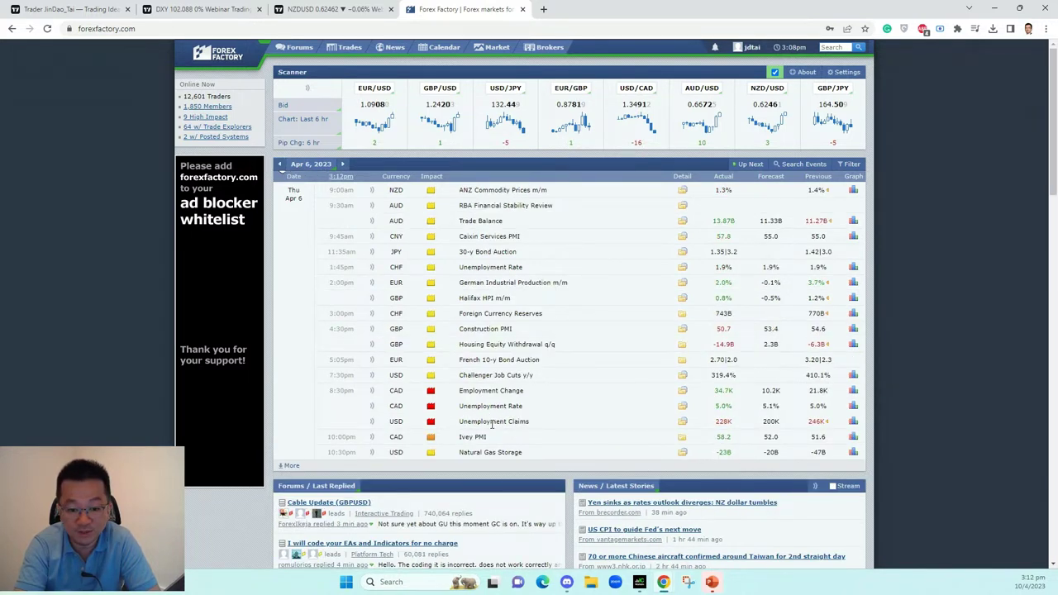
left_click(279, 164)
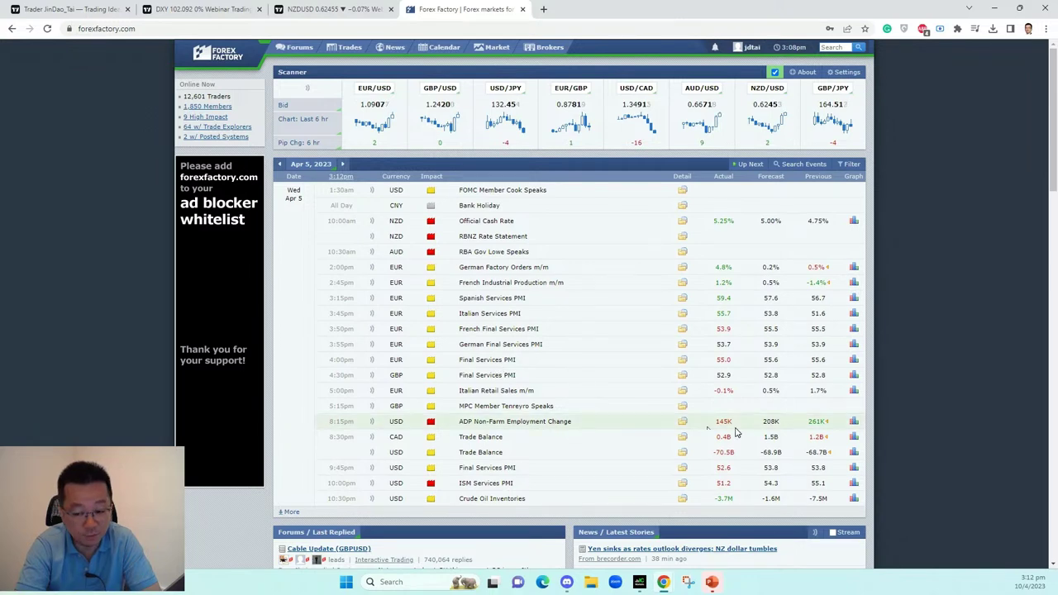
left_click(278, 165)
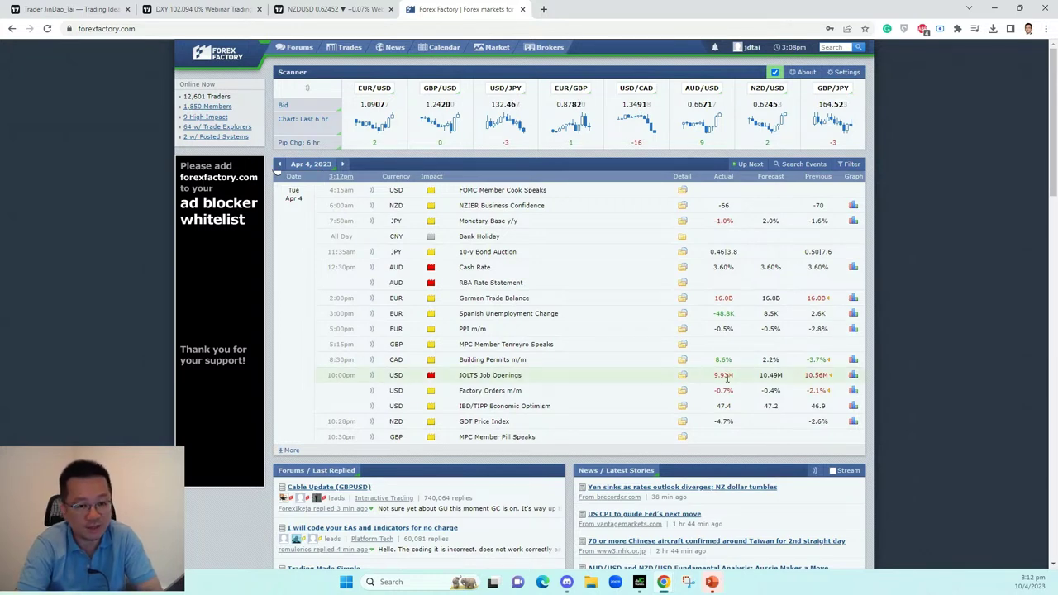
- Return the calendar to Apr 7, 2023 and compare the Non-Farm Employment Change actual, forecast and previous figures
left_click(345, 165)
left_click(343, 165)
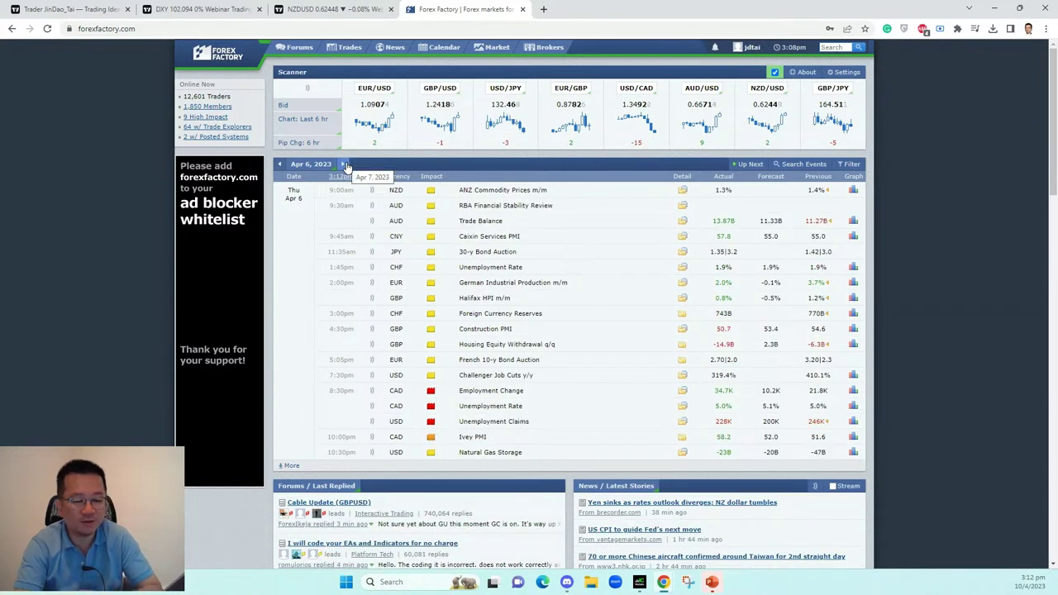
left_click(344, 165)
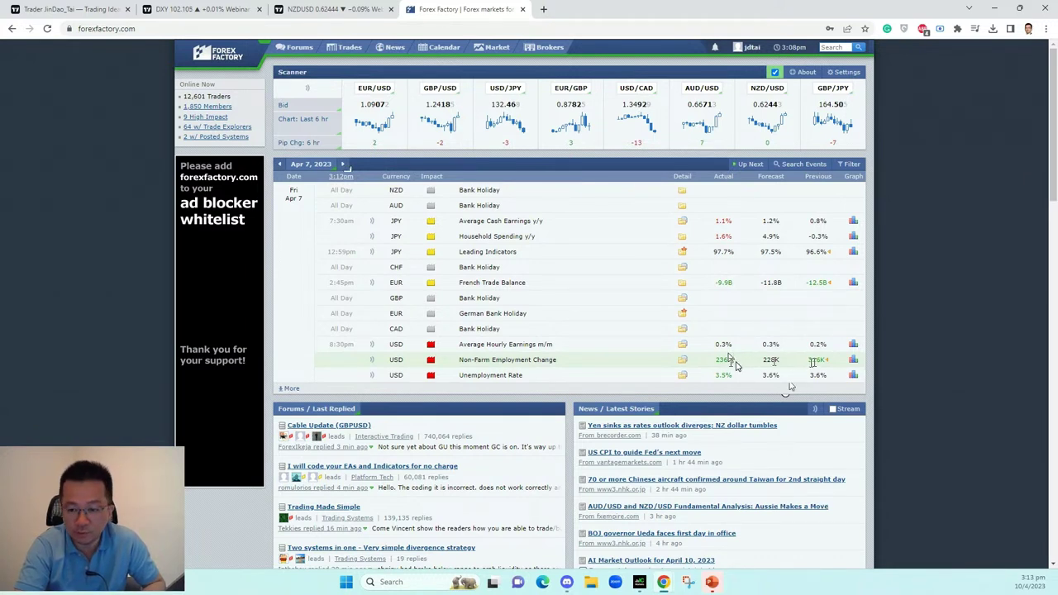
mouse_move(817, 361)
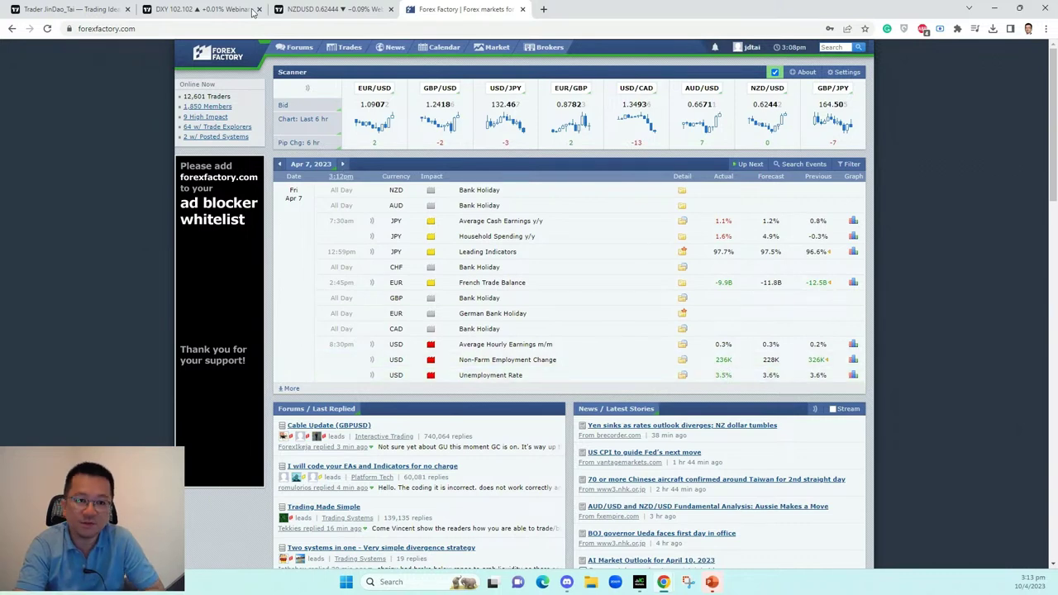
- Bring up the DXY hourly chart in TradingView and place the yellow trade-plan note over the older candles, clear of the latest price action
left_click(199, 9)
scroll(594, 395, "up", 5)
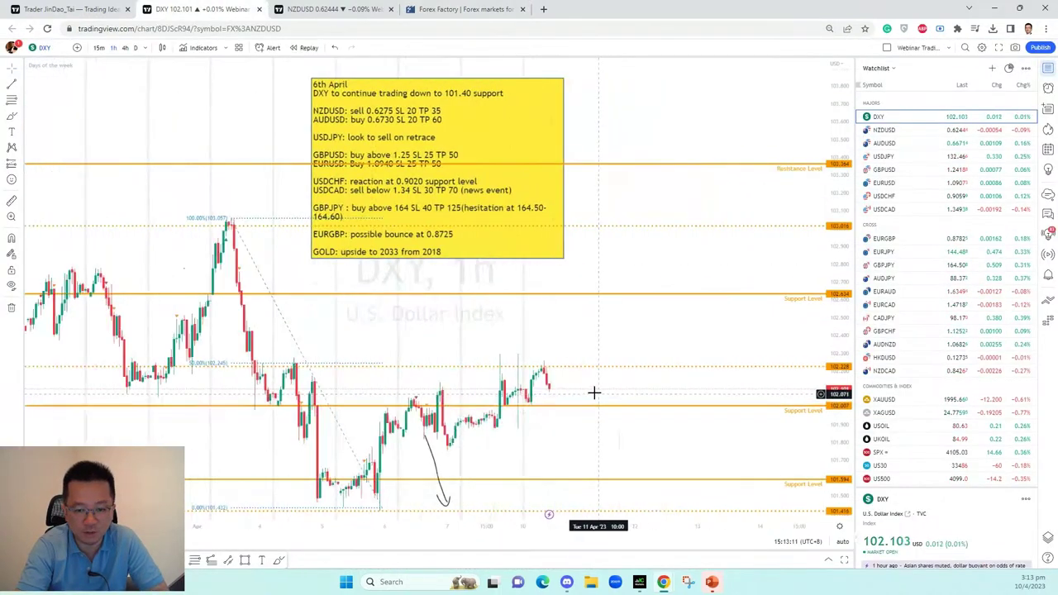
left_click_drag(432, 316, 610, 280)
scroll(610, 281, "up", 4)
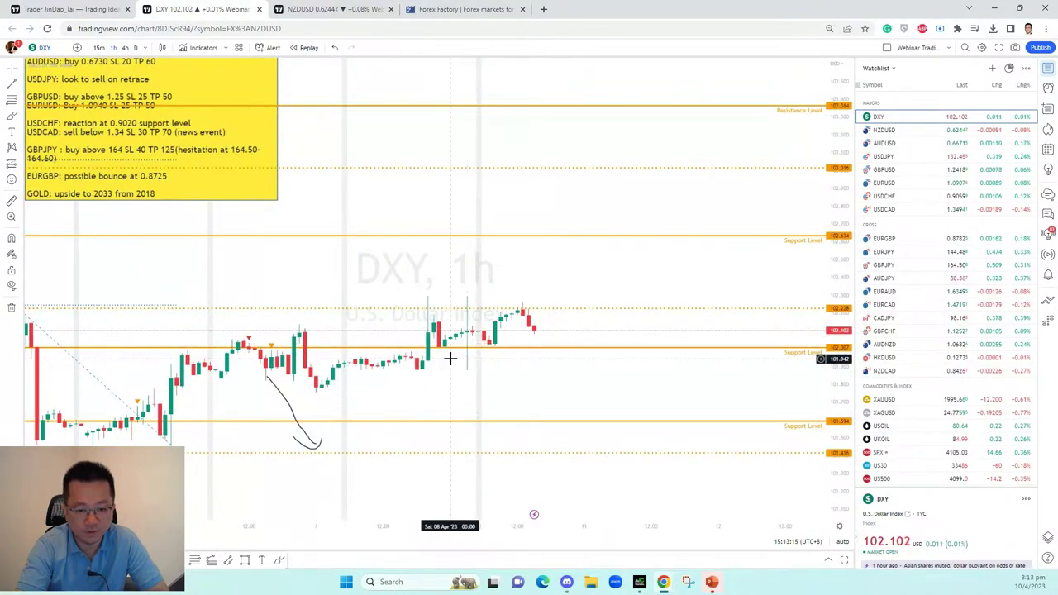
left_click_drag(207, 170, 466, 200)
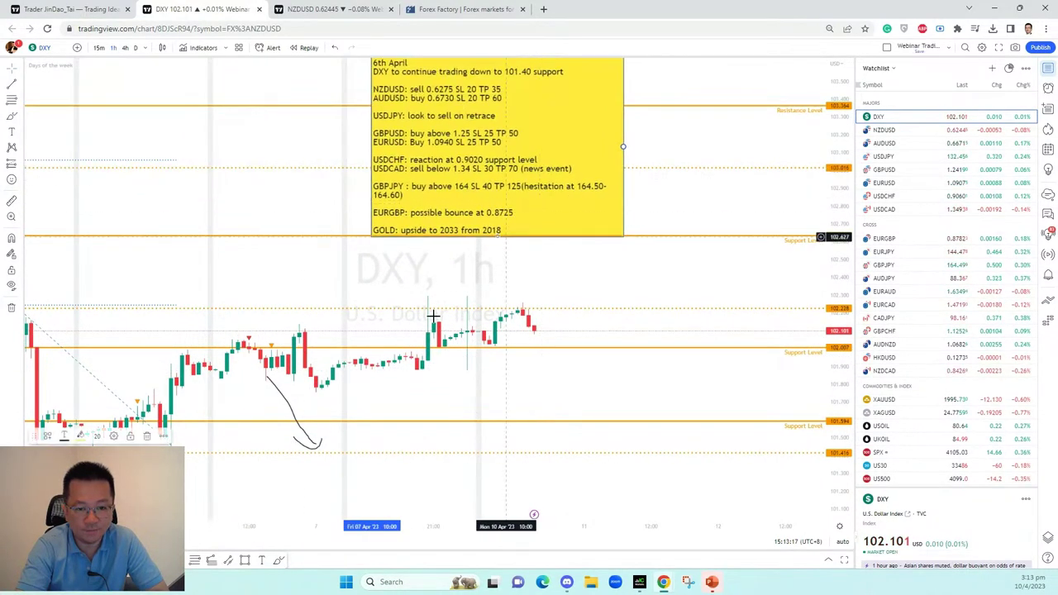
left_click_drag(611, 350, 702, 342)
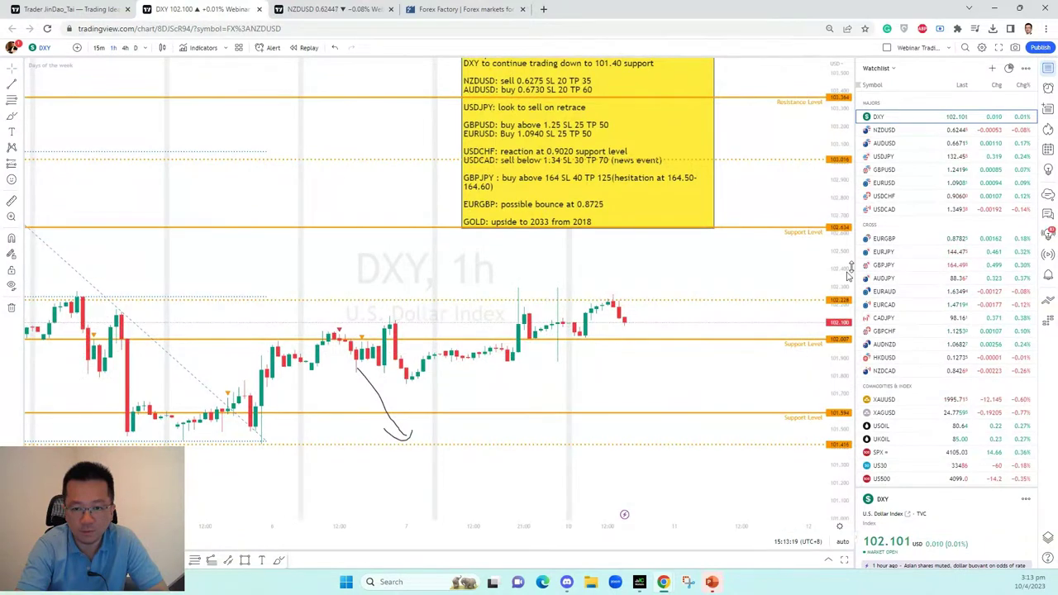
left_click_drag(814, 276, 819, 405)
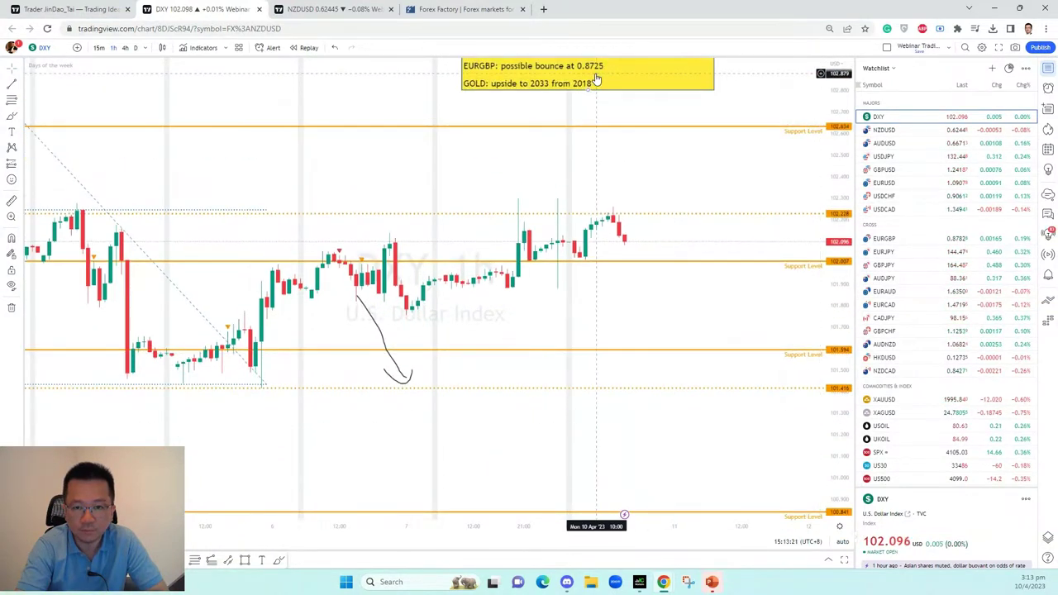
mouse_move(597, 78)
left_mouse_down()
mouse_move(273, 213)
mouse_move(296, 214)
left_mouse_up()
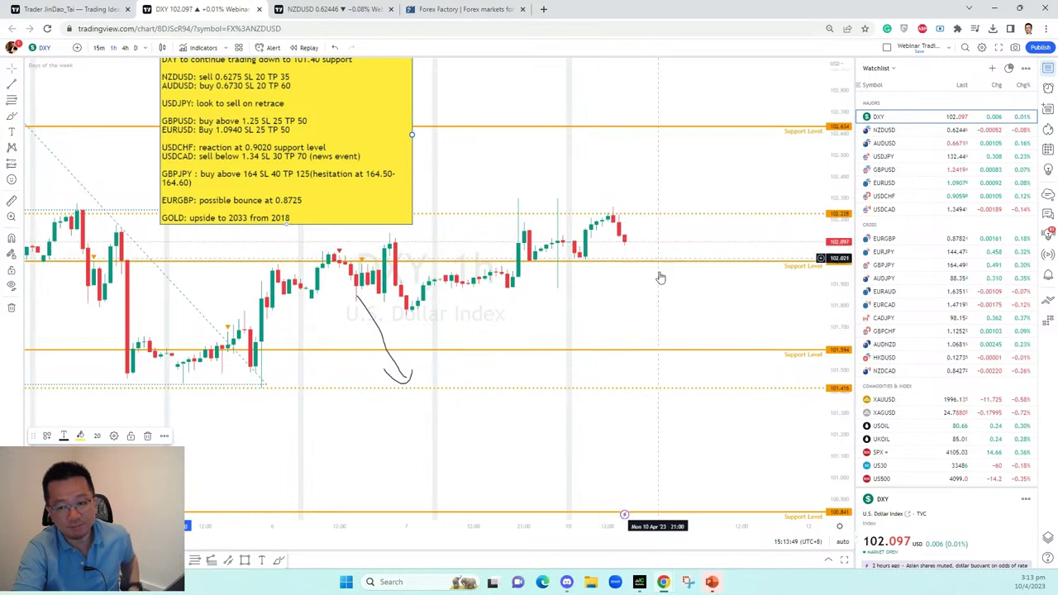
left_click_drag(306, 121, 304, 192)
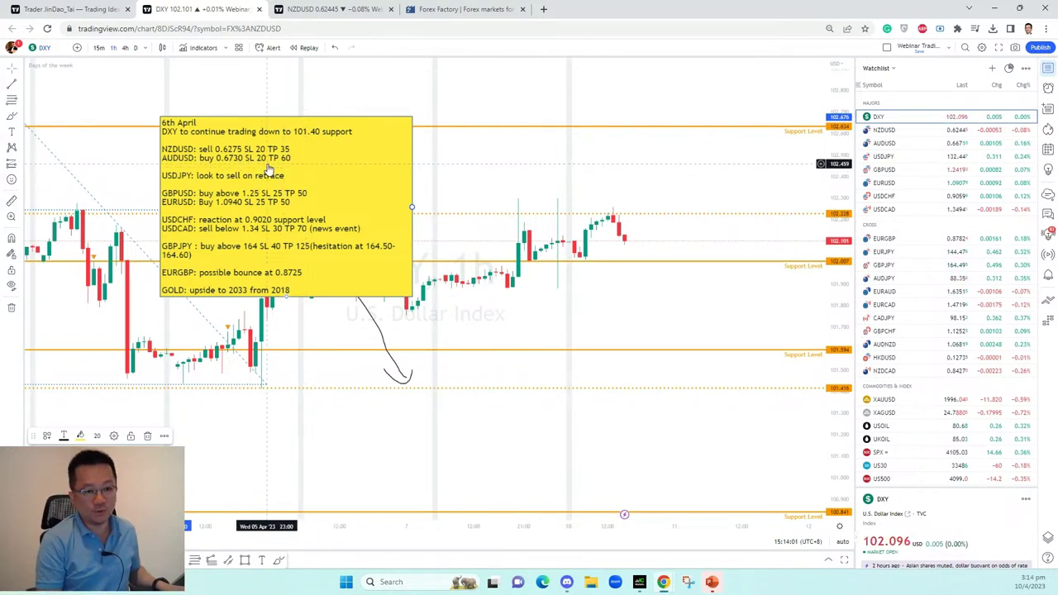
- Open the trade-plan note's text for editing and change its date heading to "10th April"
double_click(268, 171)
left_click(459, 253)
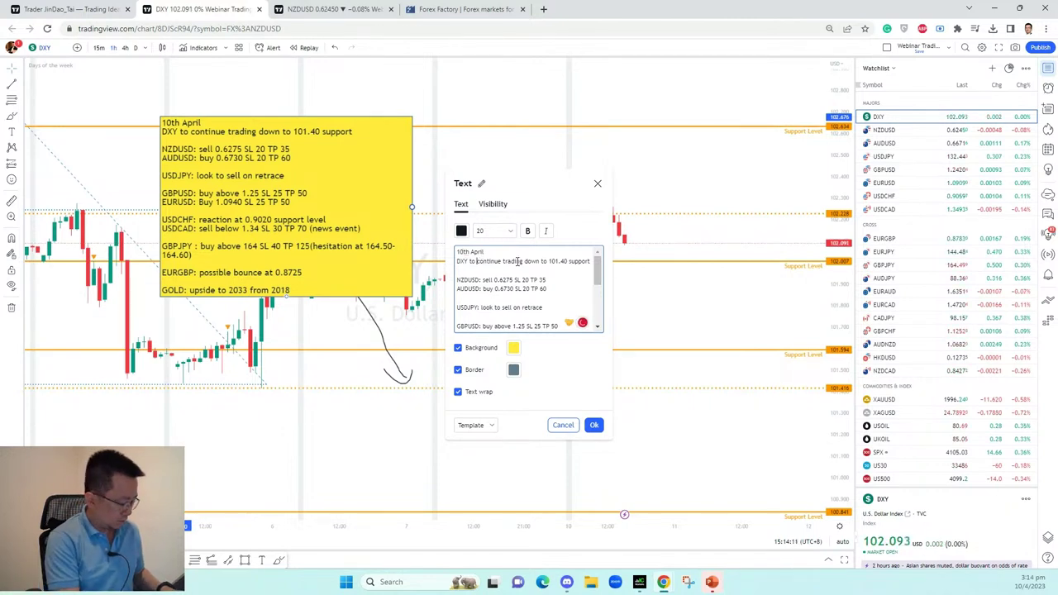
type("flucatuate ")
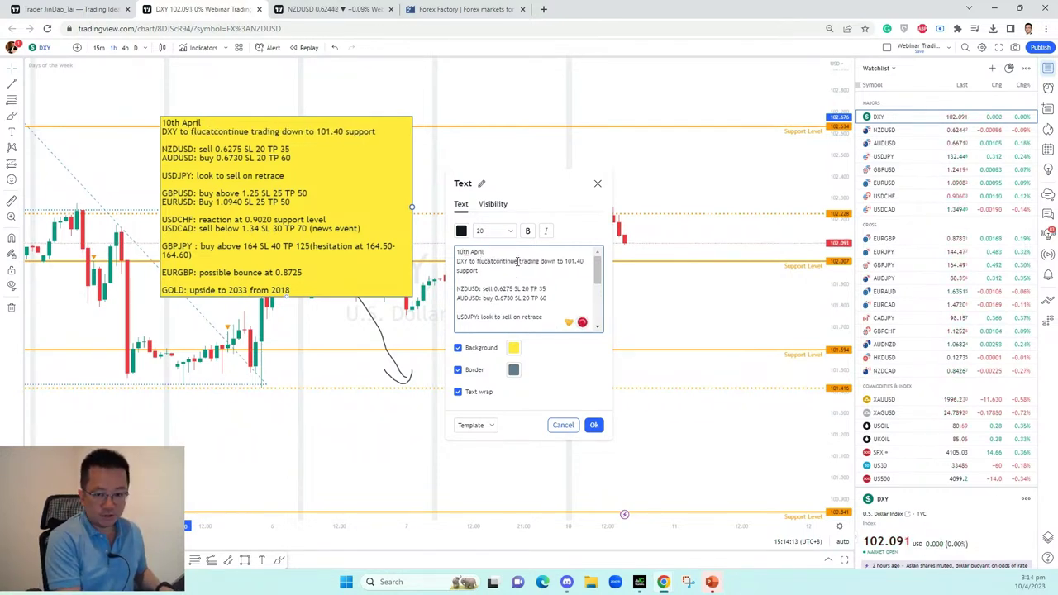
type("al")
key("BackSpace")
key("BackSpace")
key("BackSpace")
key("BackSpace")
key("BackSpace")
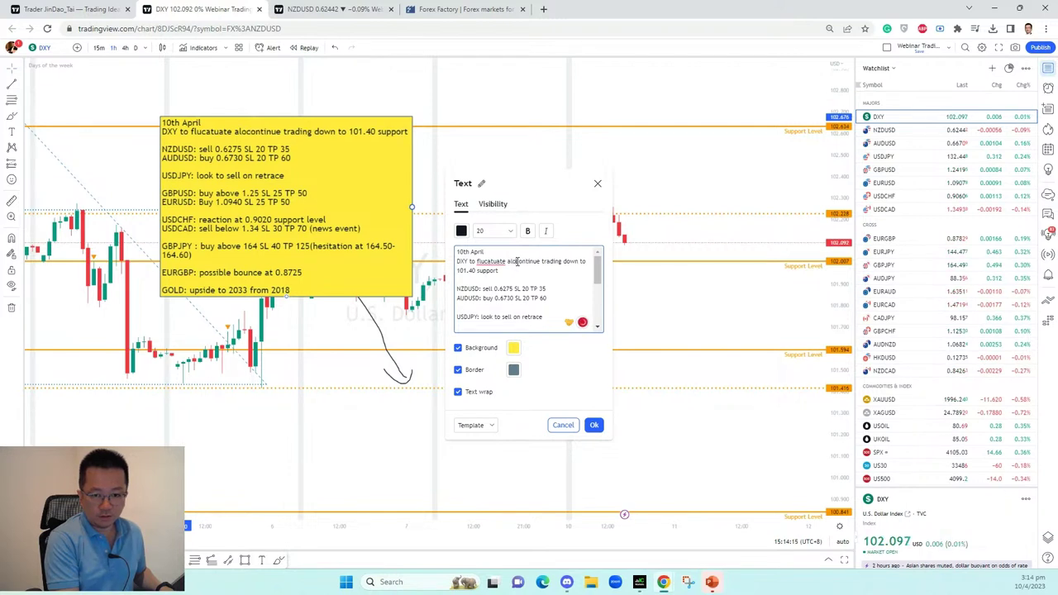
key("BackSpace")
key("BackSpace")
key("BackSpace")
key("BackSpace")
key("BackSpace")
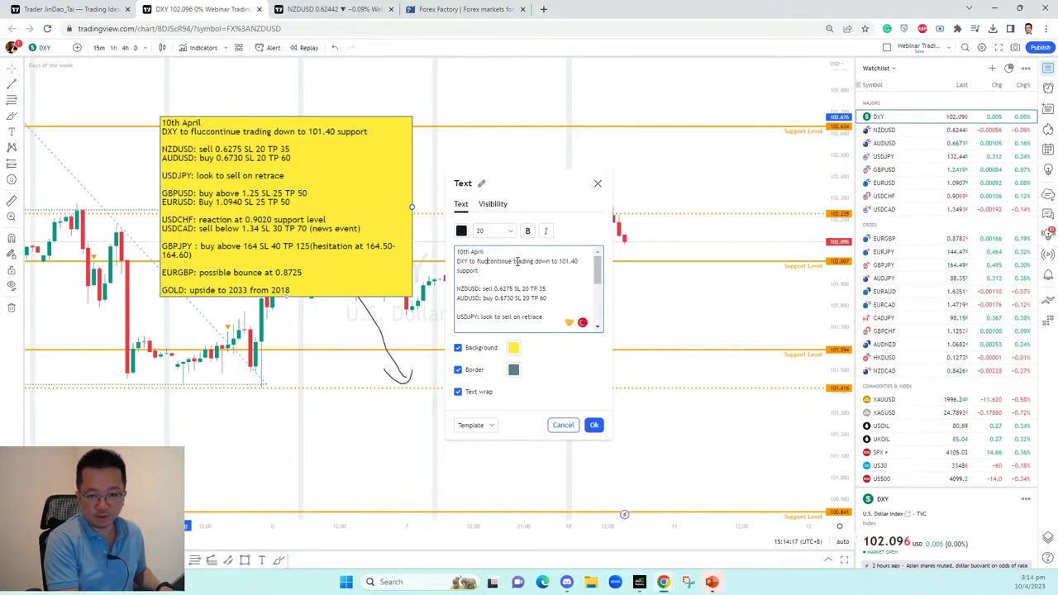
key("BackSpace")
key("BackSpace")
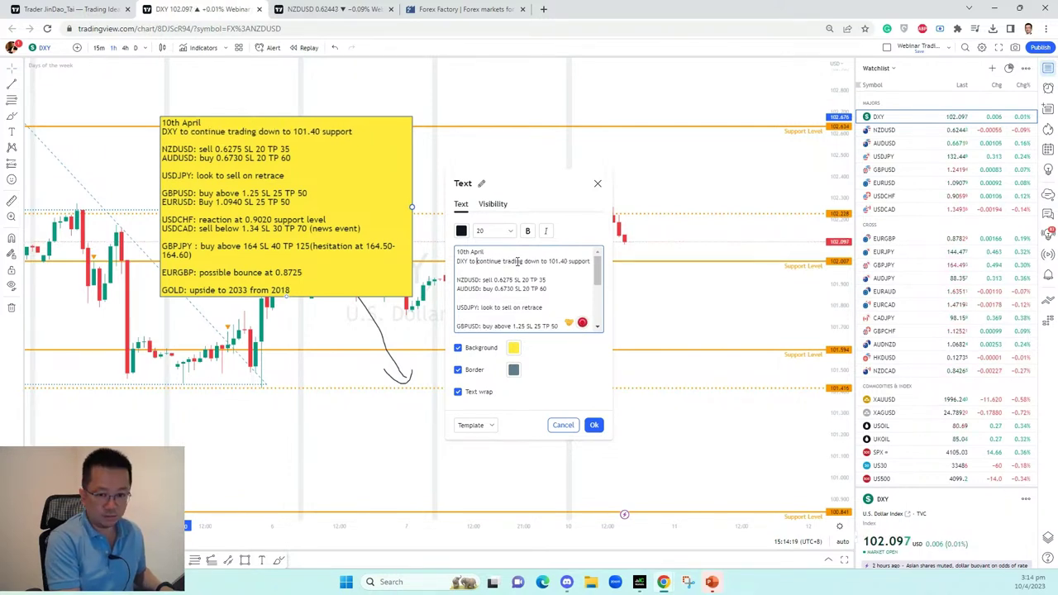
- Rewrite the note's DXY line as "DXY to trade along 102 support level.", removing the old wording about trading down
type("trade along 1")
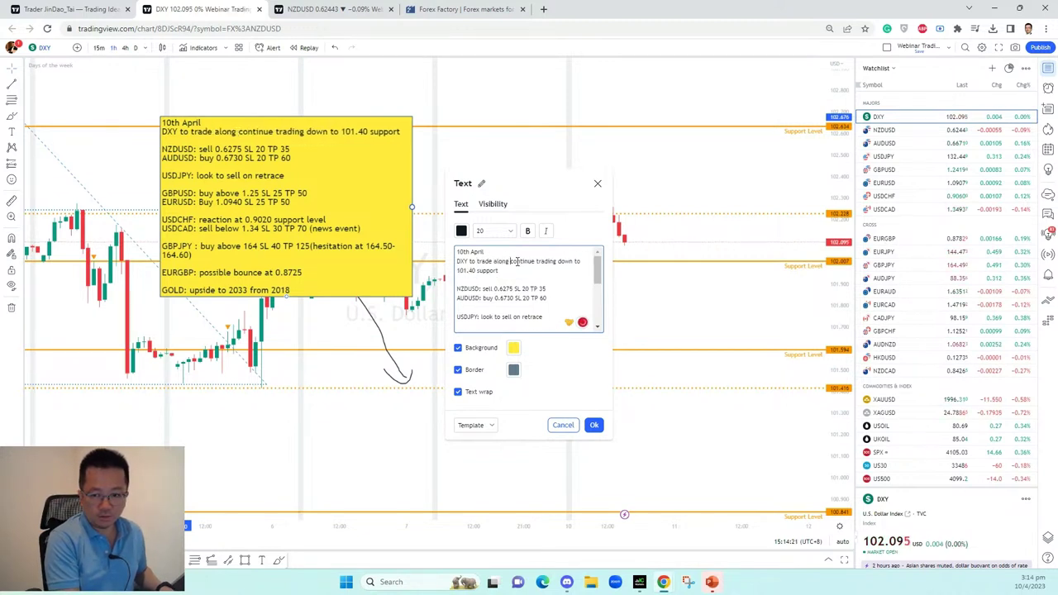
type("2")
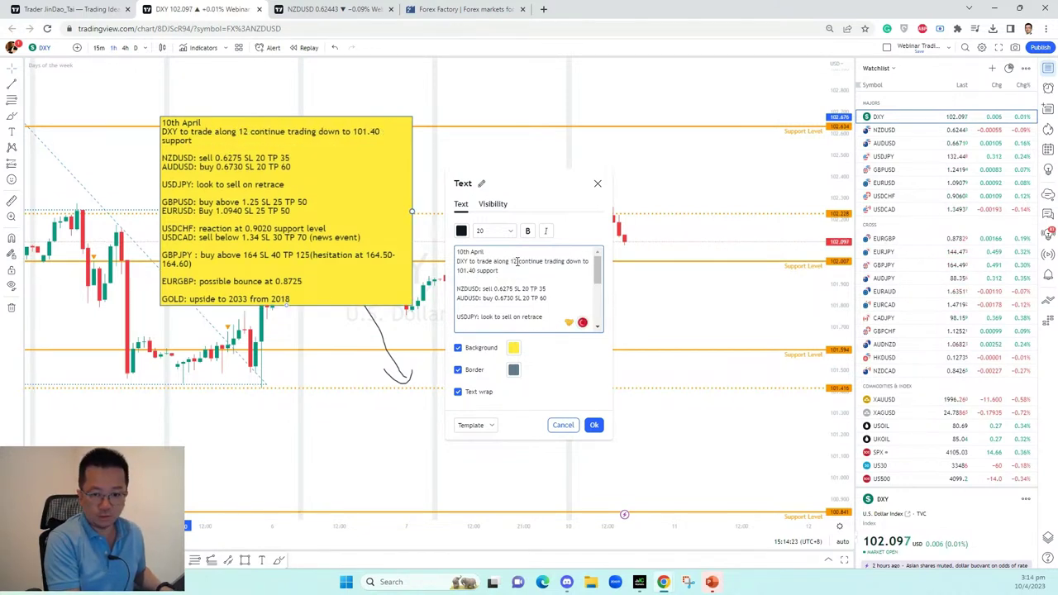
left_click(518, 261)
type("0")
key("Right")
type("support ")
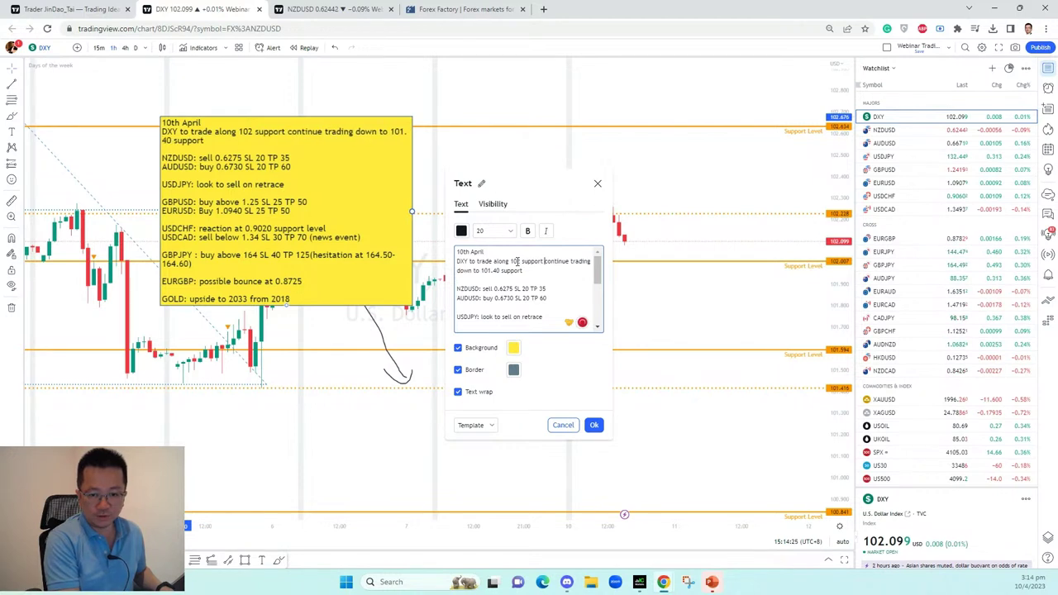
type("level.")
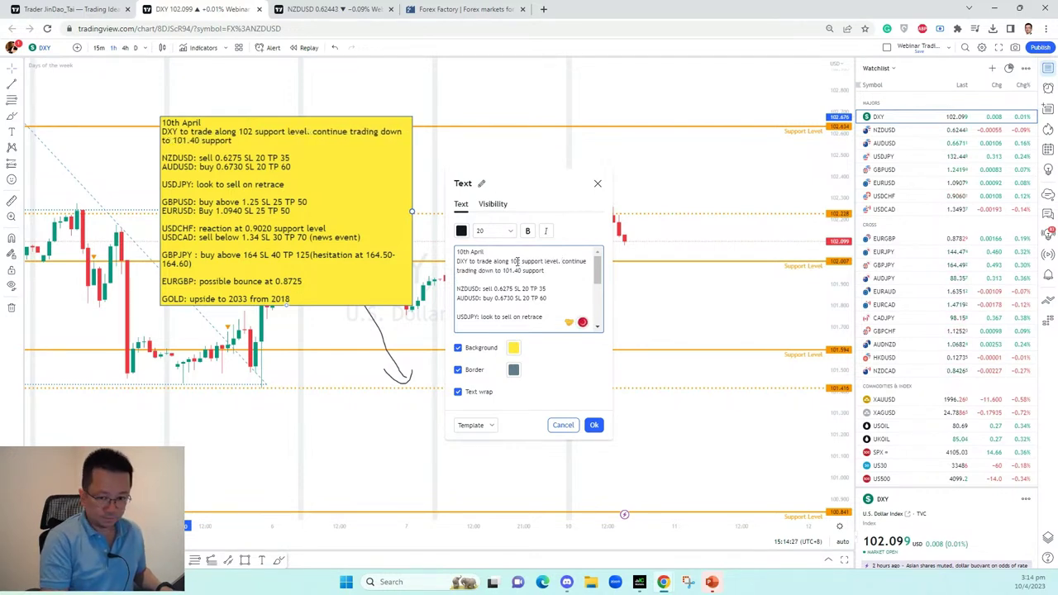
key("shift+Down")
key("BackSpace")
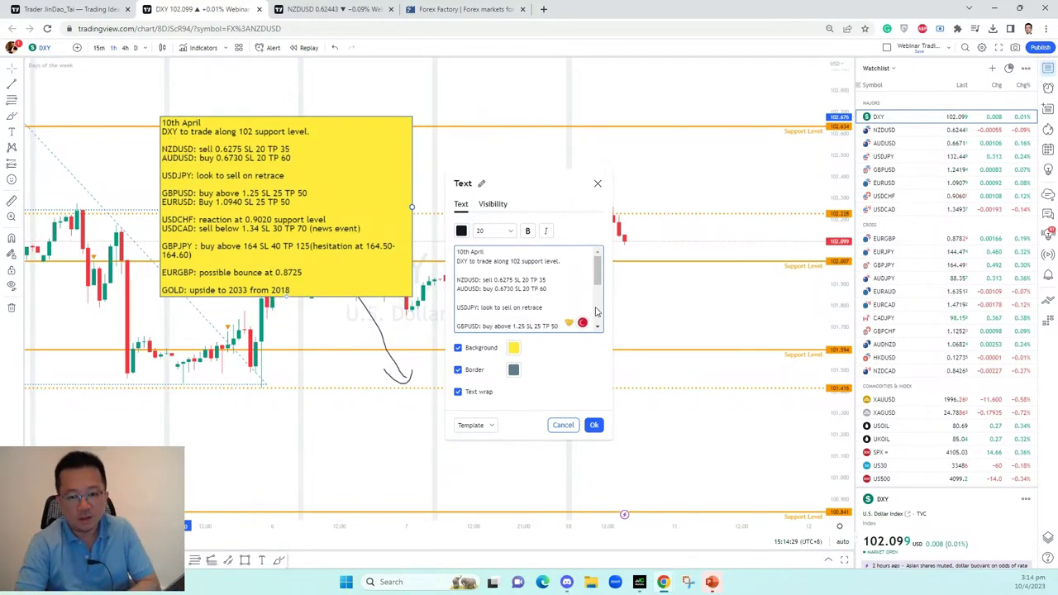
- Apply the note's edited text, move the note up off the old freehand down arrow and delete that arrow
left_click(593, 425)
left_click_drag(348, 283, 326, 223)
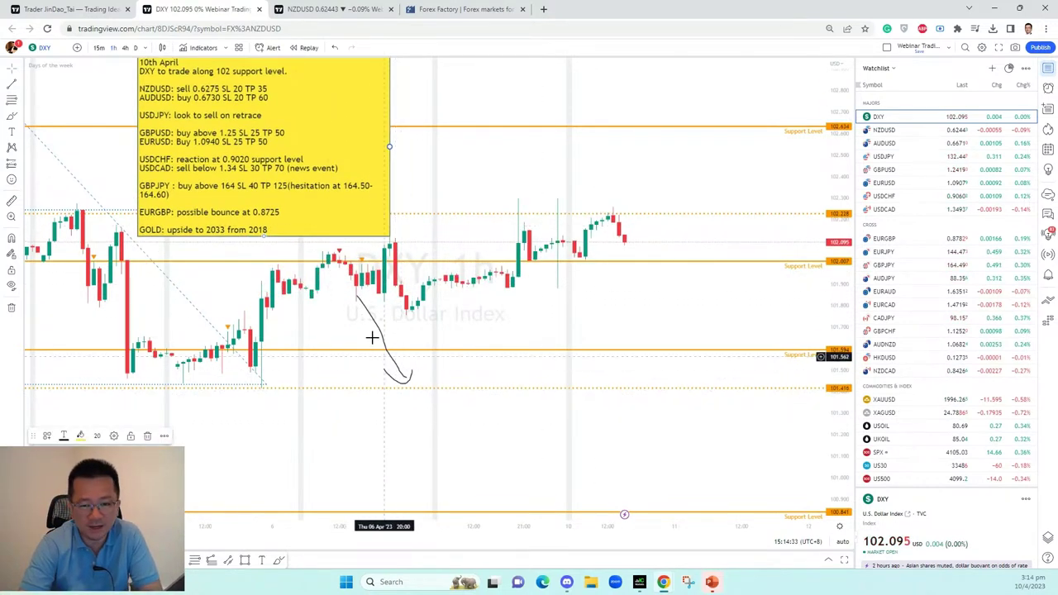
left_click(375, 325)
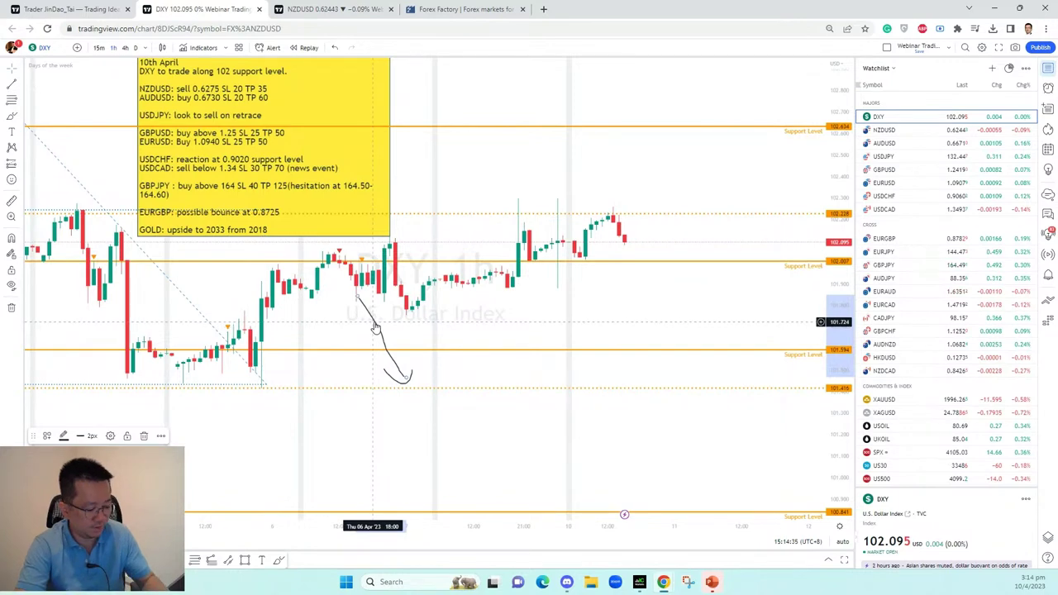
key("Delete")
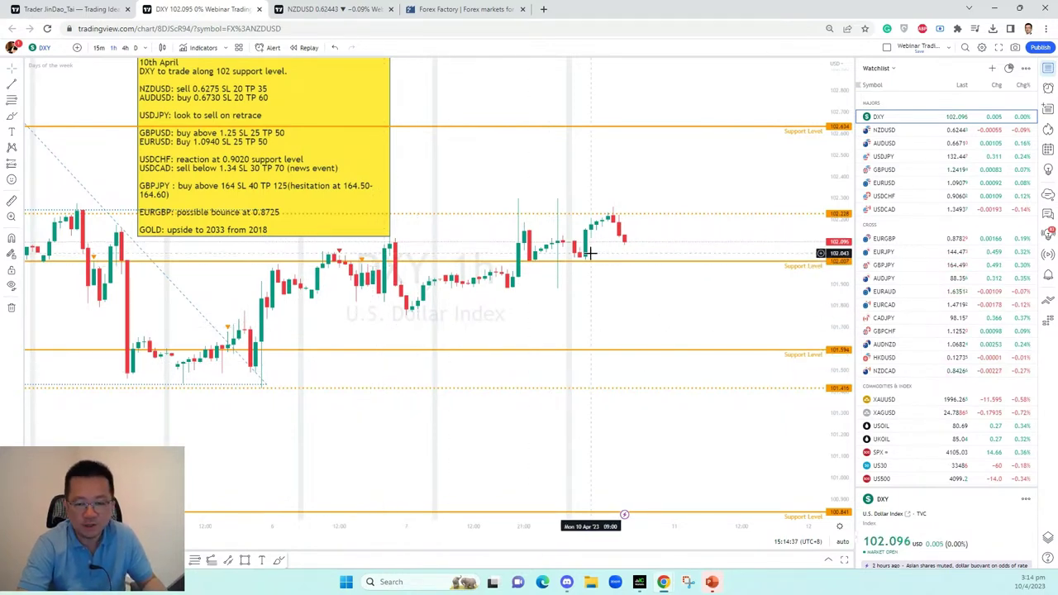
- Bring the early-April swing high and its Fibonacci levels into view and place the note above the 5 to 10 April candles
scroll(590, 254, "left", 5)
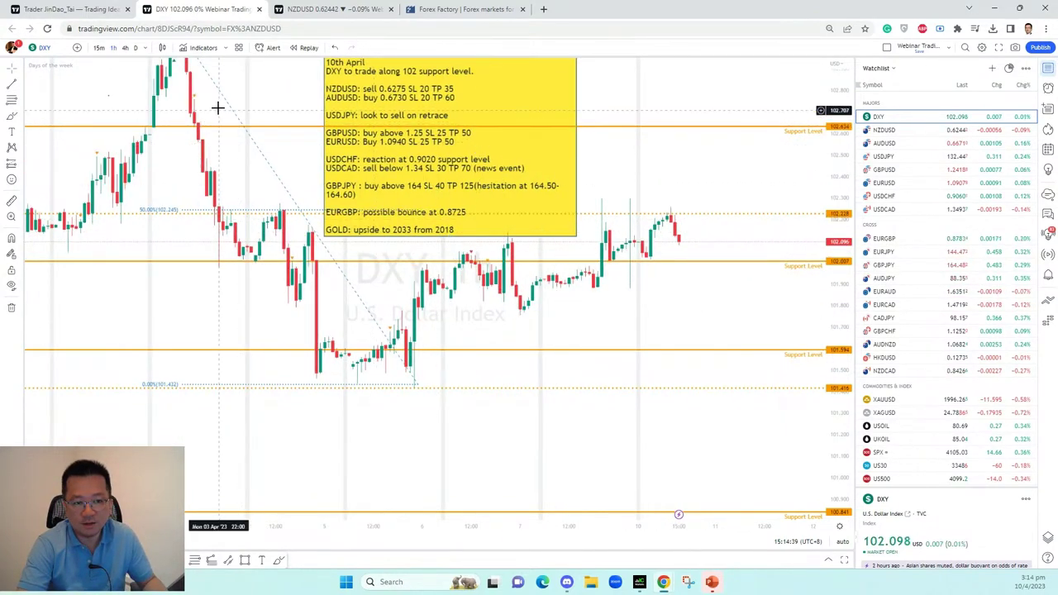
left_click_drag(753, 149, 740, 226)
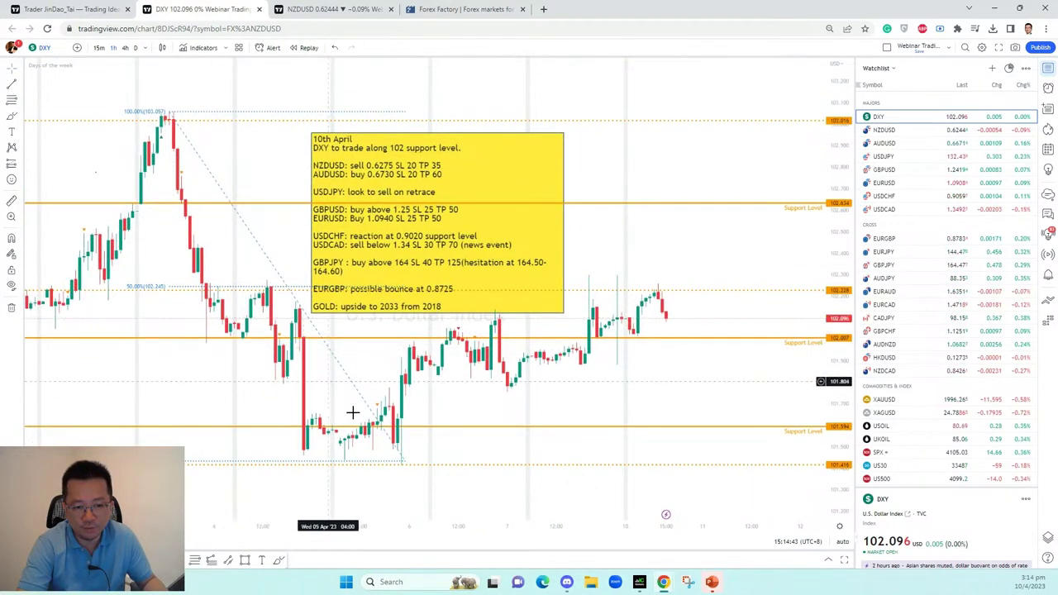
left_click_drag(470, 179, 564, 127)
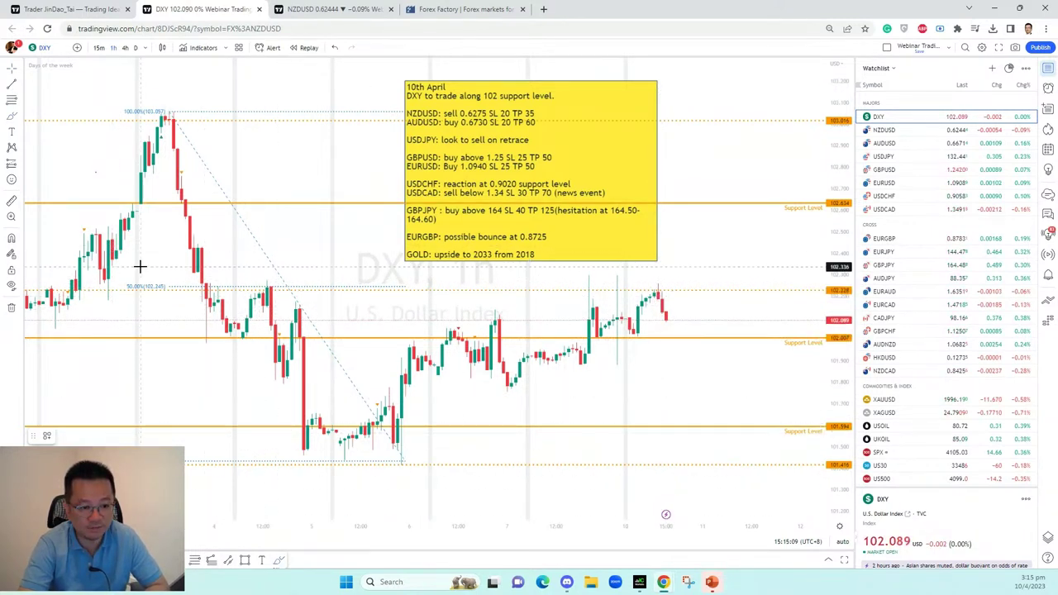
- Circle the 50% retracement label freehand and sketch a wavy path along the 102 support from the latest candle, dropping in an arrow toward 101.594
mouse_move(148, 269)
left_mouse_down()
mouse_move(106, 278)
mouse_move(177, 300)
mouse_move(150, 271)
left_mouse_up()
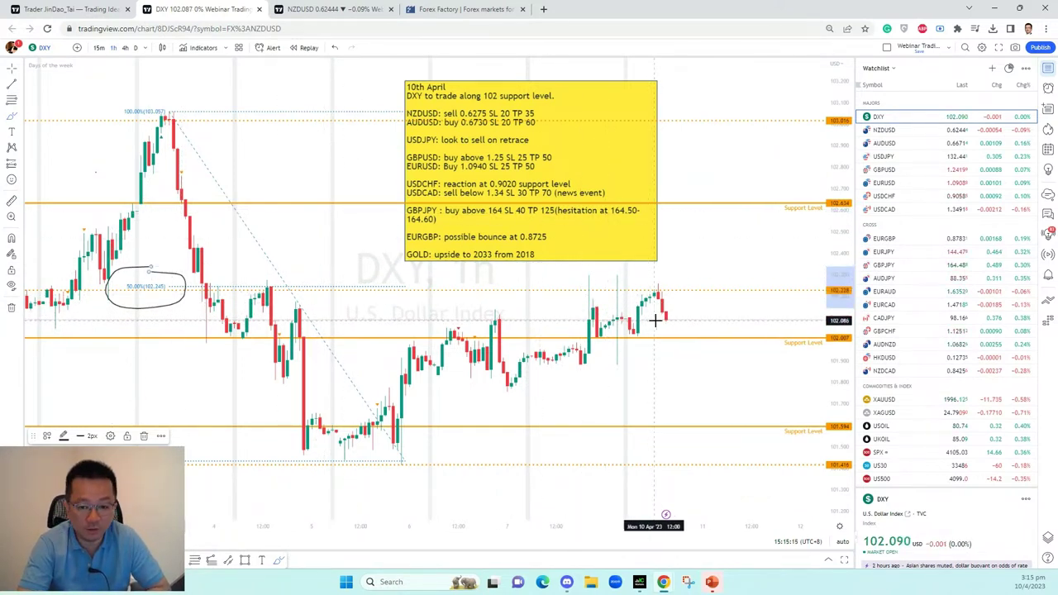
mouse_move(661, 324)
left_mouse_down()
mouse_move(672, 347)
mouse_move(683, 330)
mouse_move(688, 344)
mouse_move(728, 339)
left_mouse_up()
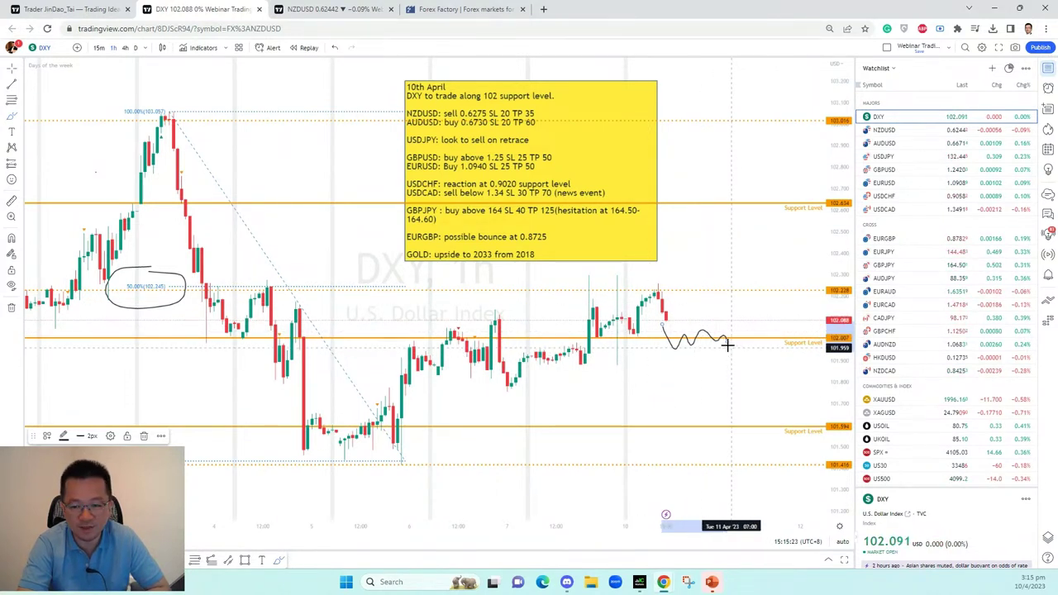
mouse_move(730, 347)
left_mouse_down()
mouse_move(758, 413)
mouse_move(770, 411)
mouse_move(767, 400)
left_mouse_up()
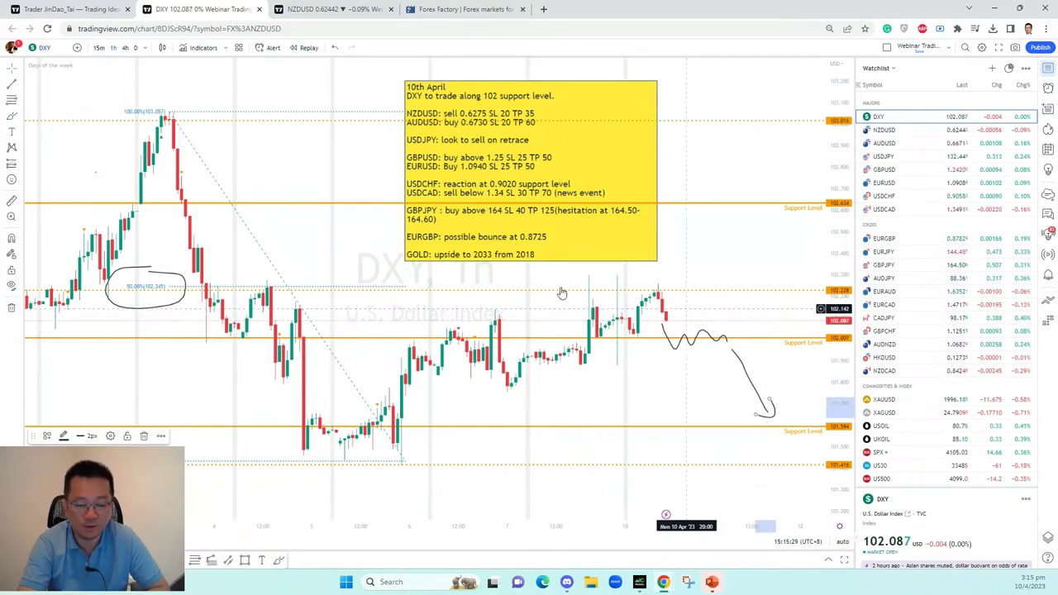
- Draw a rising trend line from the 5 April low at about 101.41 past the latest candle, and shift the note back over older candles
left_click(12, 85)
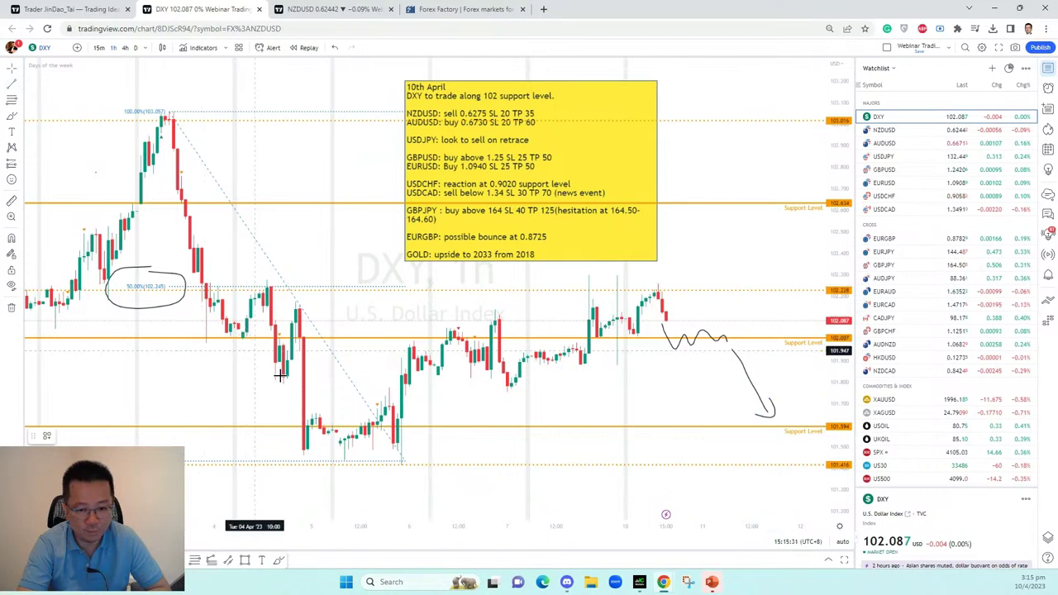
left_click(402, 463)
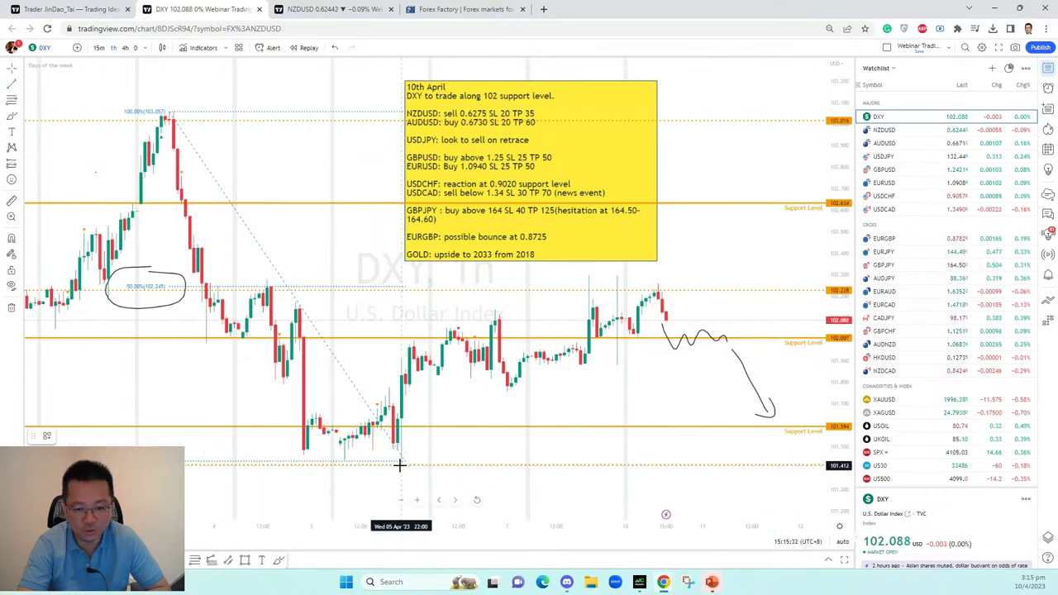
left_click(755, 298)
left_click(628, 266)
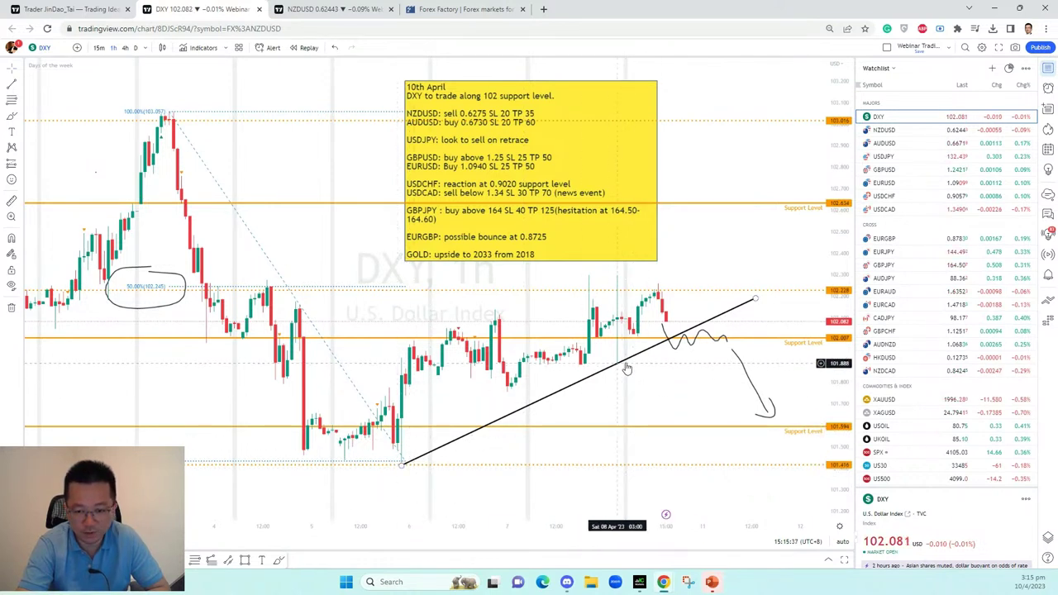
left_click(671, 338)
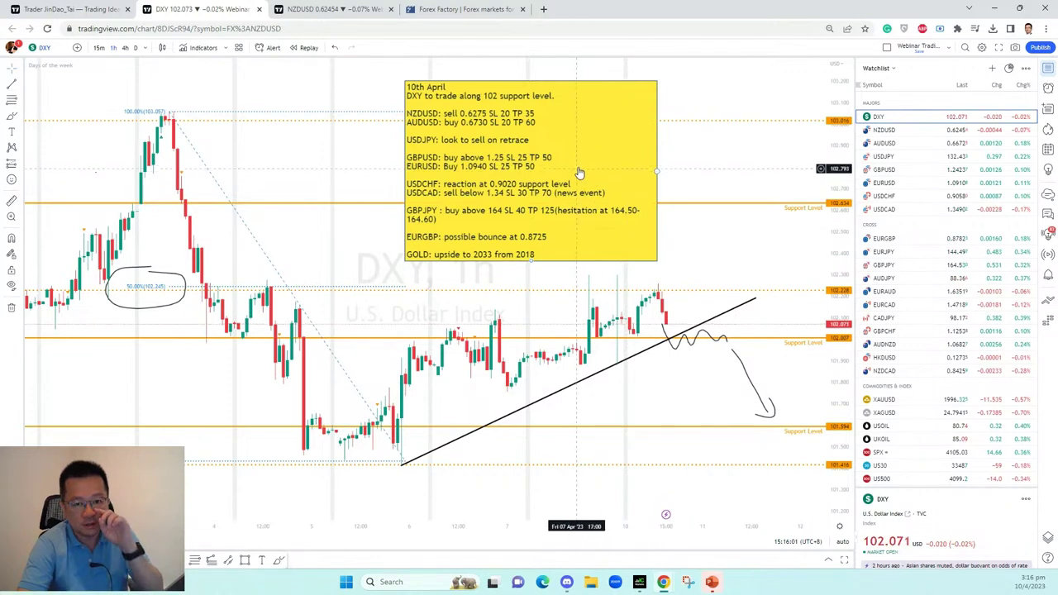
left_click_drag(582, 157, 541, 178)
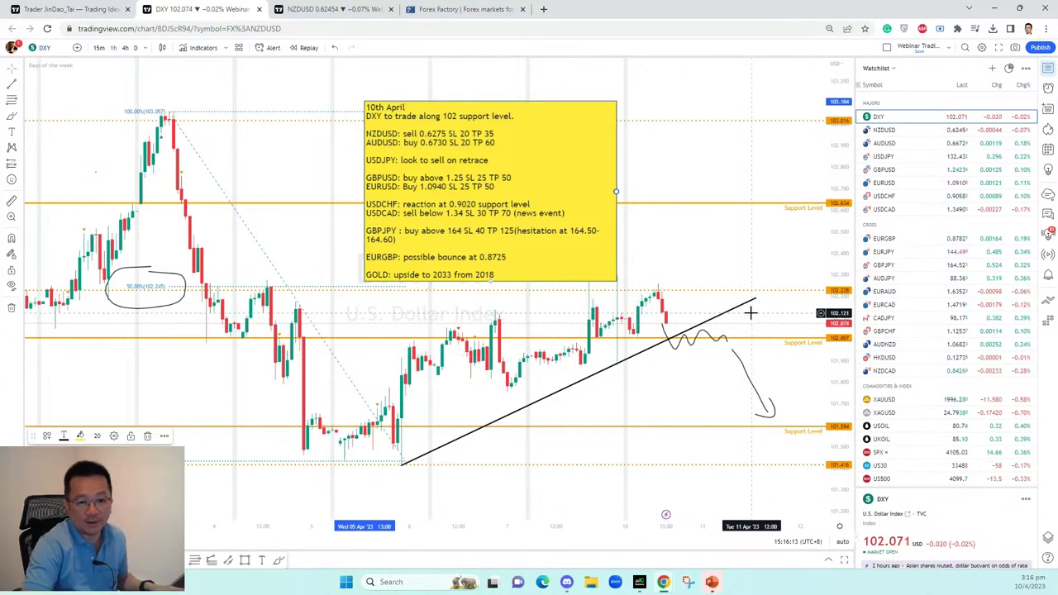
- Switch to Forex Factory, return its calendar to today, Apr 10, and expand it to the full week
left_click(467, 9)
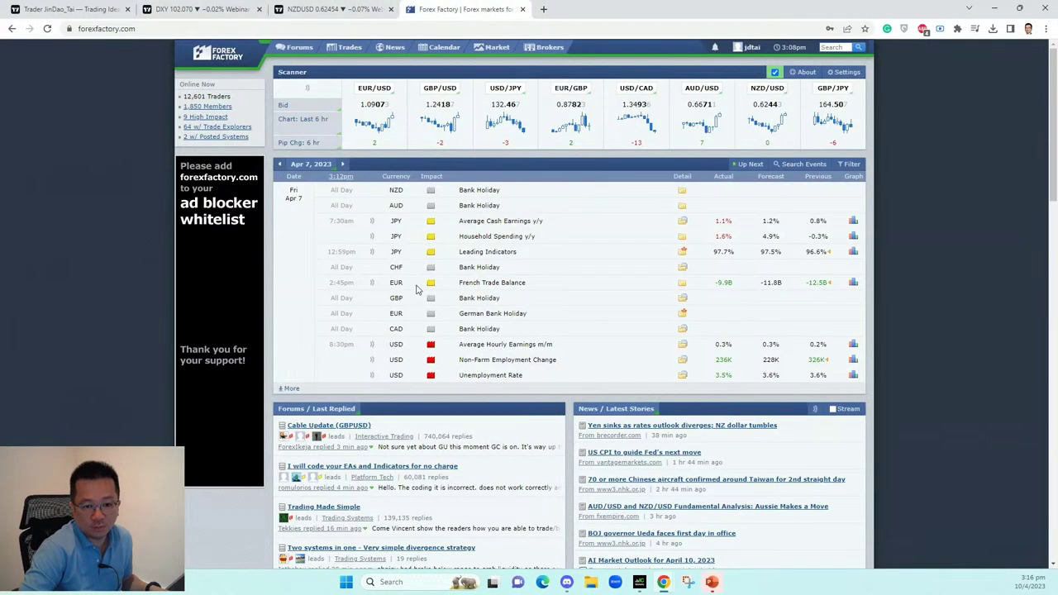
mouse_move(231, 63)
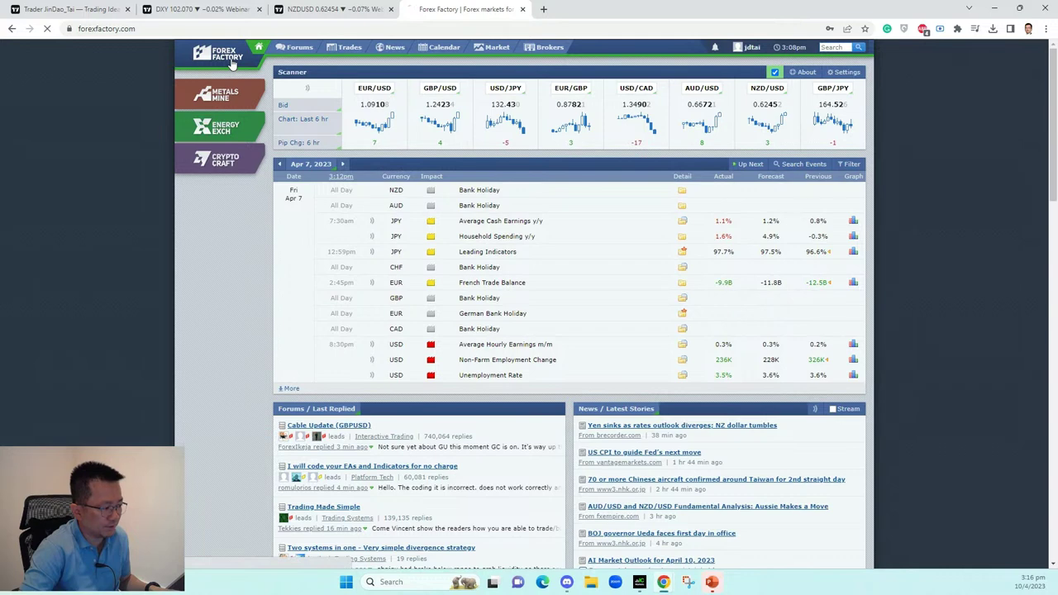
left_click(232, 64)
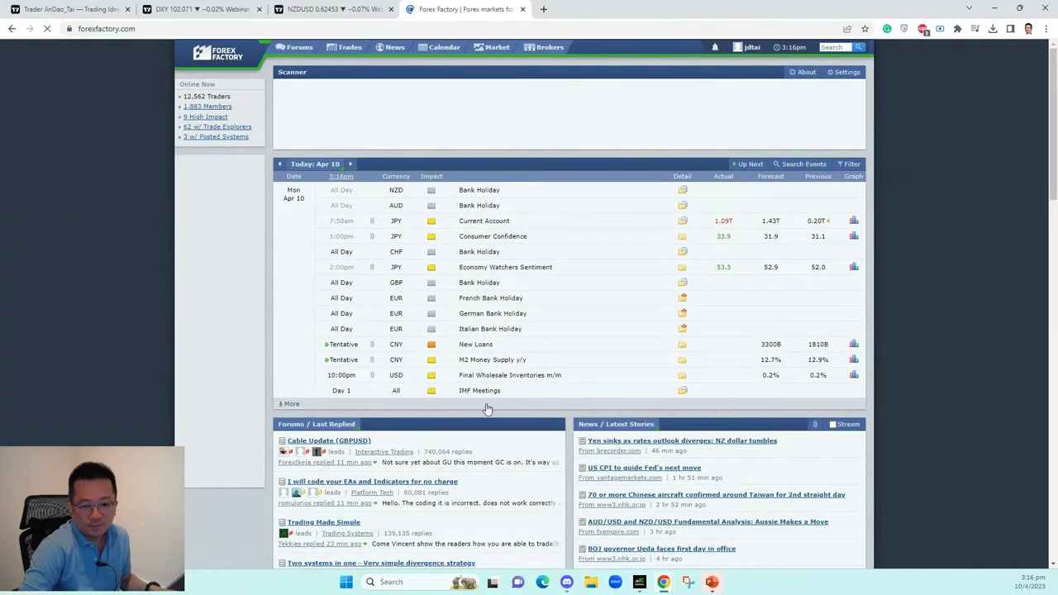
left_click(485, 406)
- Review the calendar events for Apr 10 to Apr 12, focusing on the US CPI releases and the Bank of Canada rate decision
scroll(364, 153, "down", 1)
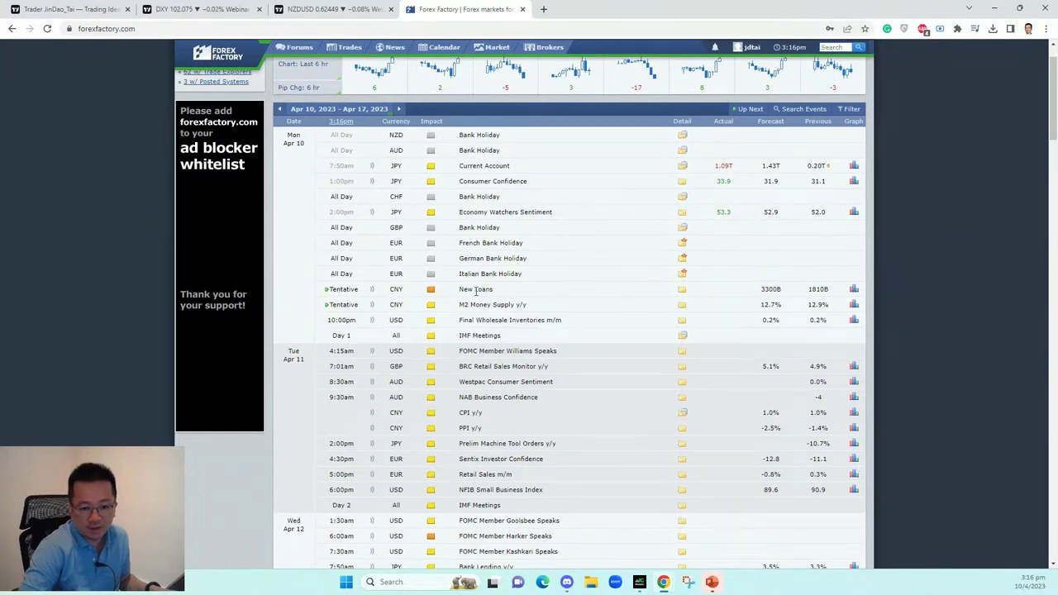
scroll(471, 252, "down", 2)
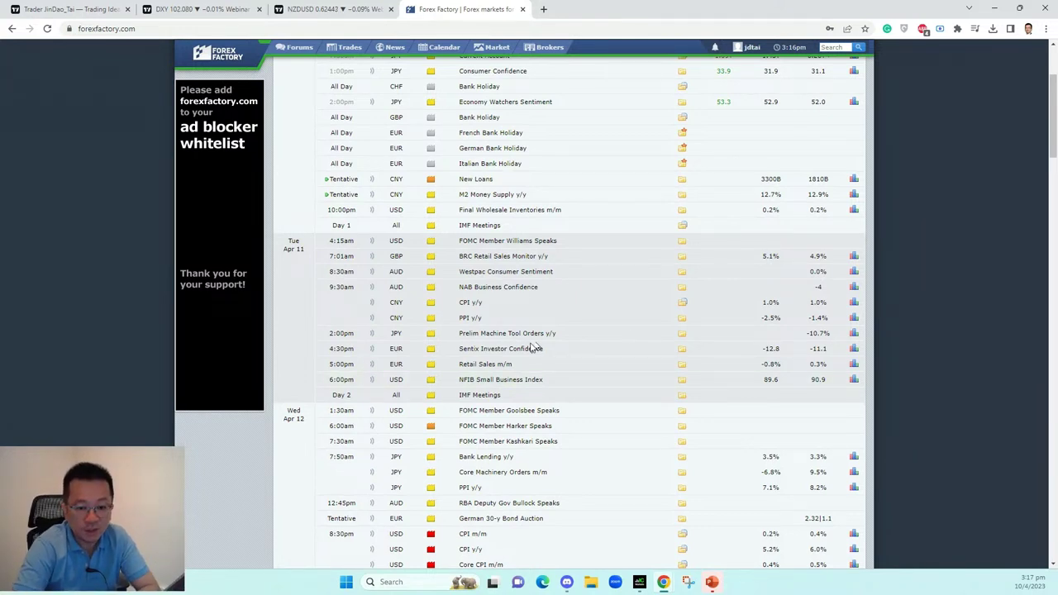
scroll(530, 348, "down", 1)
scroll(530, 348, "down", 2)
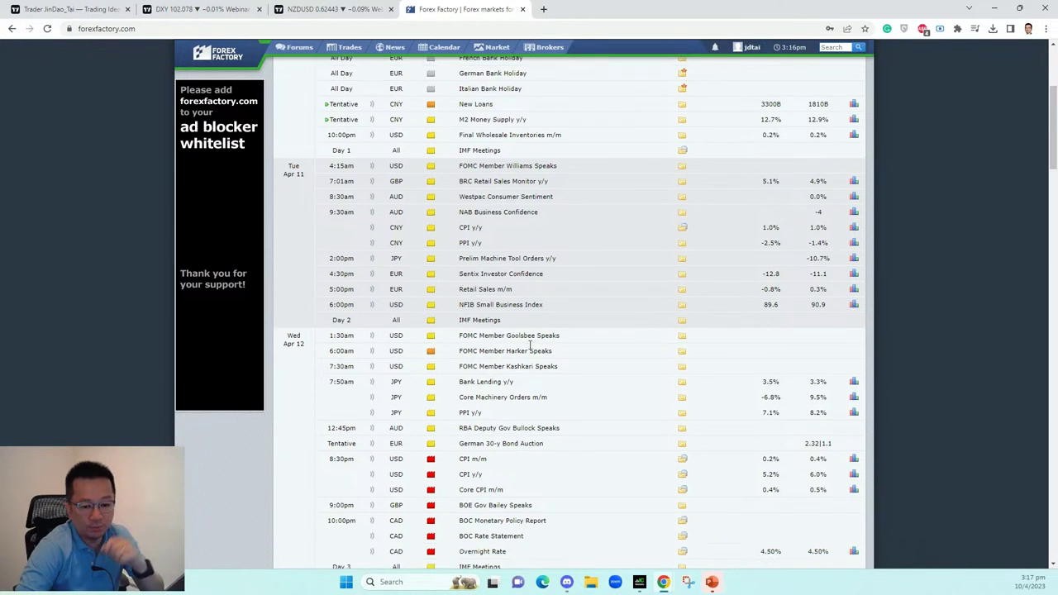
left_click(489, 386)
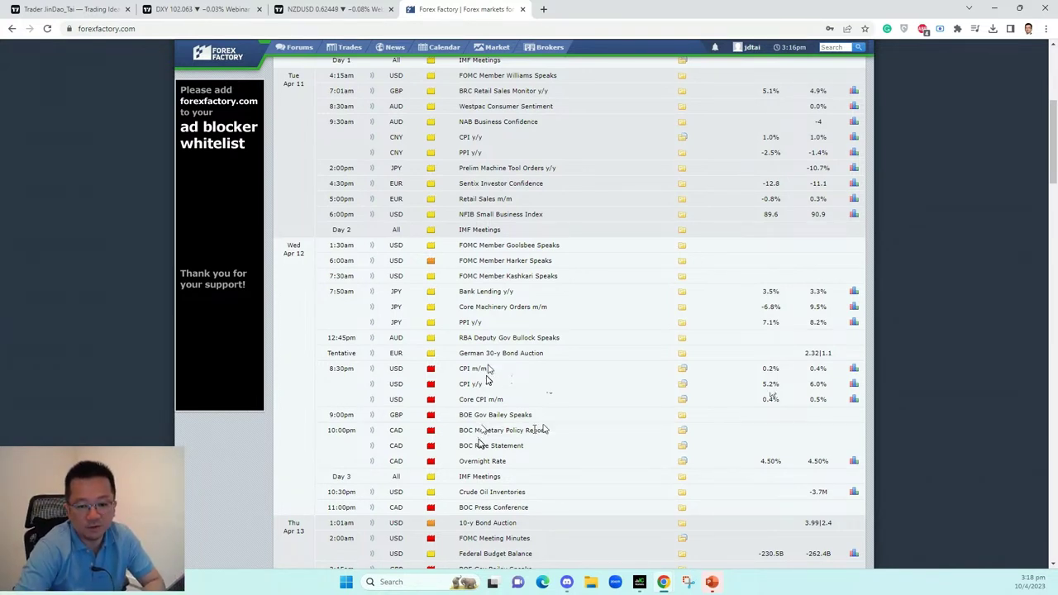
scroll(529, 421, "down", 1)
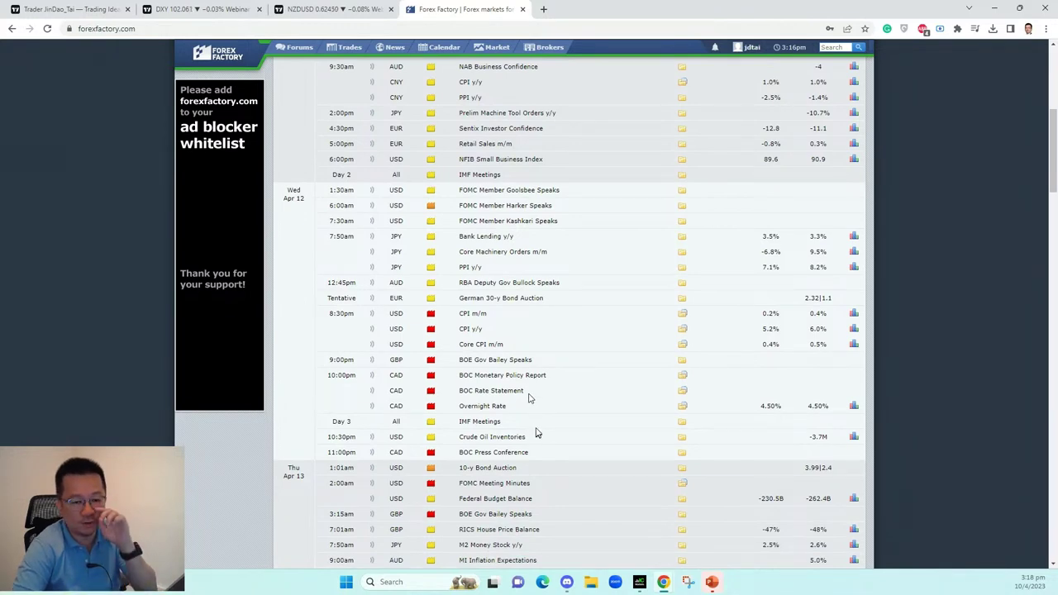
- Examine the Apr 13 events, including the FOMC Meeting Minutes, Australian employment figures, UK GDP and US PPI
scroll(529, 399, "down", 2)
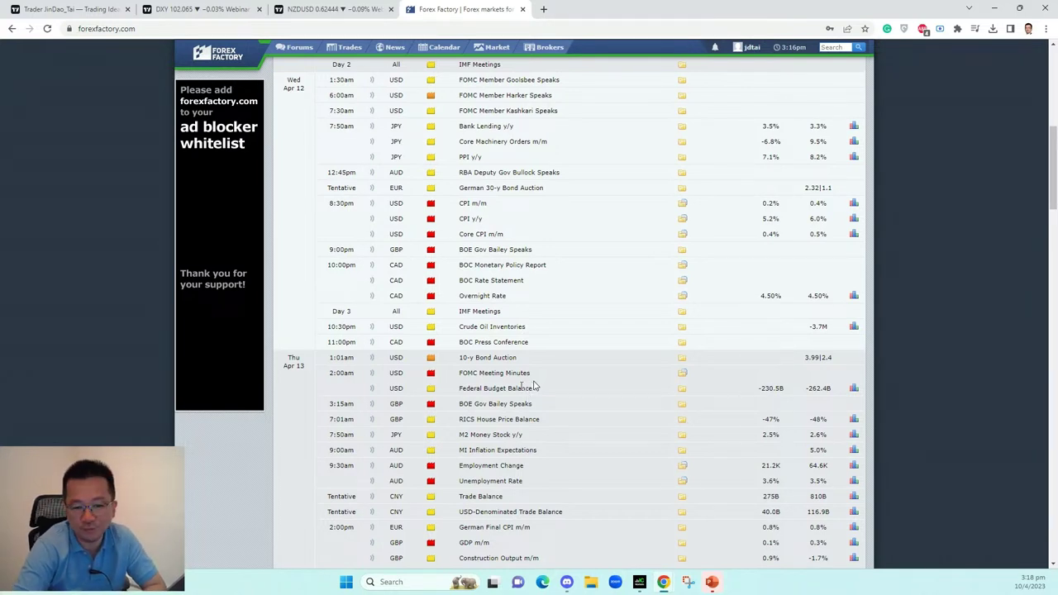
scroll(601, 344, "down", 1)
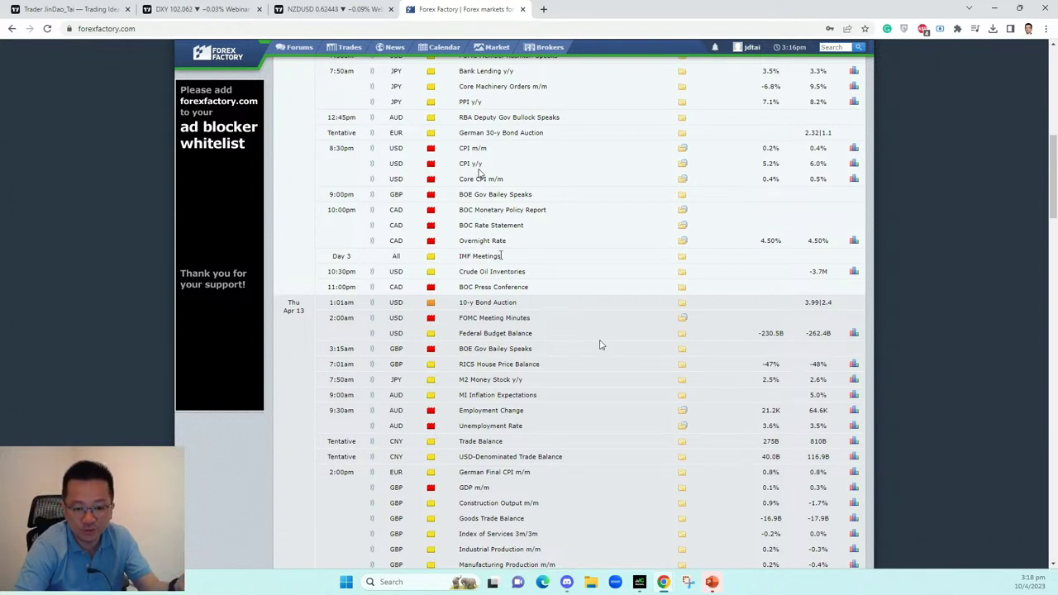
scroll(506, 262, "down", 1)
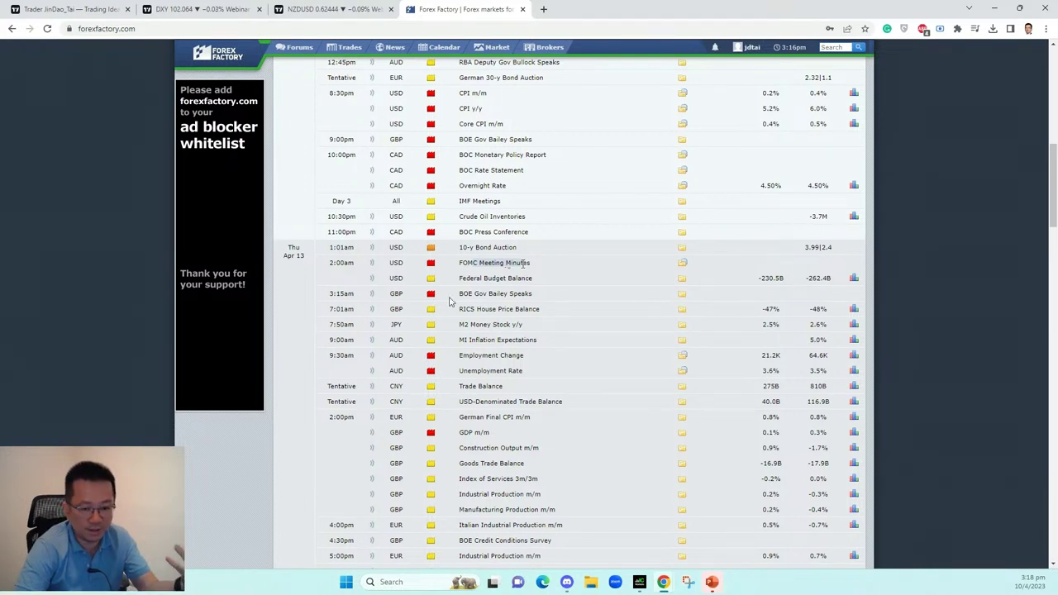
scroll(454, 304, "down", 1)
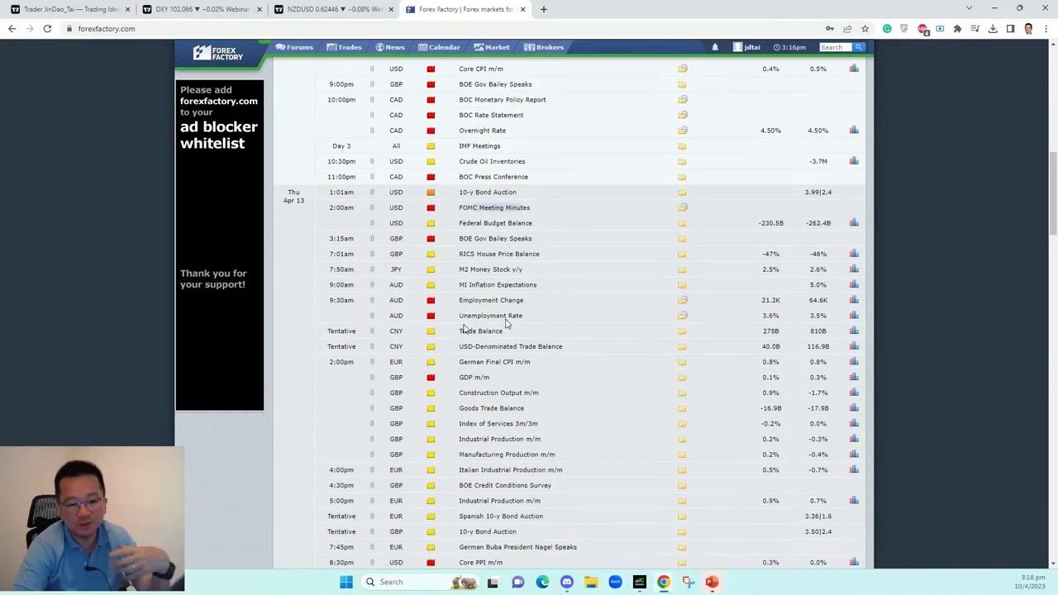
scroll(505, 324, "down", 3)
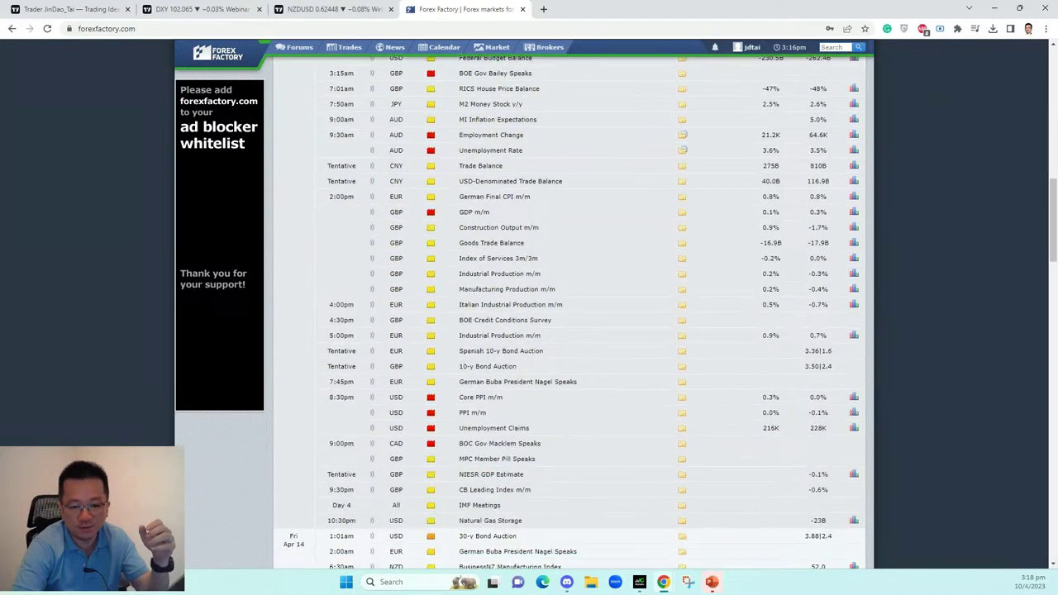
- Check the Apr 14 events, highlighting US Core Retail Sales and Retail Sales, and return to the start of the calendar
scroll(471, 427, "down", 4)
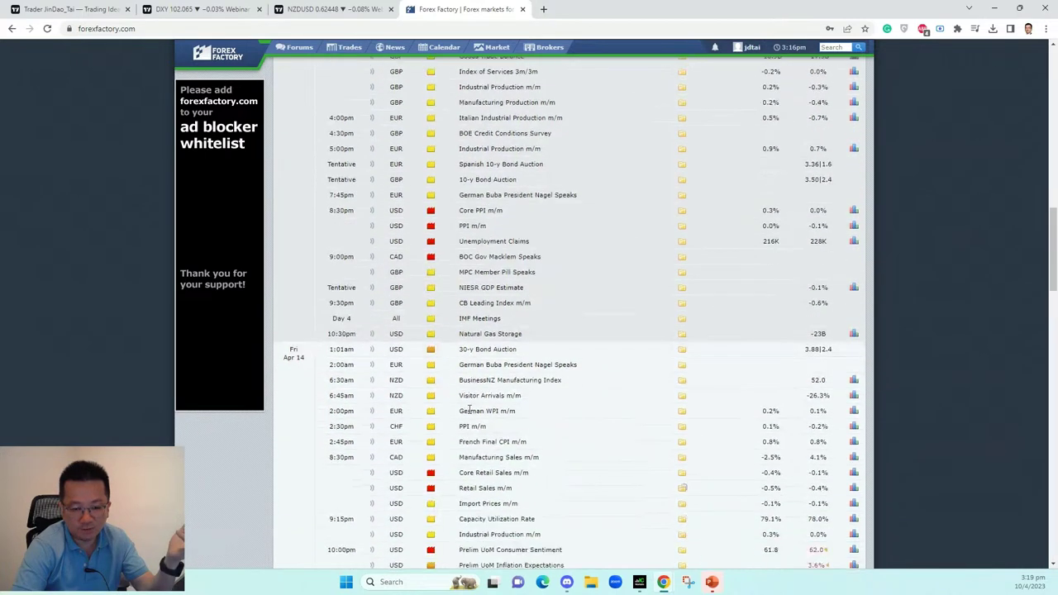
scroll(467, 407, "down", 1)
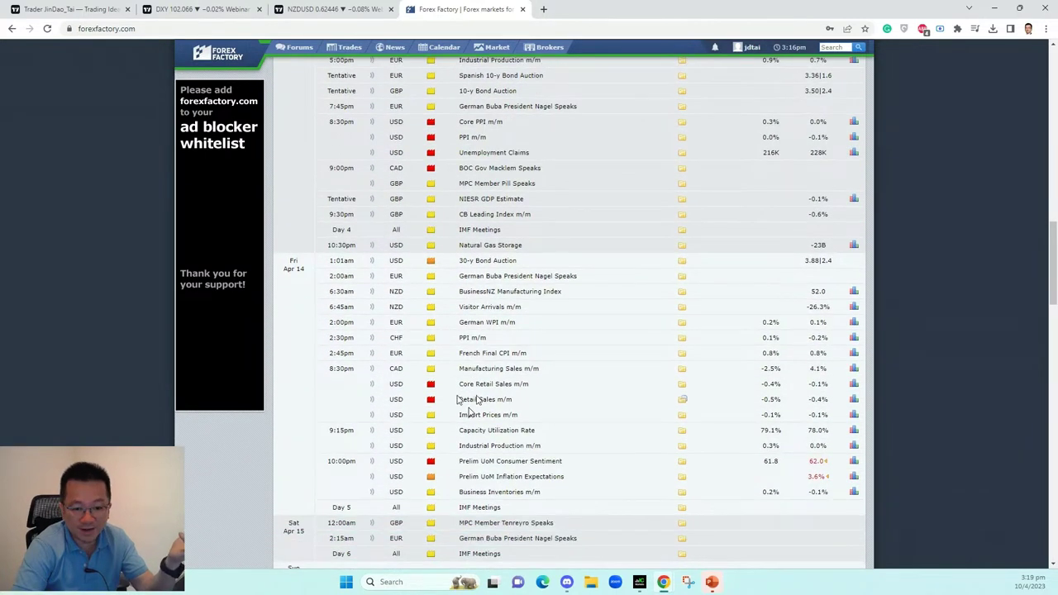
left_click_drag(460, 386, 529, 405)
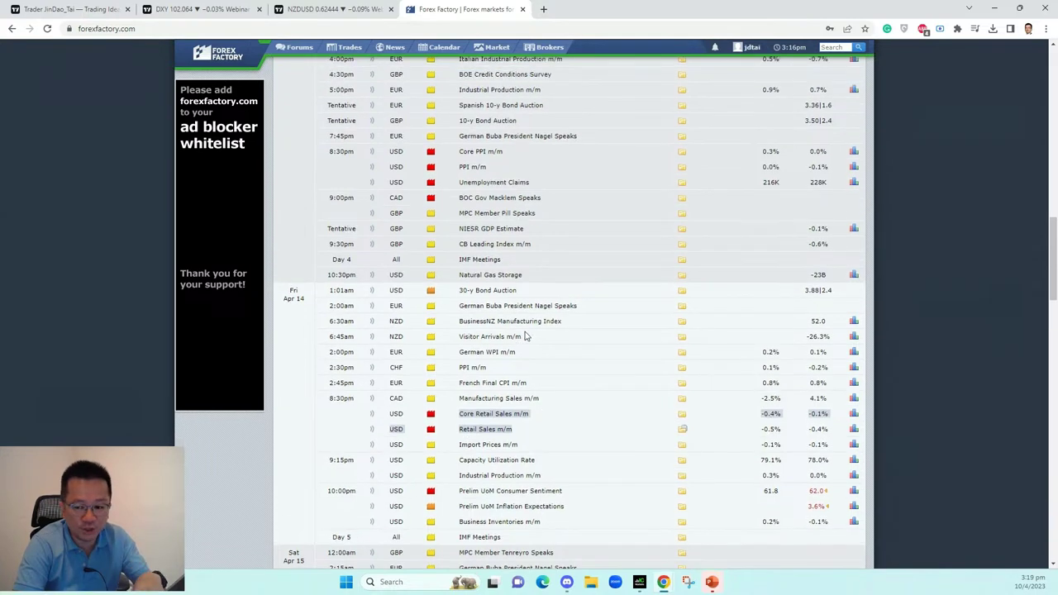
scroll(526, 339, "up", 3)
scroll(527, 329, "up", 15)
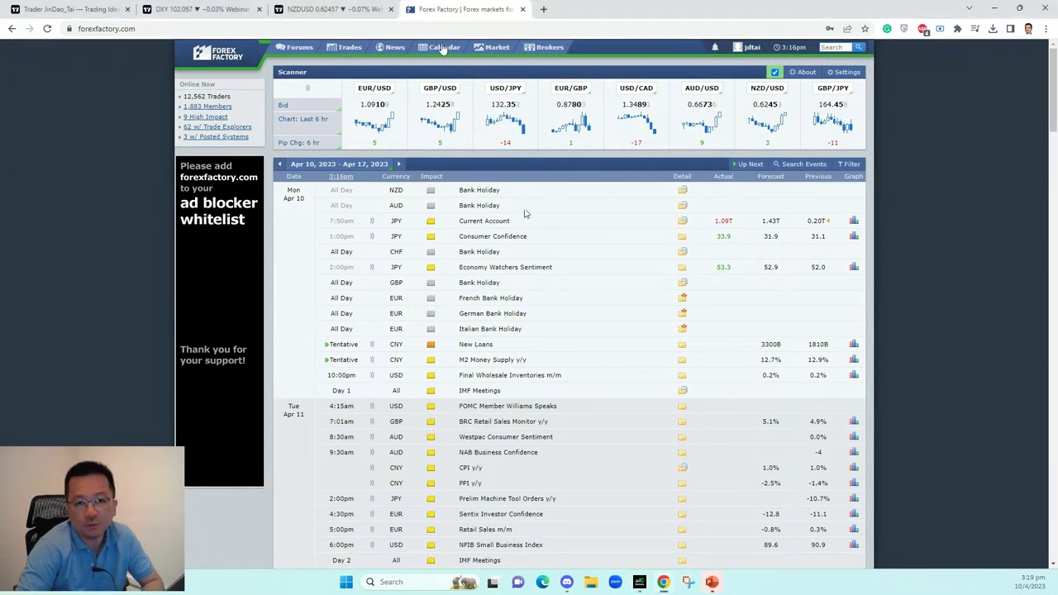
- Look at the NZDUSD hourly chart, switch to Discord's general-chat and review the 12:00 PM post about selling NZDUSD on the trendline break
left_click(323, 9)
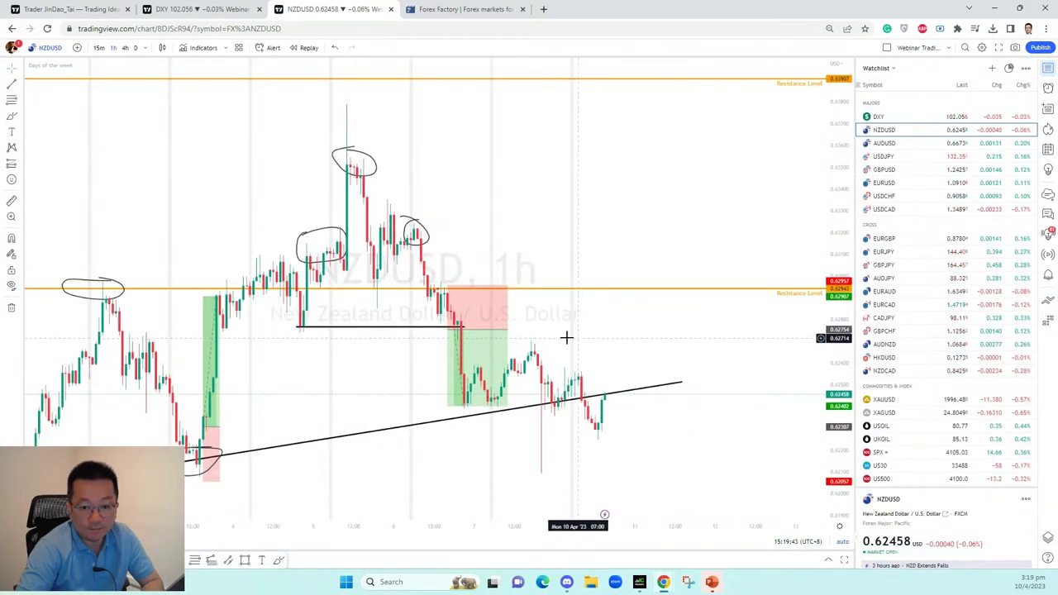
left_click(567, 583)
scroll(418, 373, "down", 5)
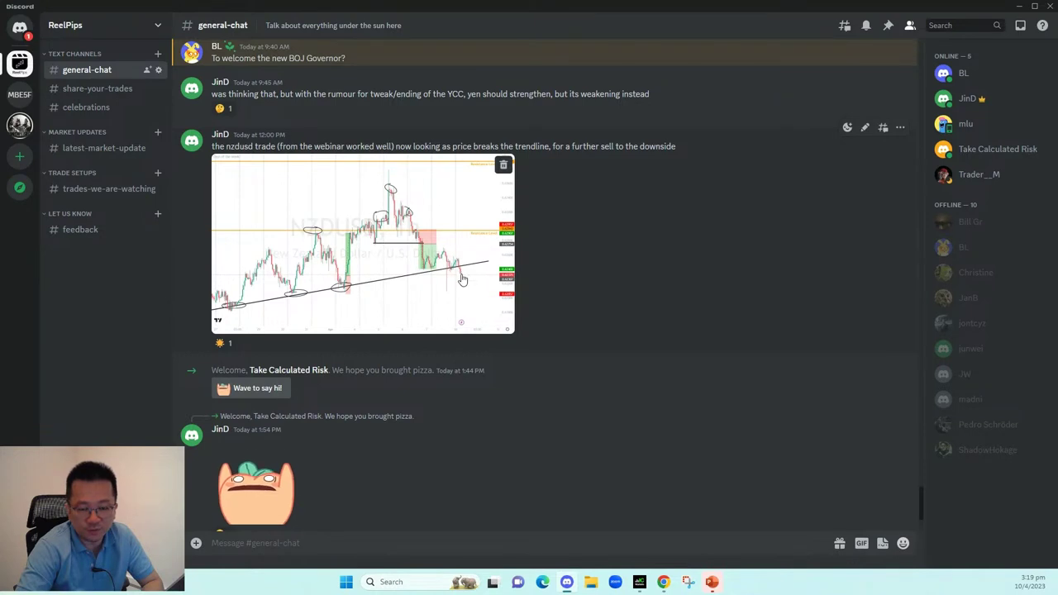
left_click_drag(226, 146, 425, 188)
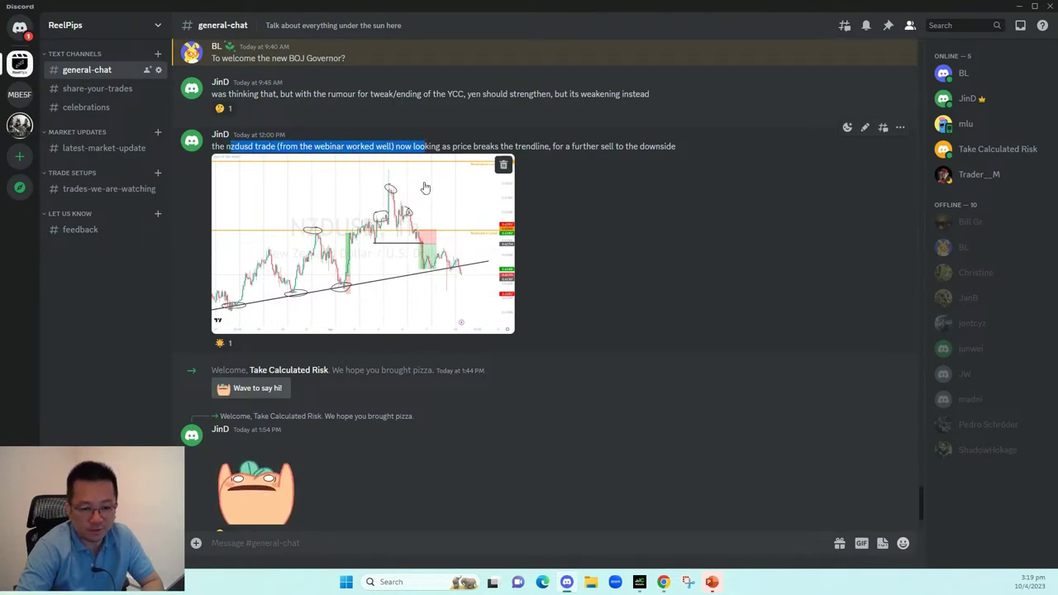
left_click_drag(624, 146, 590, 147)
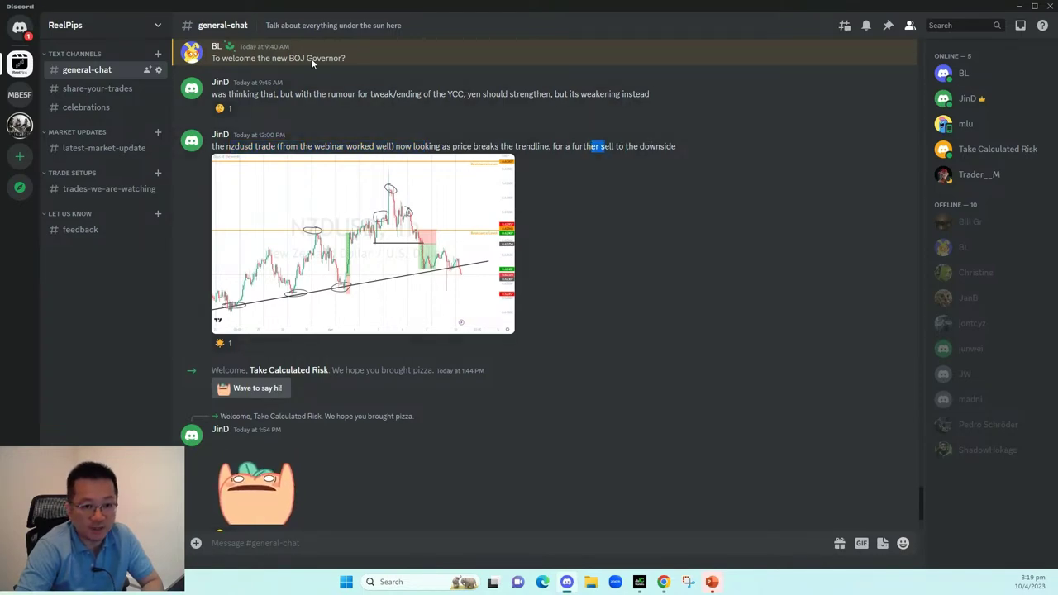
- Leave Discord for the charts and compare the projected DXY path around the 102 support level with the NZDUSD hourly chart
left_click(1018, 7)
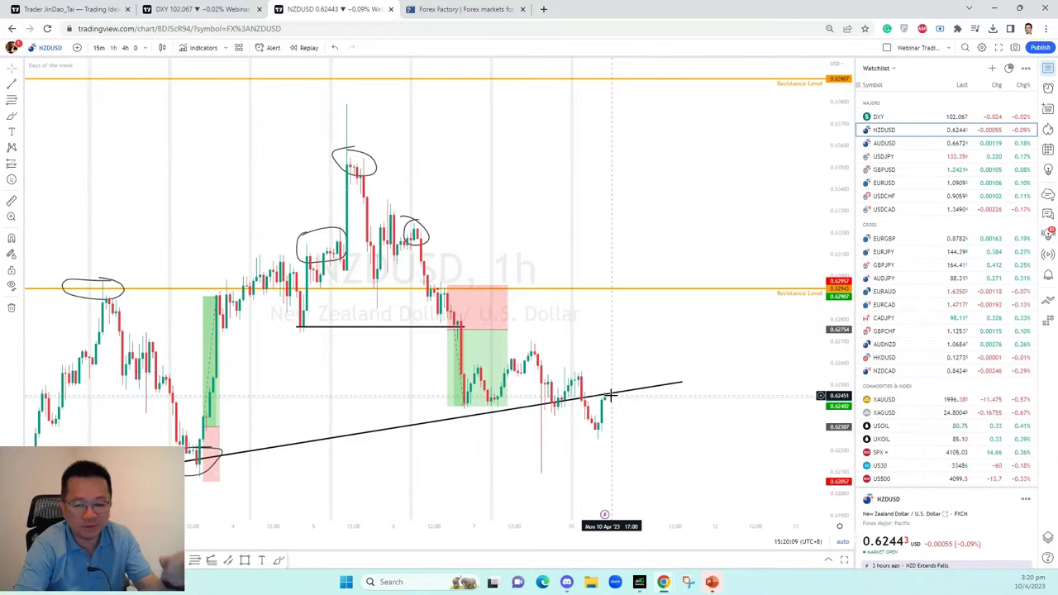
left_click(217, 9)
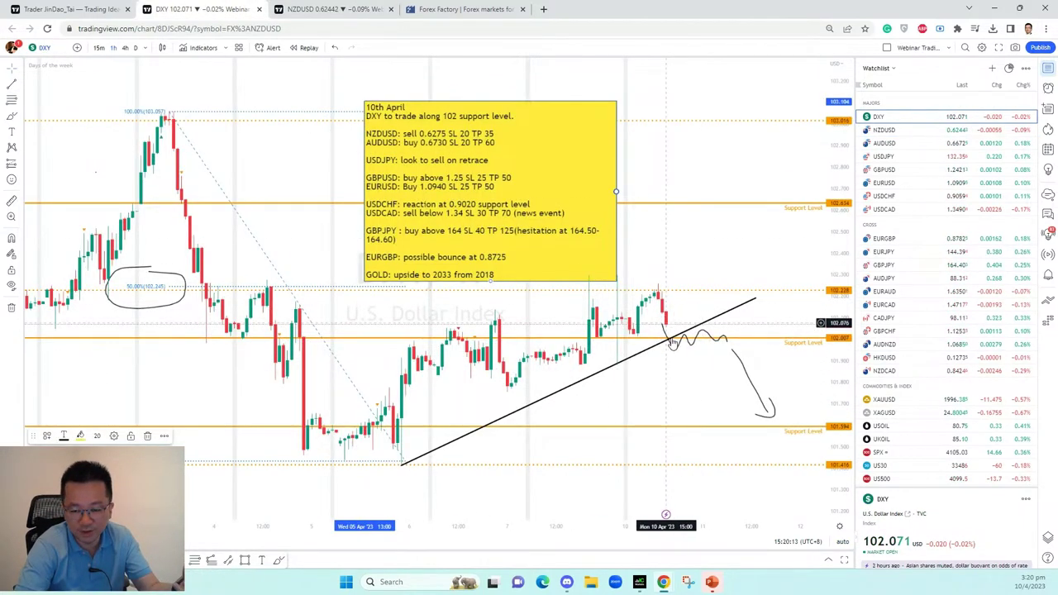
left_click(668, 342)
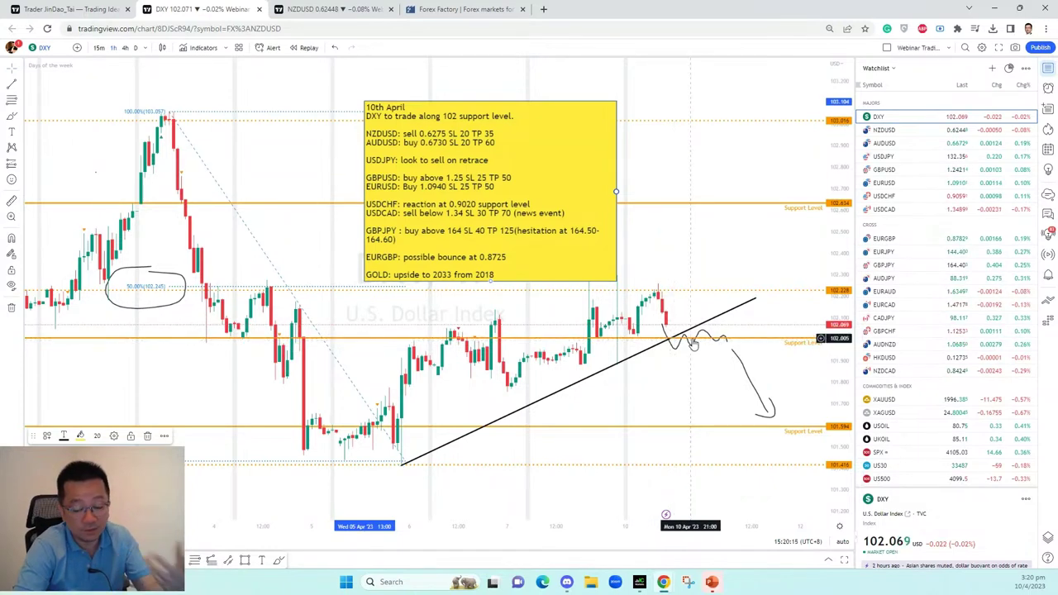
left_click(338, 8)
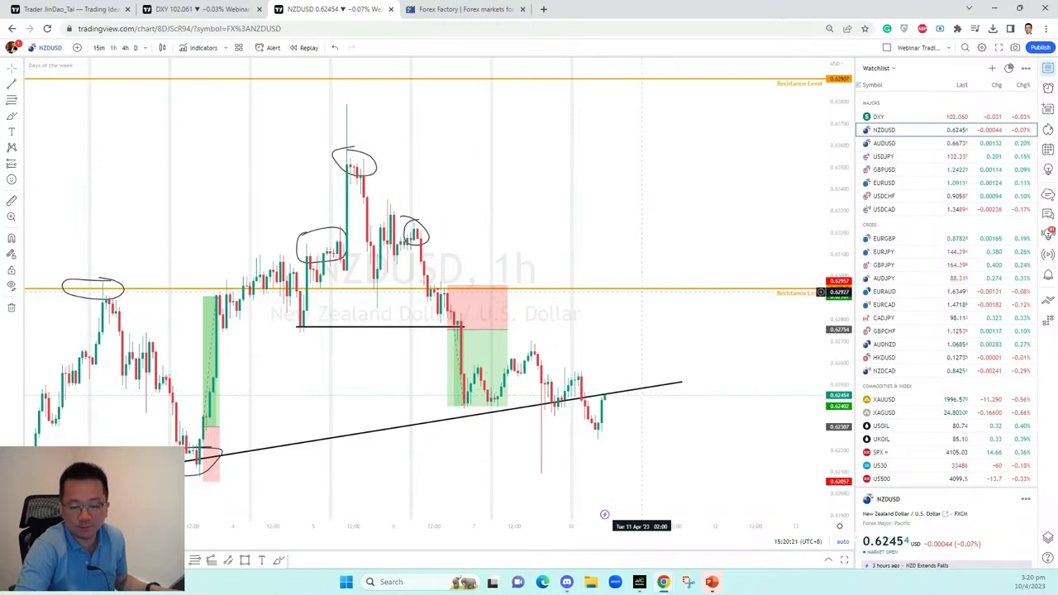
- Delete the old short and long position drawings from the NZDUSD hourly chart
scroll(413, 408, "down", 3)
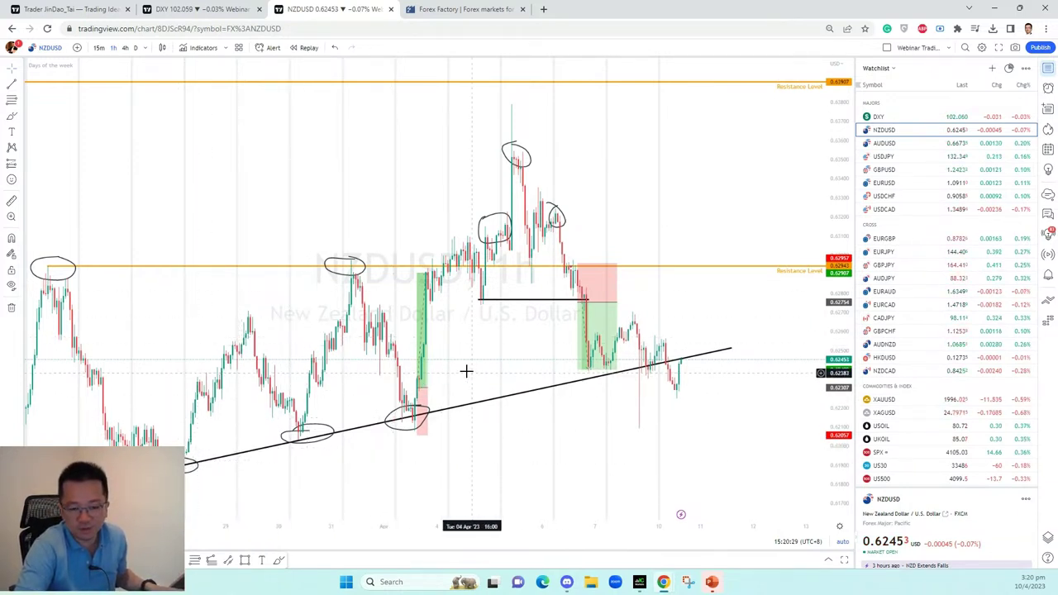
scroll(489, 342, "up", 4)
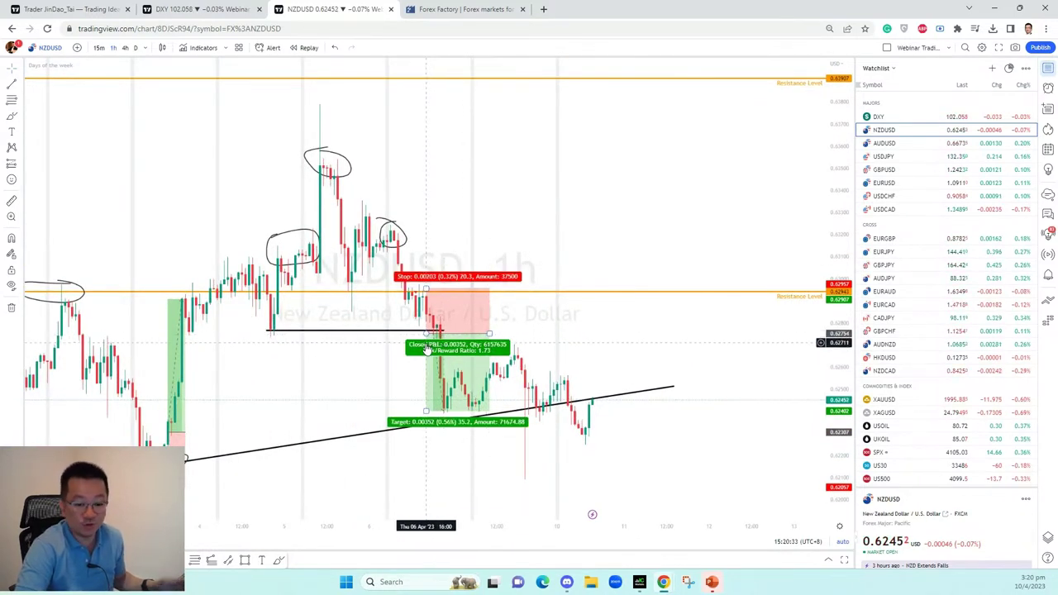
left_click(446, 354)
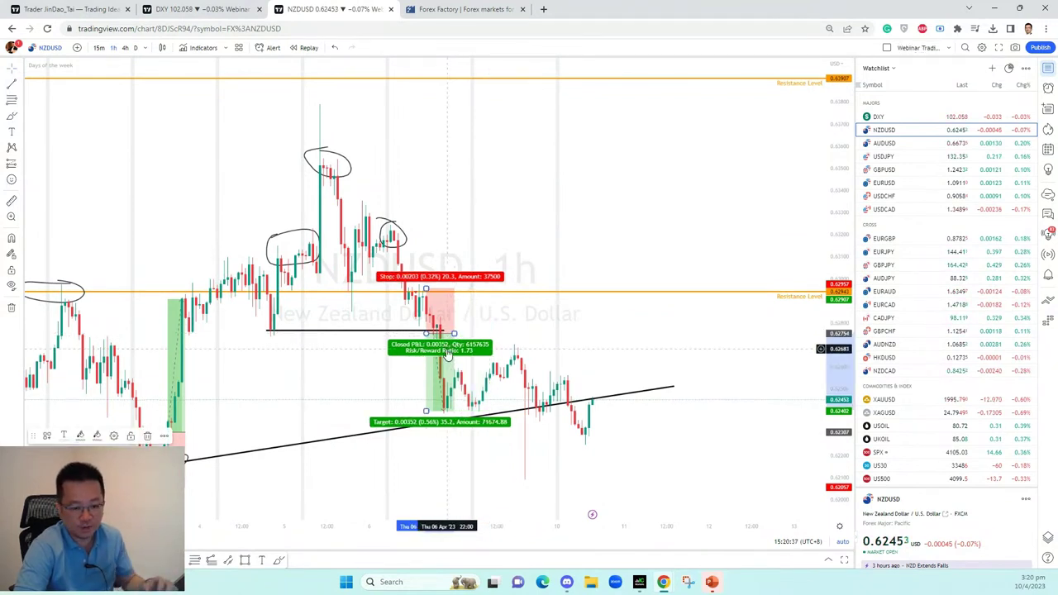
key("Delete")
left_click(175, 372)
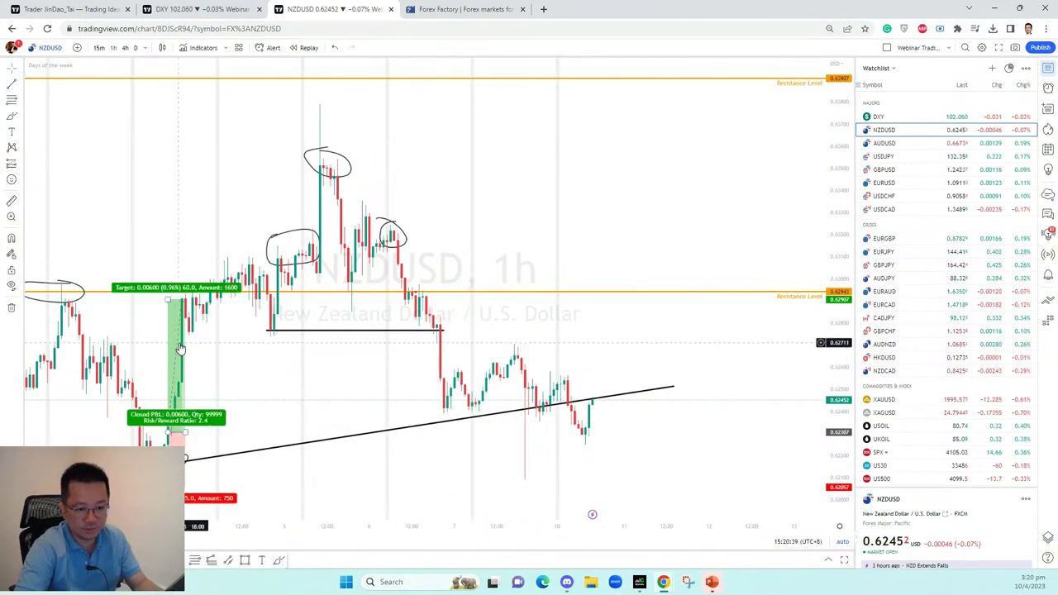
key("Delete")
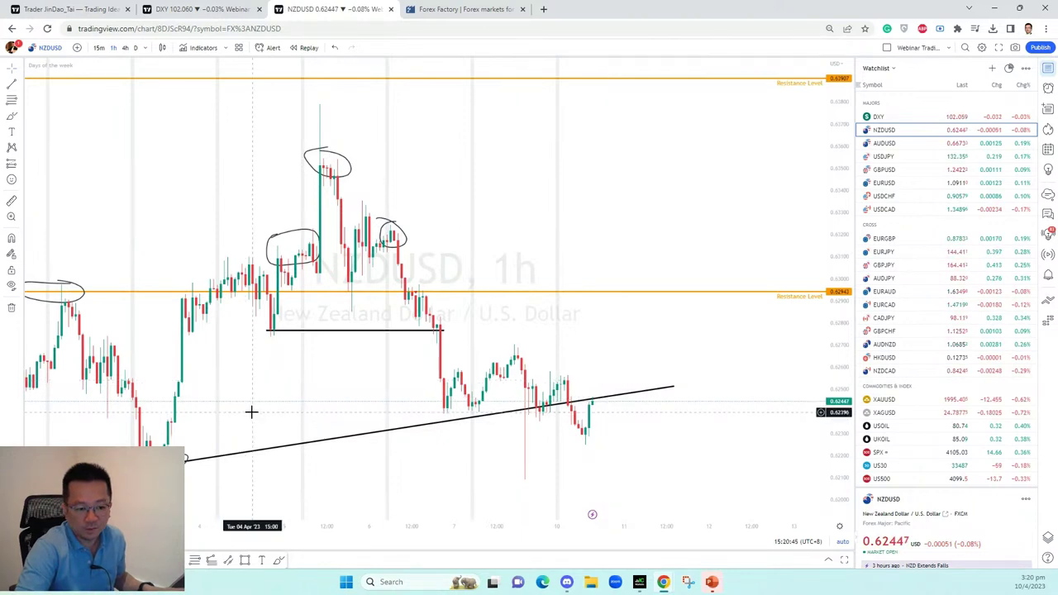
- Enlarge the page to 100% zoom and frame the latest NZDUSD candles around the rising trendline
scroll(206, 424, "down", 3)
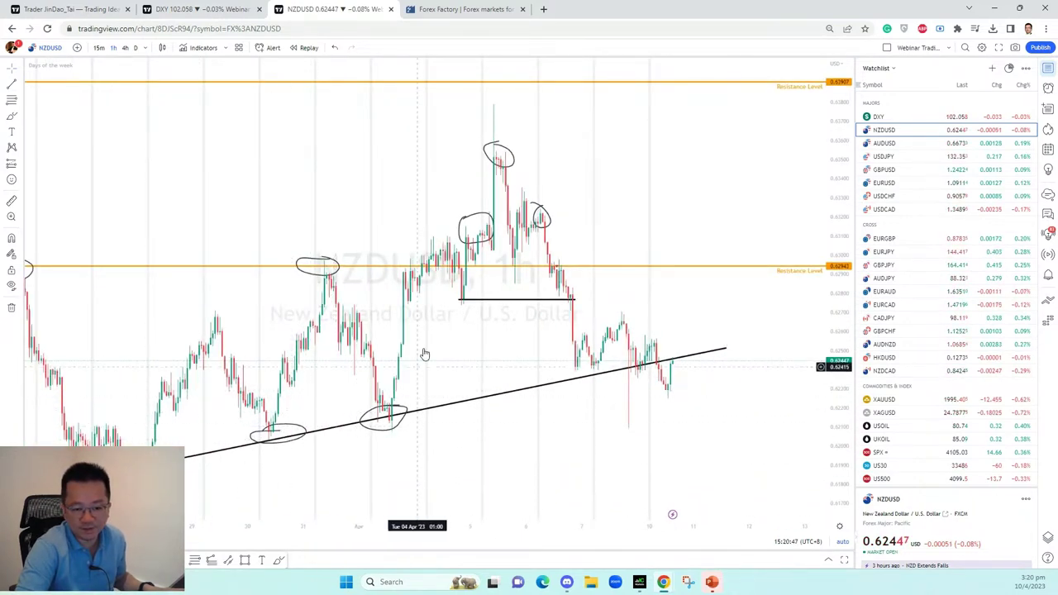
scroll(694, 342, "up", 3)
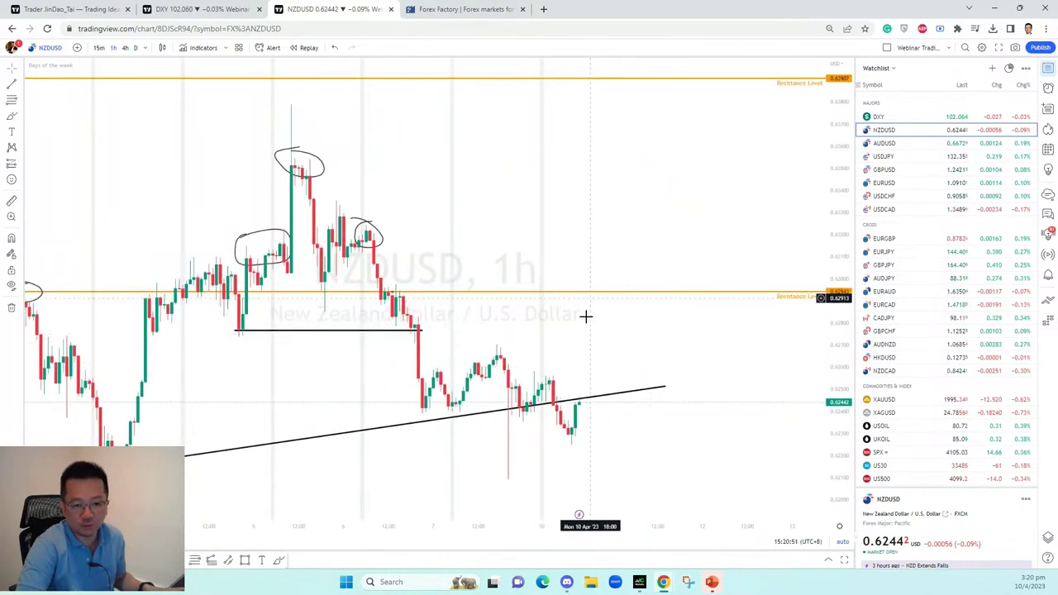
left_click(20, 162)
left_click(99, 179)
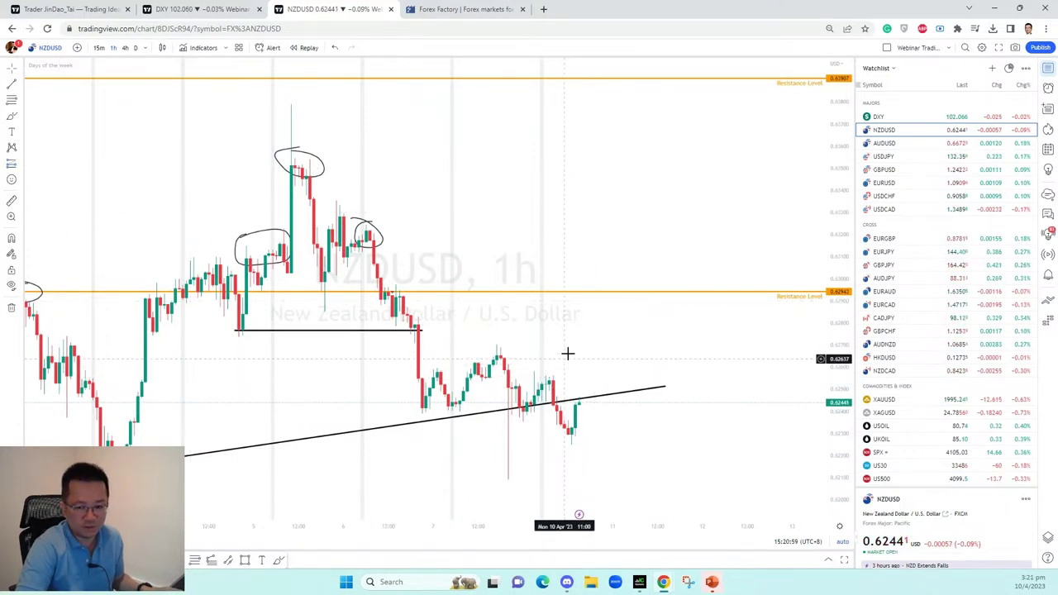
scroll(567, 353, "up", 2)
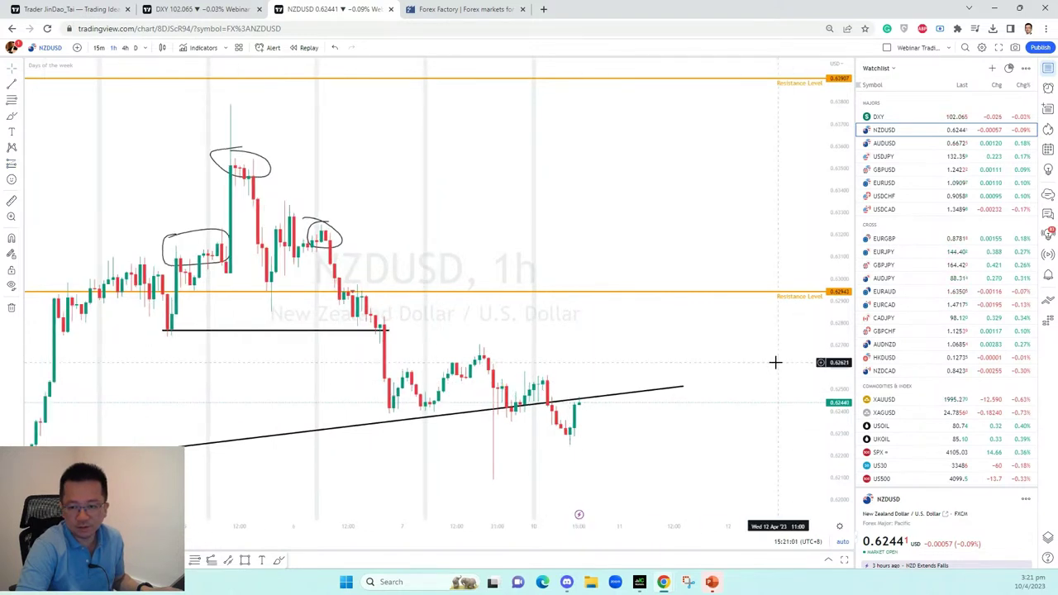
scroll(595, 340, "up", 2)
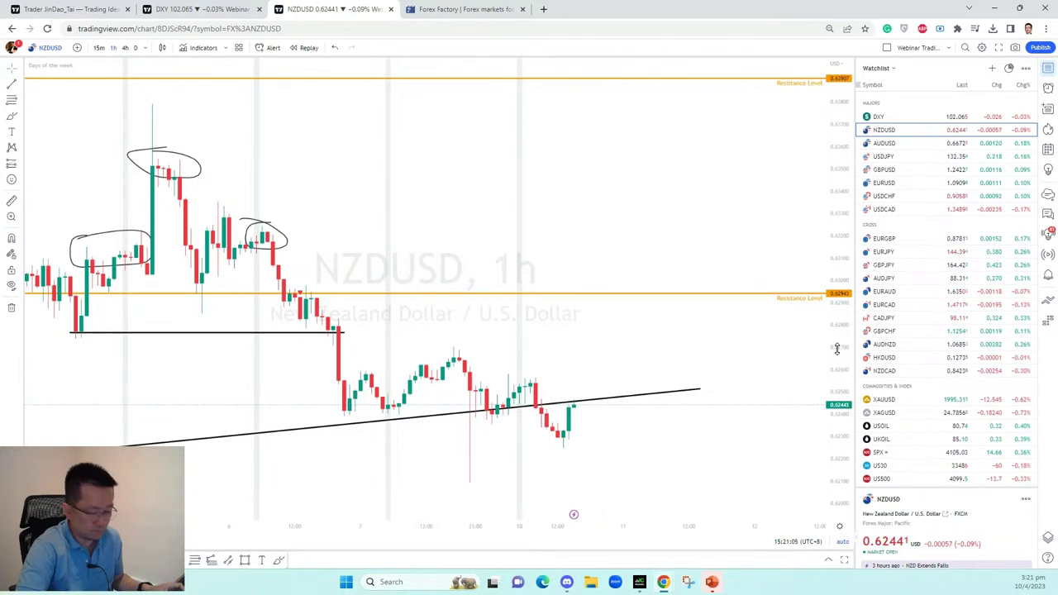
left_click_drag(836, 348, 836, 344)
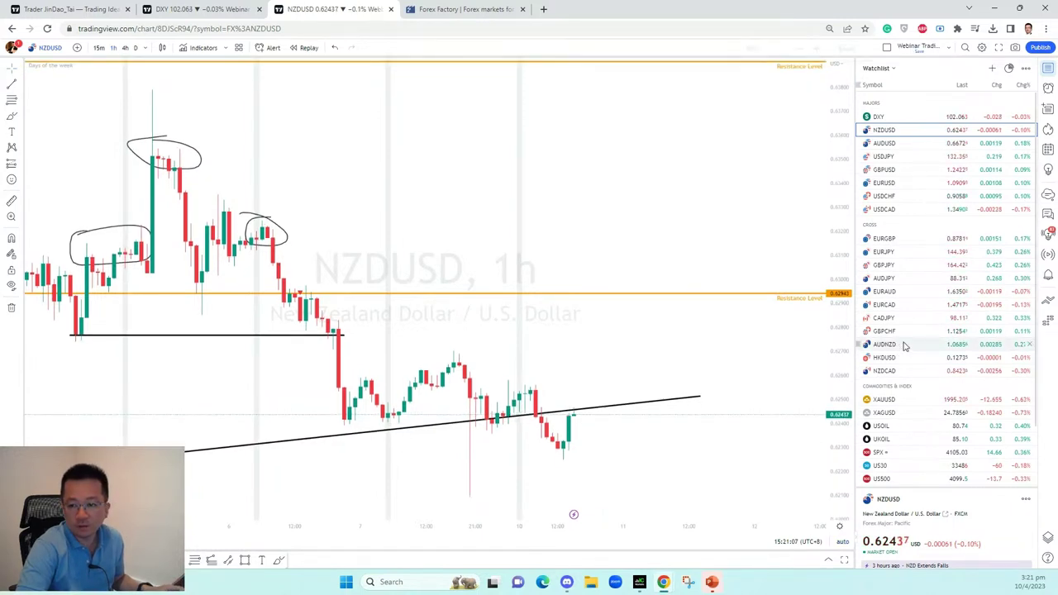
key("ctrl+plus")
key("ctrl+plus")
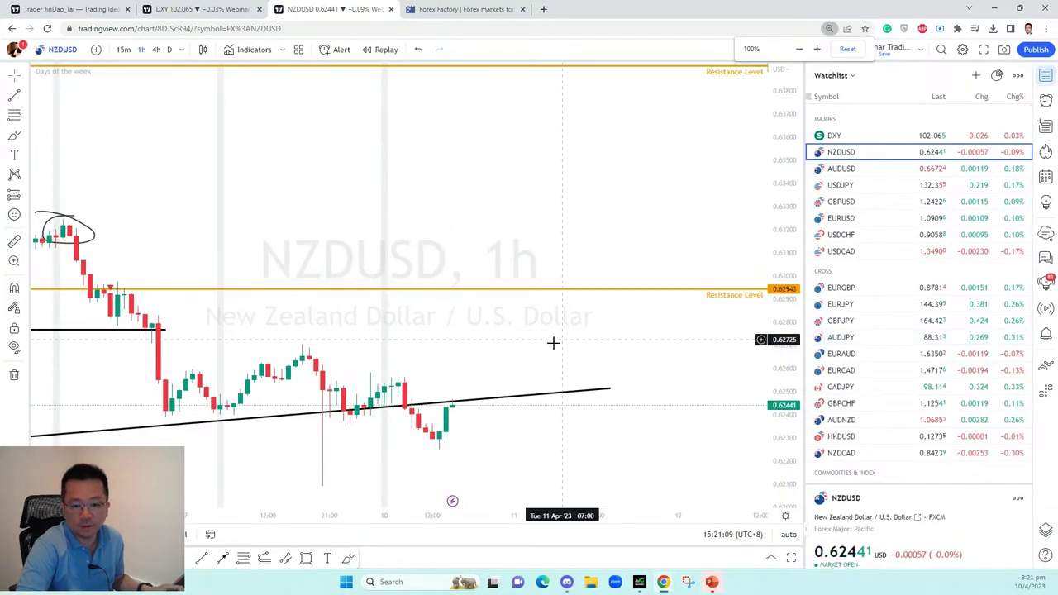
scroll(653, 346, "down", 3)
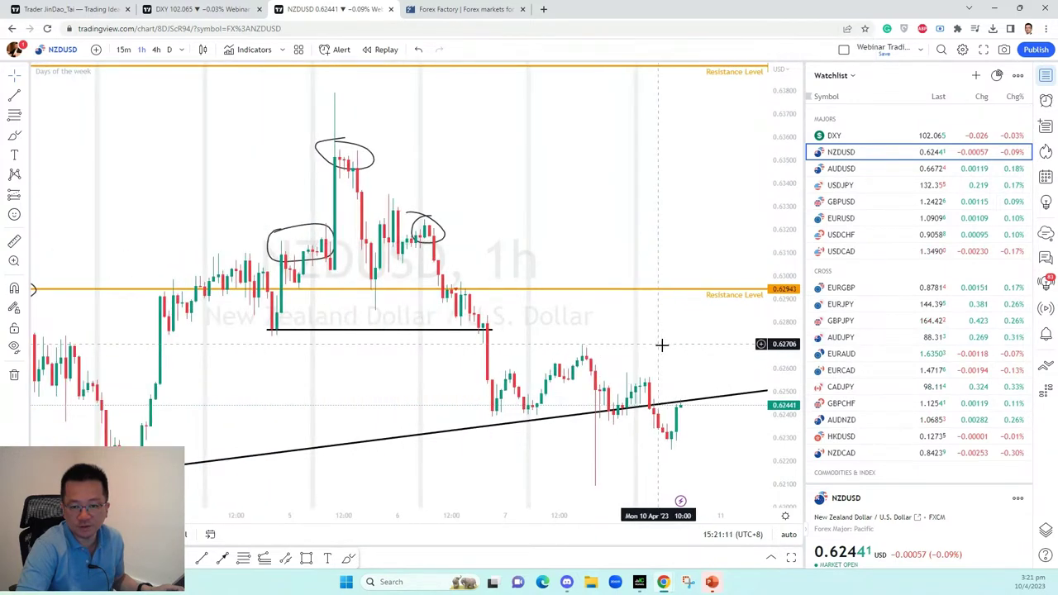
left_click_drag(661, 347, 585, 338)
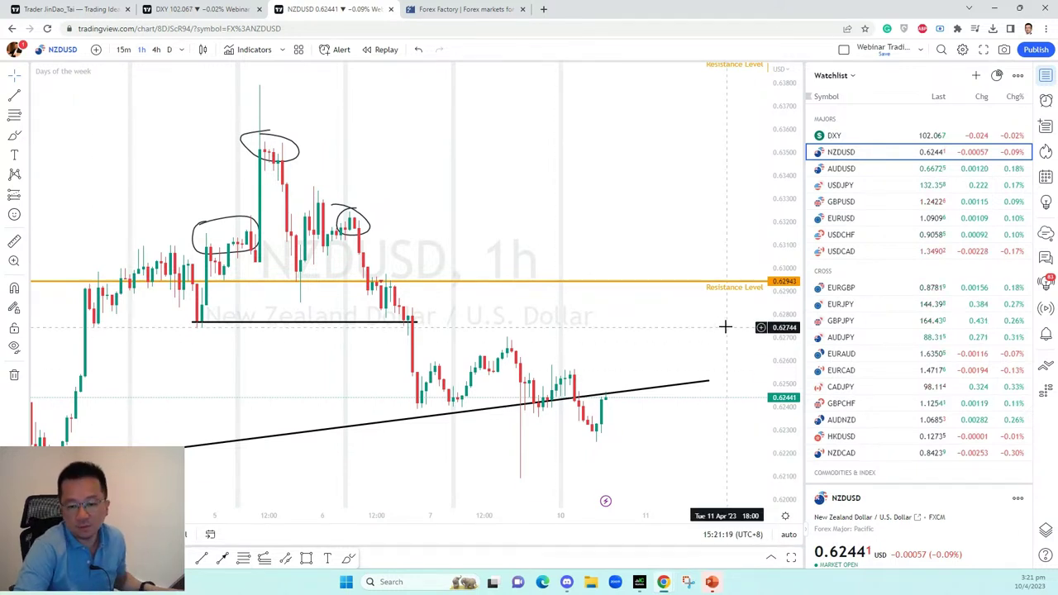
- Place a long position at the latest NZDUSD candle with entry 0.62601, stop 0.62446 and target 0.62913, just below the resistance level
left_click(25, 195)
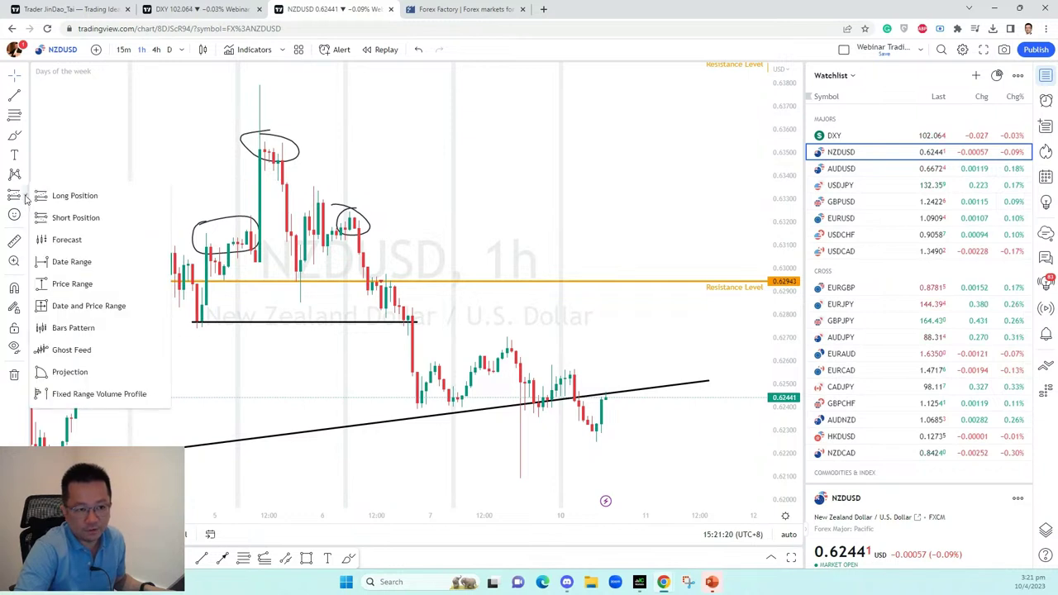
left_click(74, 196)
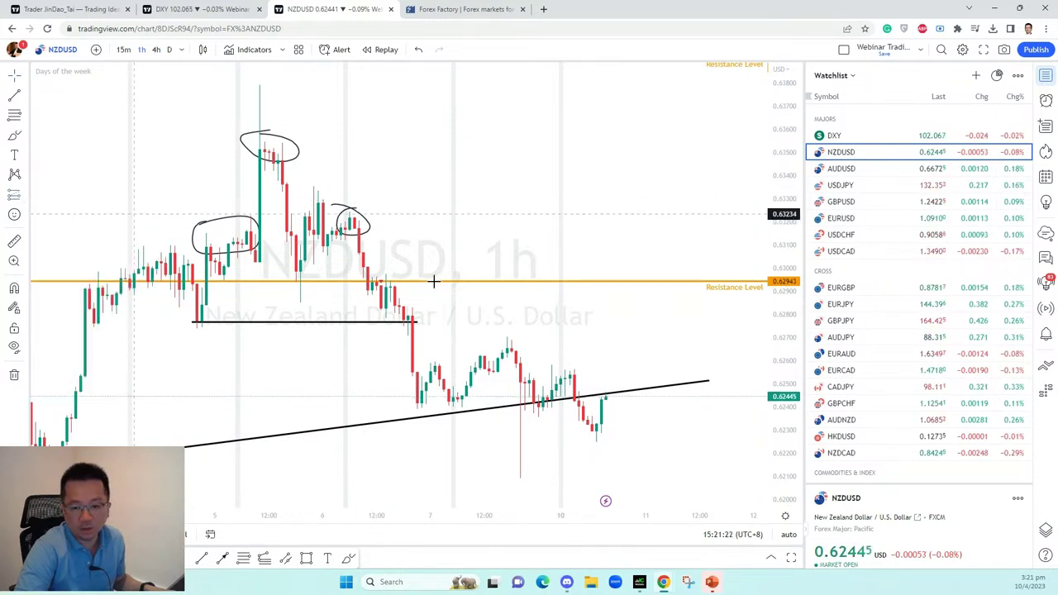
left_click(606, 360)
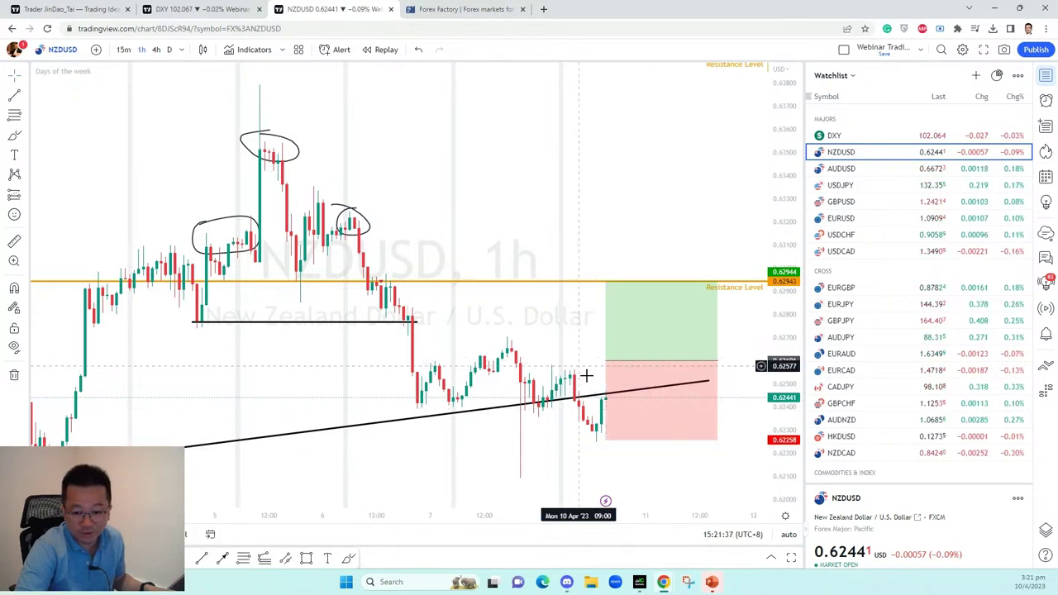
left_click_drag(606, 441, 624, 395)
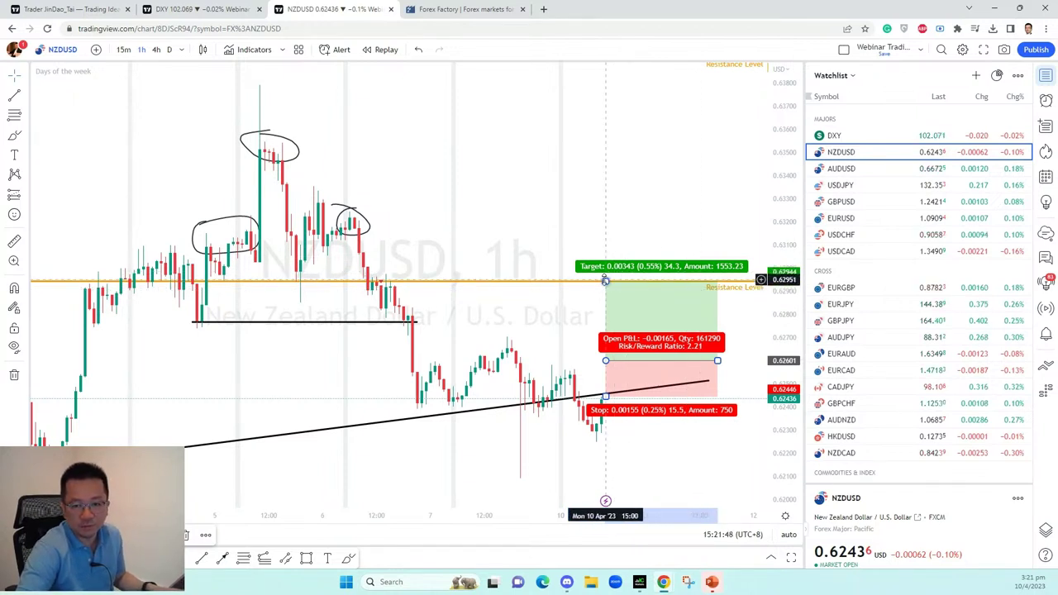
left_click_drag(606, 281, 605, 289)
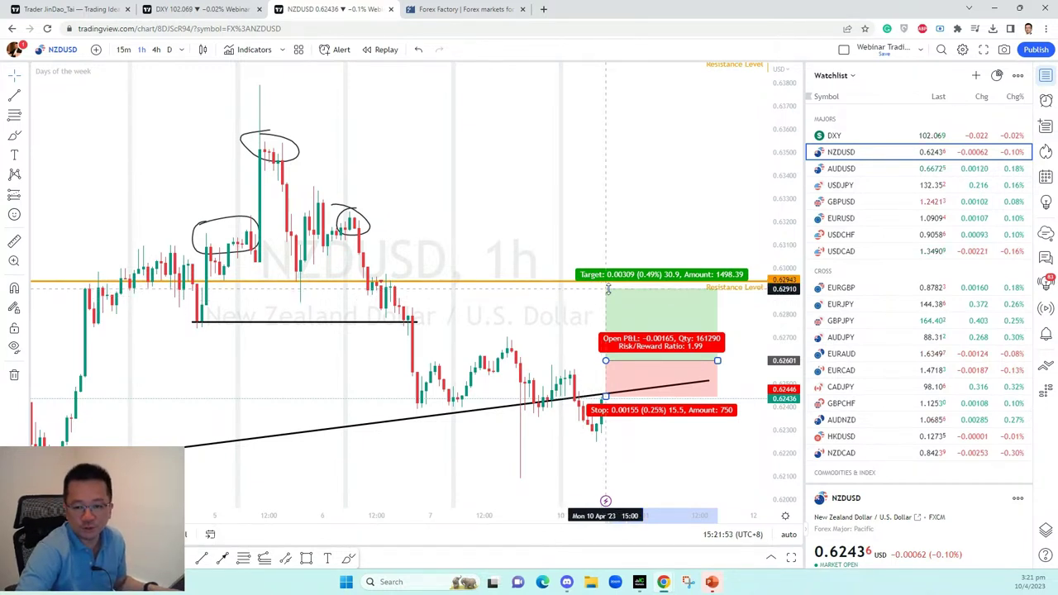
left_click(576, 306)
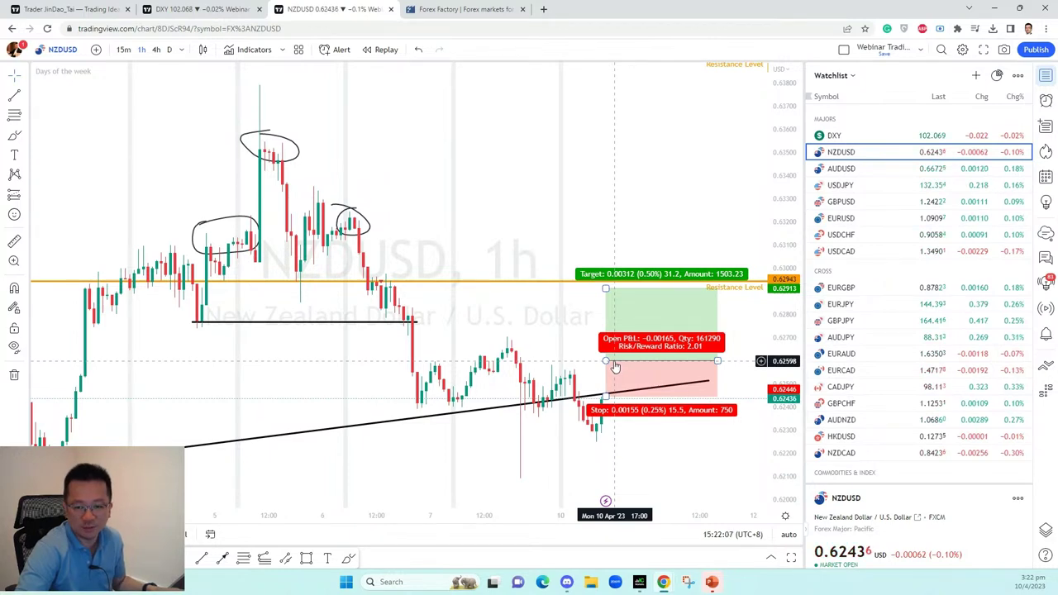
- Change the NZDUSD line in the DXY chart's 10th April note to "buy 0.6260 SL 15 TP 30" and return to the NZDUSD chart
left_click(198, 9)
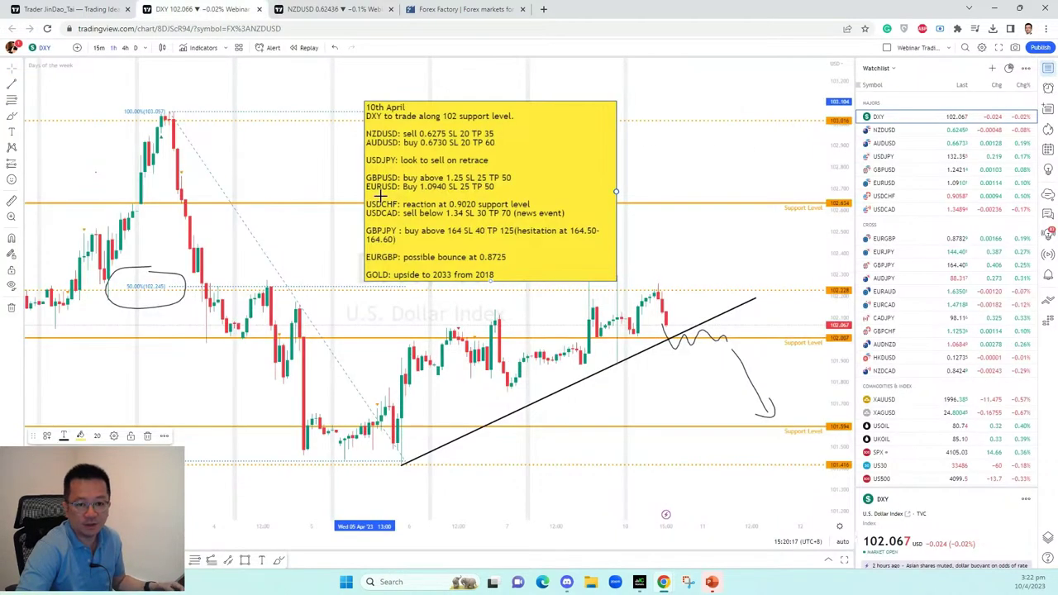
double_click(430, 200)
left_click(512, 274)
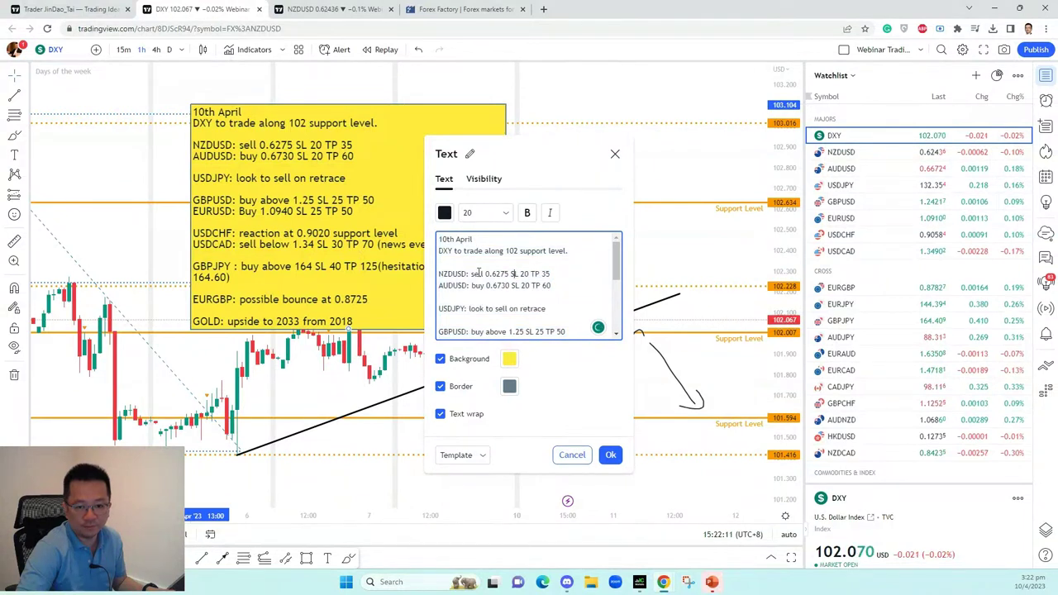
type("buy ")
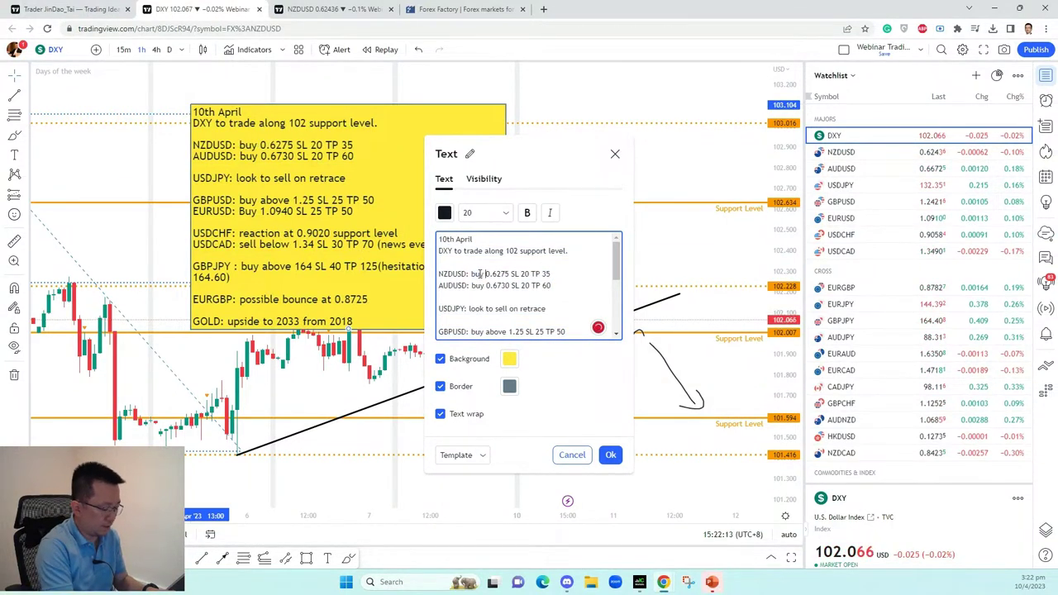
type("0.6")
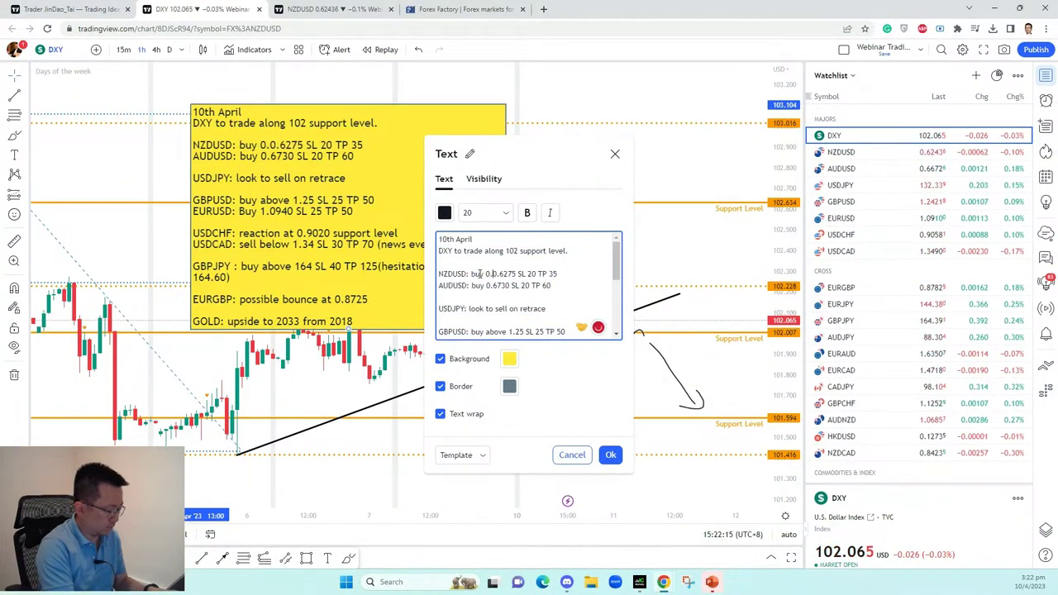
type("260 SL ")
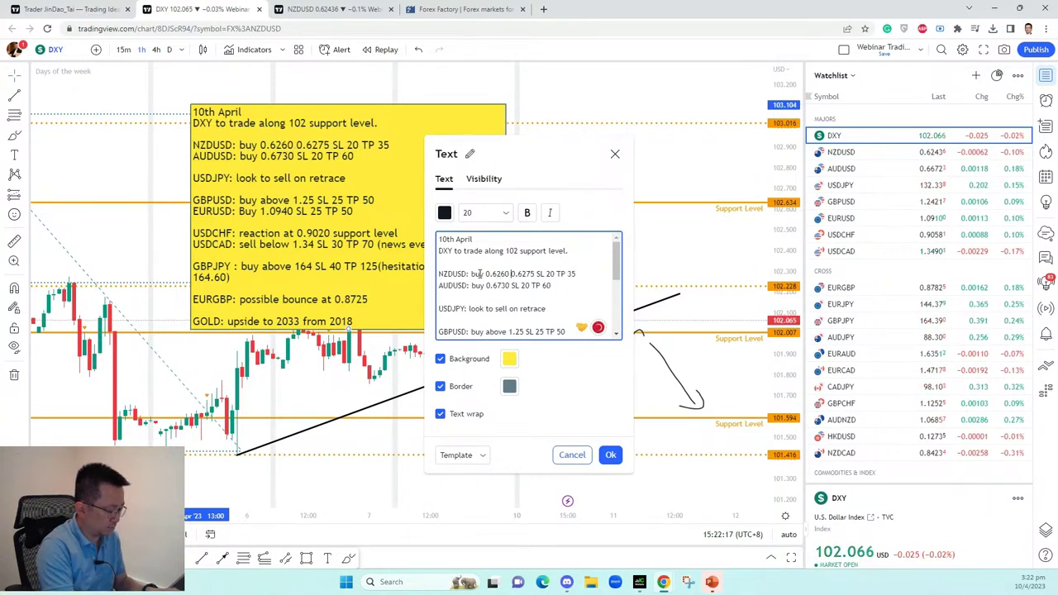
type("15 TP ")
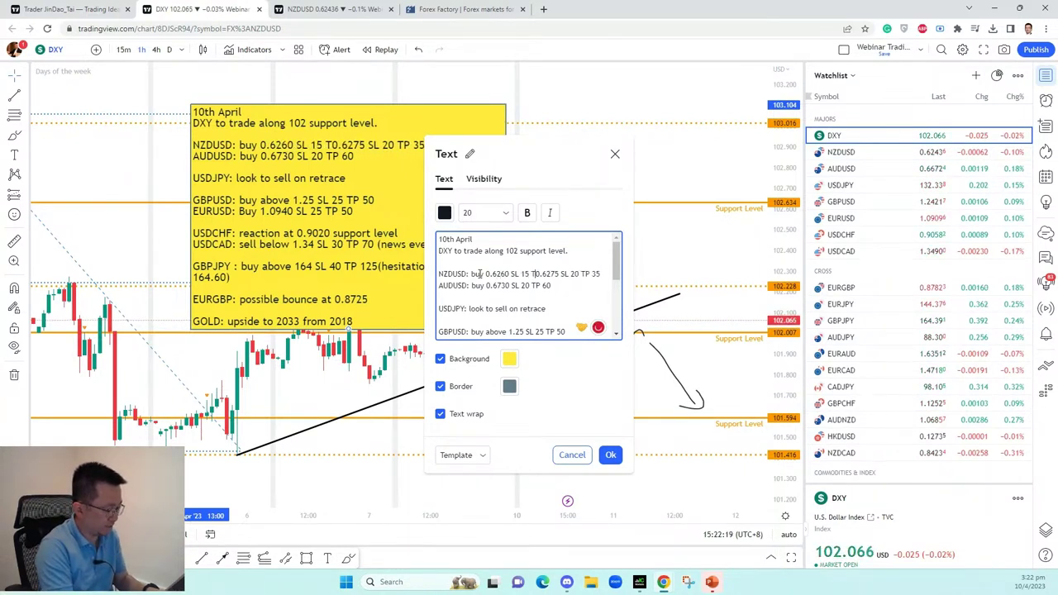
type("30")
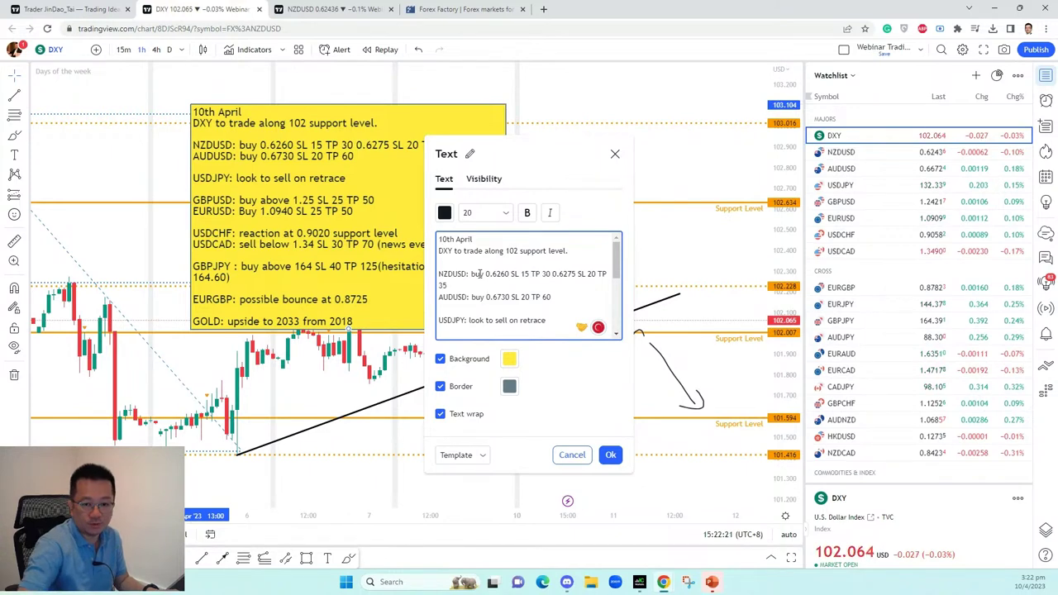
left_click(499, 284, "shift")
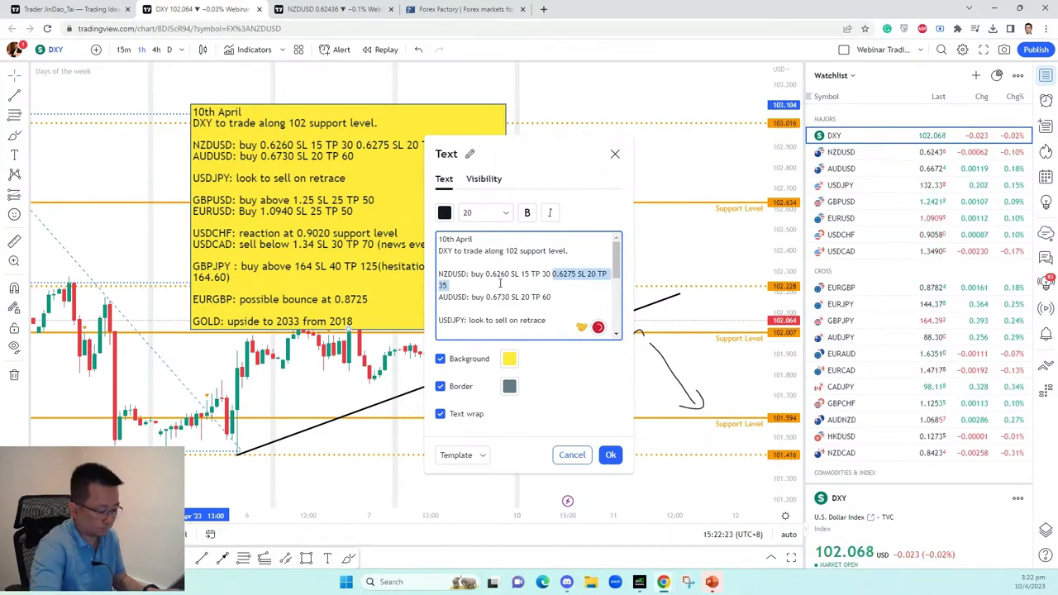
key("BackSpace")
left_click(610, 458)
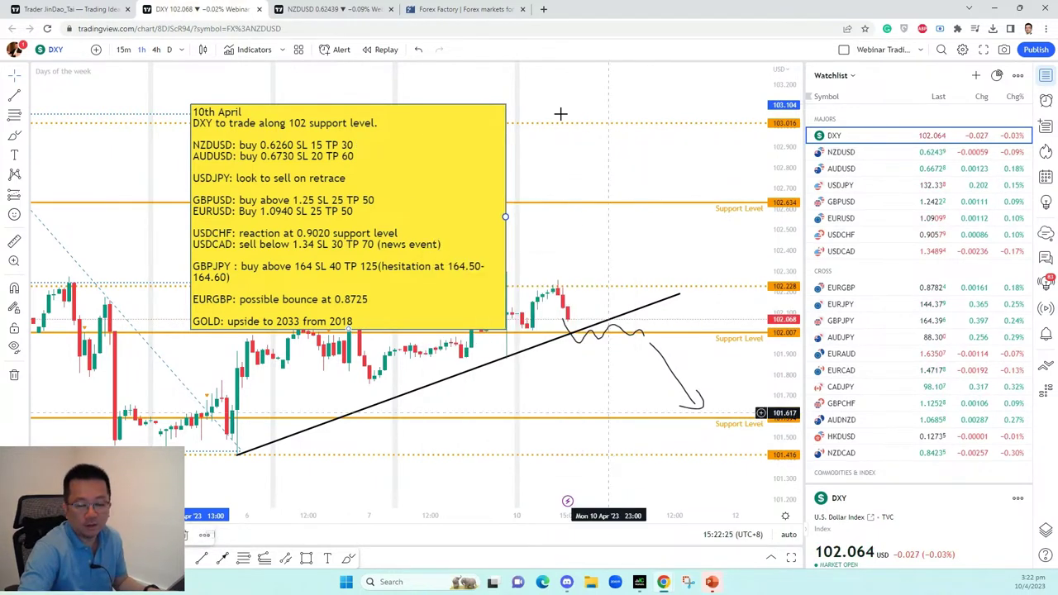
key("ctrl+Tab")
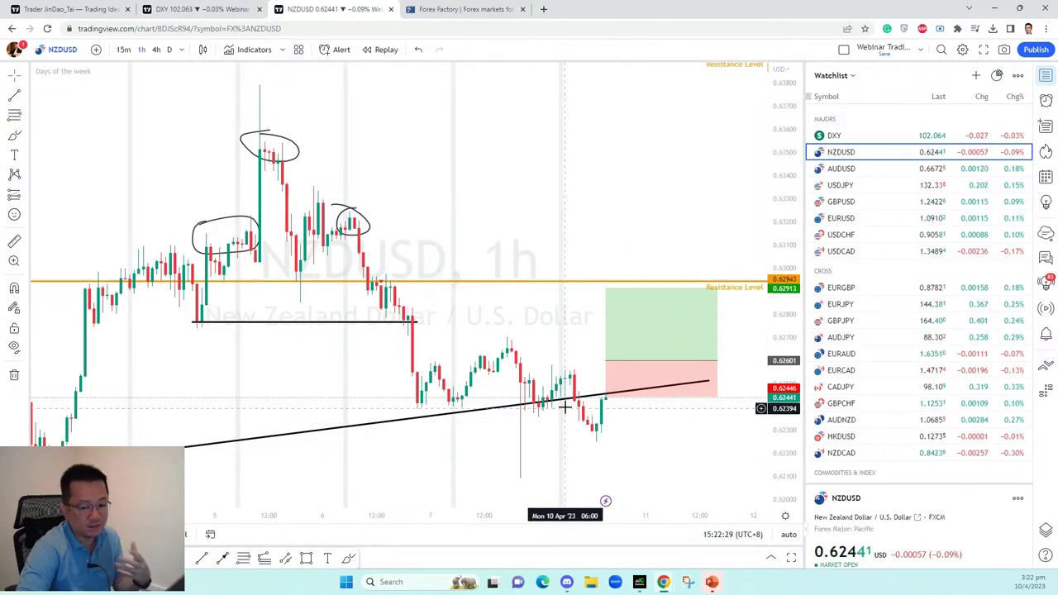
mouse_move(612, 396)
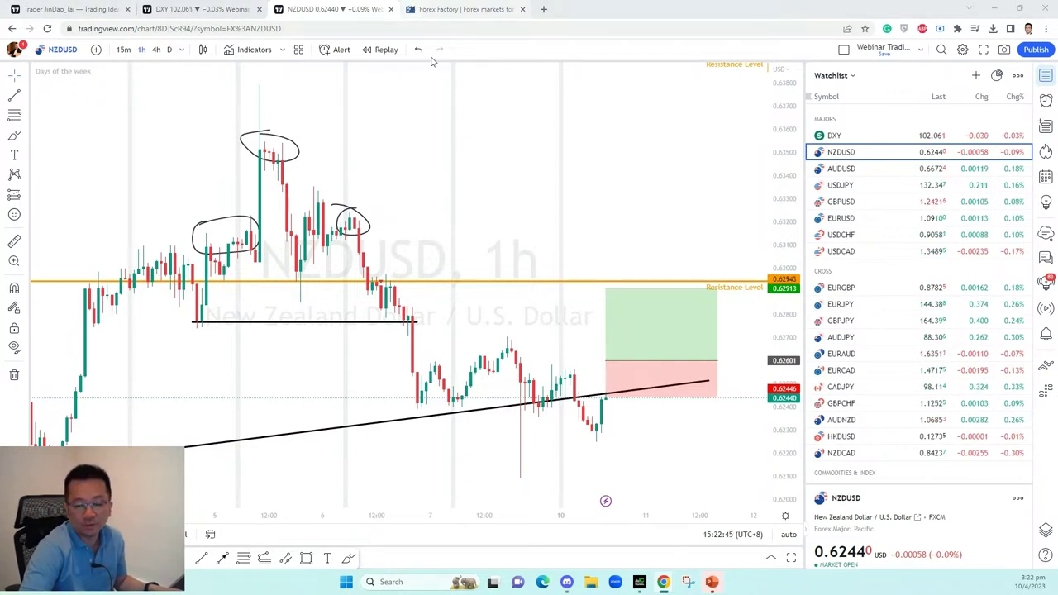
- Open the AUDUSD hourly chart and delete its old long and short position drawings
left_click(872, 168)
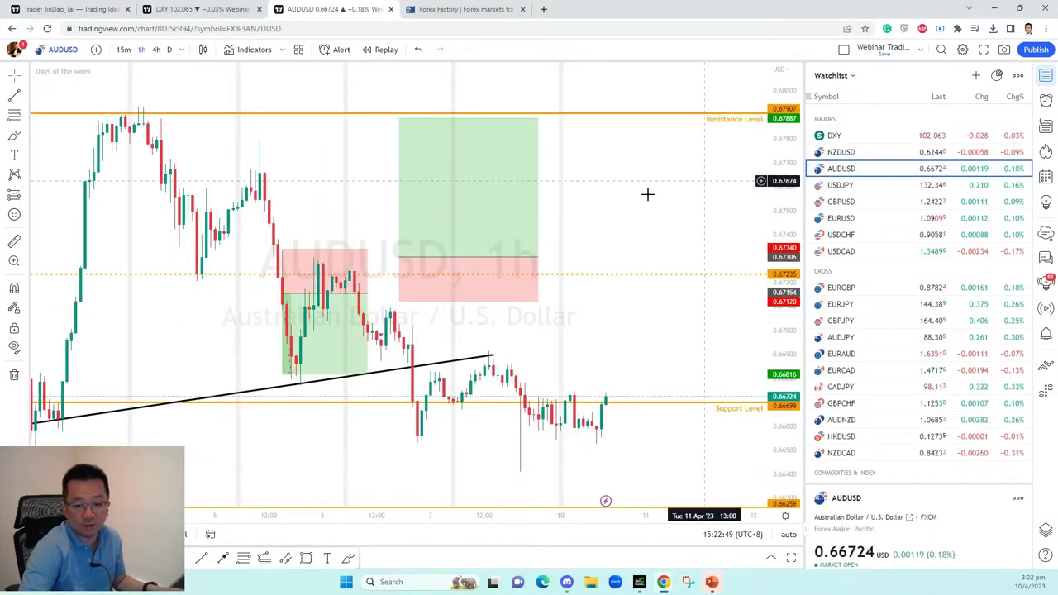
left_click(451, 269)
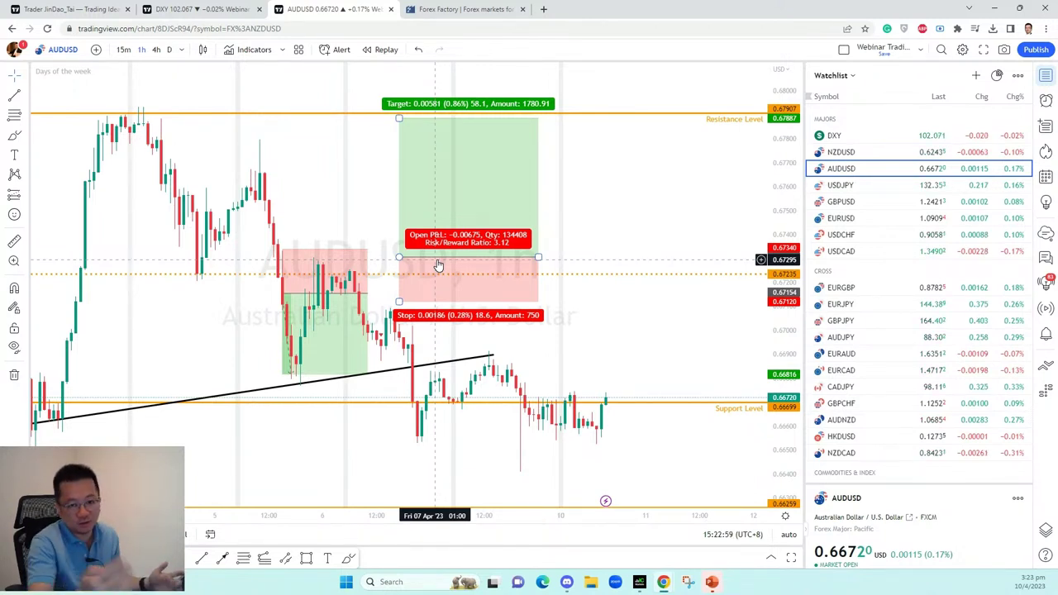
left_click(438, 262)
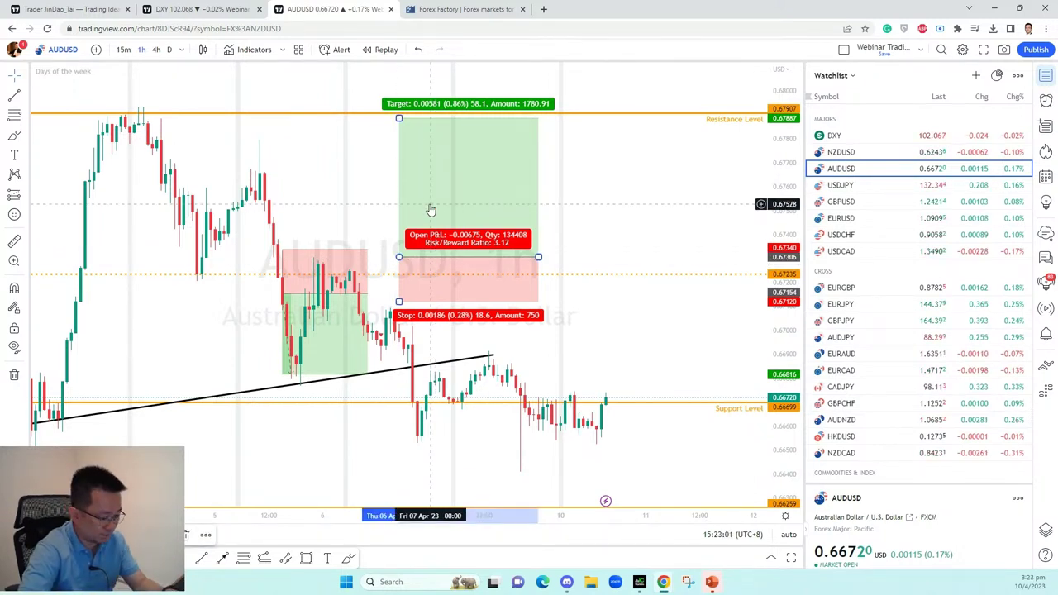
key("Delete")
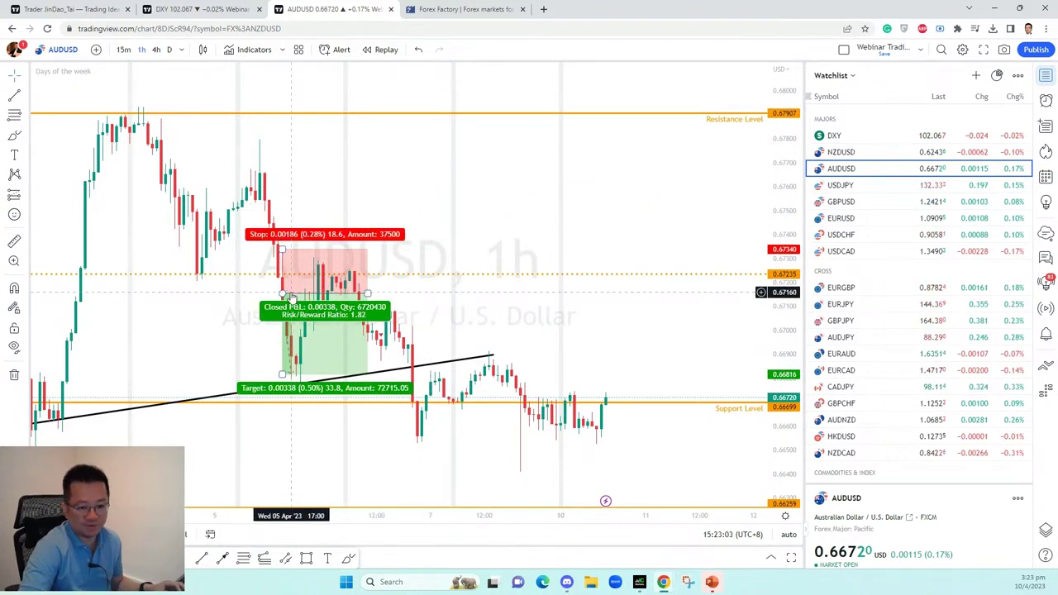
left_click(342, 337)
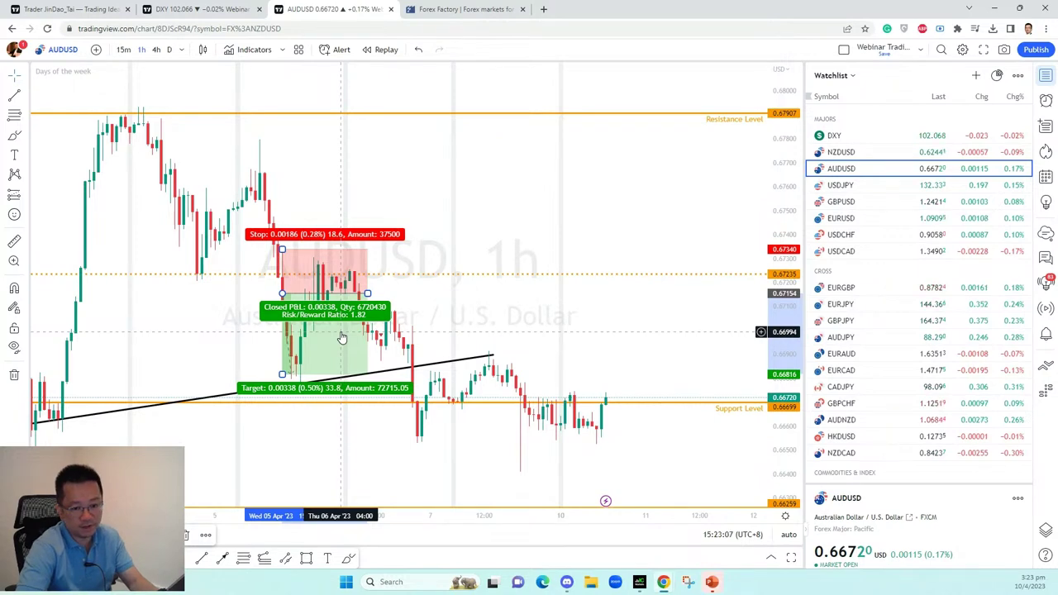
key("Delete")
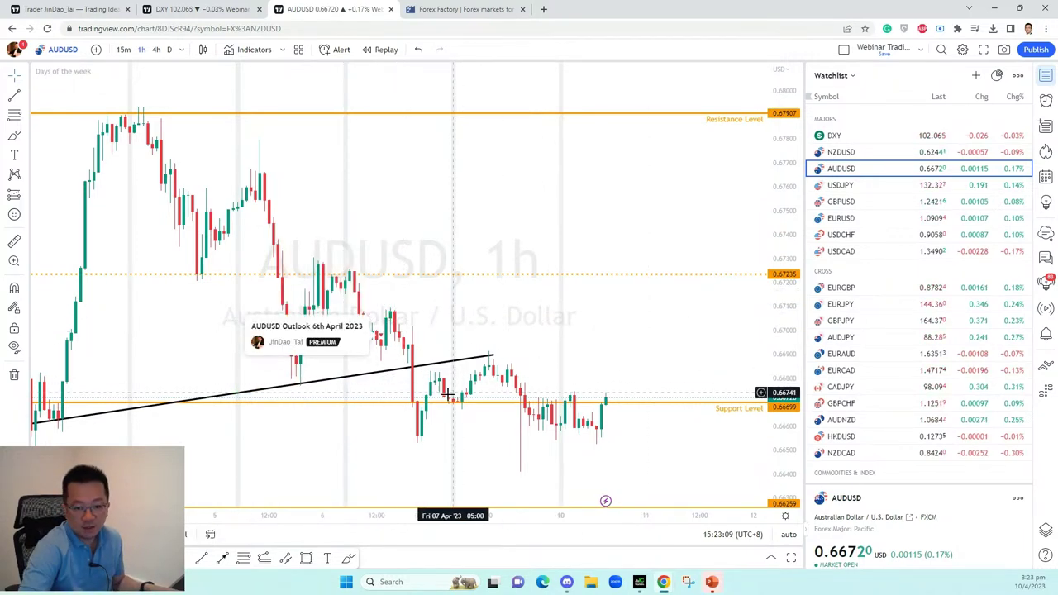
- Circle the three groups of candles reacting around the AUDUSD 0.66699 support level with the brush
scroll(447, 396, "down", 3)
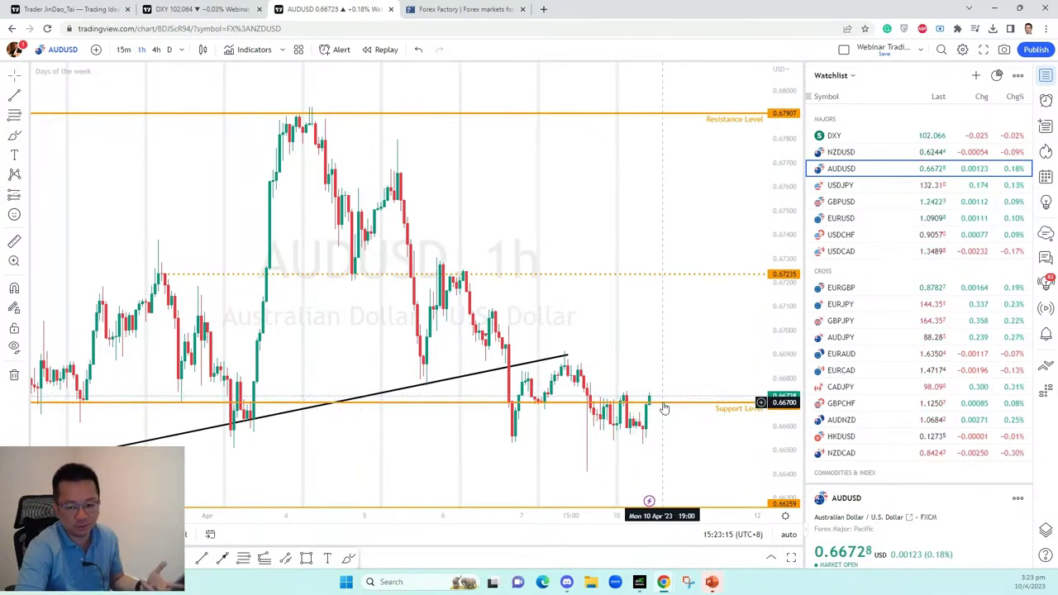
scroll(664, 408, "up", 3)
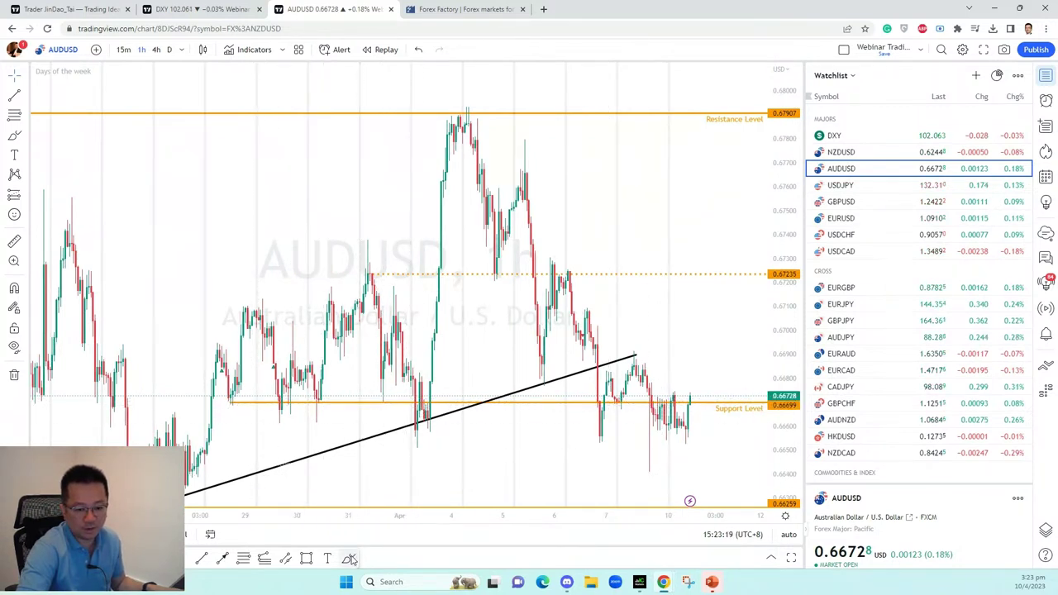
mouse_move(246, 395)
left_mouse_down()
mouse_move(323, 413)
mouse_move(221, 406)
left_mouse_up()
mouse_move(450, 398)
left_mouse_down()
mouse_move(397, 401)
mouse_move(403, 420)
mouse_move(393, 404)
left_mouse_up()
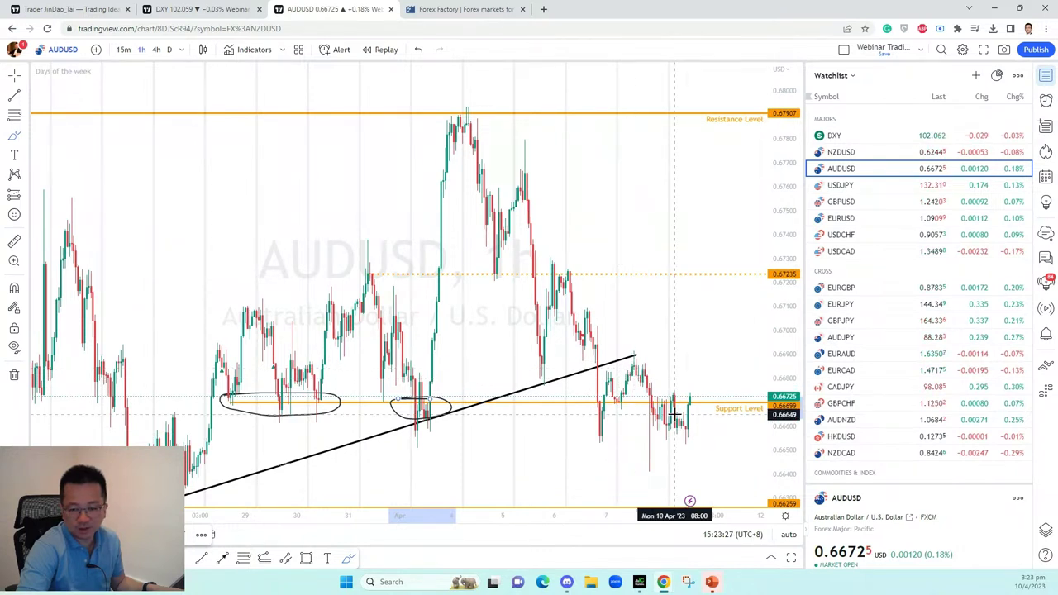
mouse_move(581, 402)
left_mouse_down()
mouse_move(665, 395)
mouse_move(704, 405)
mouse_move(677, 436)
mouse_move(640, 445)
mouse_move(589, 388)
mouse_move(603, 387)
left_mouse_up()
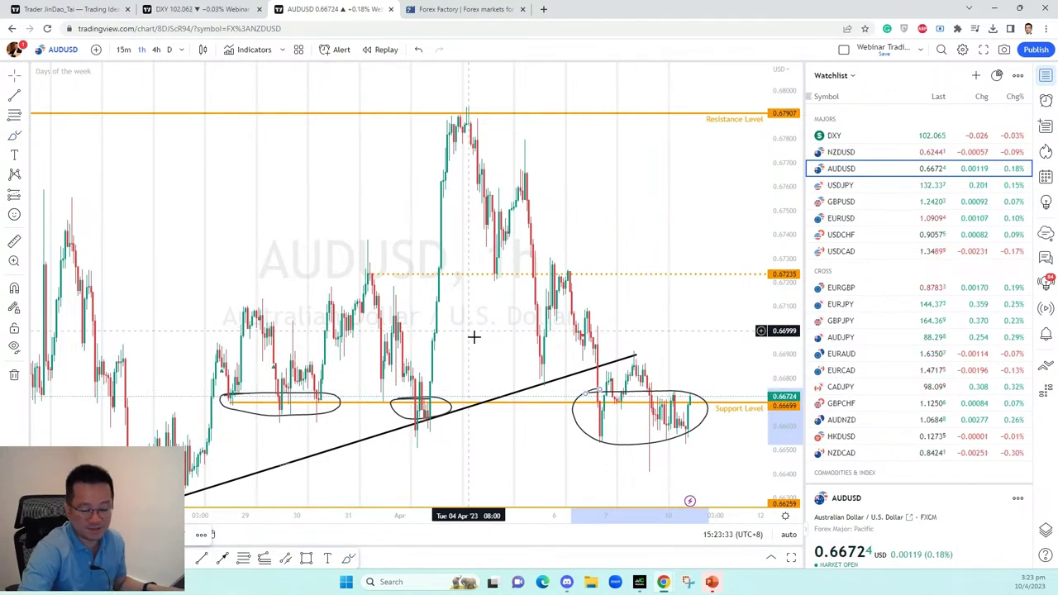
- Try re-anchoring the rising trendline's upper end nearer the latest AUDUSD candles, and delete the trendline
scroll(649, 321, "down", 1)
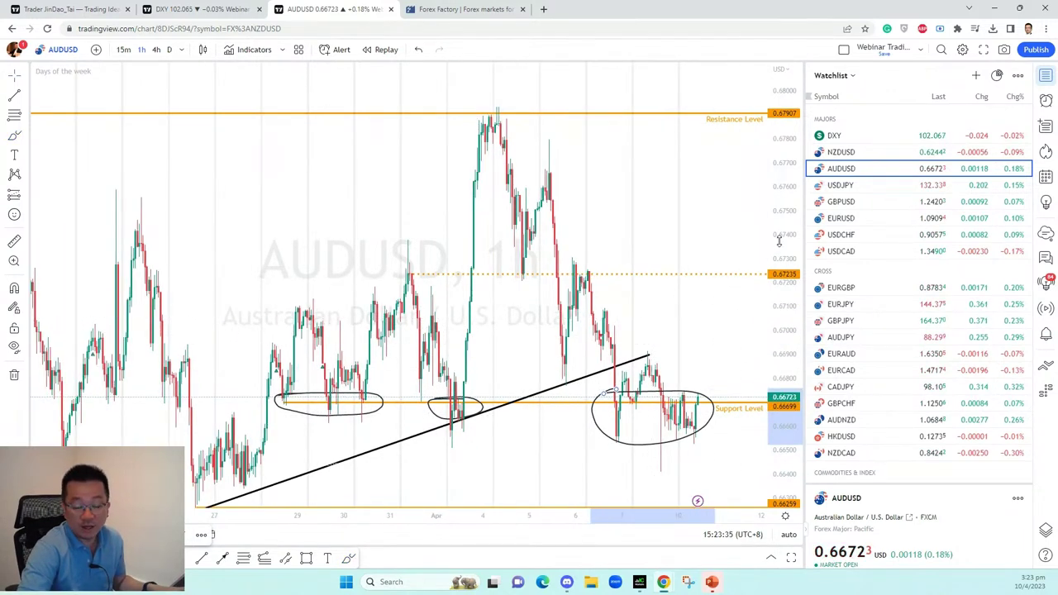
left_click_drag(778, 240, 777, 290)
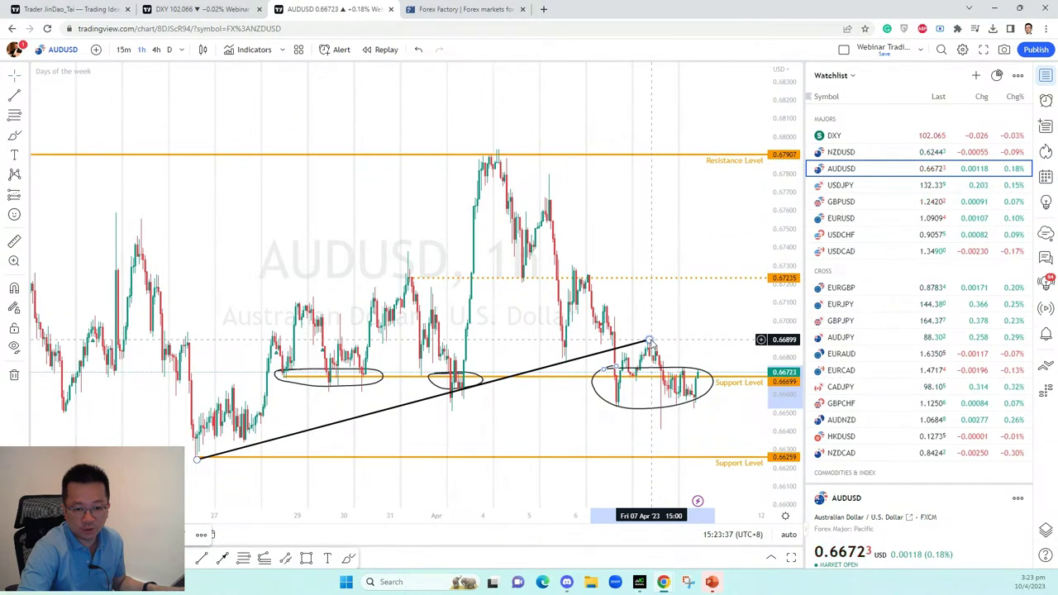
left_click(650, 340)
left_click_drag(649, 341, 726, 357)
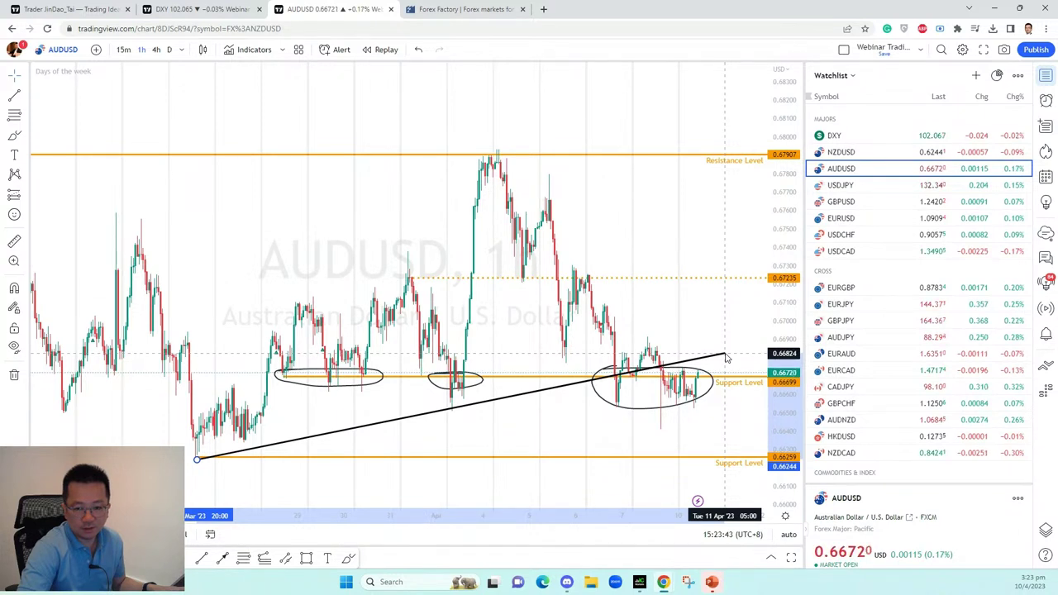
key("Delete")
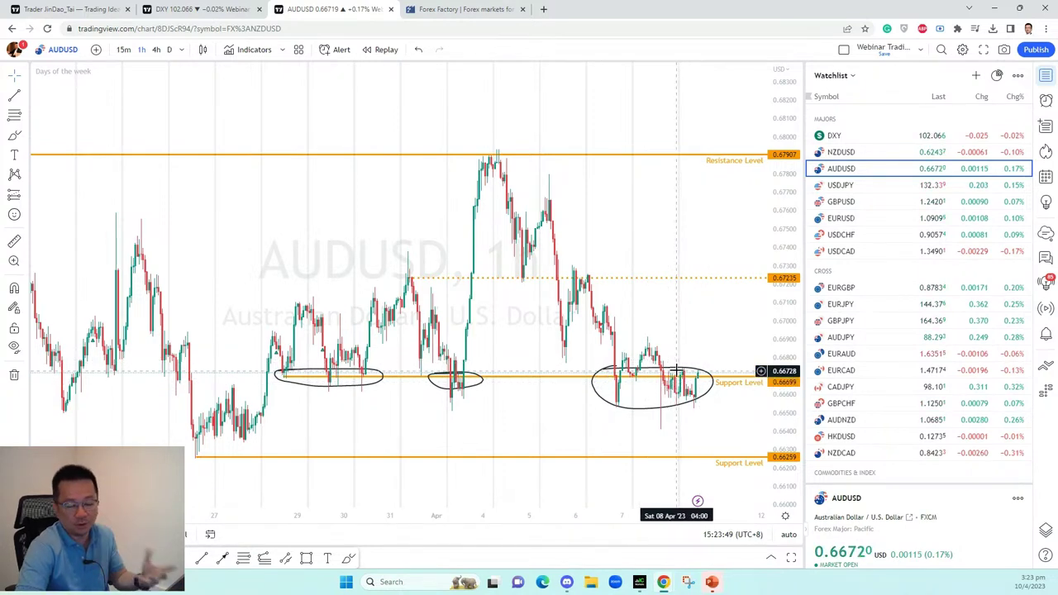
- Draw a Fib Retracement from the 4 April high at 0.67935 to the 7 April low at 0.66414
scroll(671, 381, "up", 3)
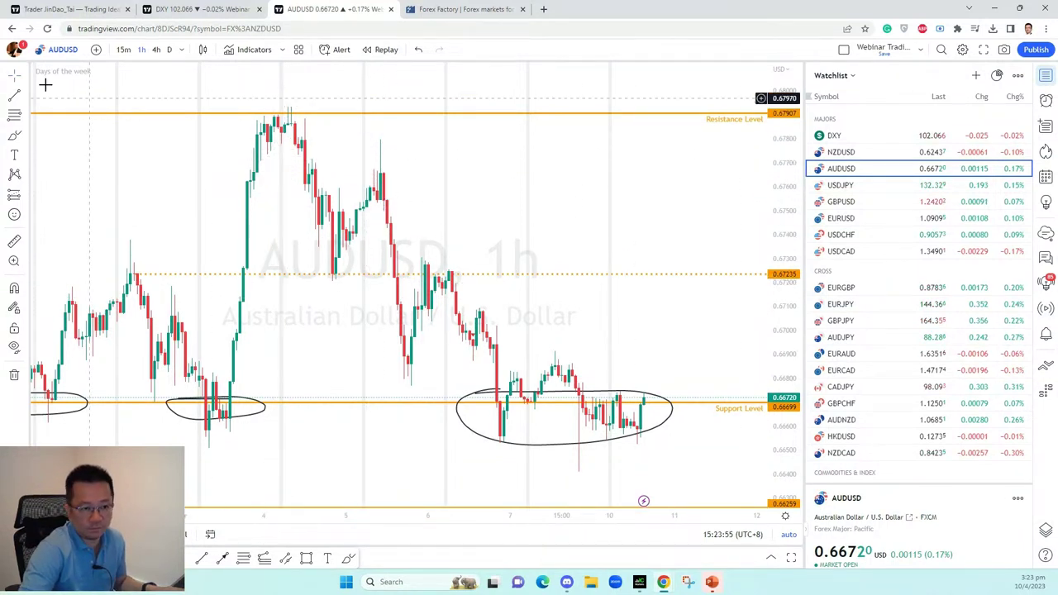
left_click(14, 115)
left_click(287, 106)
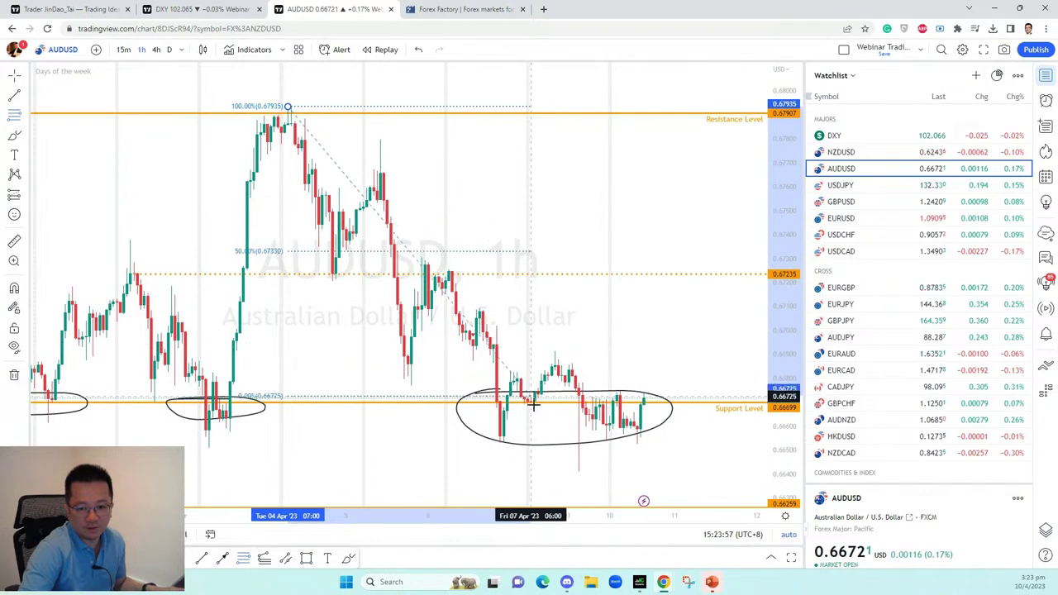
left_click(582, 471)
- Enable the 0.236, 0.382, 0.618 and 0.786 levels on the AUDUSD Fib Retracement
double_click(581, 471)
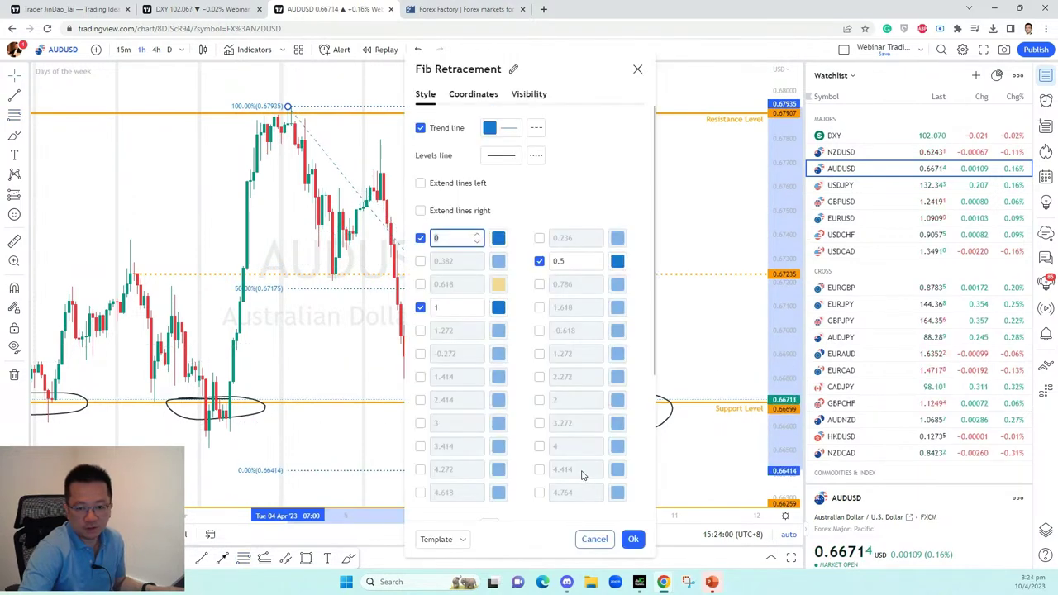
left_click(420, 261)
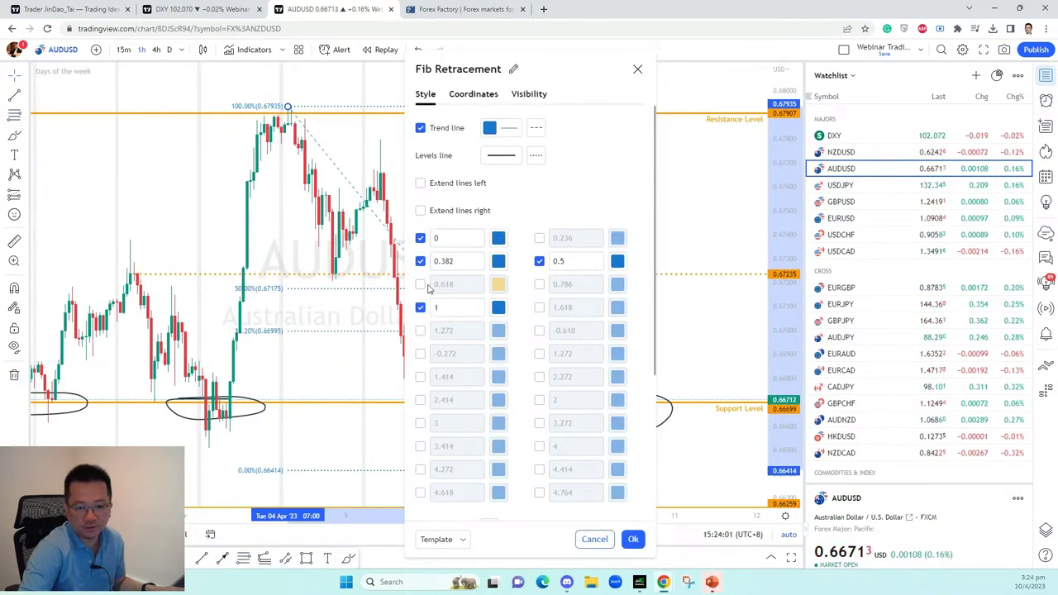
left_click(419, 284)
left_click(539, 284)
left_click(539, 238)
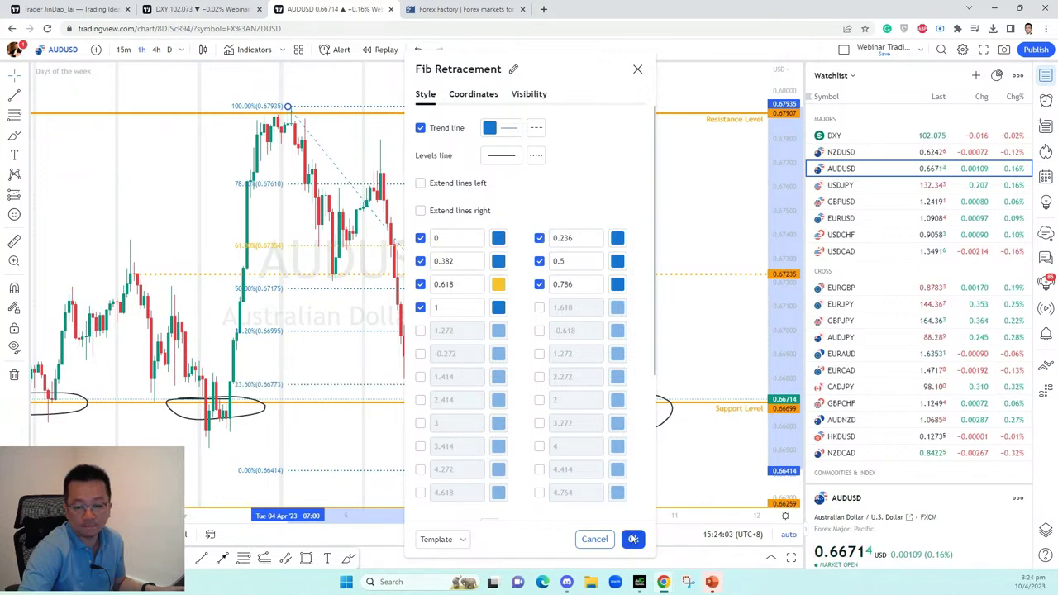
left_click(633, 539)
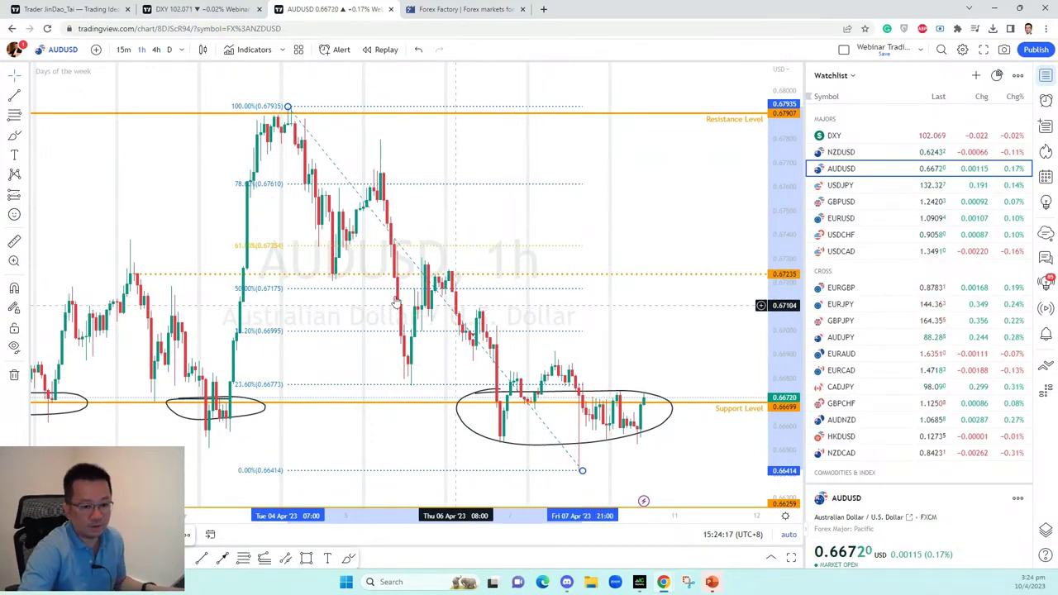
- Place a long position beside the latest AUDUSD candle with entry 0.66849, stop 0.66619 and target 0.67259
left_click(27, 201)
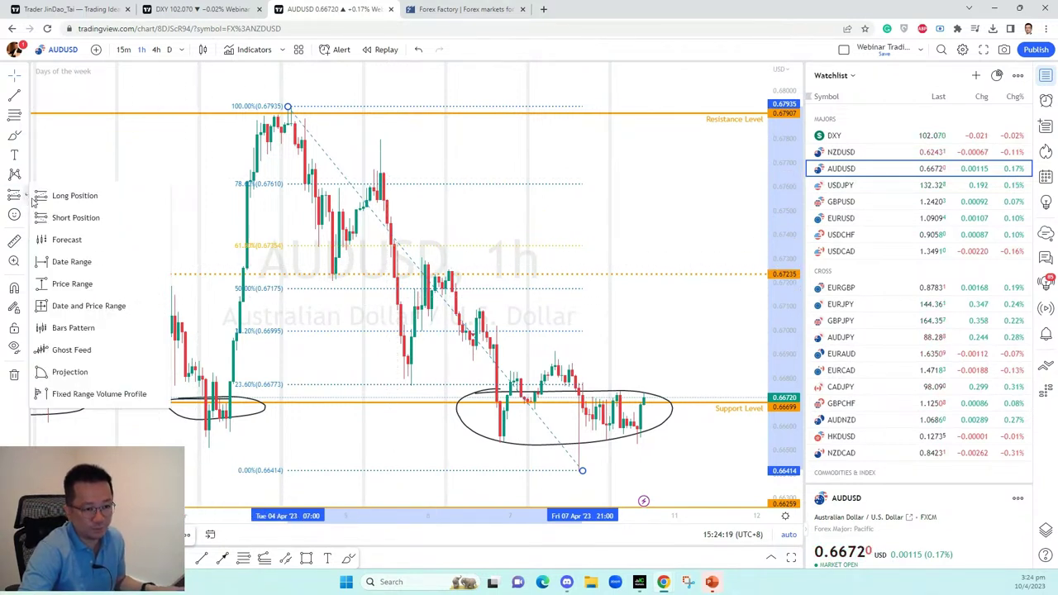
left_click(97, 197)
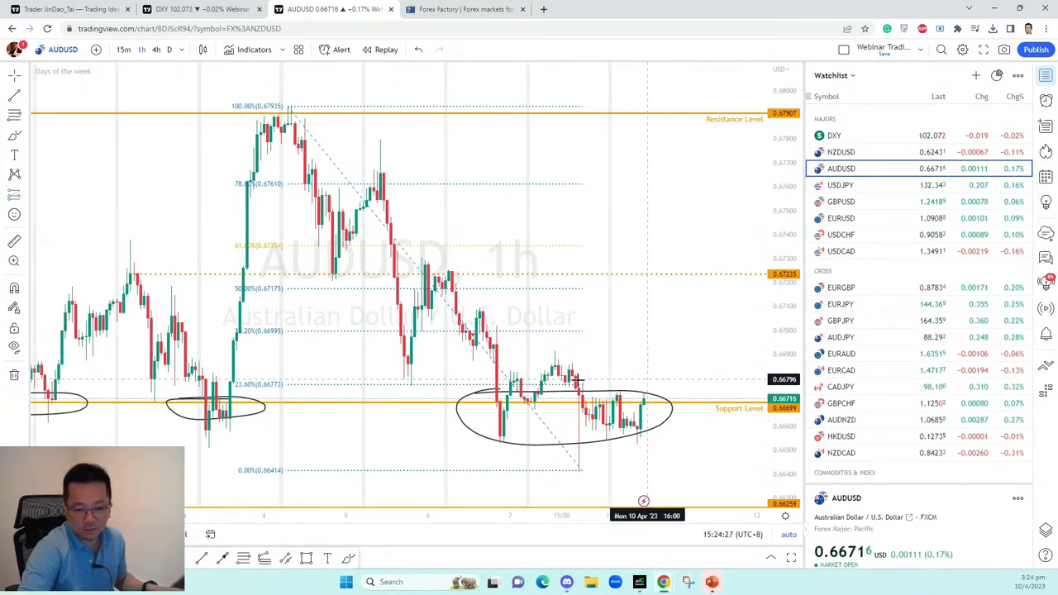
left_click(658, 379)
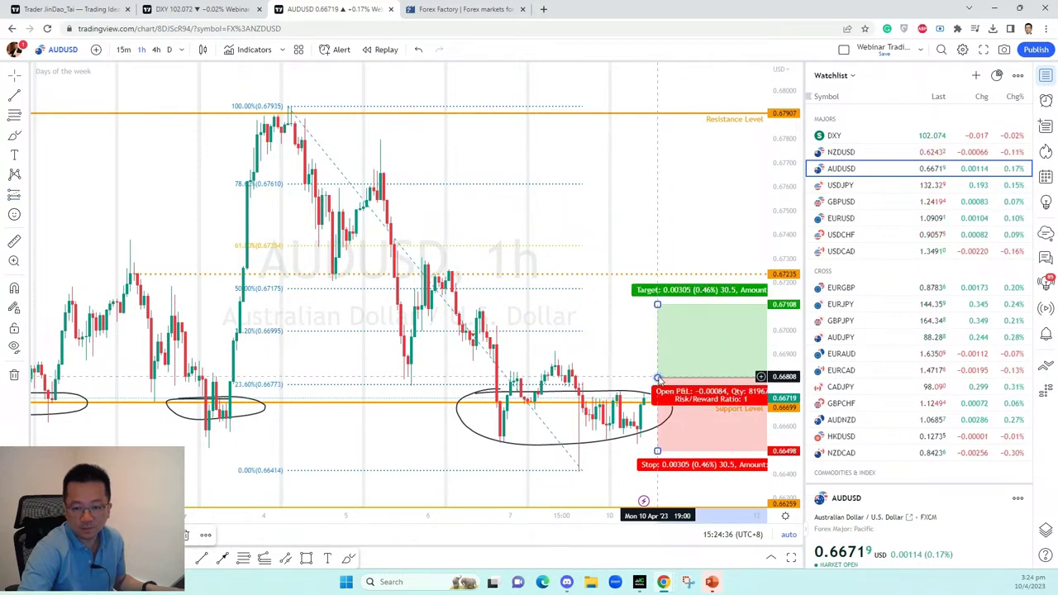
left_click_drag(657, 378, 658, 370)
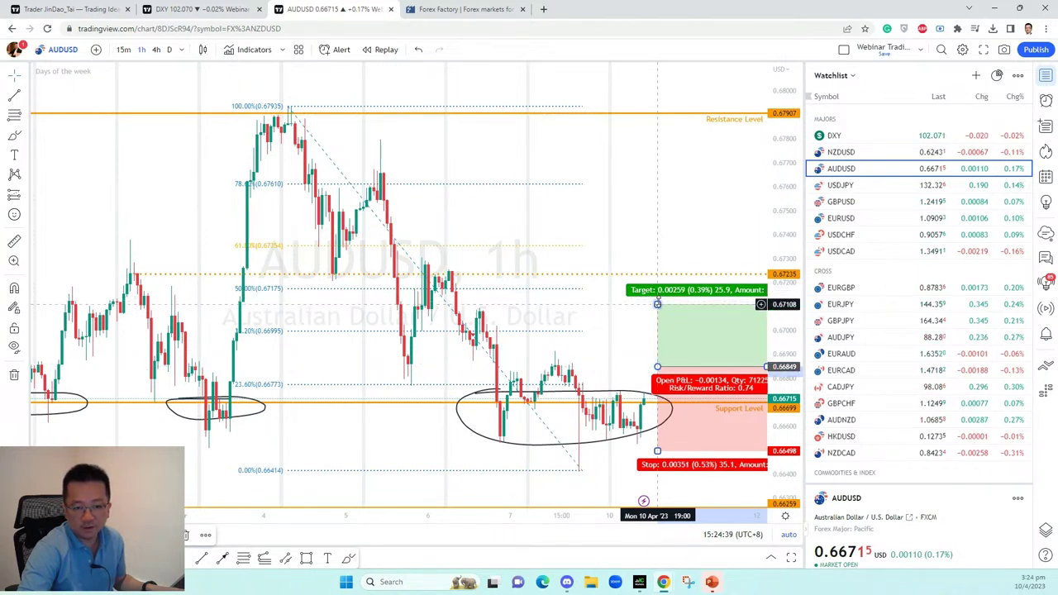
left_click_drag(657, 304, 661, 279)
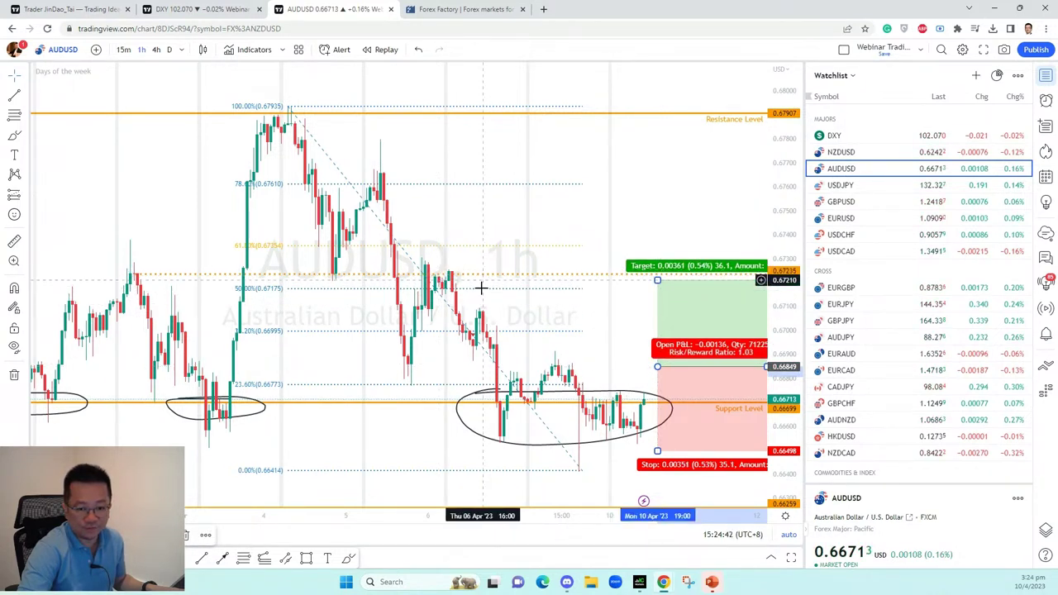
left_click_drag(618, 374, 547, 374)
left_click_drag(586, 450, 589, 418)
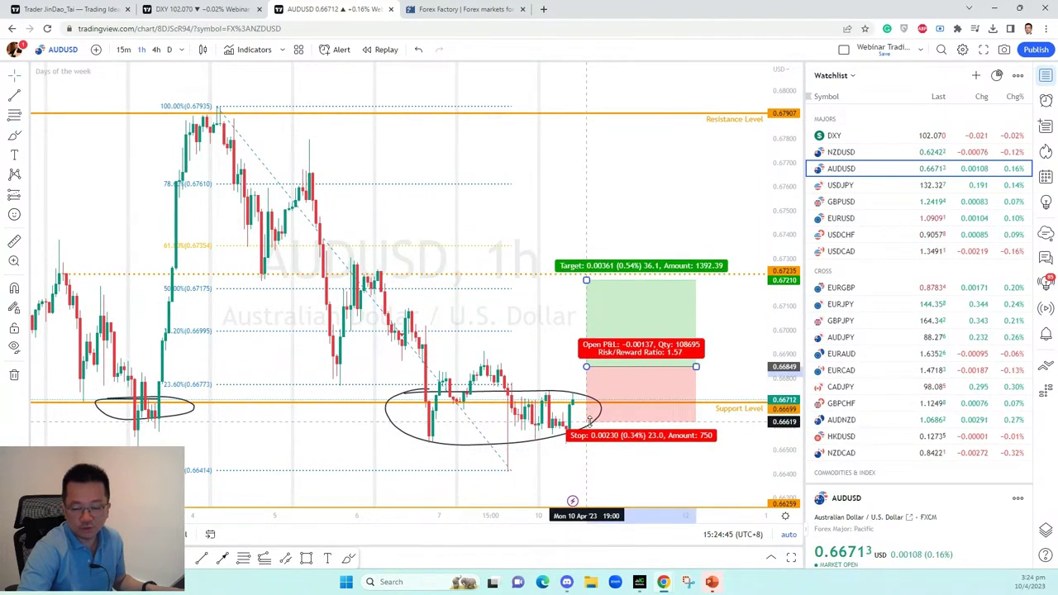
left_click_drag(586, 280, 590, 268)
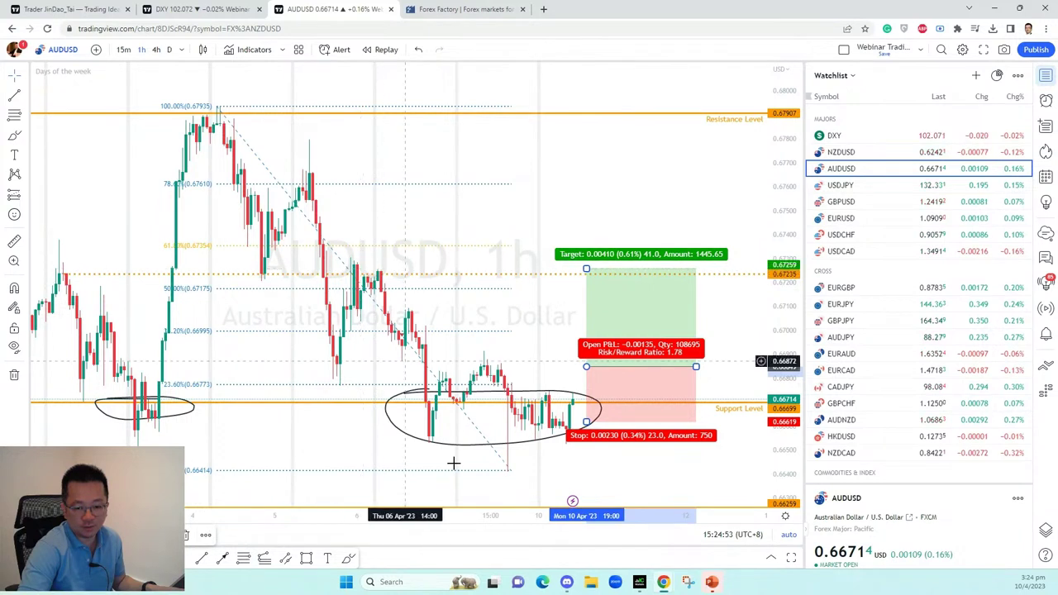
- Circle the 6 April highs around the dotted 0.67235 level and raise the AUDUSD long position's stop to 0.66644
left_click(348, 558)
mouse_move(347, 281)
left_mouse_down()
mouse_move(388, 266)
mouse_move(369, 259)
left_mouse_up()
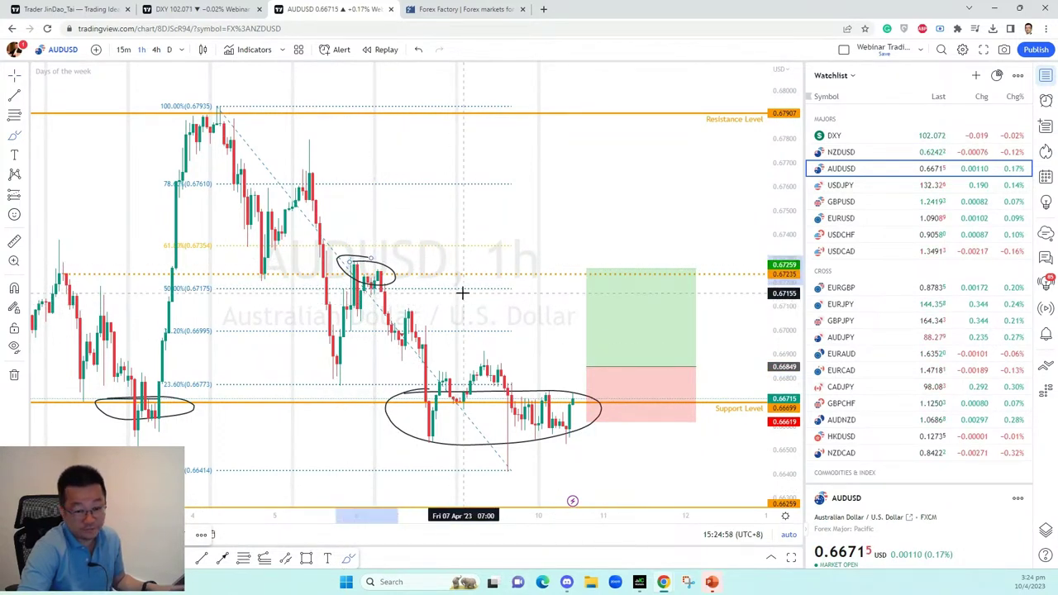
left_click(589, 373)
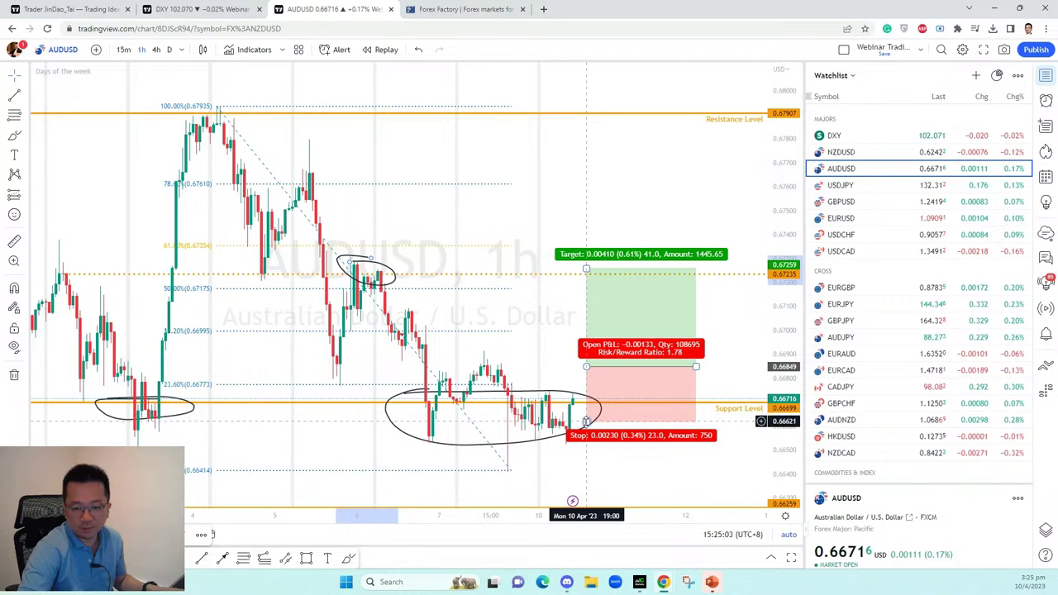
left_click_drag(586, 422, 586, 416)
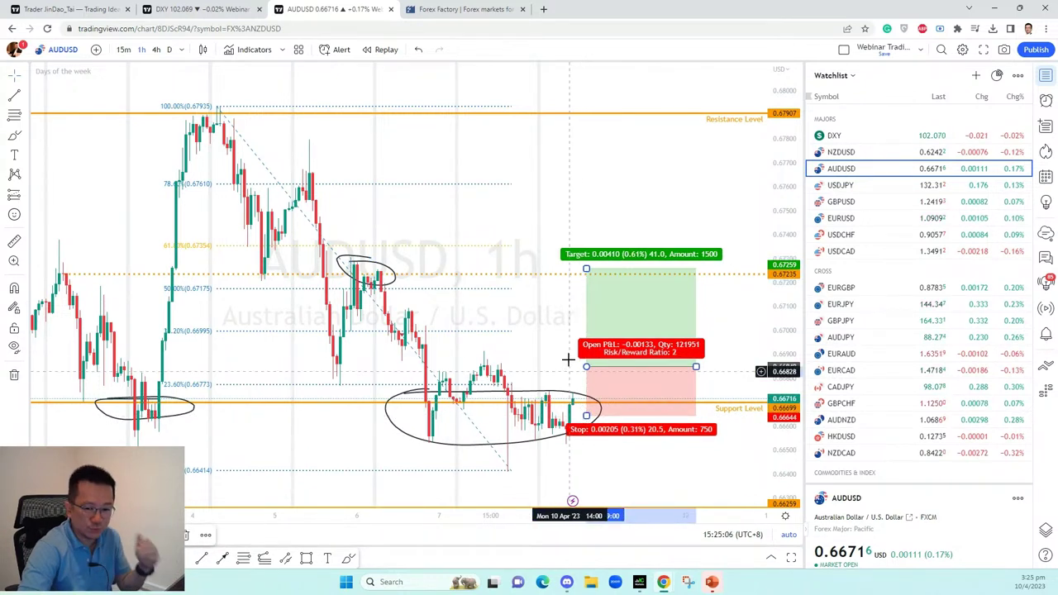
left_click(567, 347)
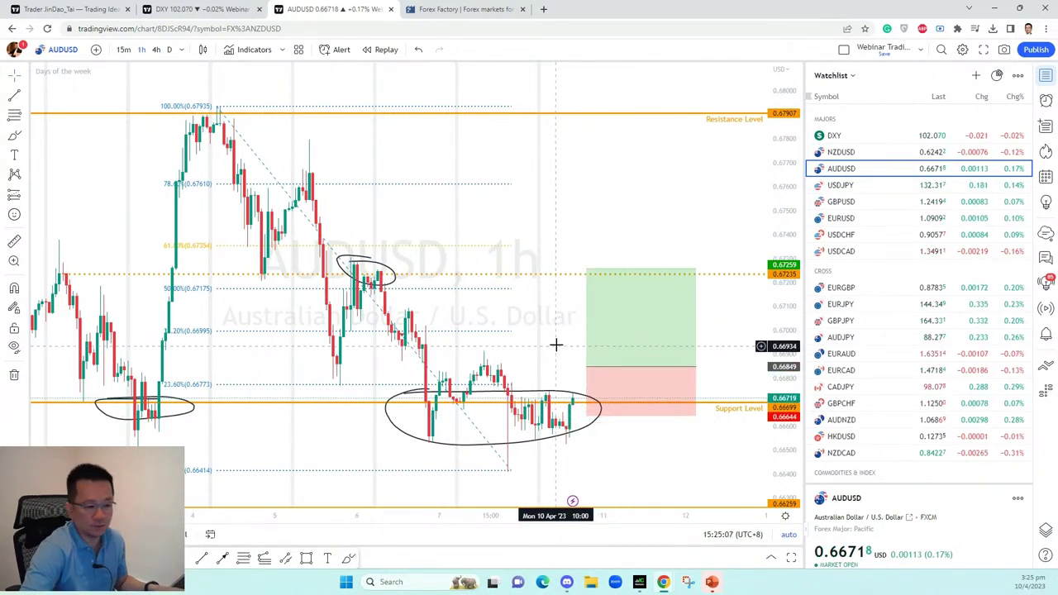
left_click(595, 345)
left_click(560, 333)
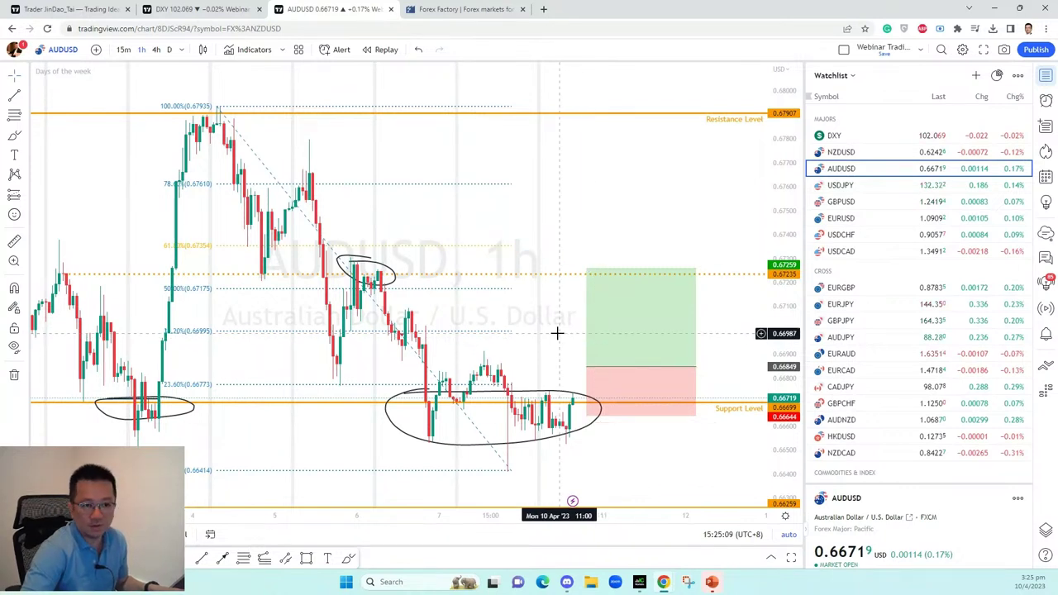
left_click(611, 333)
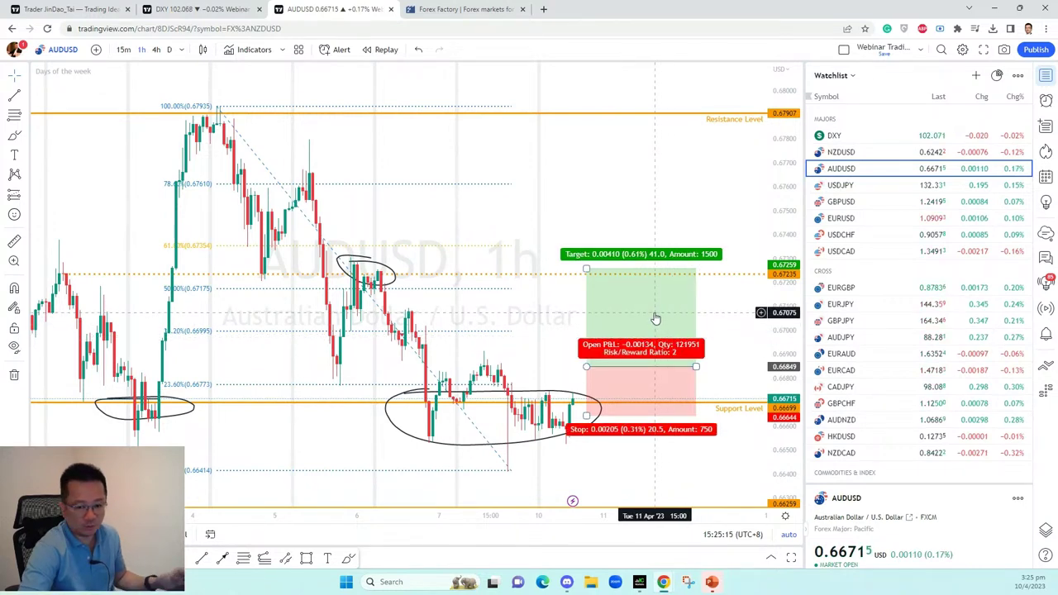
- Change the AUDUSD line in the 10th April plan note on the DXY chart to "buy 0.6685 SL 20 TP 40"
left_click(169, 9)
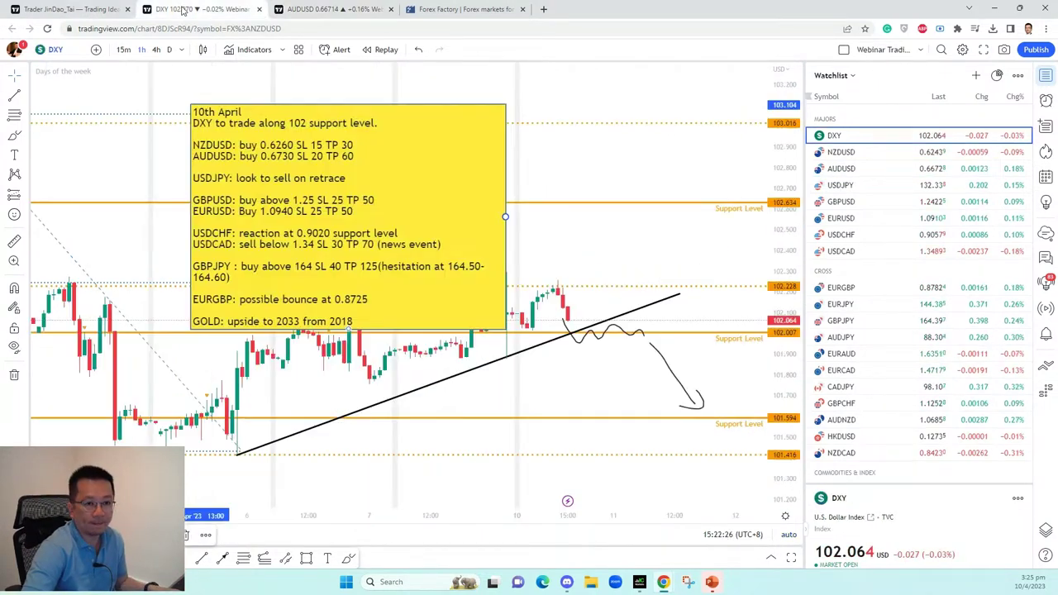
double_click(499, 273)
left_click(499, 273)
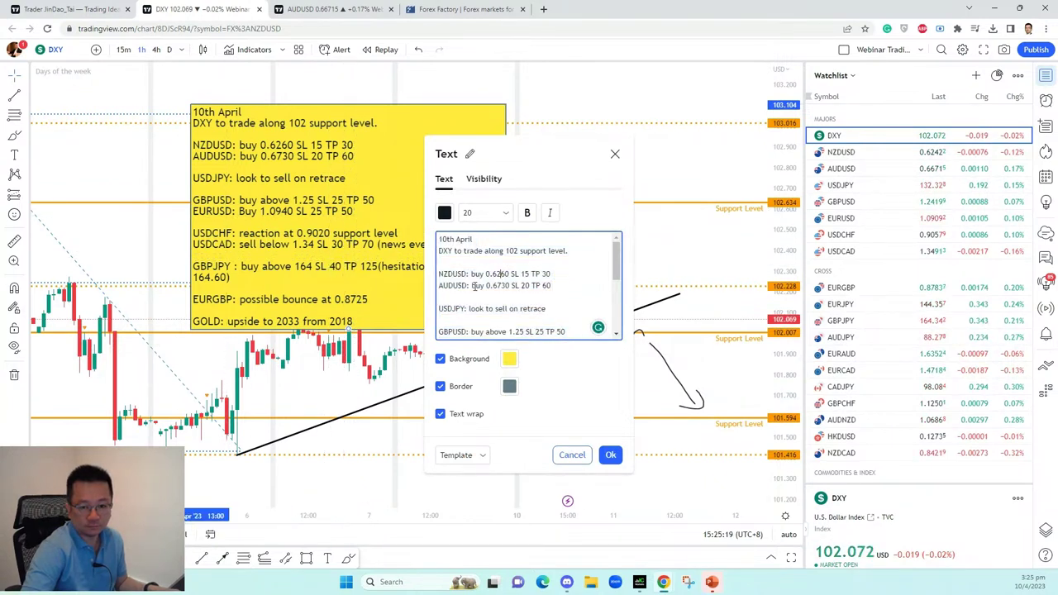
type("06")
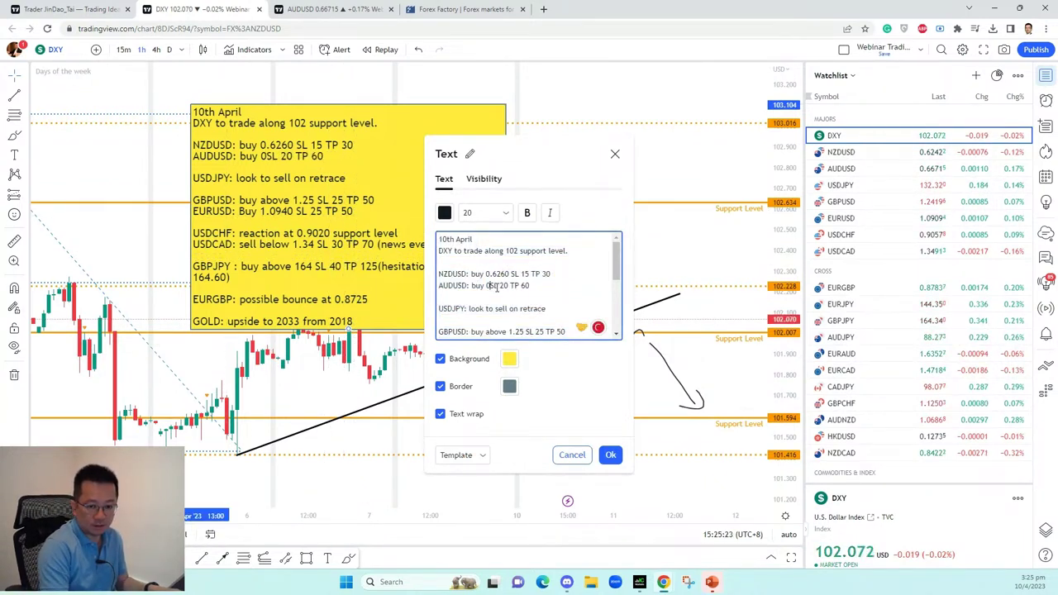
type(".6685 SL 20 TP 40")
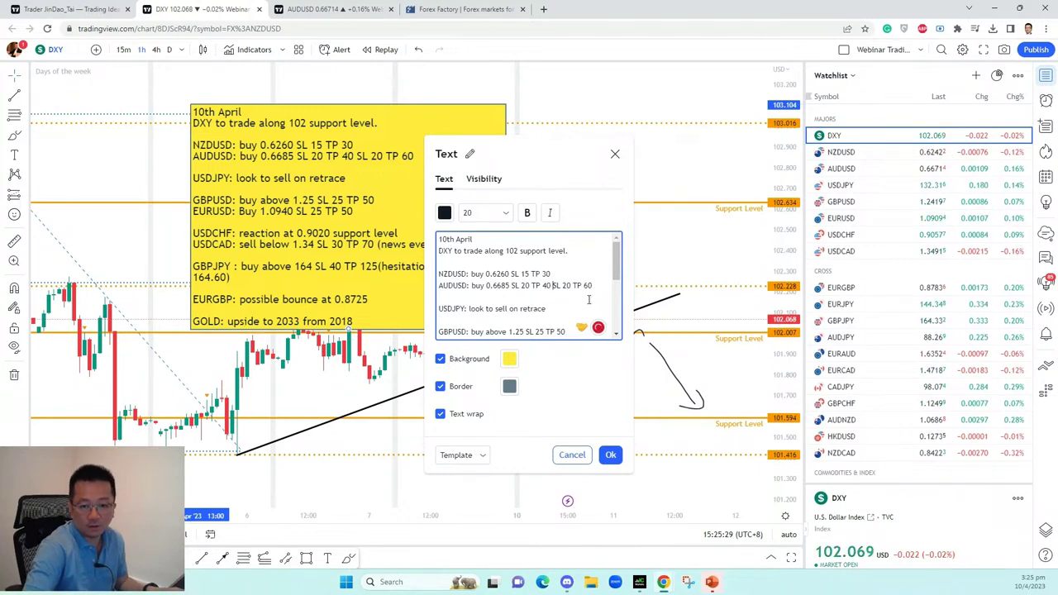
key("BackSpace")
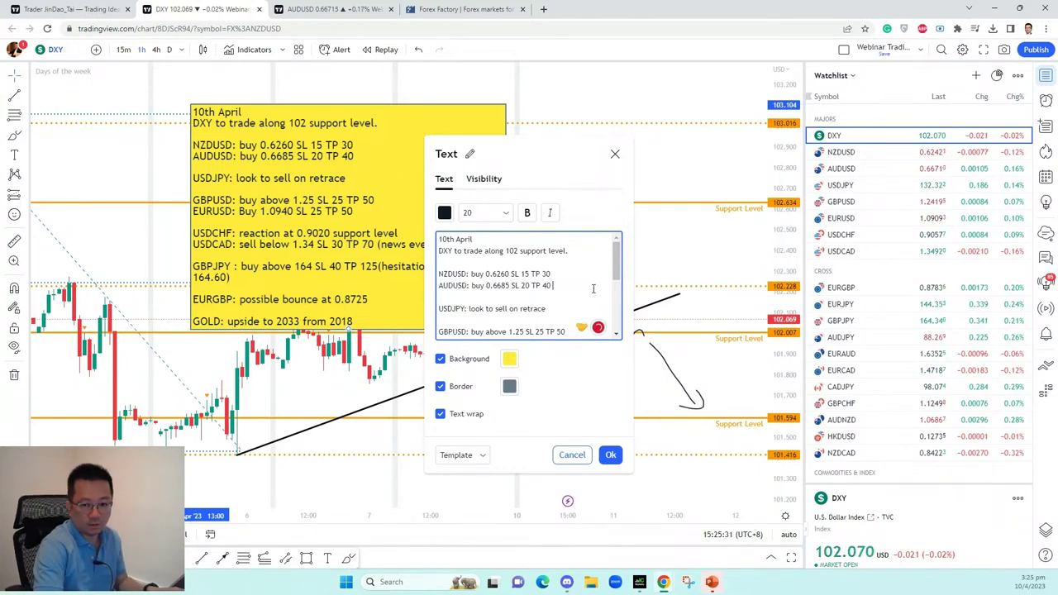
left_click(609, 454)
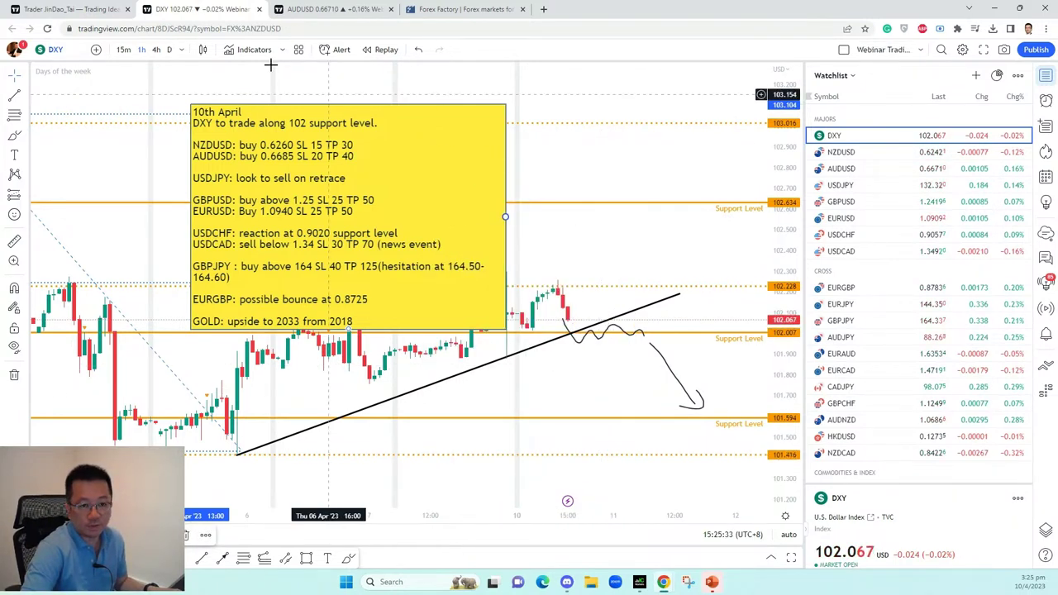
- Compare the long position setups on the NZDUSD and AUDUSD 1-hour charts
left_click(314, 9)
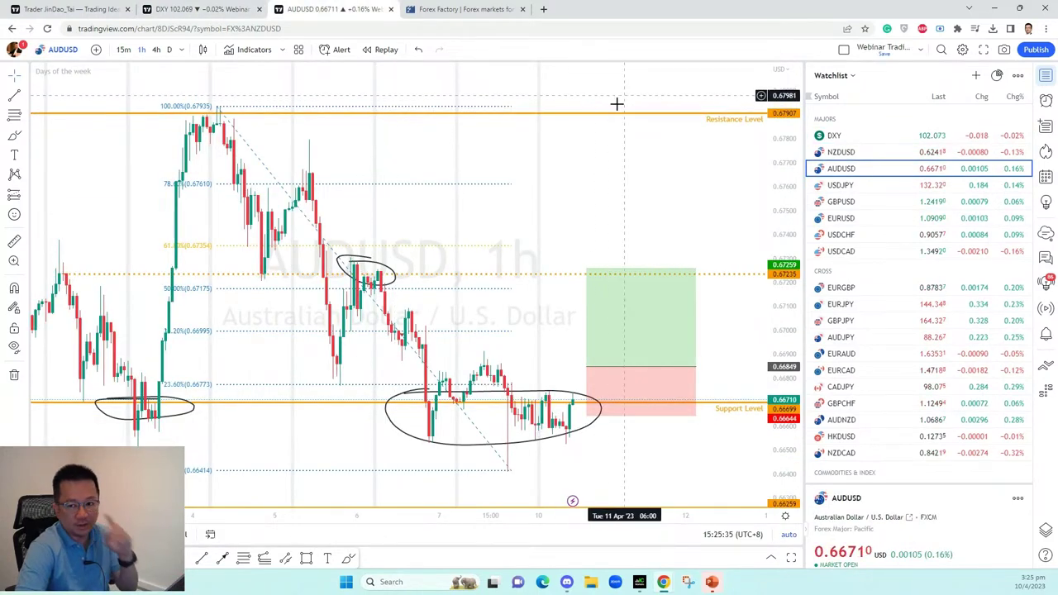
left_click(859, 156)
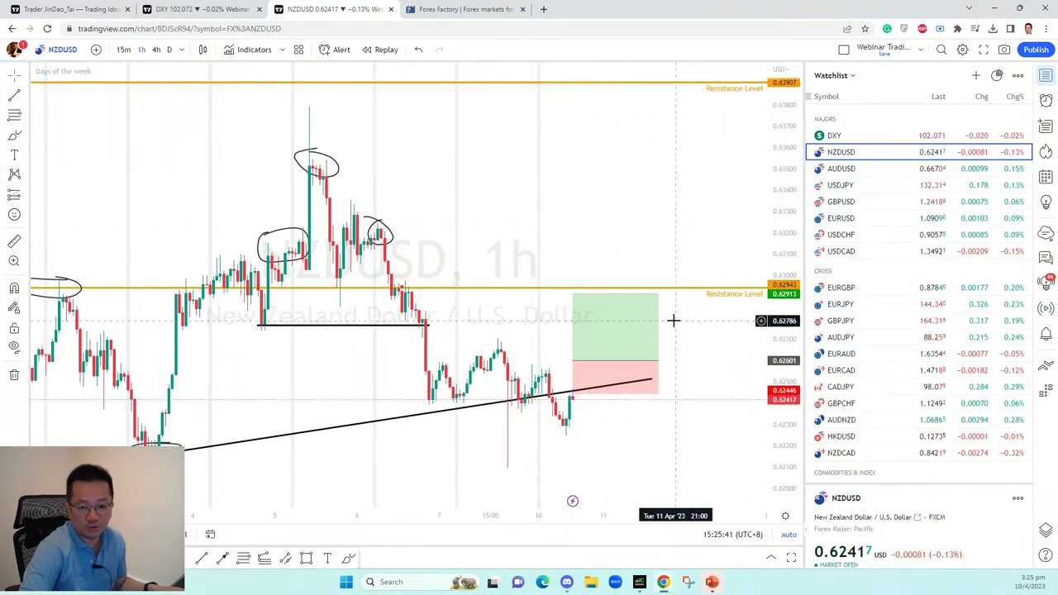
mouse_move(581, 382)
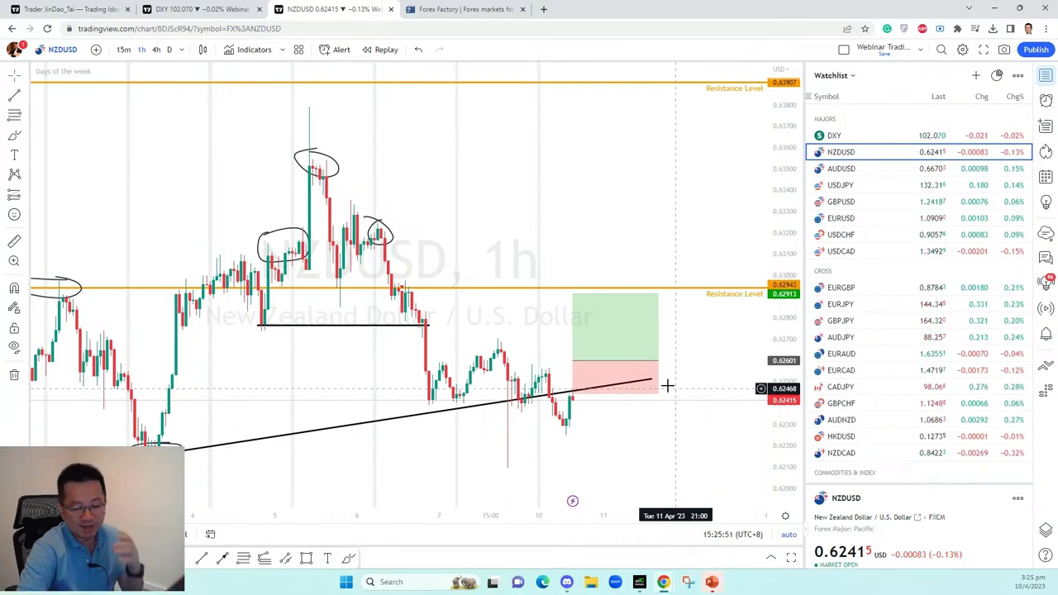
left_click(855, 179)
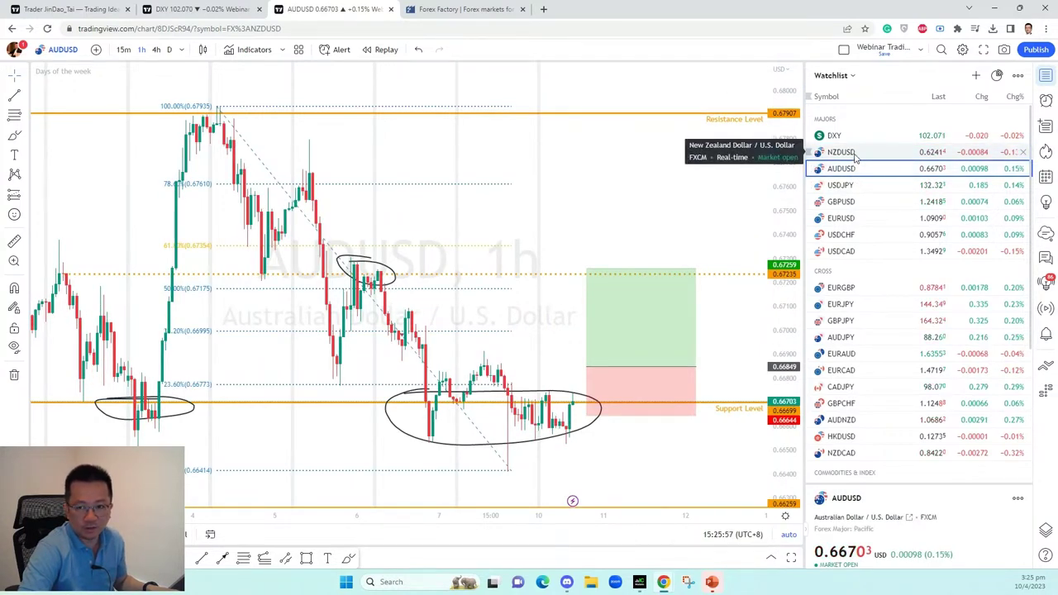
left_click(855, 157)
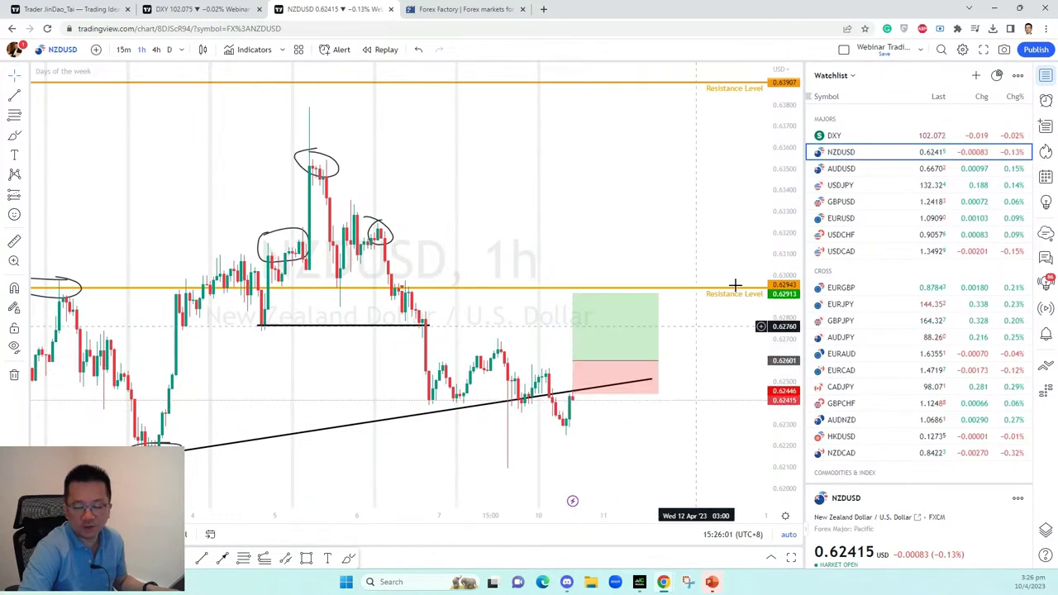
left_click(855, 170)
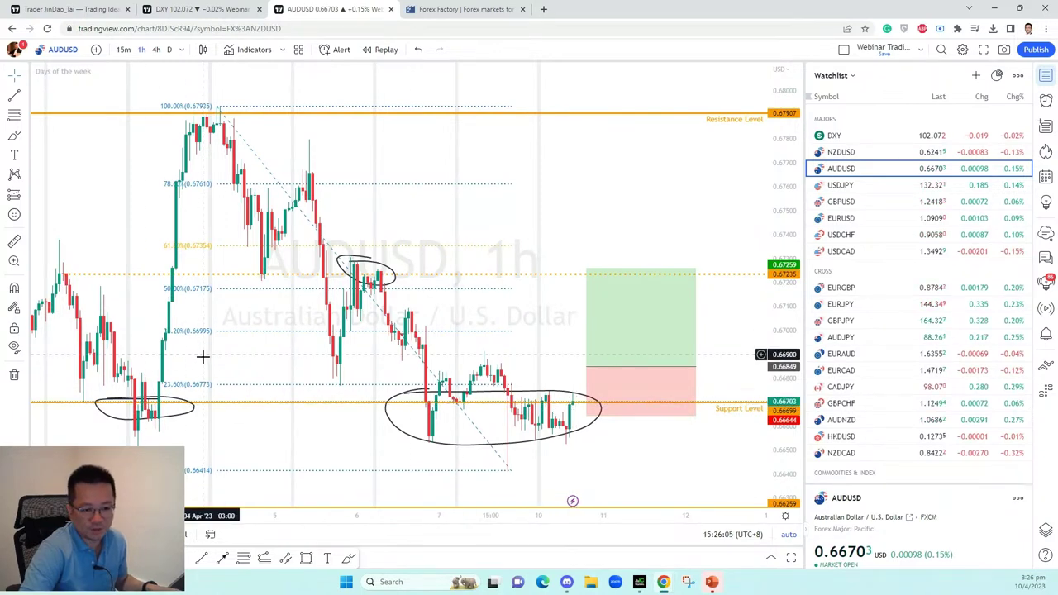
left_click_drag(206, 359, 238, 359)
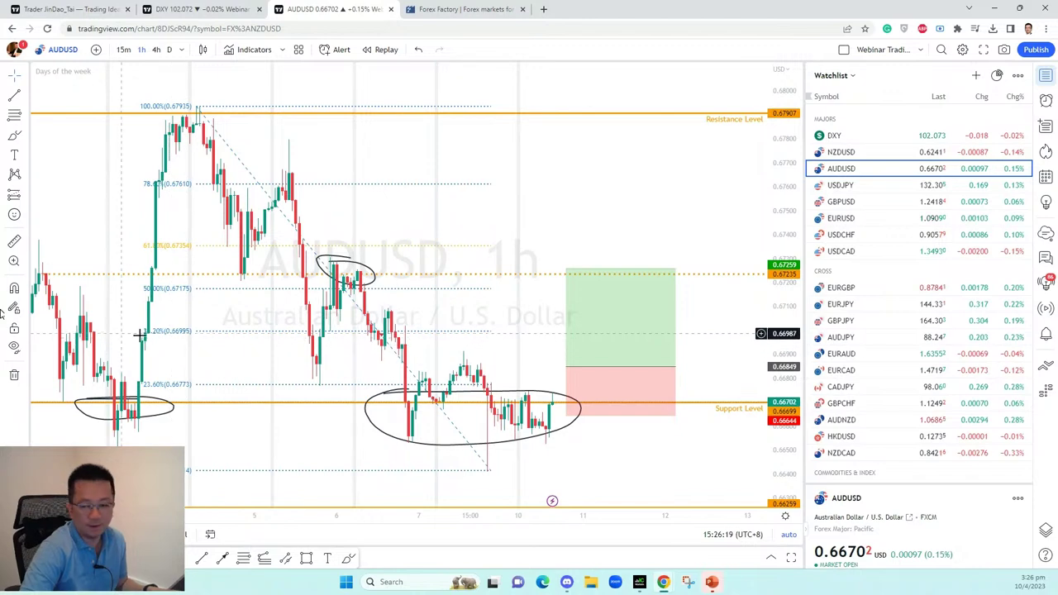
- Open the USDJPY 1-hour chart and focus on the latest 10 April candles
left_click(854, 187)
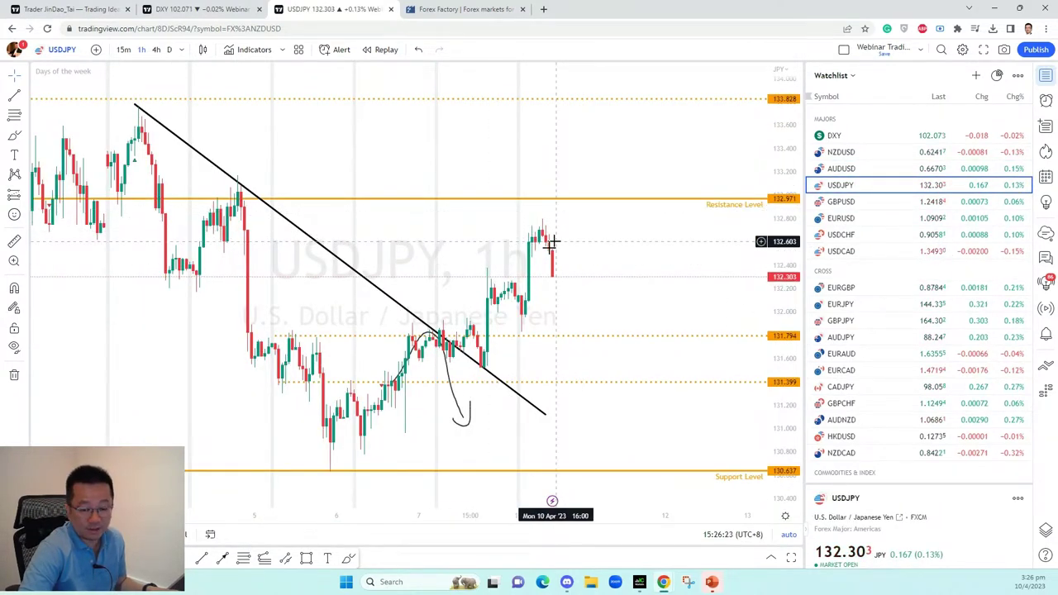
scroll(519, 277, "up", 2)
scroll(516, 275, "up", 3)
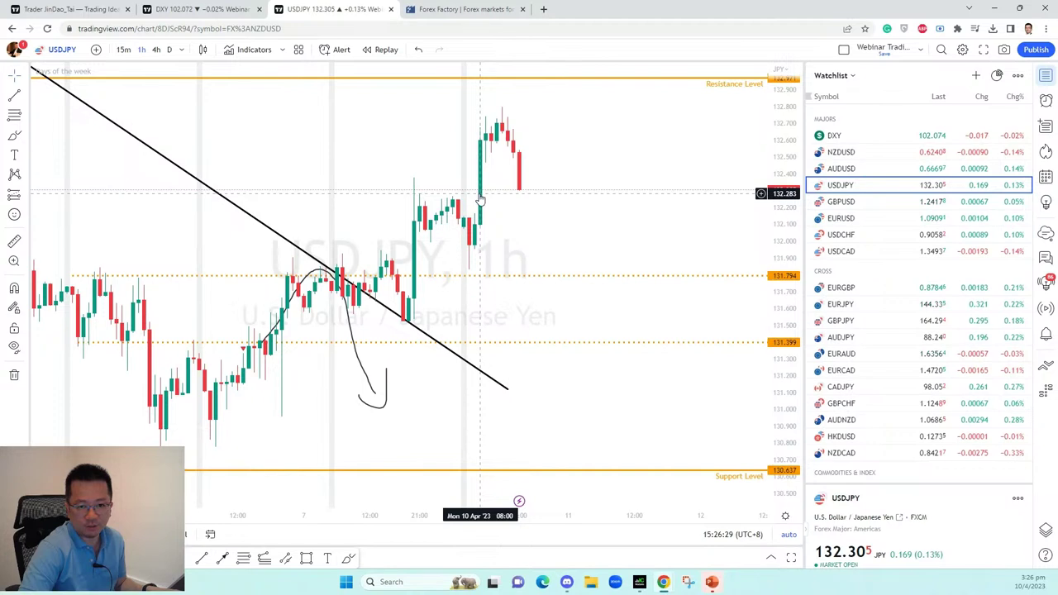
- Place a long position on the 10 April 08:00 USDJPY candle with entry 132.277, stop 131.982 and target 132.889
left_click(27, 198)
left_click(56, 200)
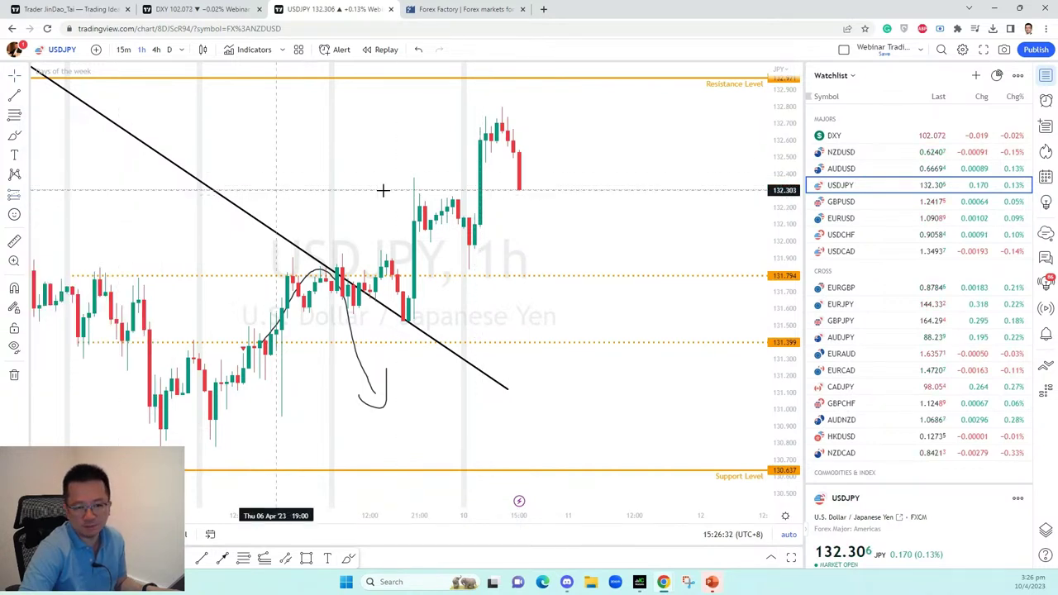
left_click(480, 193)
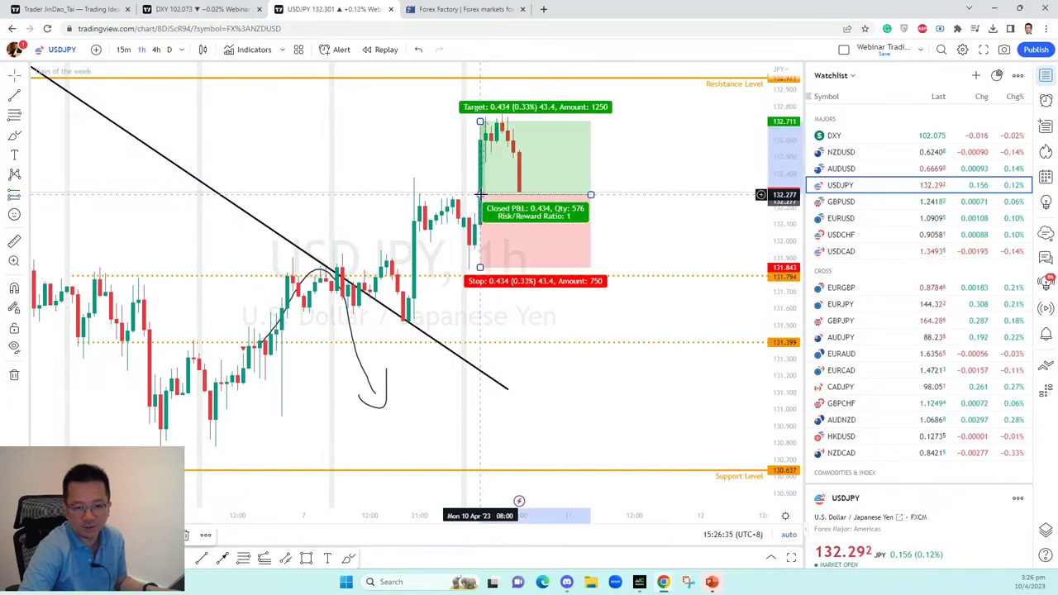
left_click_drag(508, 121, 510, 84)
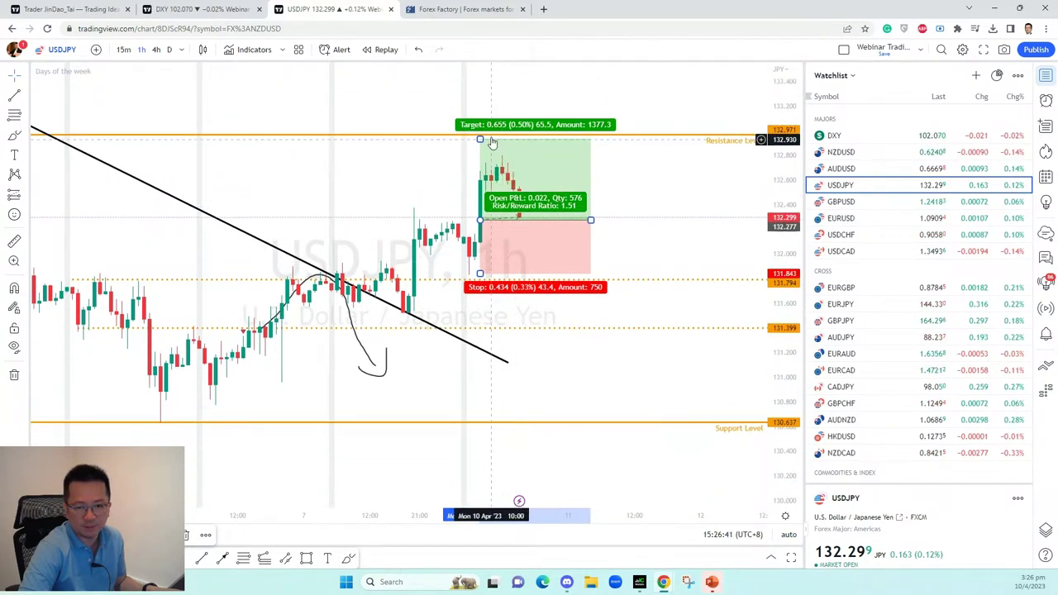
left_click_drag(480, 138, 480, 145)
left_click_drag(480, 273, 487, 261)
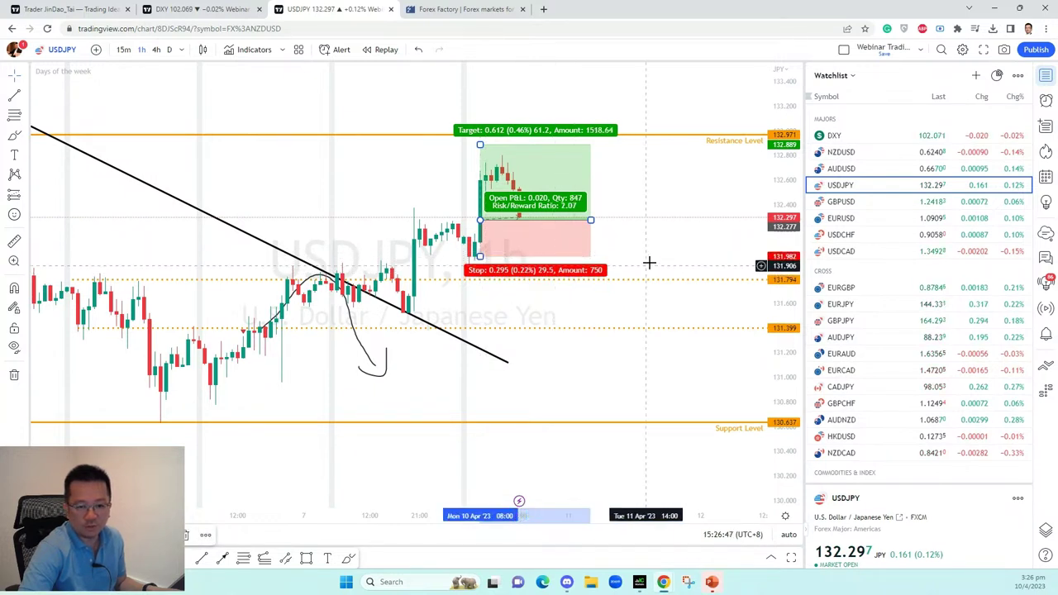
left_click(652, 260)
left_click(549, 227)
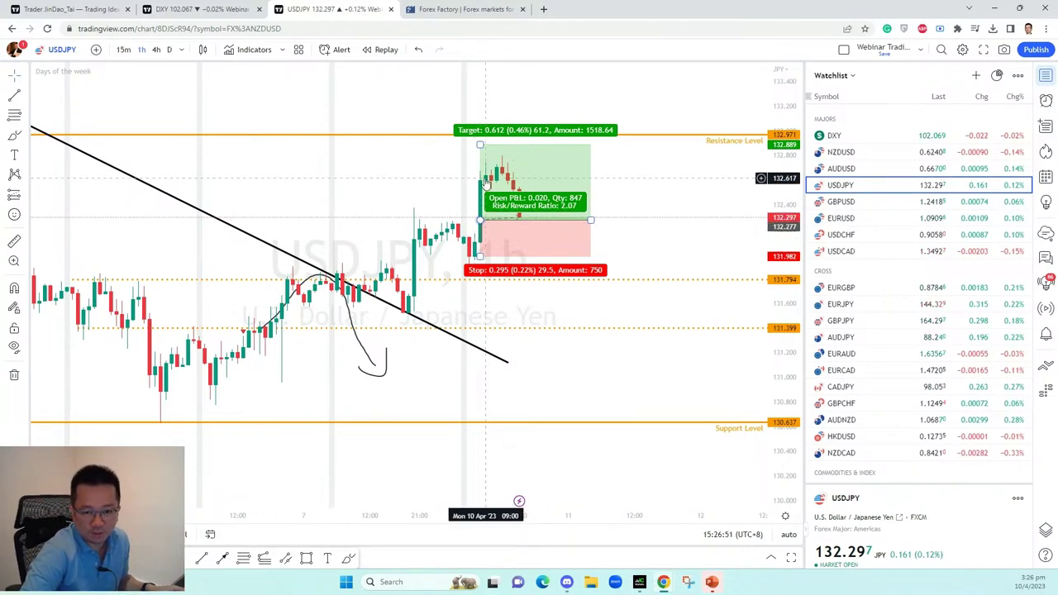
- Add Bollinger Bands to the USDJPY chart and narrow the long position to about one candle's width
left_click(256, 51)
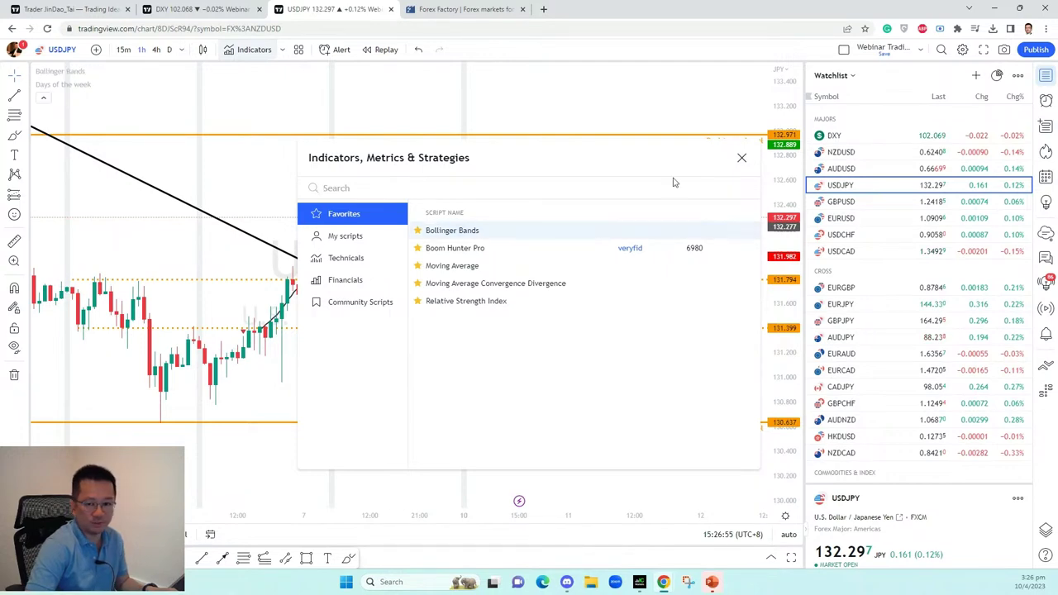
left_click(742, 159)
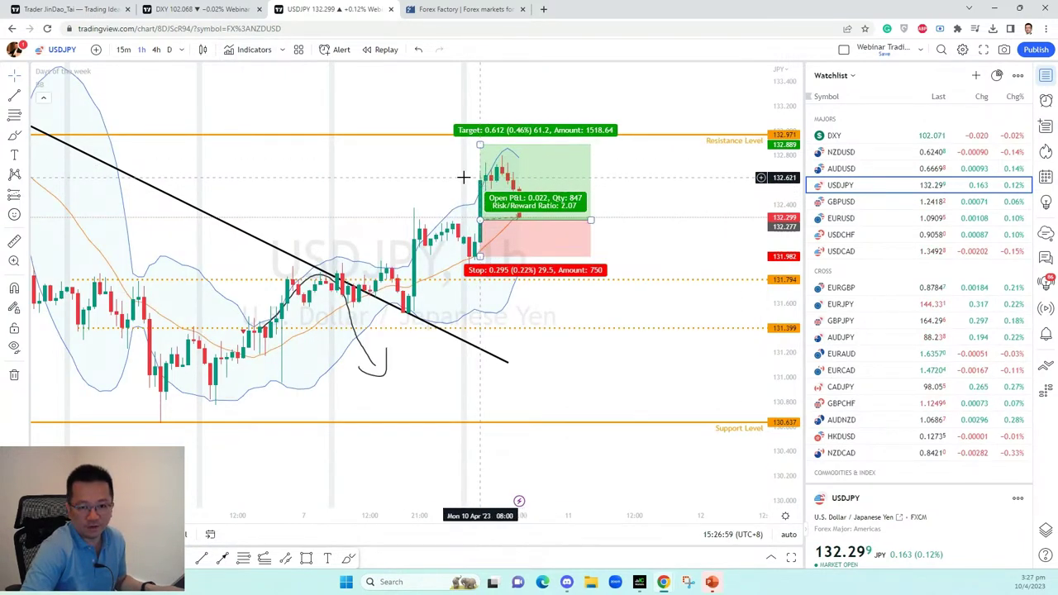
scroll(463, 177, "up", 2)
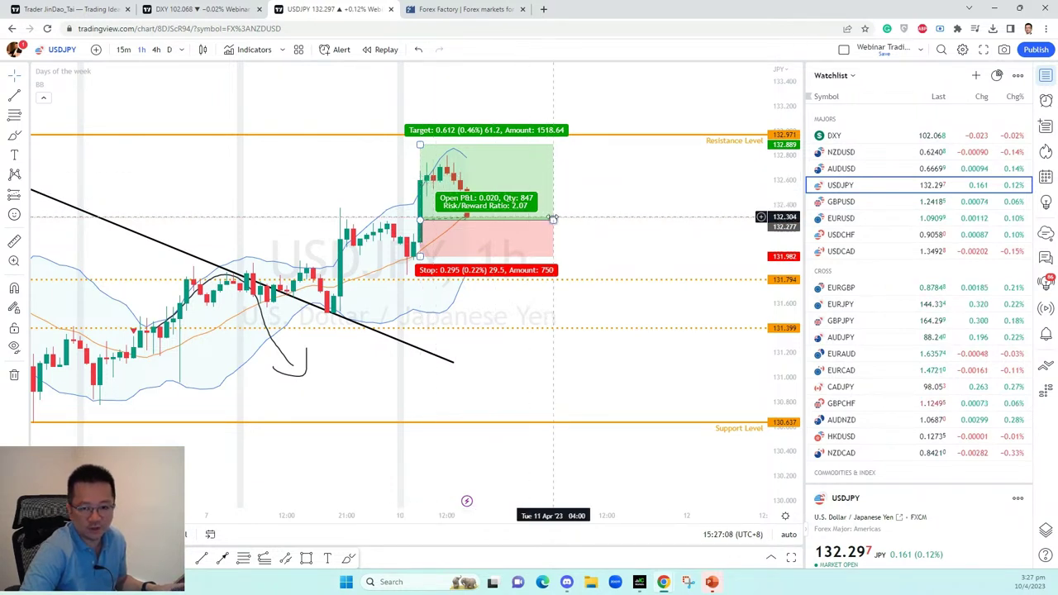
left_click_drag(552, 219, 423, 218)
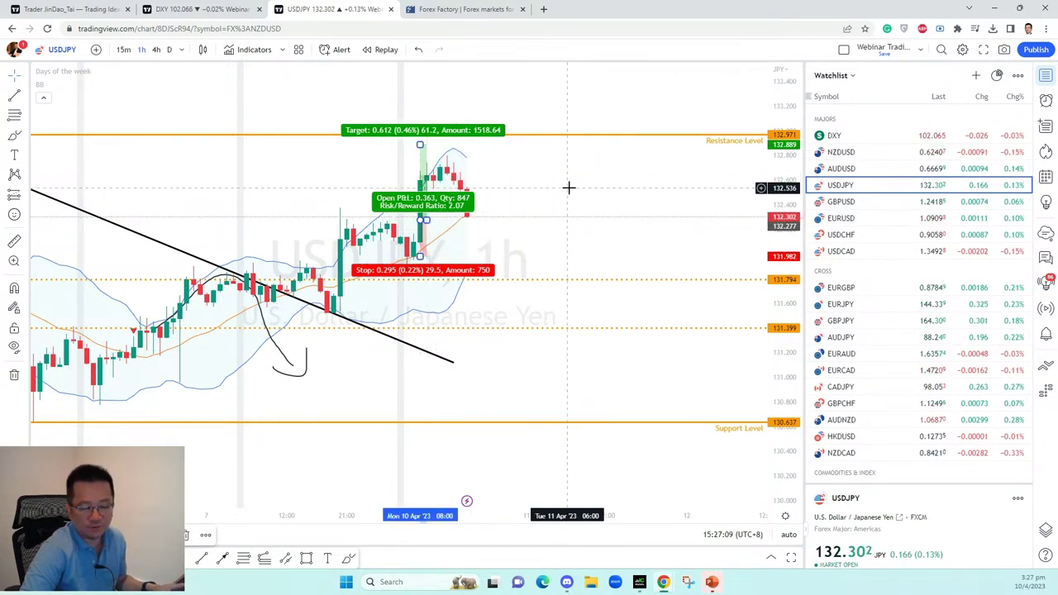
left_click(567, 187)
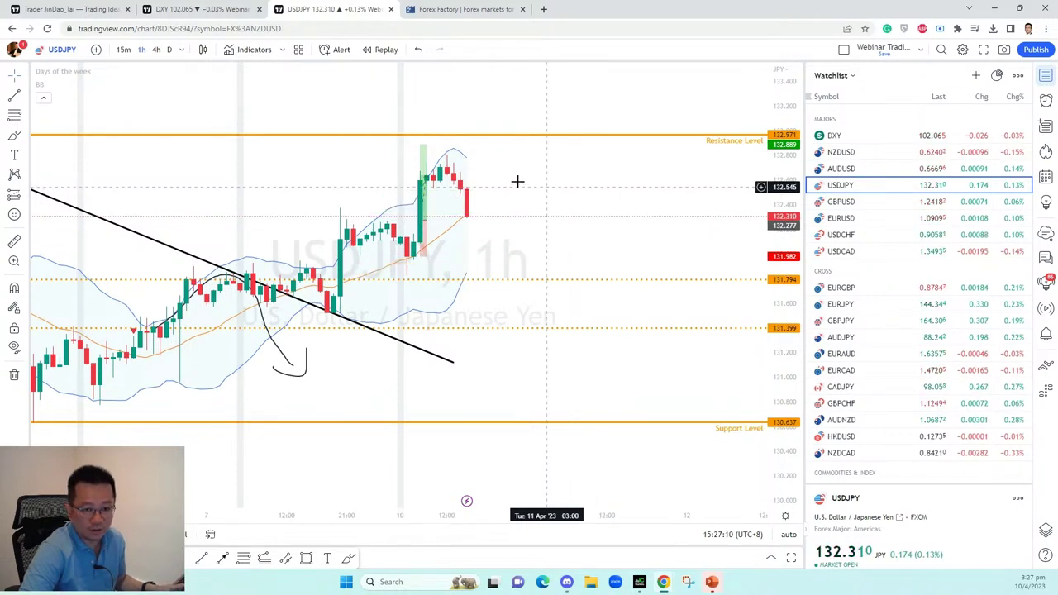
- Delete the USDJPY long position and remove the Bollinger Bands indicator
left_click(421, 155)
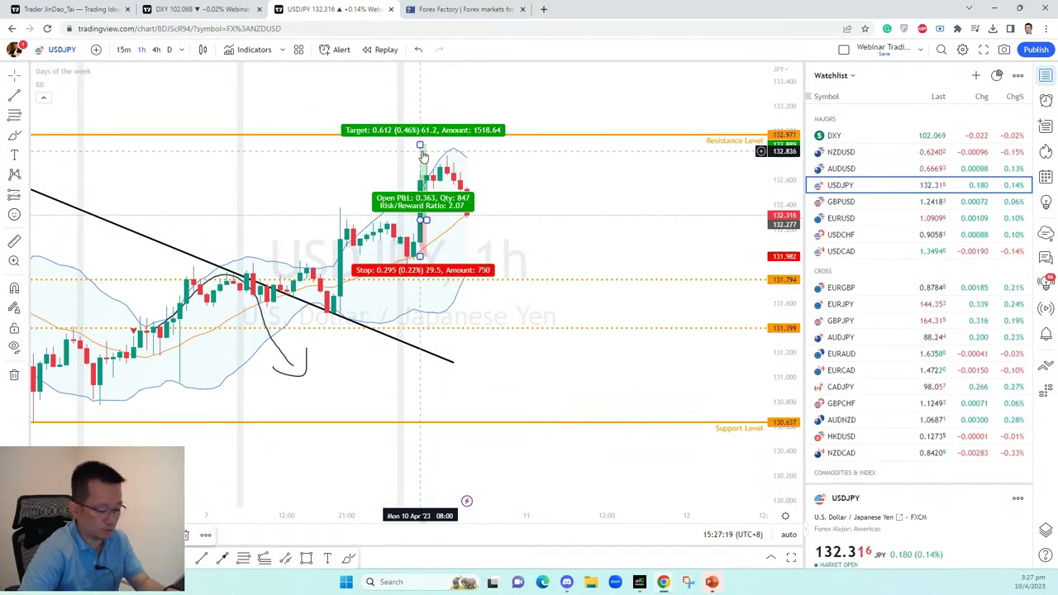
key("Delete")
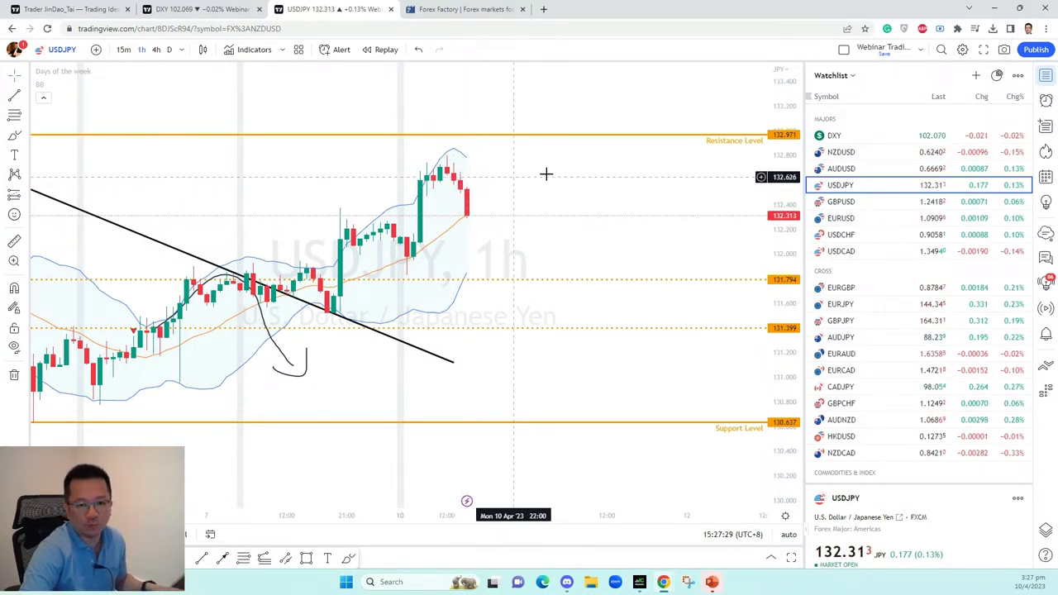
mouse_move(56, 89)
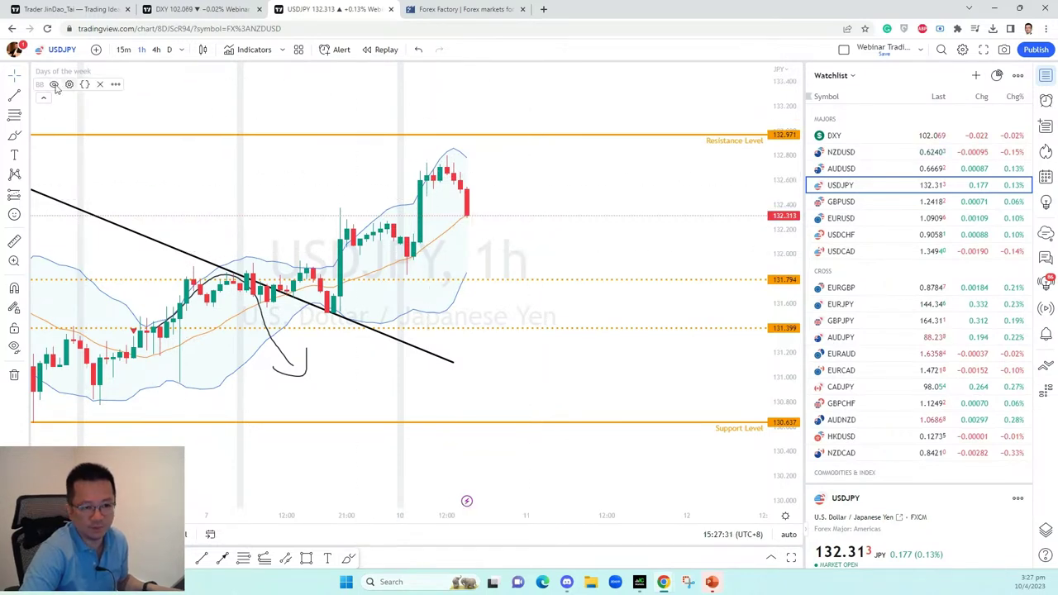
left_click(97, 89)
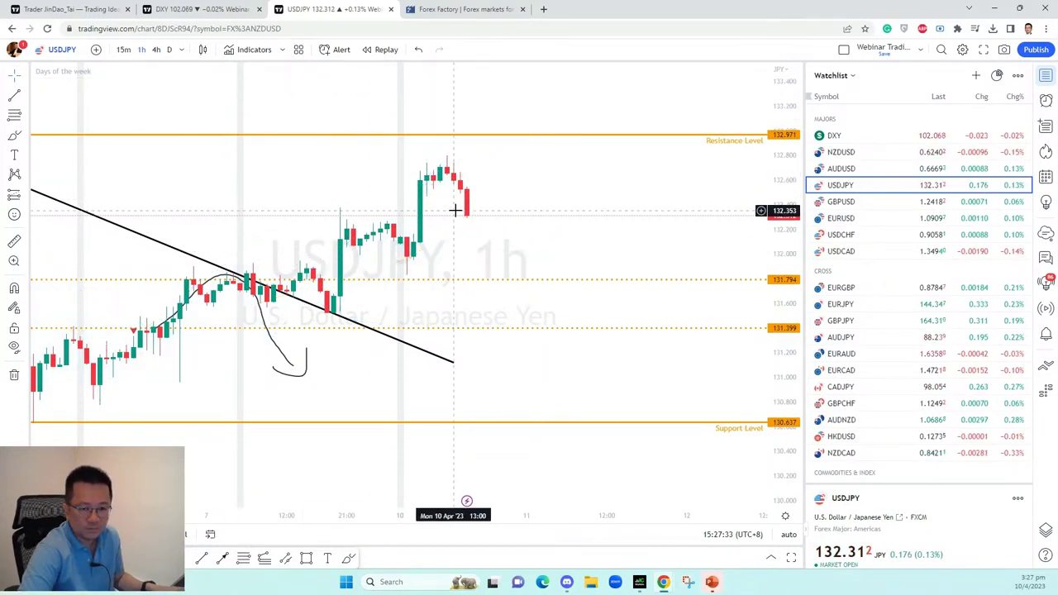
- Delete the hand-drawn curved down arrow around the 7 April candles on the USDJPY chart
scroll(449, 207, "down", 4)
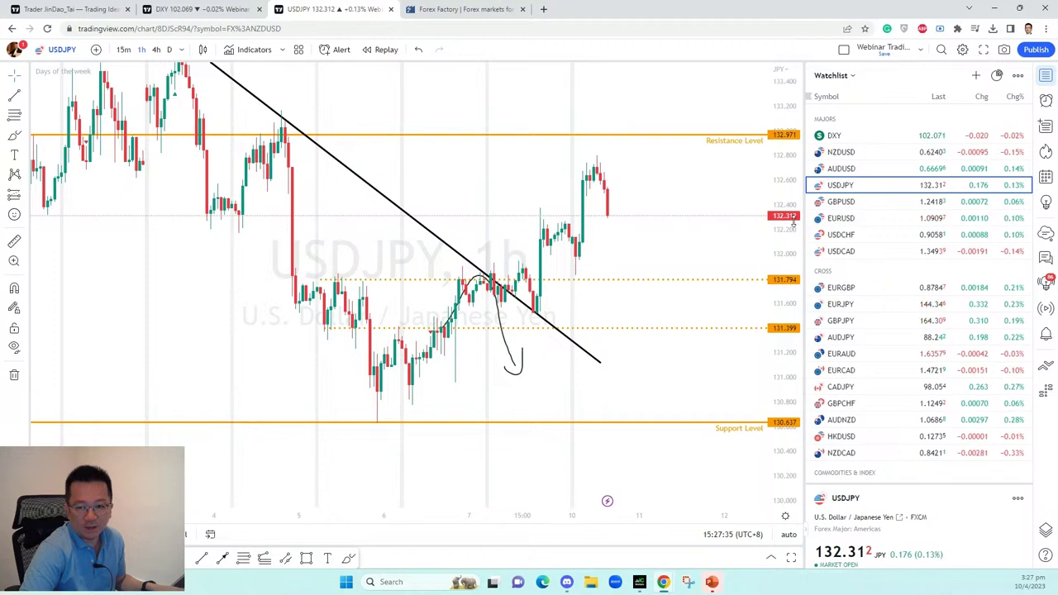
left_click_drag(793, 222, 794, 239)
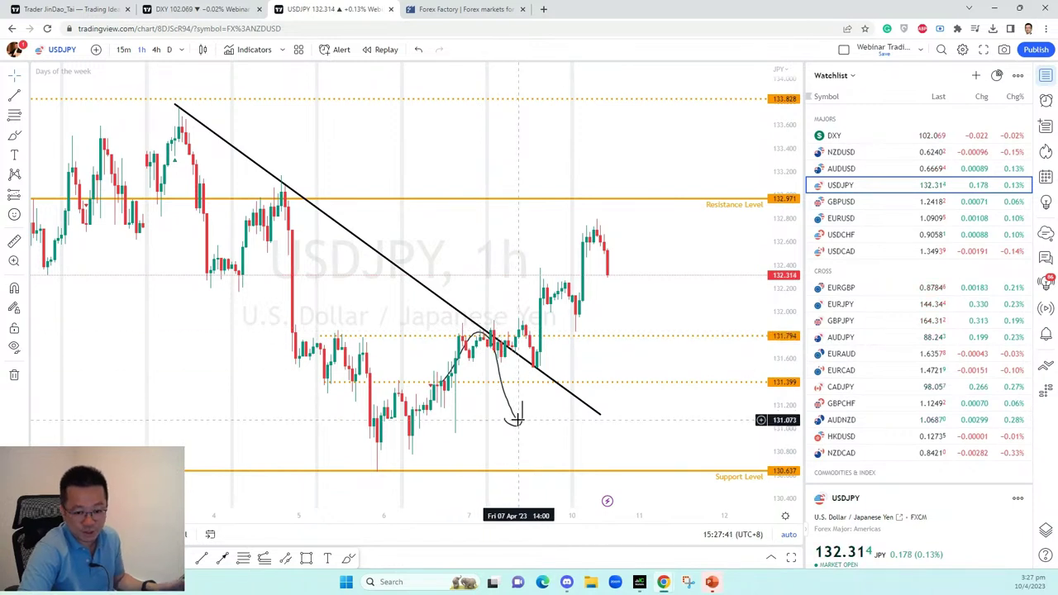
key("Escape")
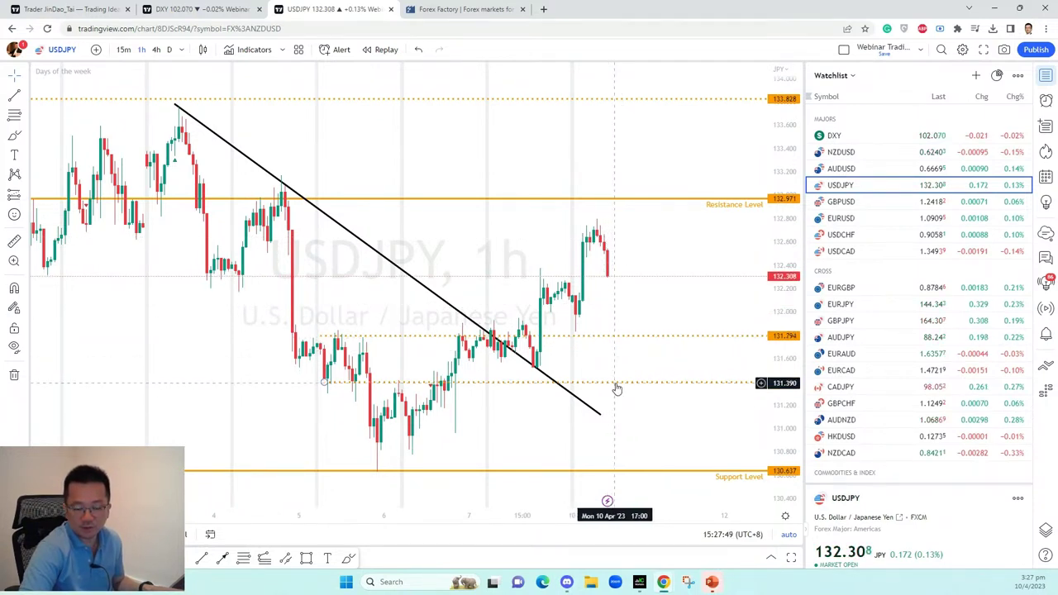
- Delete the descending black trend line from the USDJPY chart
scroll(615, 389, "down", 3)
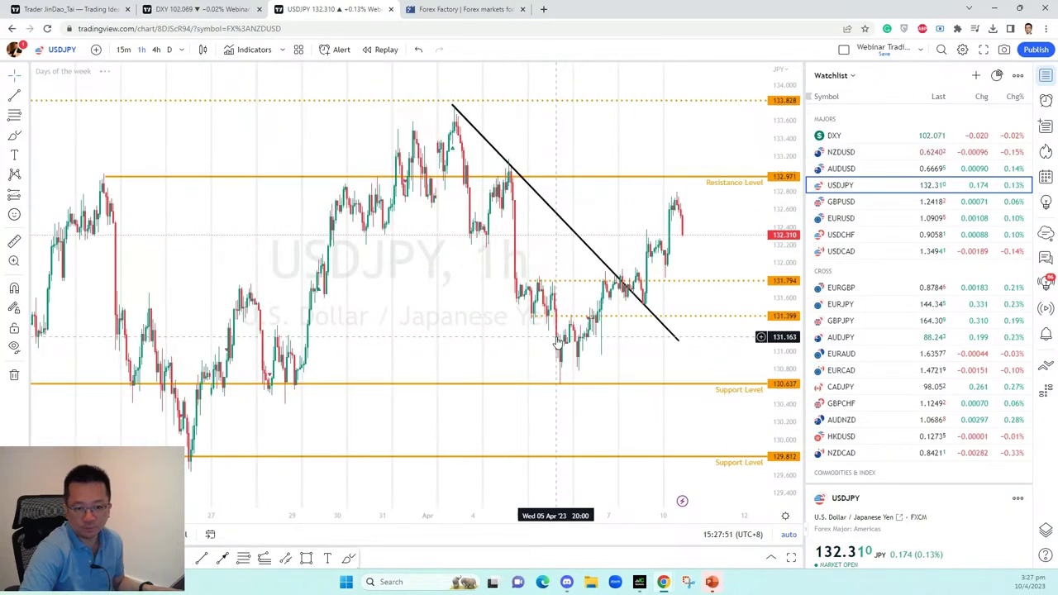
scroll(555, 336, "up", 1)
scroll(555, 336, "up", 4)
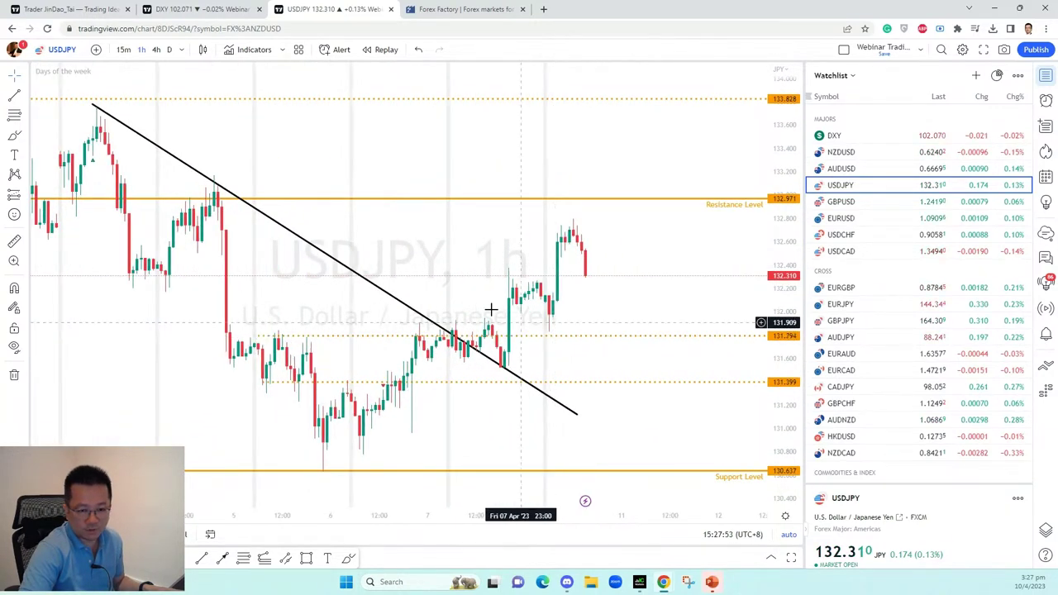
left_click(170, 158)
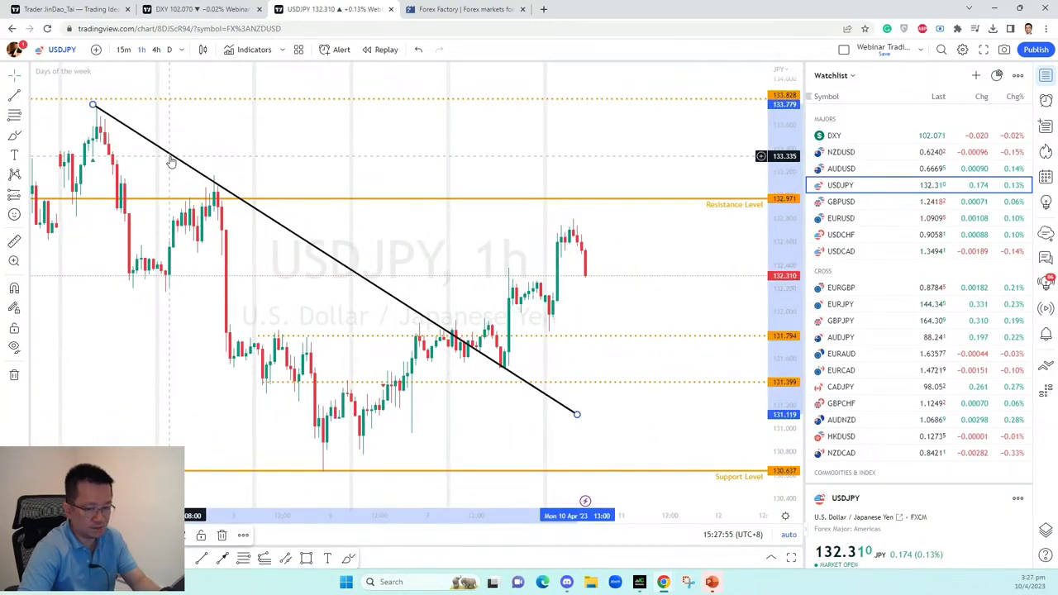
key("Delete")
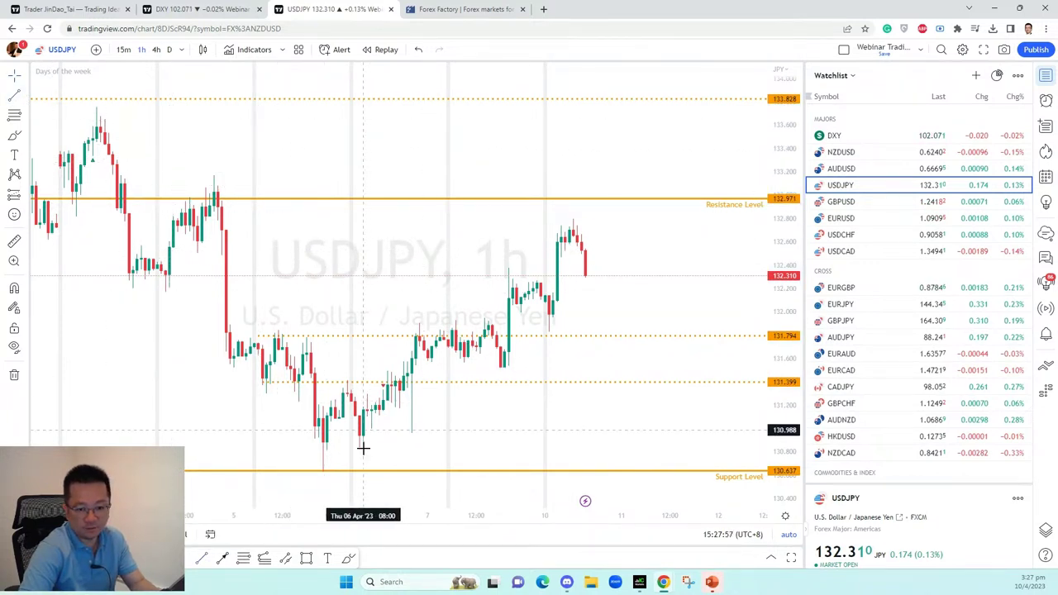
- Draw a rising USDJPY trend line from about 130.629 on 6 April to 132.471 on 11 April, and brush a dip-and-rise arrow touching it
left_click(330, 471)
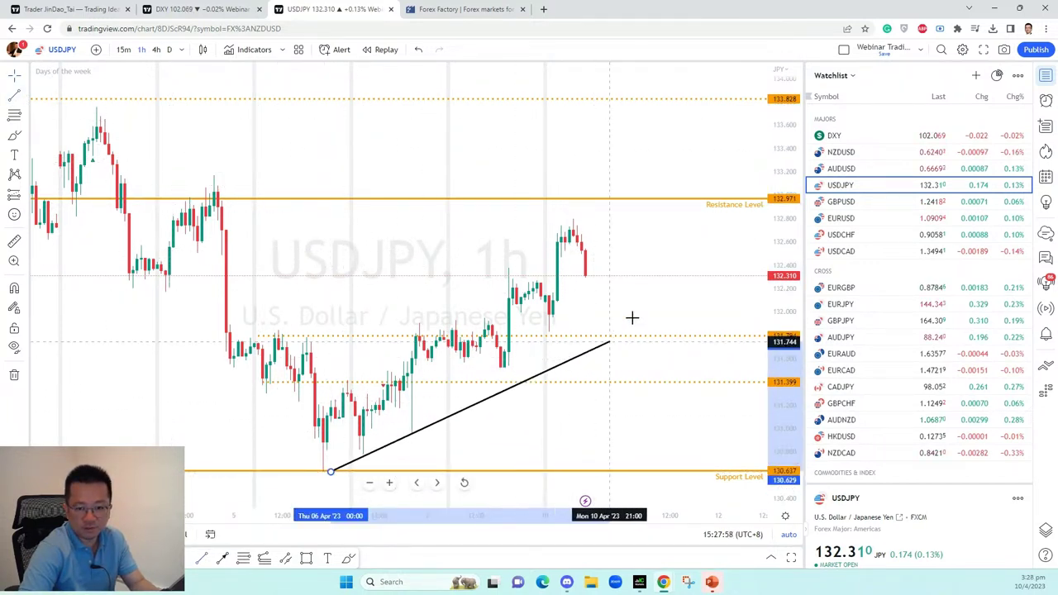
left_click(694, 258)
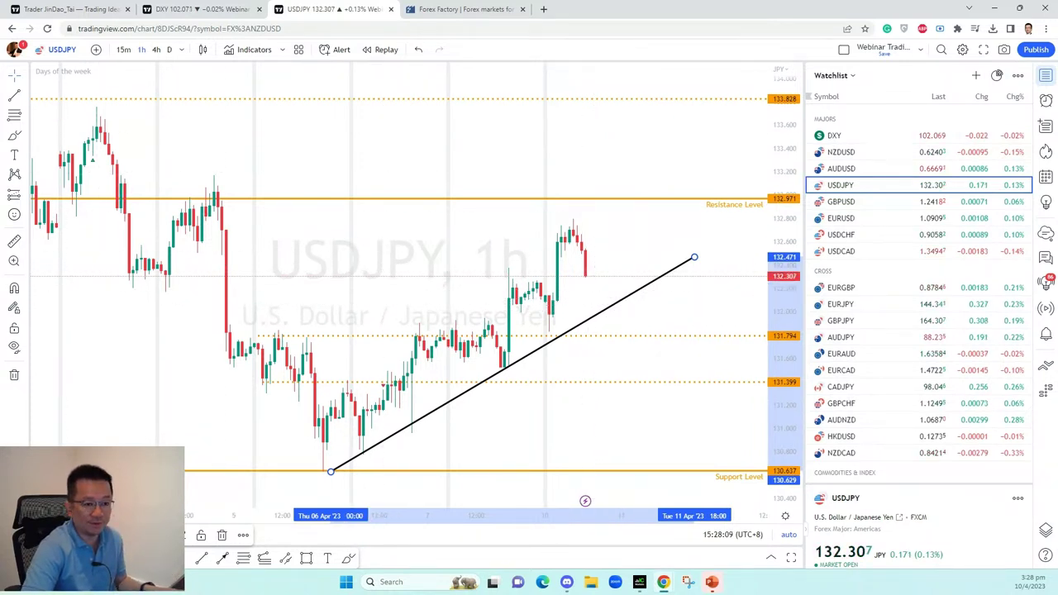
left_click(347, 562)
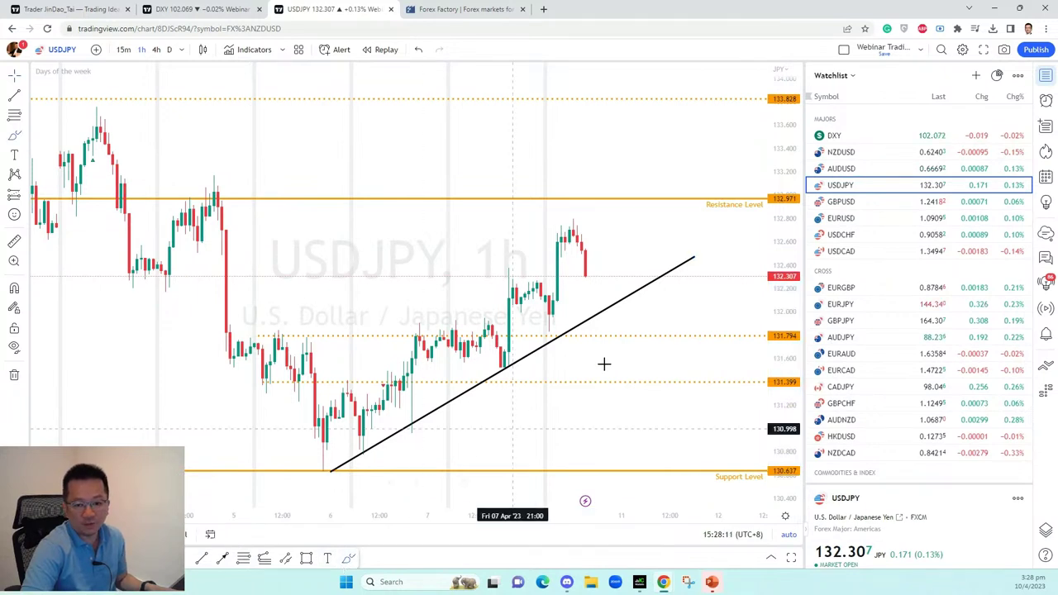
mouse_move(585, 272)
left_mouse_down()
mouse_move(598, 295)
mouse_move(644, 258)
mouse_move(676, 203)
mouse_move(682, 218)
left_mouse_up()
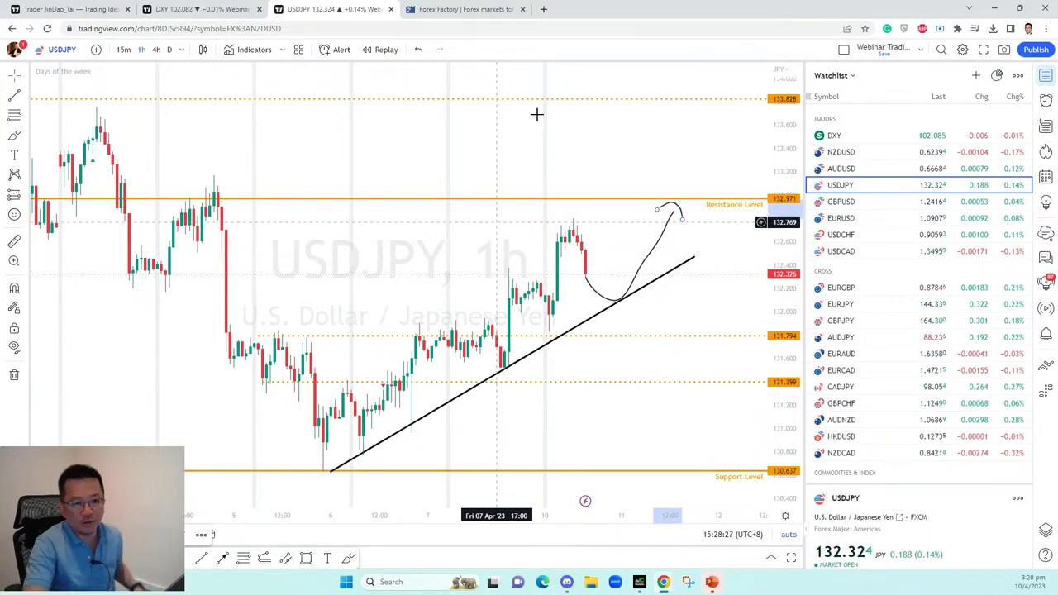
- Move the yellow 10th April trade plan note slightly higher on the DXY chart
left_click(206, 10)
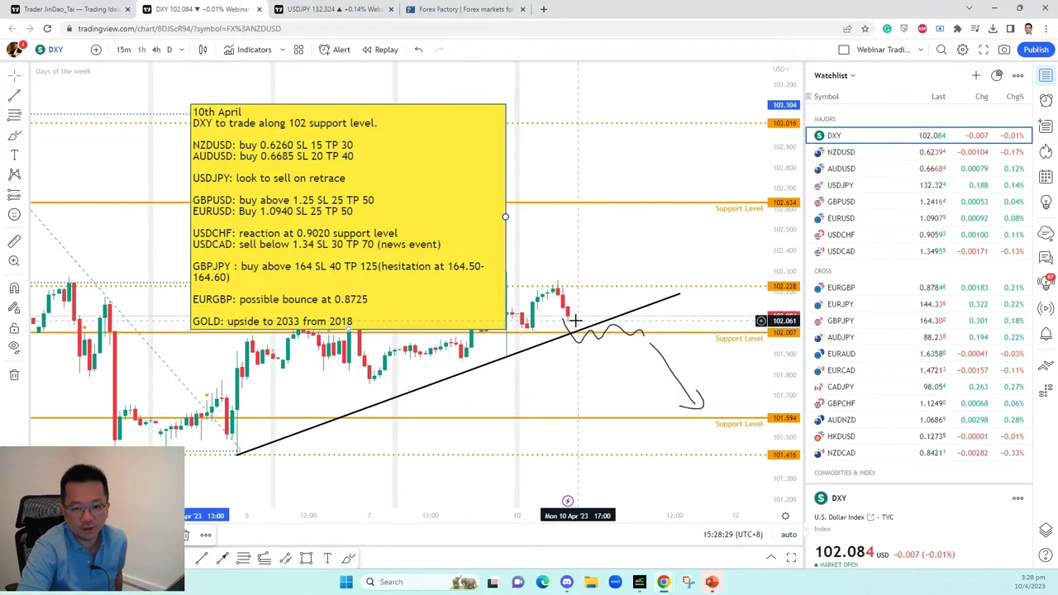
left_click_drag(456, 243, 447, 213)
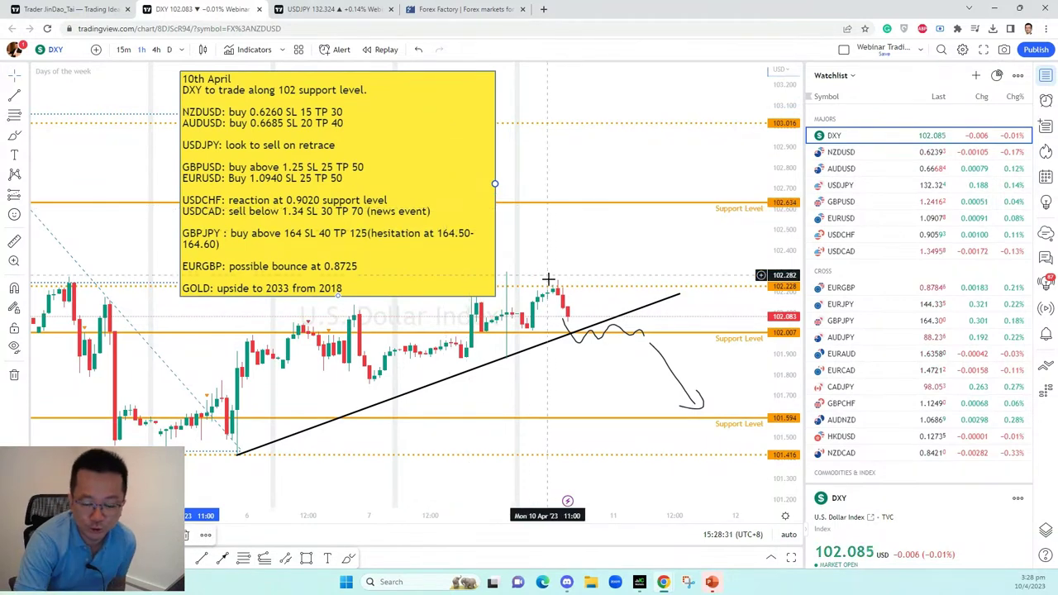
- Brush a second, deeper dip-and-rise arrow on the USDJPY chart, dipping to about the 131.794 level before heading up to resistance
left_click(302, 10)
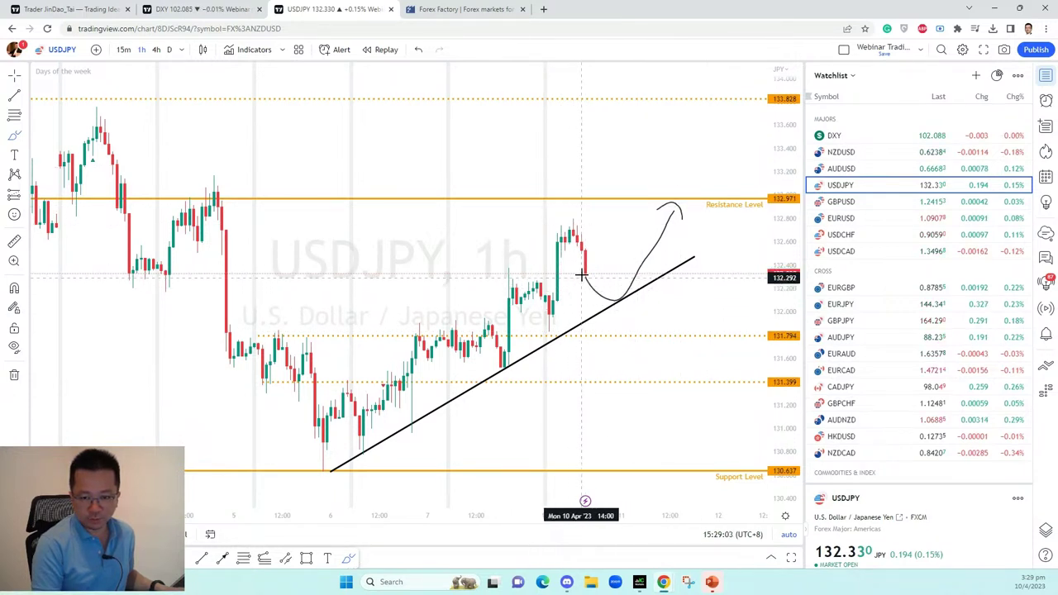
mouse_move(584, 276)
left_mouse_down()
mouse_move(604, 335)
mouse_move(665, 236)
mouse_move(688, 230)
left_mouse_up()
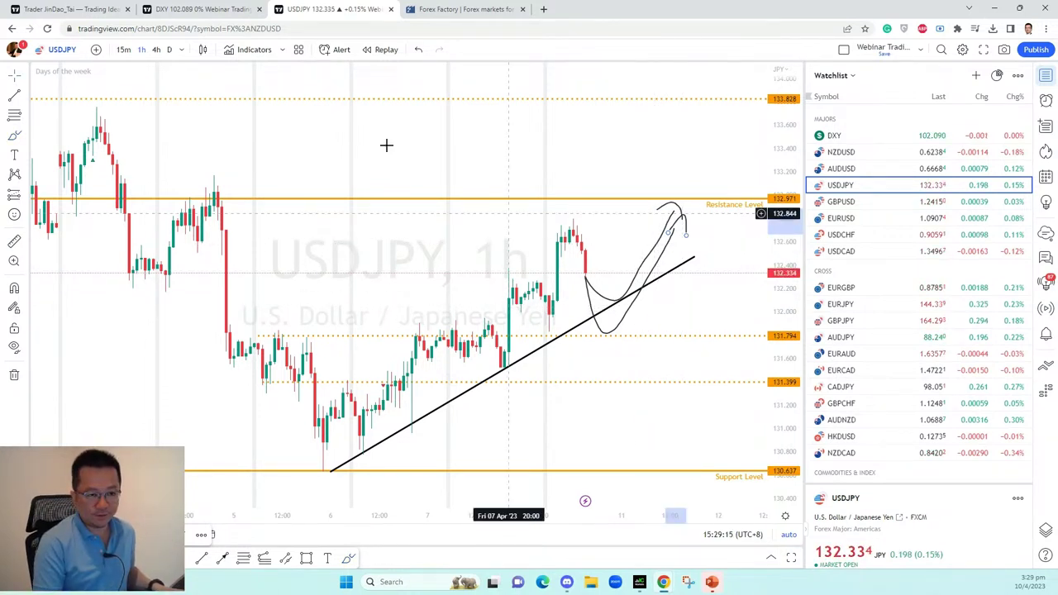
- Change the USDJPY line of the DXY chart's trade plan note to "look to buy on retrace"
left_click(188, 15)
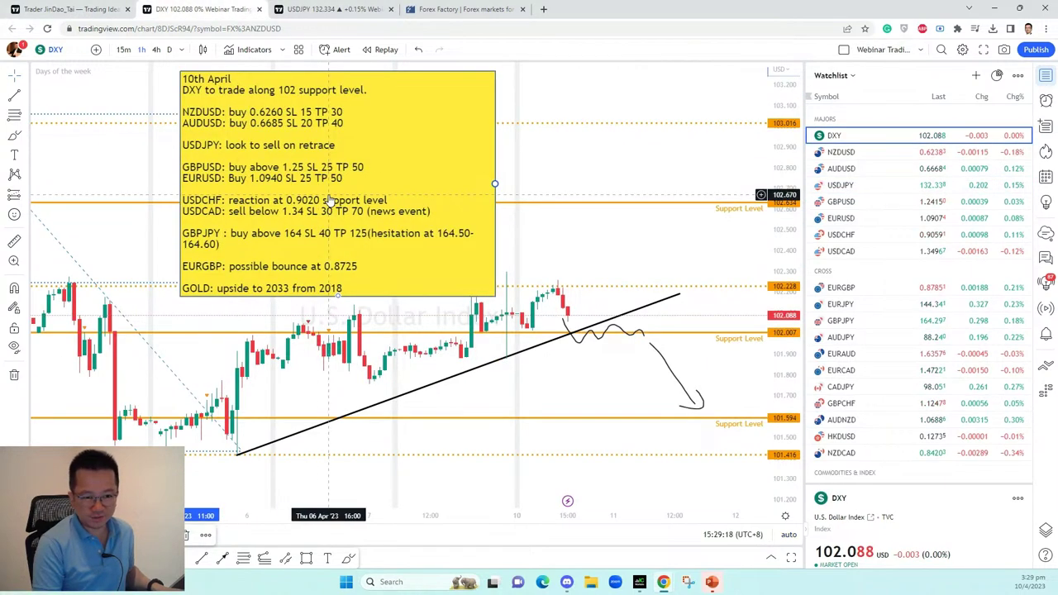
double_click(304, 176)
left_click(485, 285)
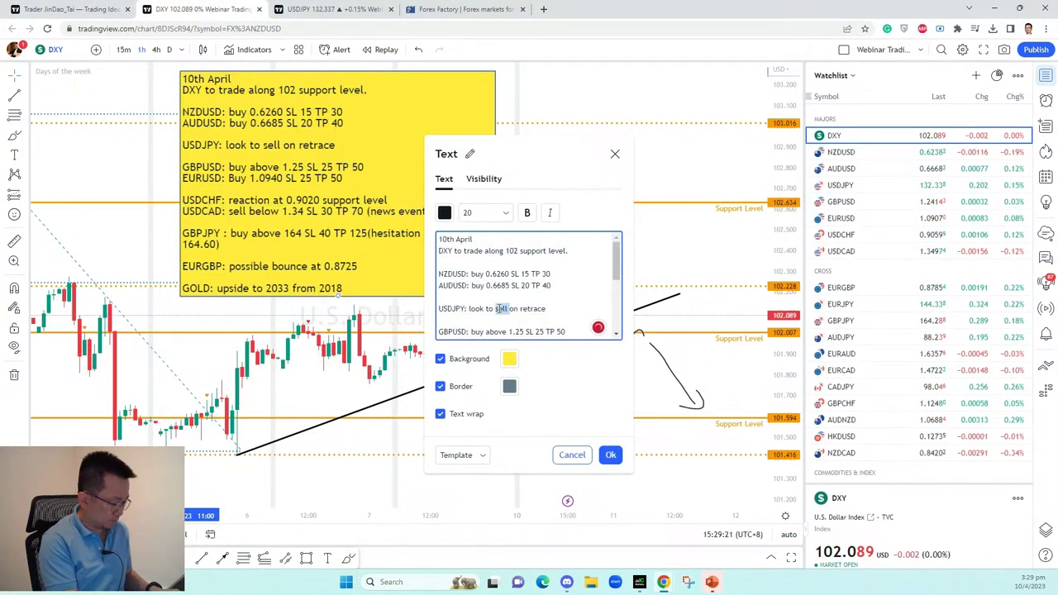
type("buy")
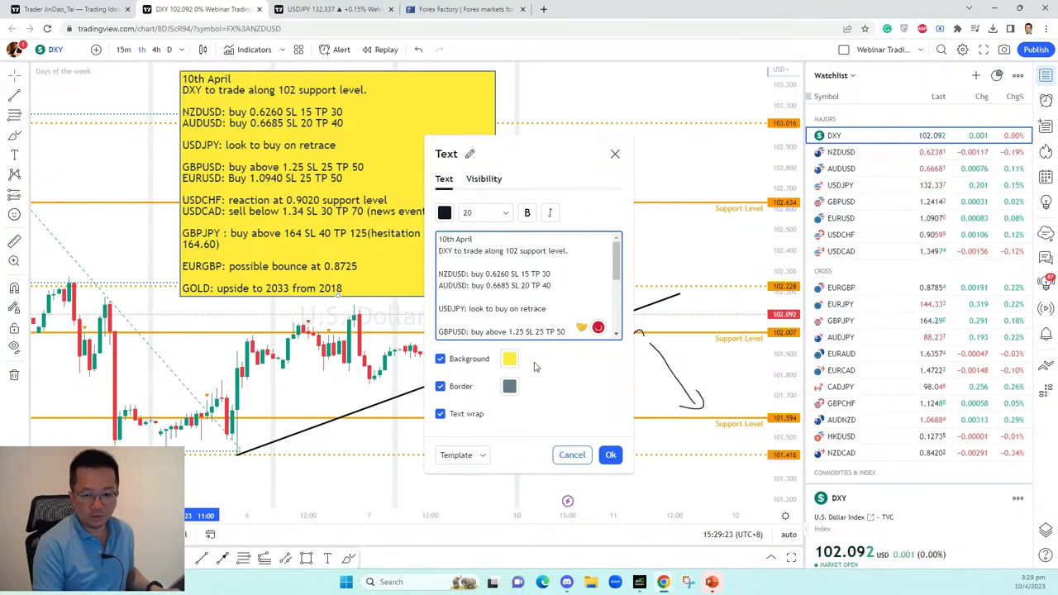
left_click(612, 455)
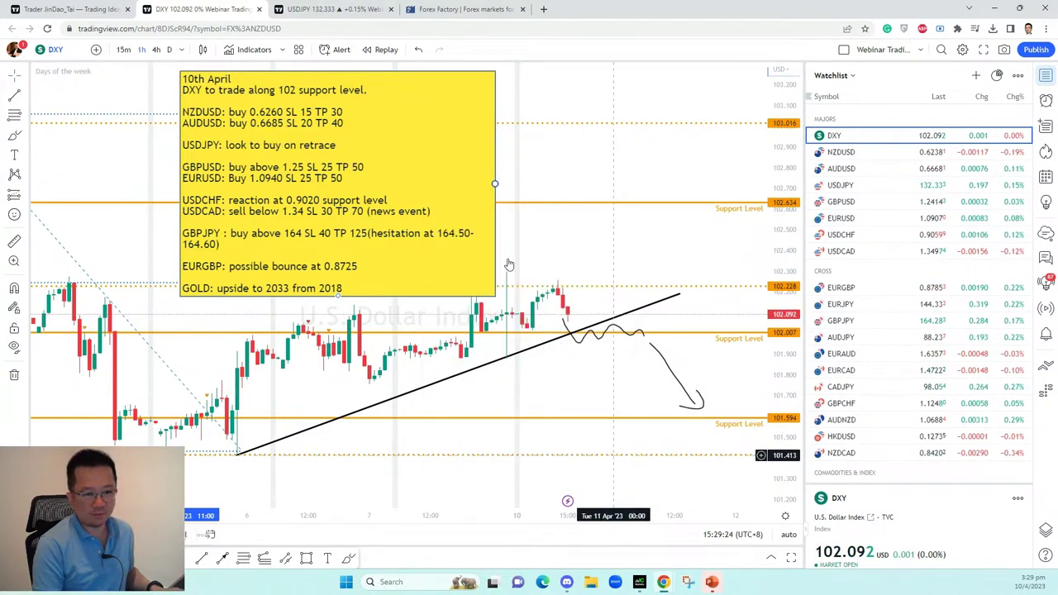
- Check the USDJPY retrace arrows and append "(132 or 131.80)" to the USDJPY line of the trade plan note
left_click(348, 10)
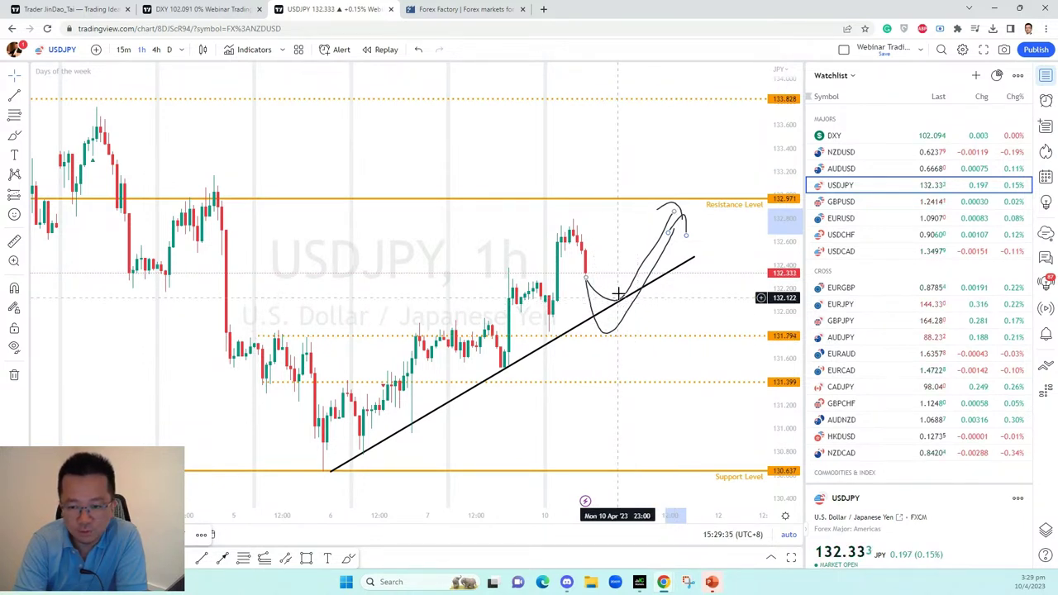
left_click(207, 9)
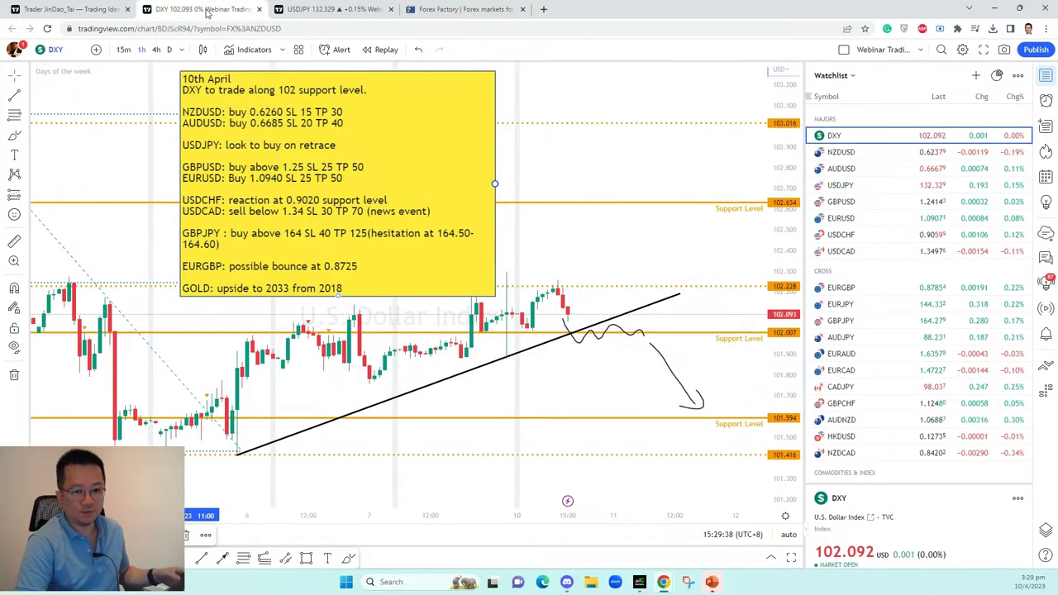
double_click(361, 159)
left_click(556, 310)
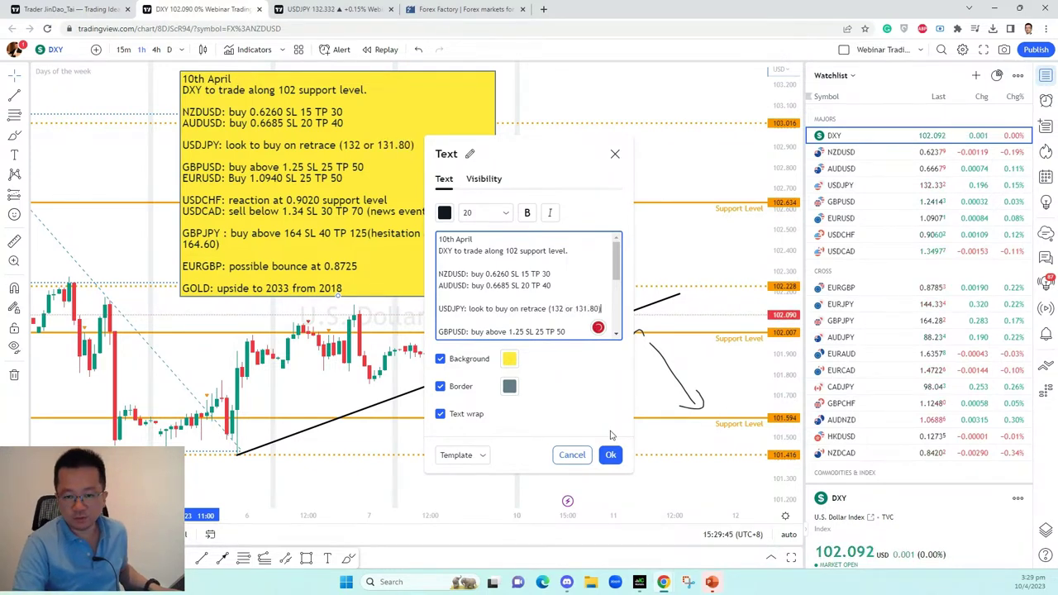
left_click(610, 456)
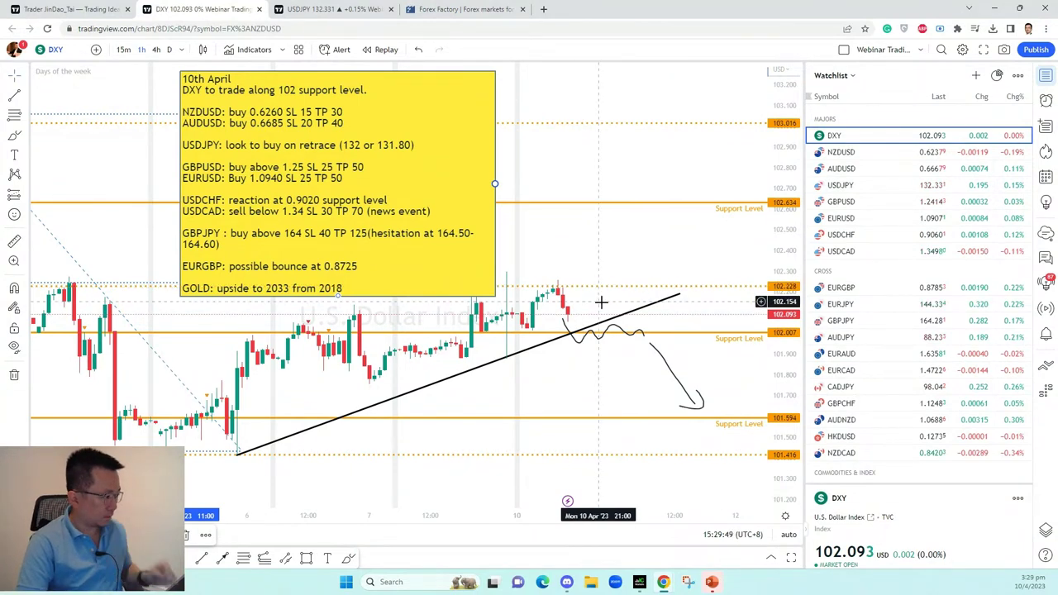
- Load the GBPUSD chart in place of USDJPY and delete its long position drawing
left_click(312, 10)
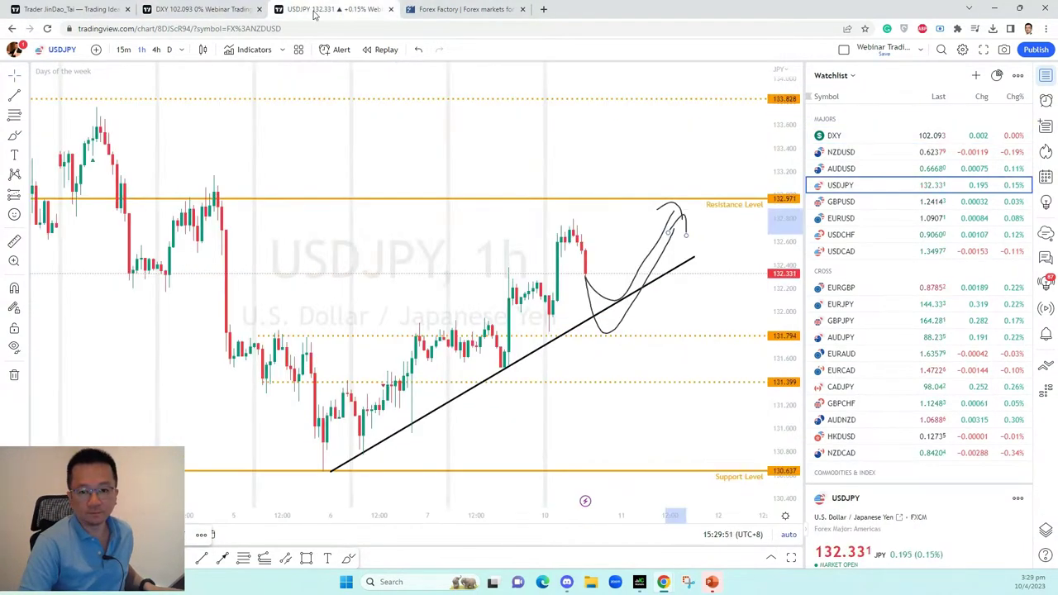
left_click(846, 207)
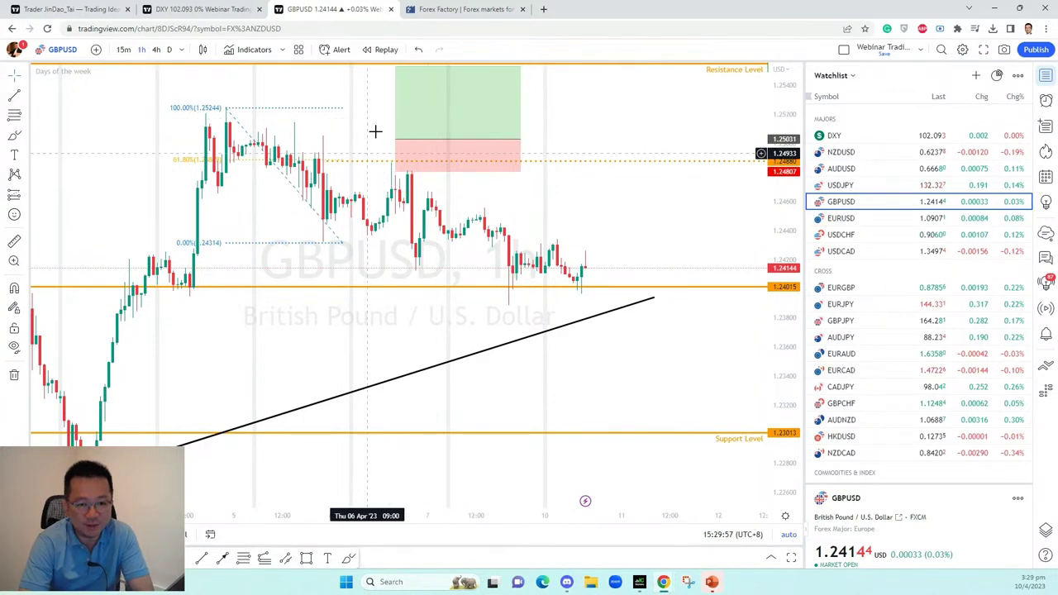
left_click(444, 144)
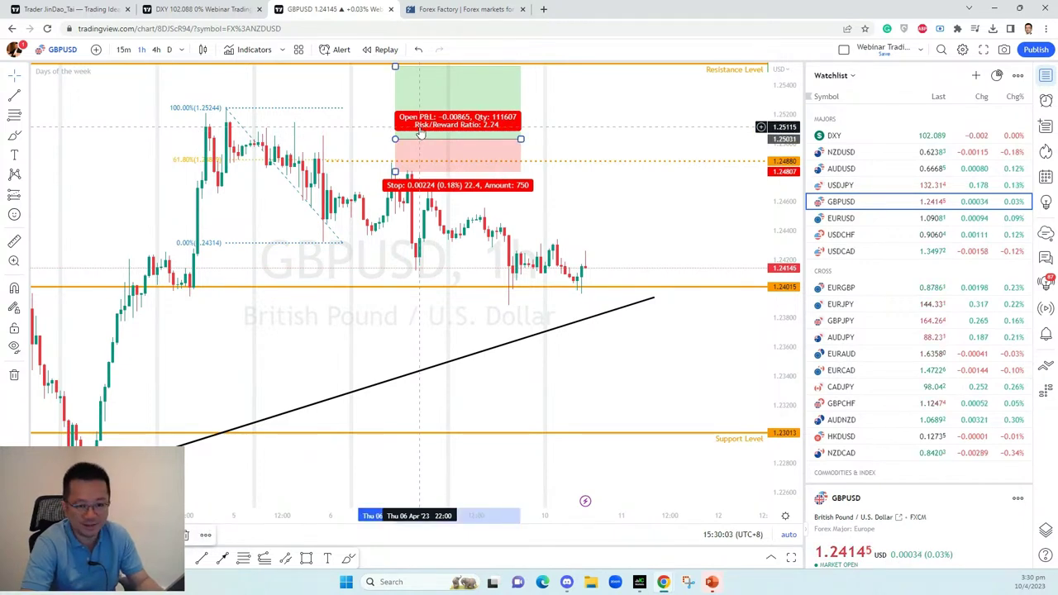
key("Delete")
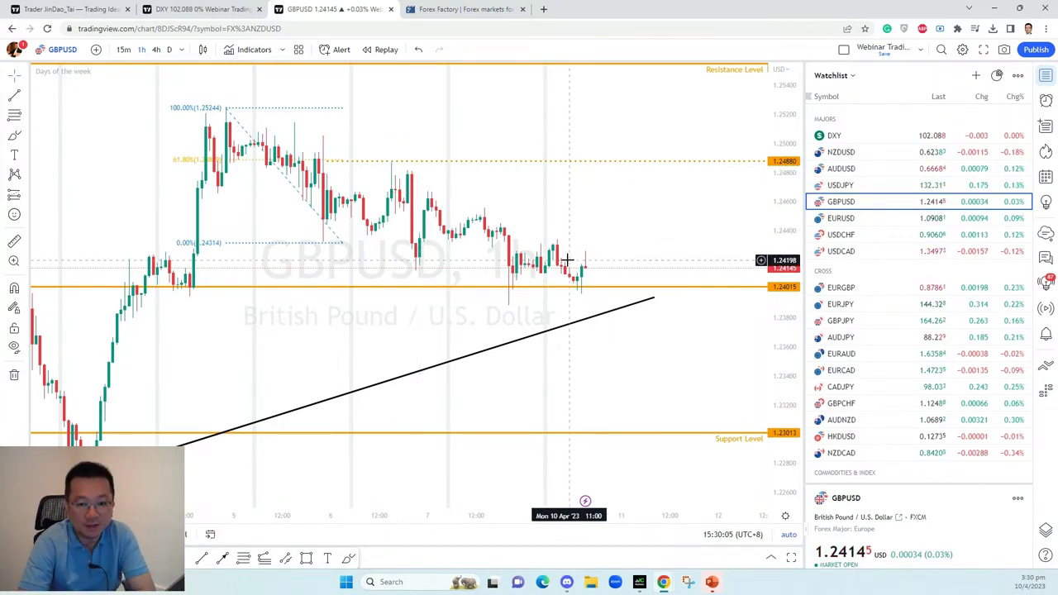
- Apply the saved support-level template to the horizontal ray at 1.24015 on the GBPUSD chart
scroll(578, 248, "up", 5)
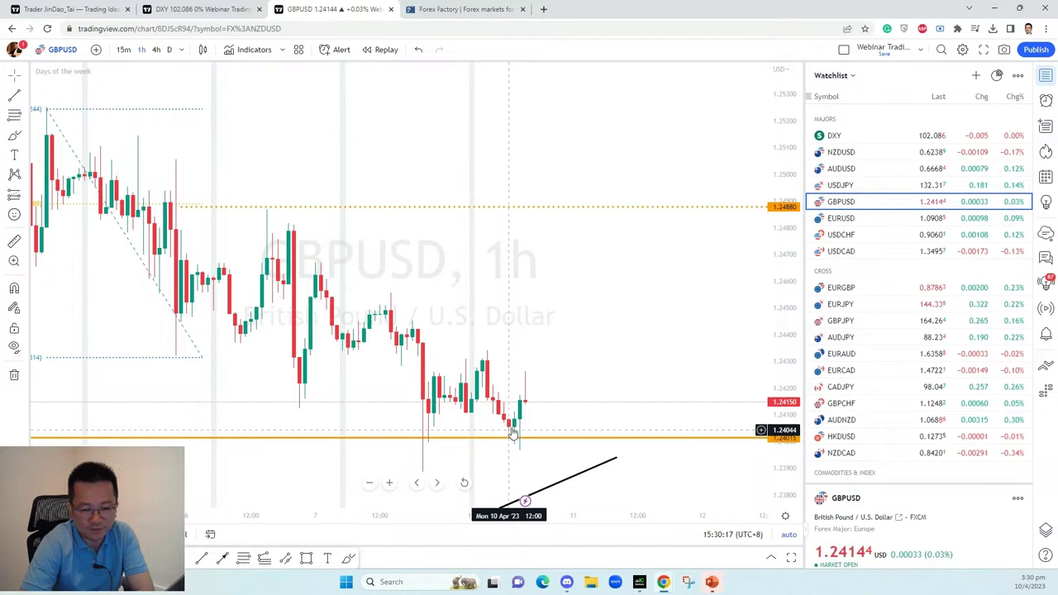
left_click_drag(516, 440, 516, 449)
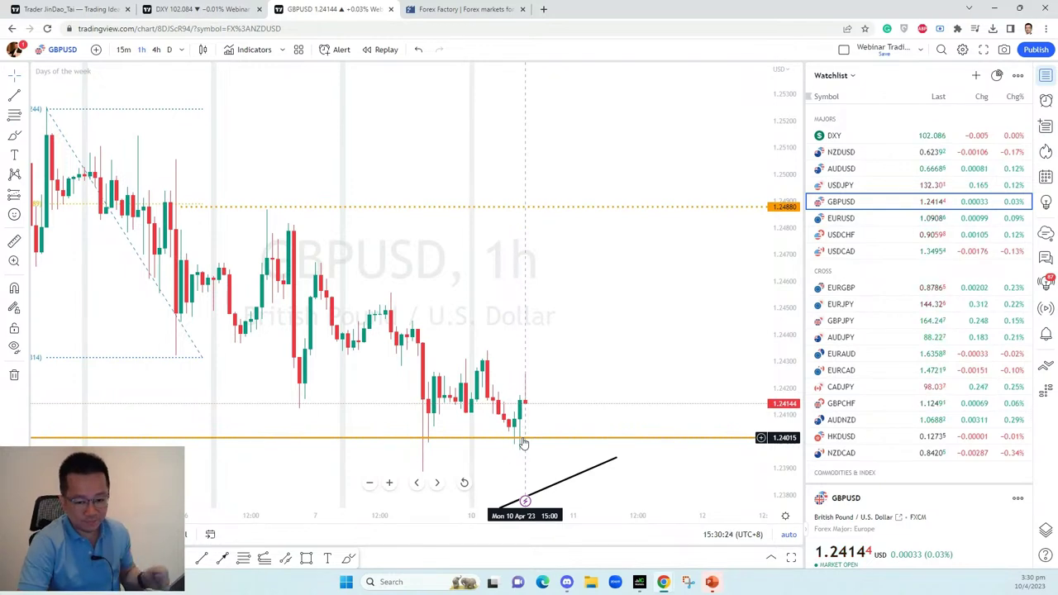
left_click_drag(786, 267, 786, 330)
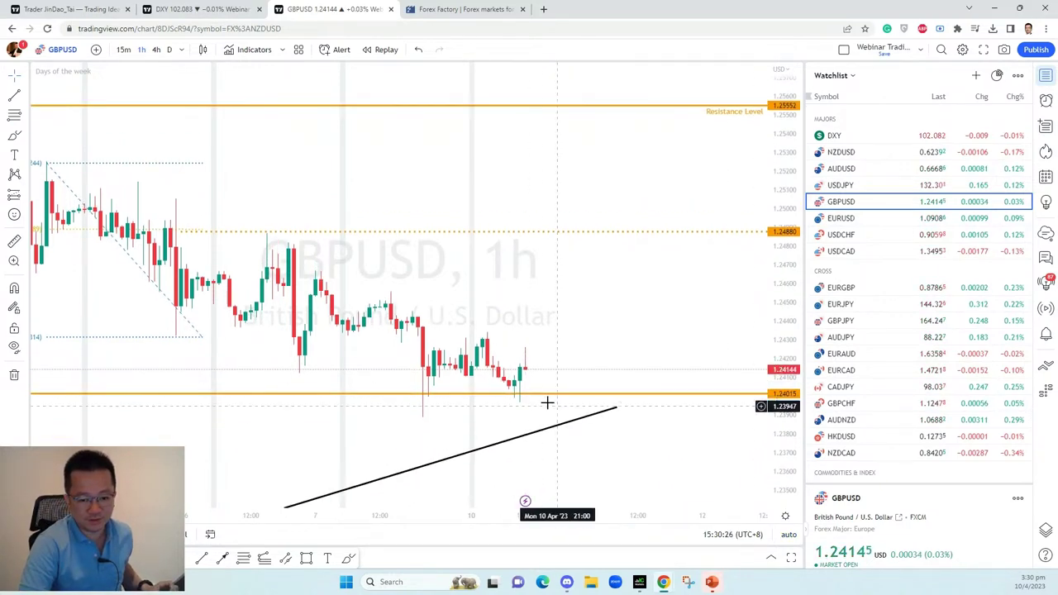
scroll(562, 426, "down", 3)
left_click_drag(786, 273, 719, 433)
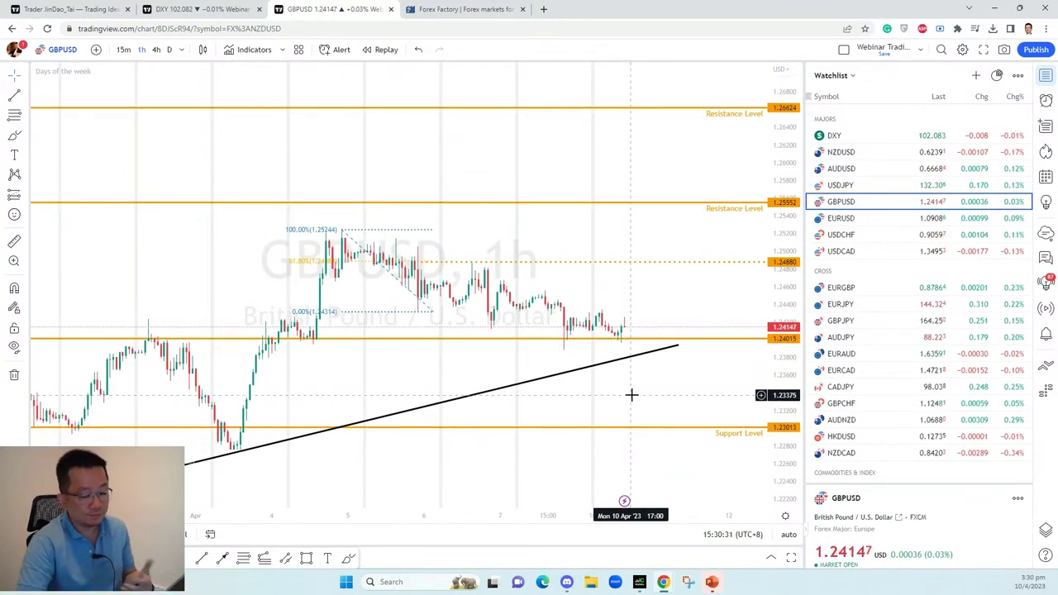
double_click(786, 300)
scroll(567, 302, "up", 5)
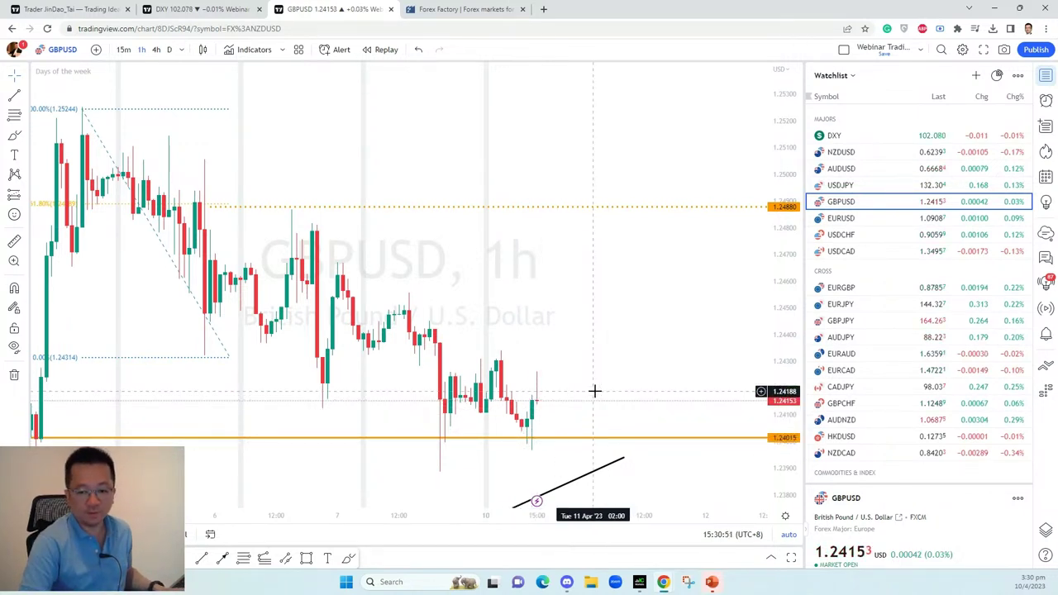
right_click(577, 443)
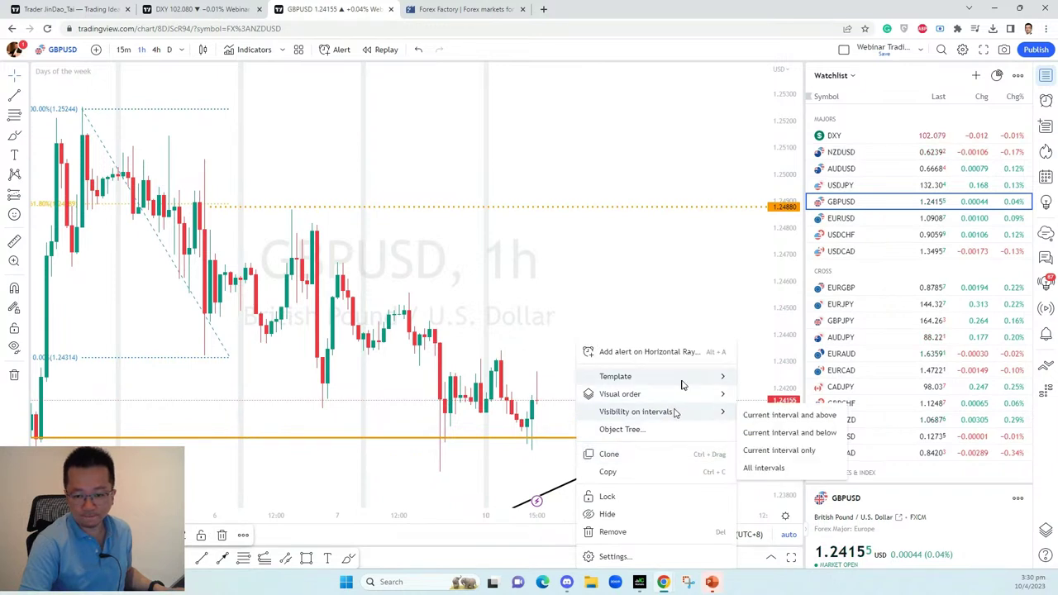
mouse_move(685, 379)
left_click(780, 456)
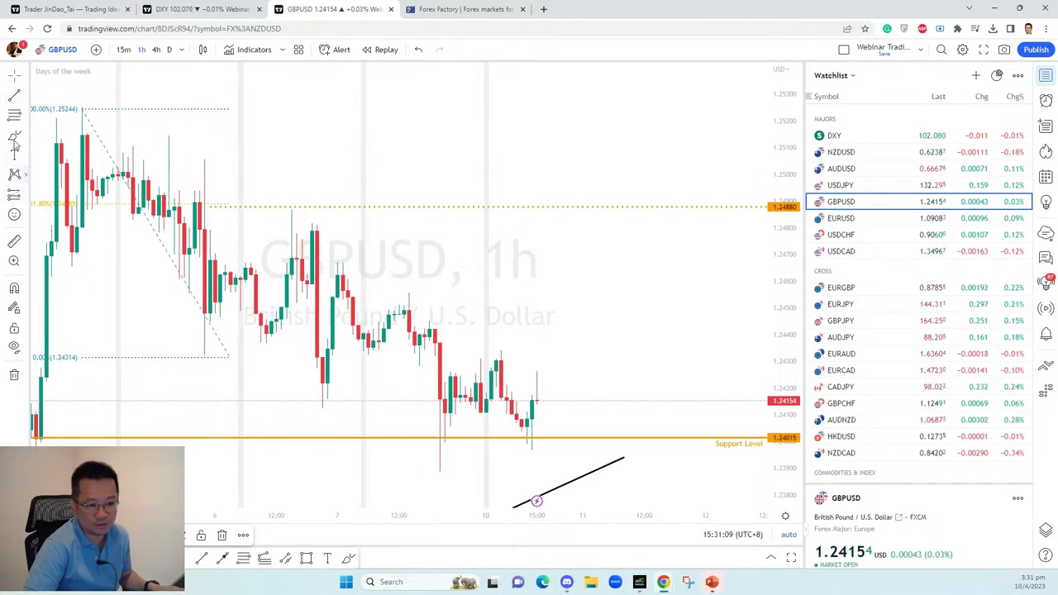
- Circle the 7 April and 10 April candle lows at the 1.24015 support level on the GBPUSD chart with the brush
left_click(14, 138)
left_click_drag(443, 425, 441, 428)
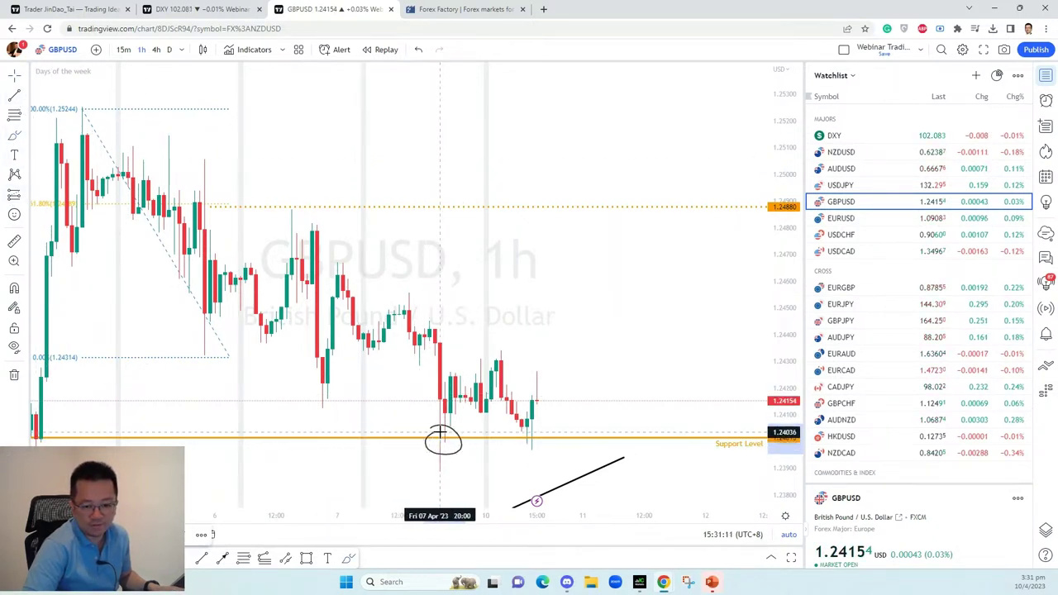
mouse_move(529, 426)
left_mouse_down()
mouse_move(546, 436)
mouse_move(527, 427)
left_mouse_up()
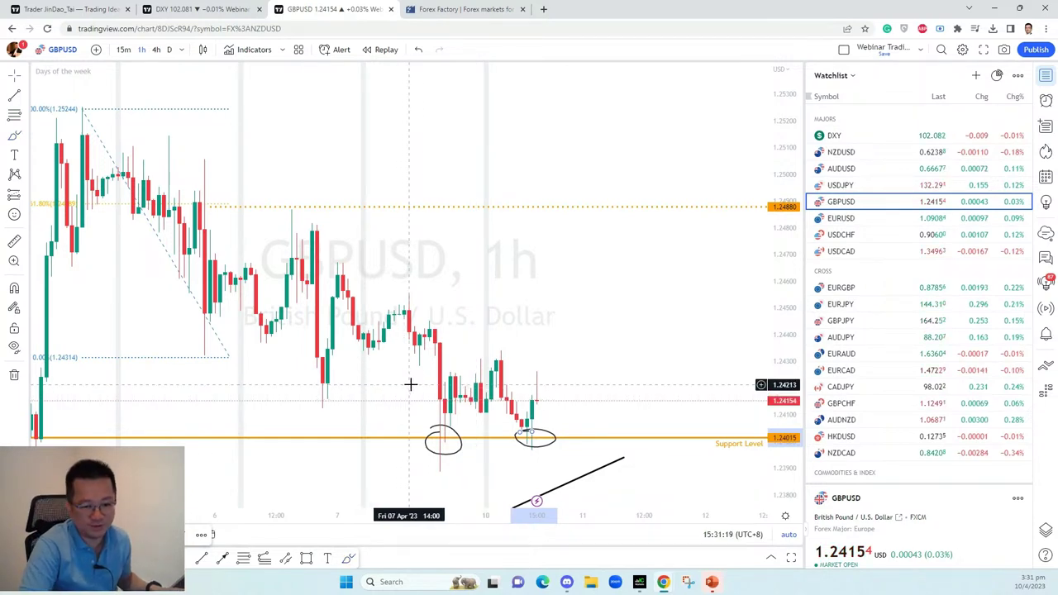
- Circle the earlier candle lows at the 1.24015 support level, just before the steep rally, with the brush
scroll(401, 383, "down", 2)
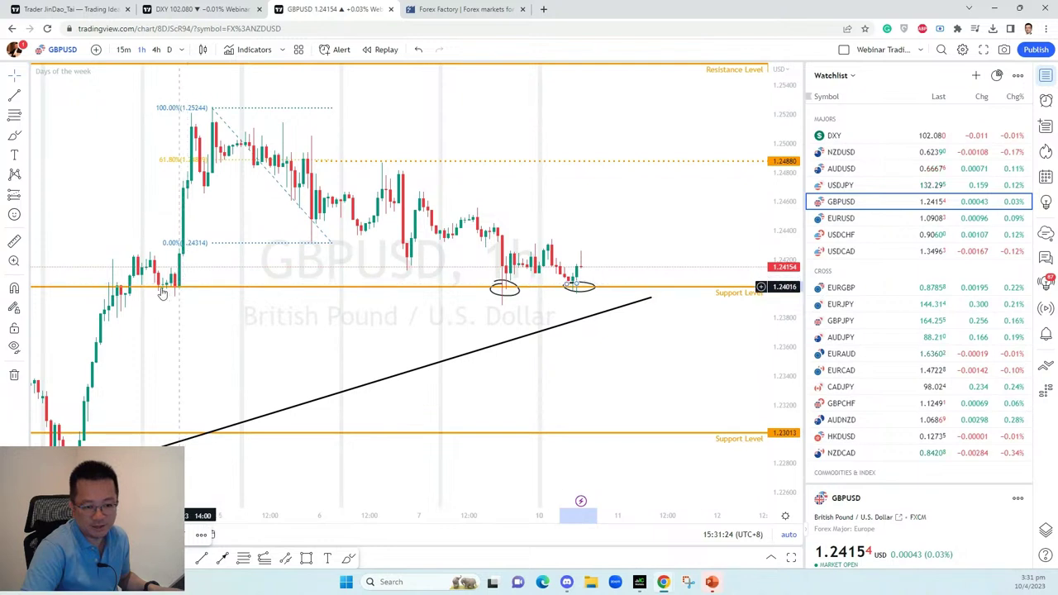
left_click(348, 559)
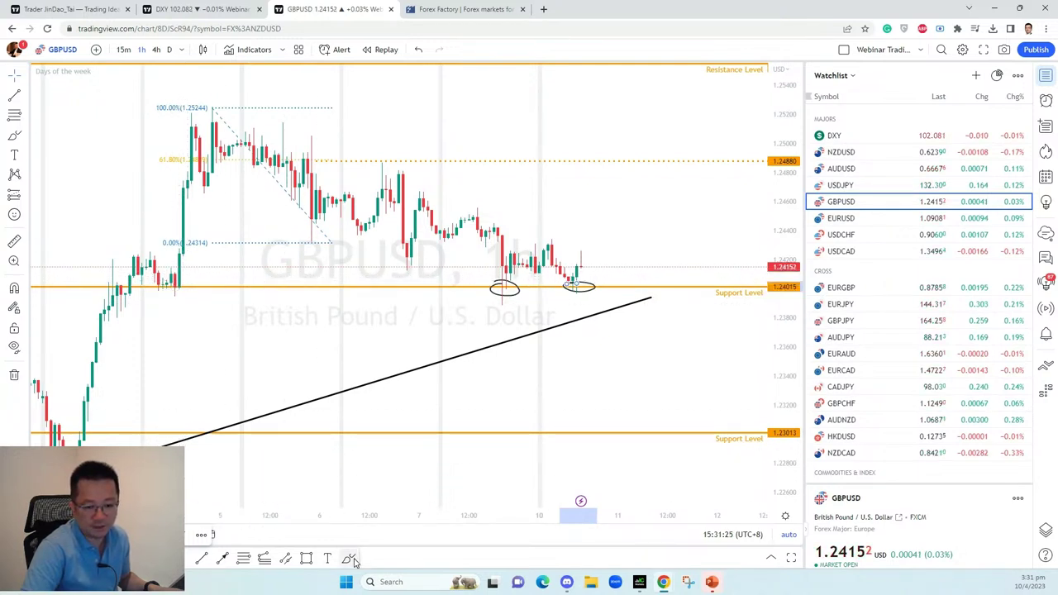
left_click_drag(153, 280, 175, 291)
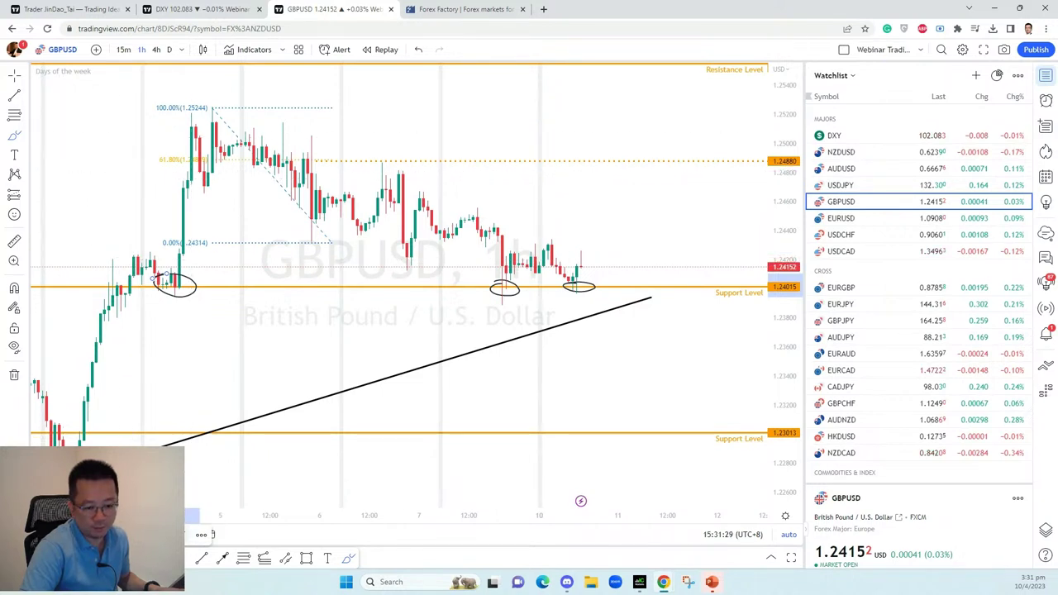
- Add a horizontal ray at 1.24255 with the "Gold dotted" template and delete the Fibonacci retracement from the GBPUSD chart
left_click(139, 252)
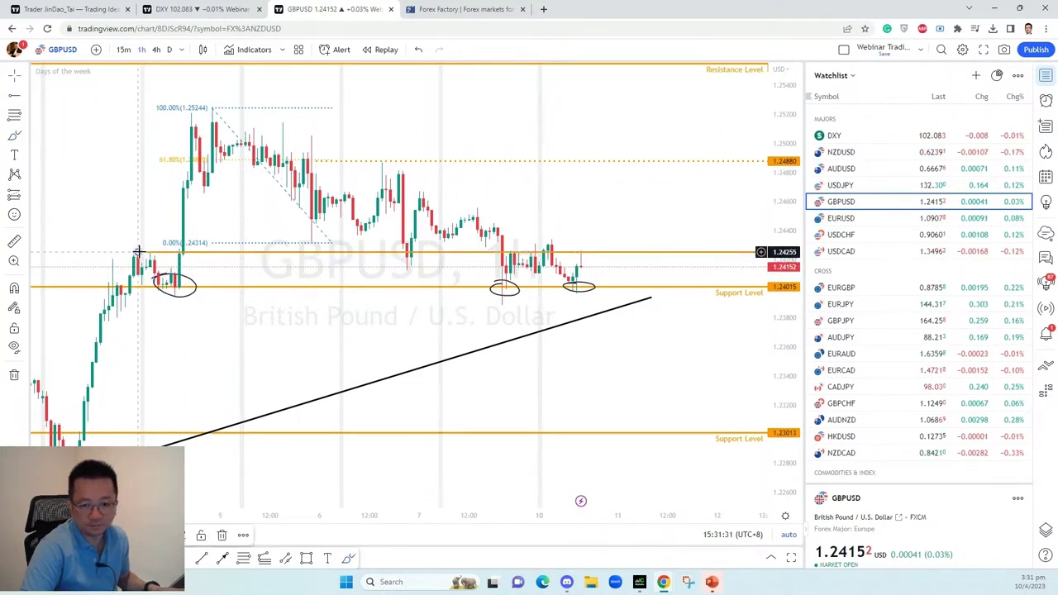
right_click(139, 251)
mouse_move(193, 289)
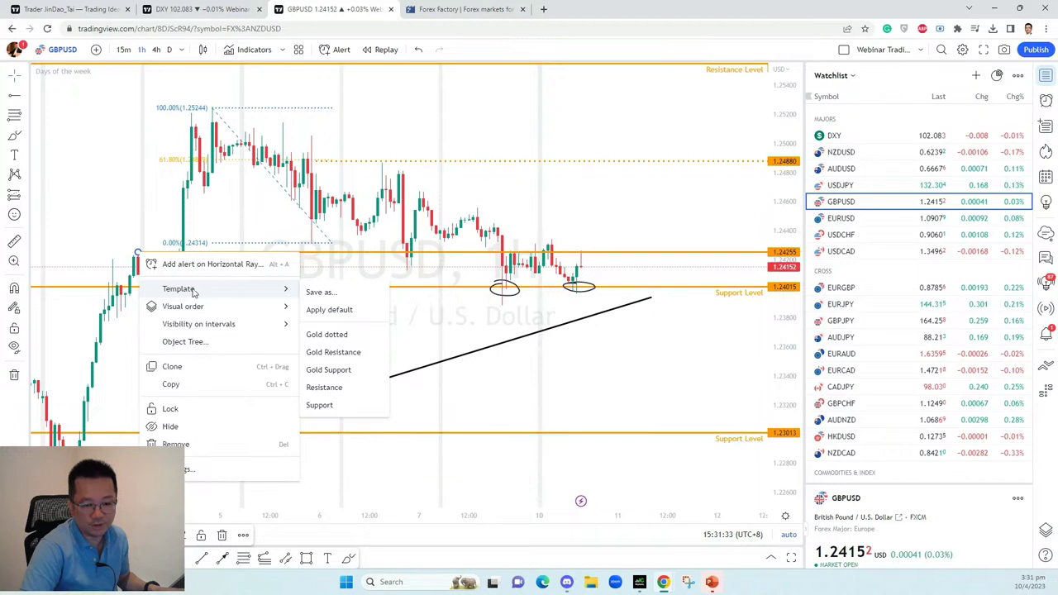
left_click(326, 336)
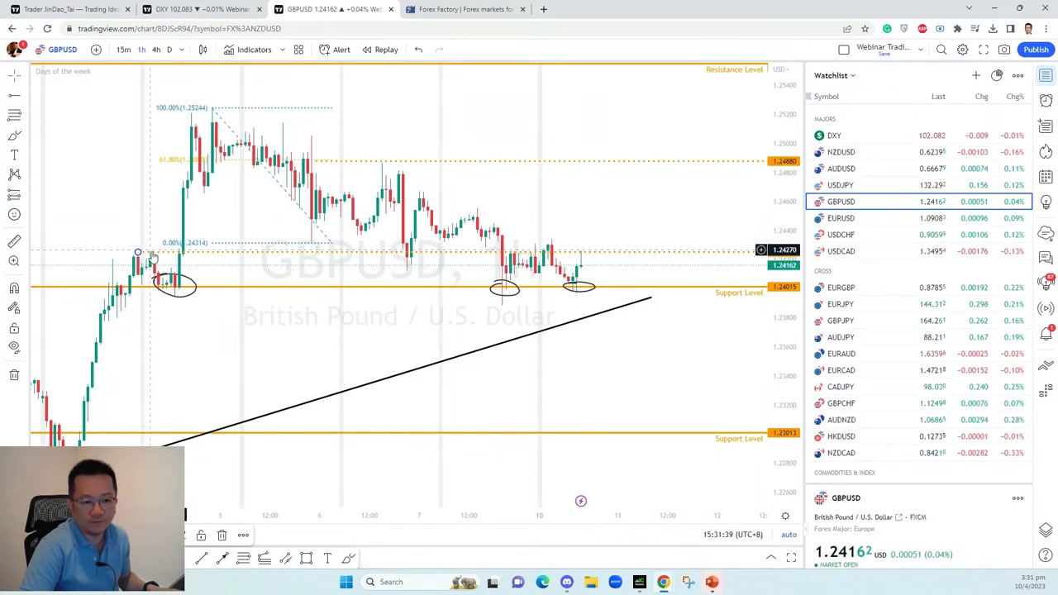
left_click(282, 207)
key("Delete")
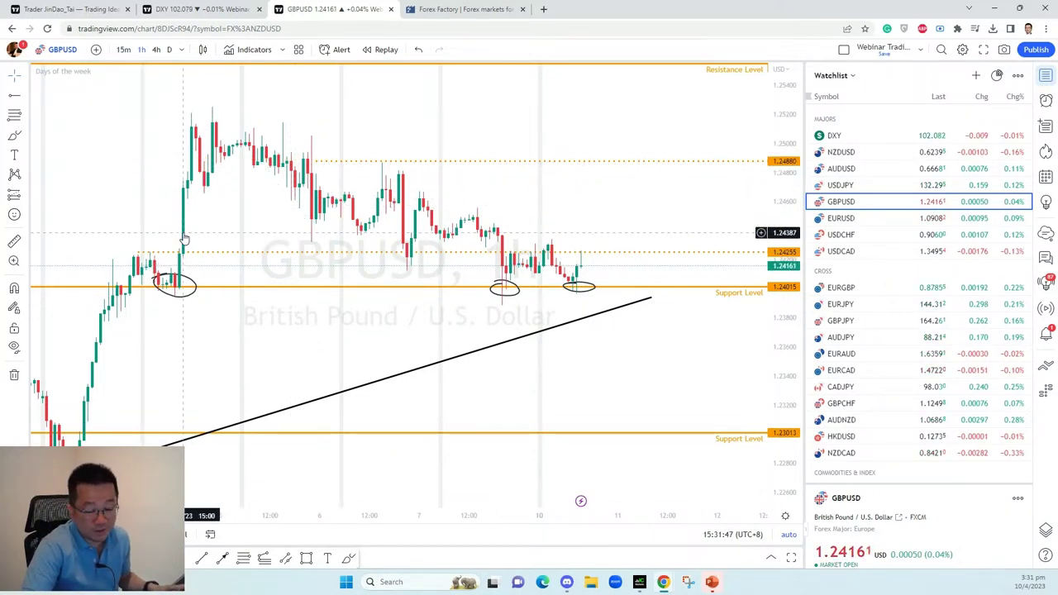
- Place a GBPUSD long position with entry at 1.24308, target at 1.24868 and stop at 1.23995, just below the support level
scroll(583, 253, "up", 3)
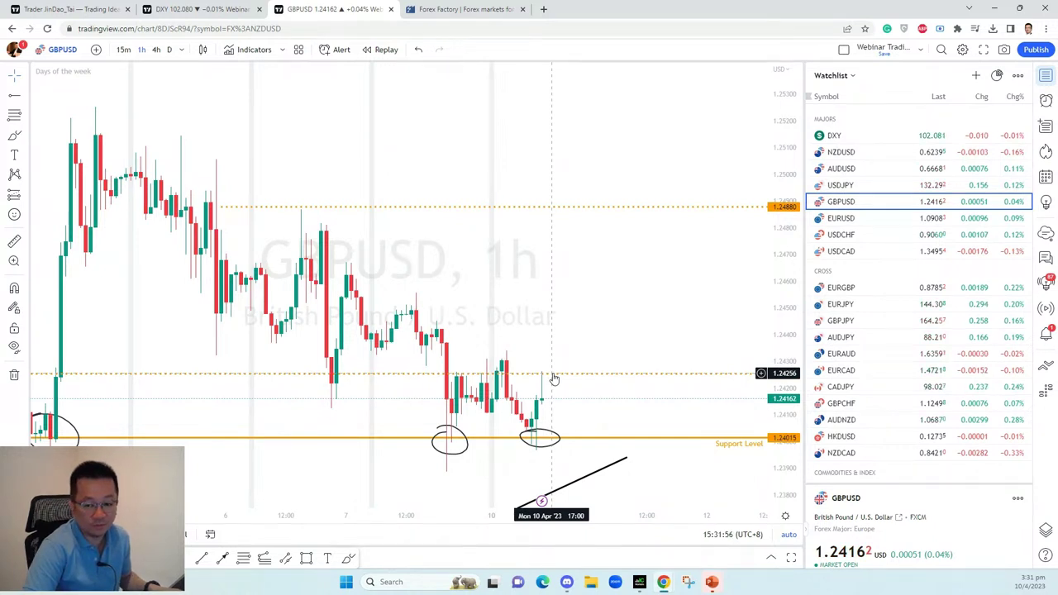
left_click(27, 199)
left_click(56, 197)
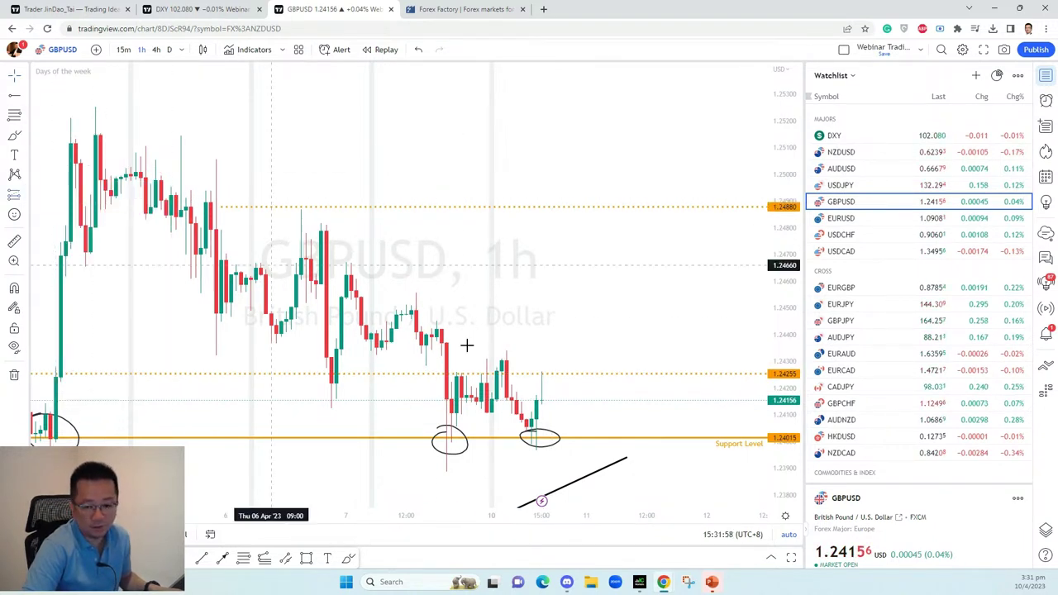
left_click(566, 359)
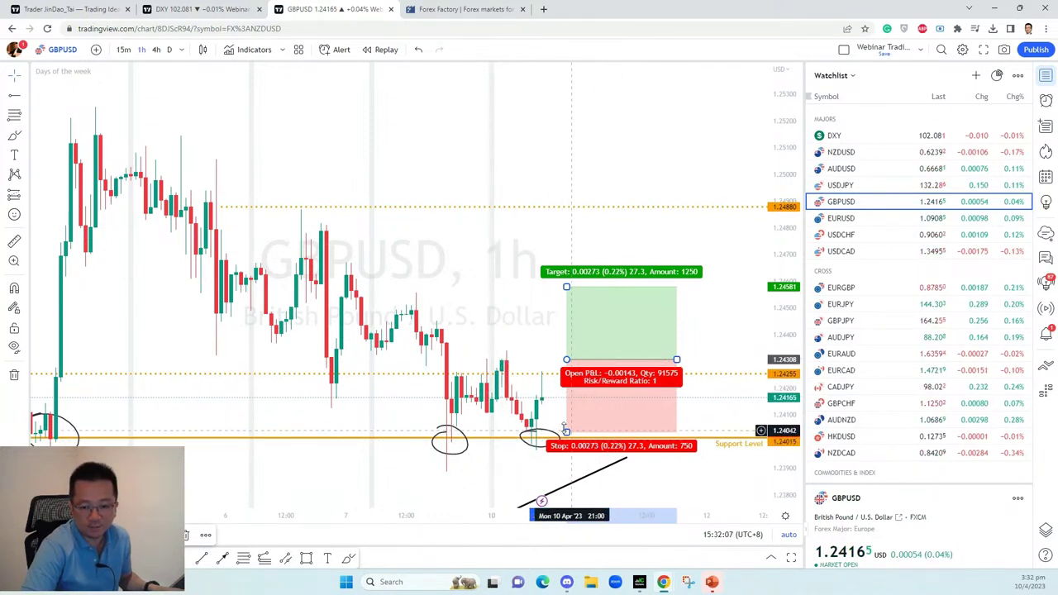
left_click_drag(566, 287, 602, 208)
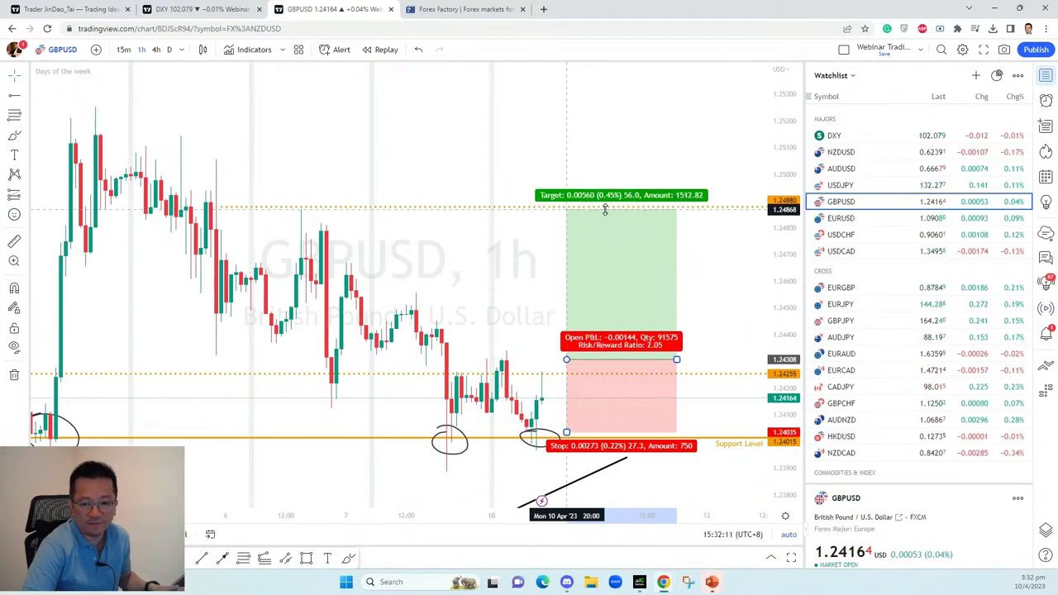
mouse_move(566, 432)
left_mouse_down()
mouse_move(569, 452)
mouse_move(573, 445)
left_mouse_up()
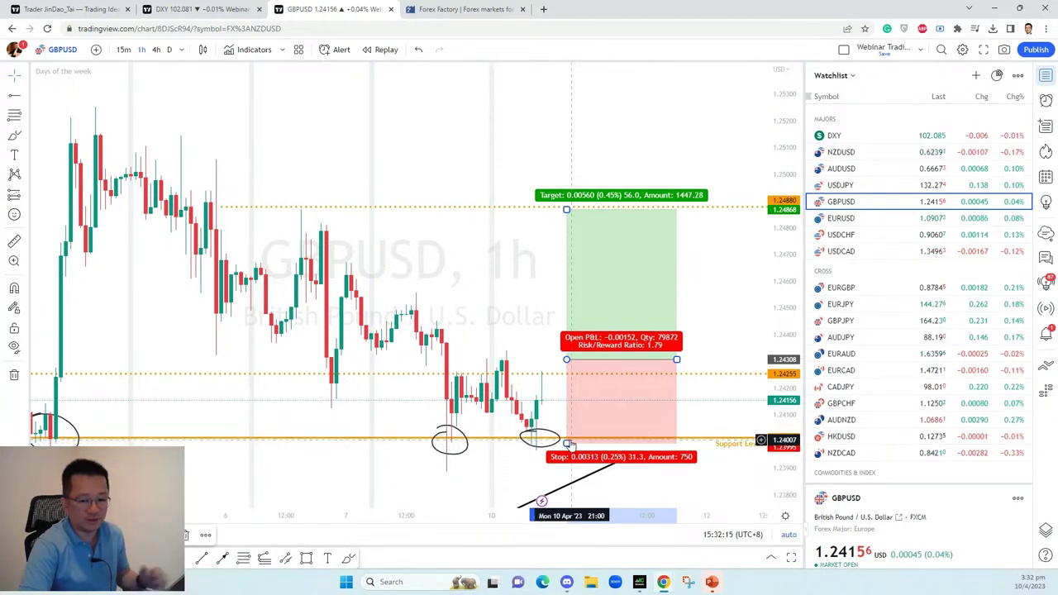
left_click(699, 385)
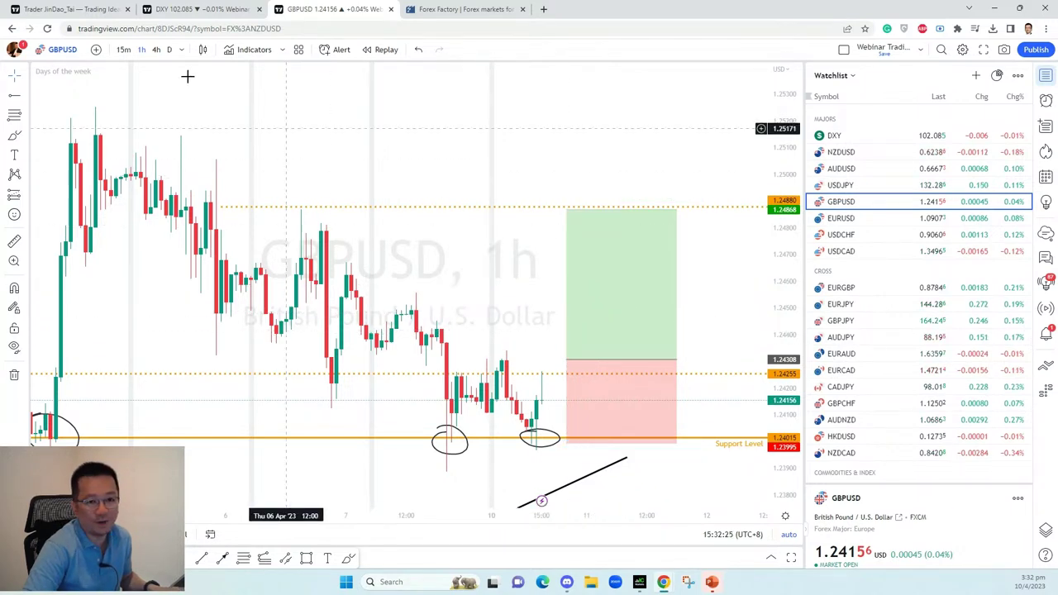
- Open the trade plan note on the DXY chart for editing and bring its GBPUSD line into view
left_click(196, 9)
double_click(483, 285)
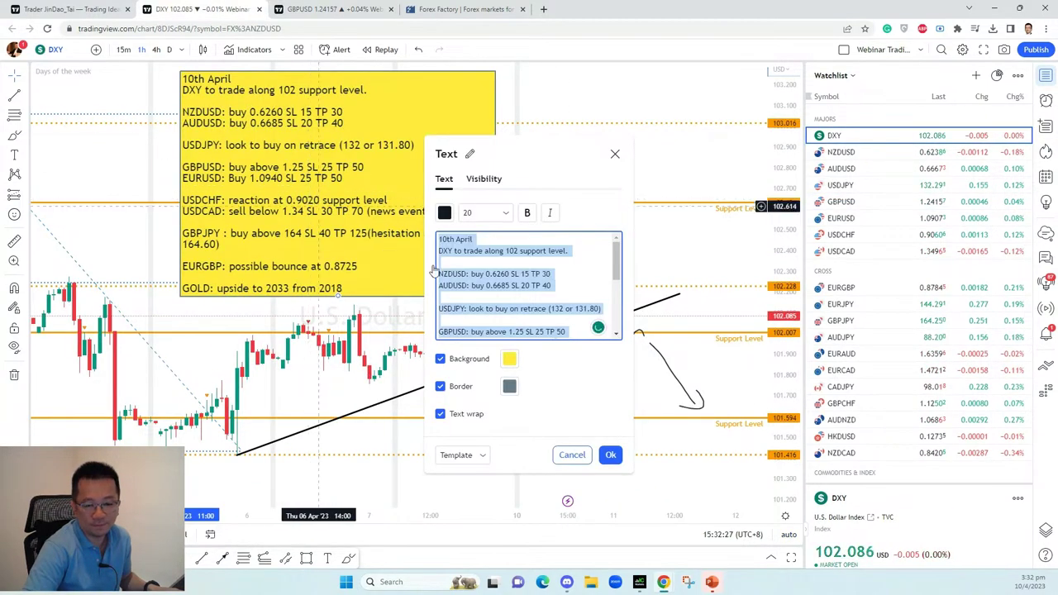
left_click(485, 299)
scroll(481, 297, "down", 1)
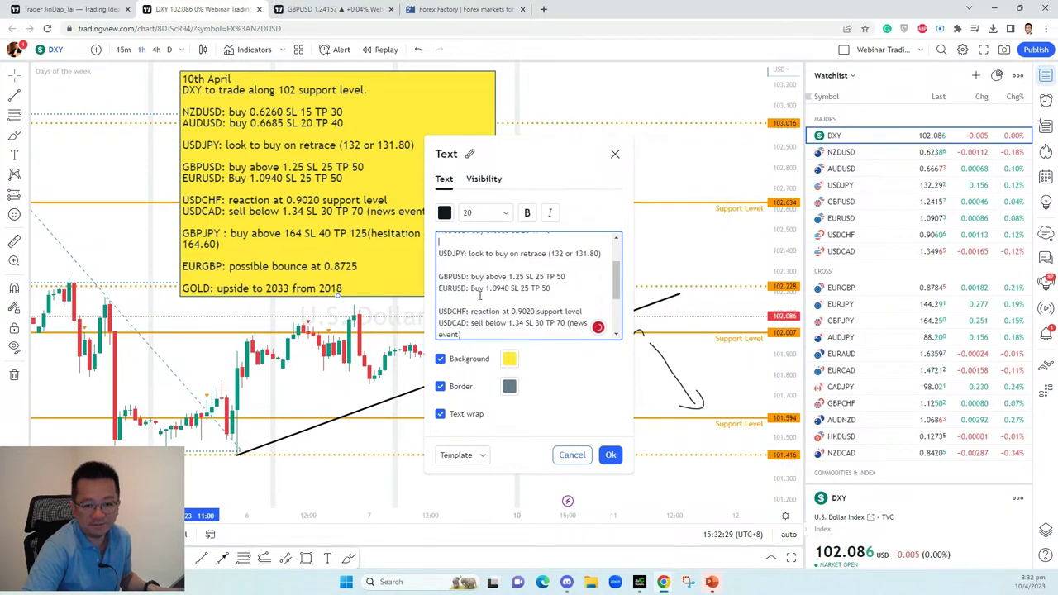
- Update the GBPUSD line in the yellow trade-plan note to "buy above 1.2430 SL 30 TP 60"
left_click(520, 278)
type("4")
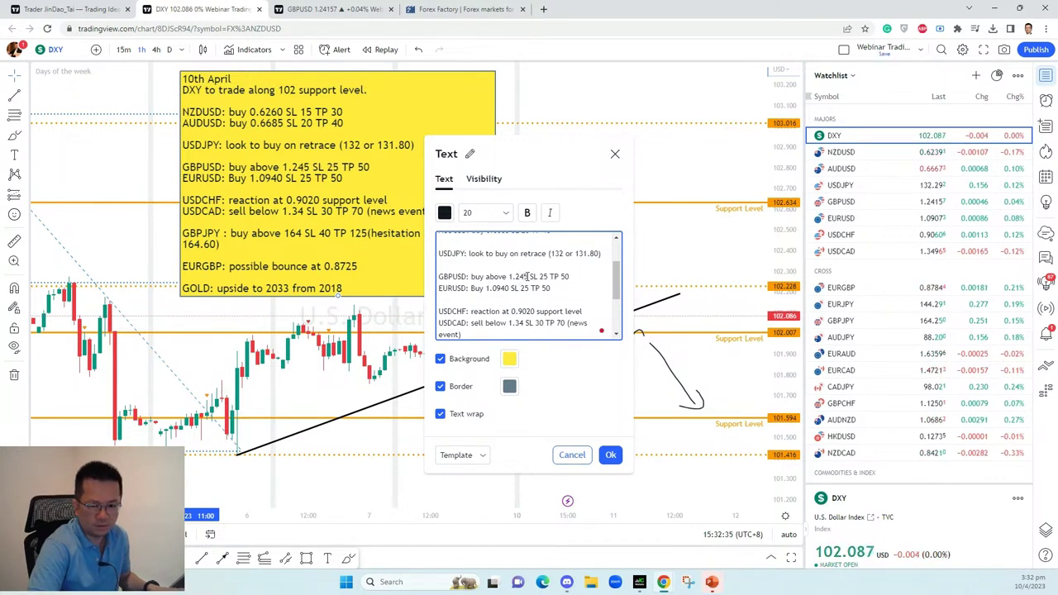
type("30")
key("Delete")
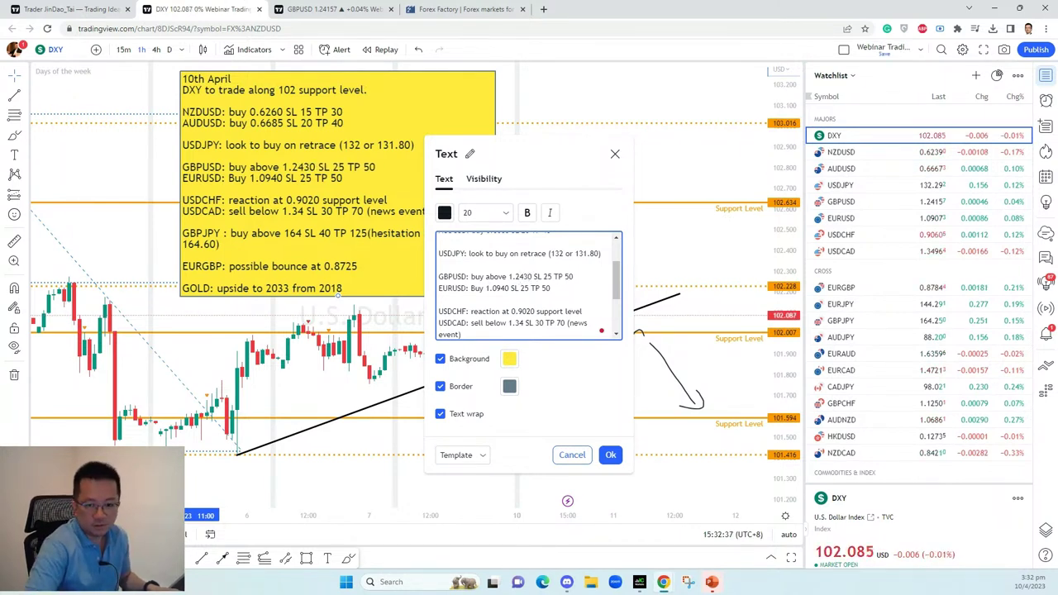
type("30 TP ")
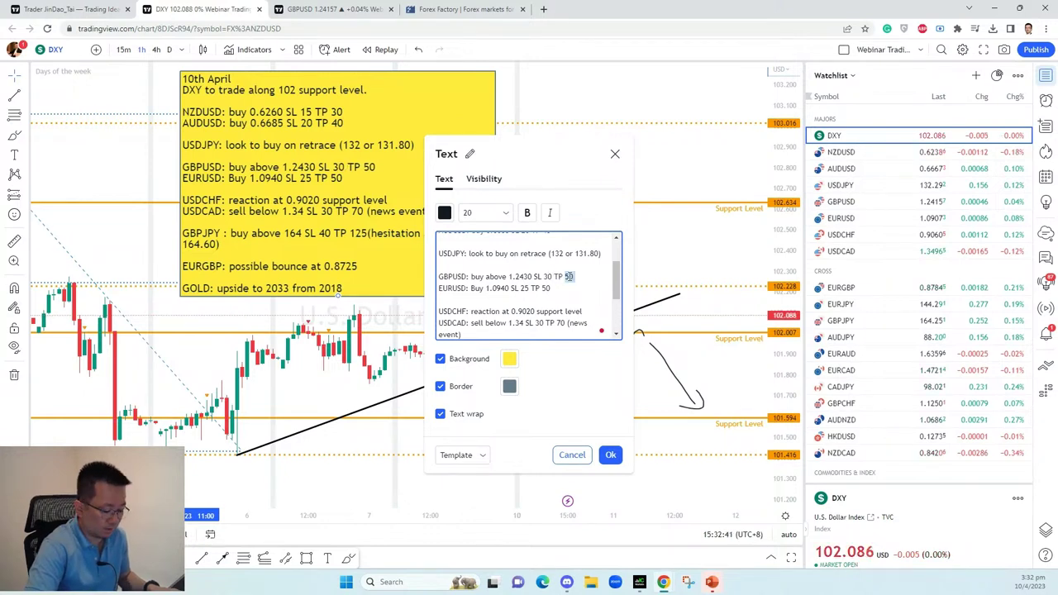
type("60")
left_click(609, 456)
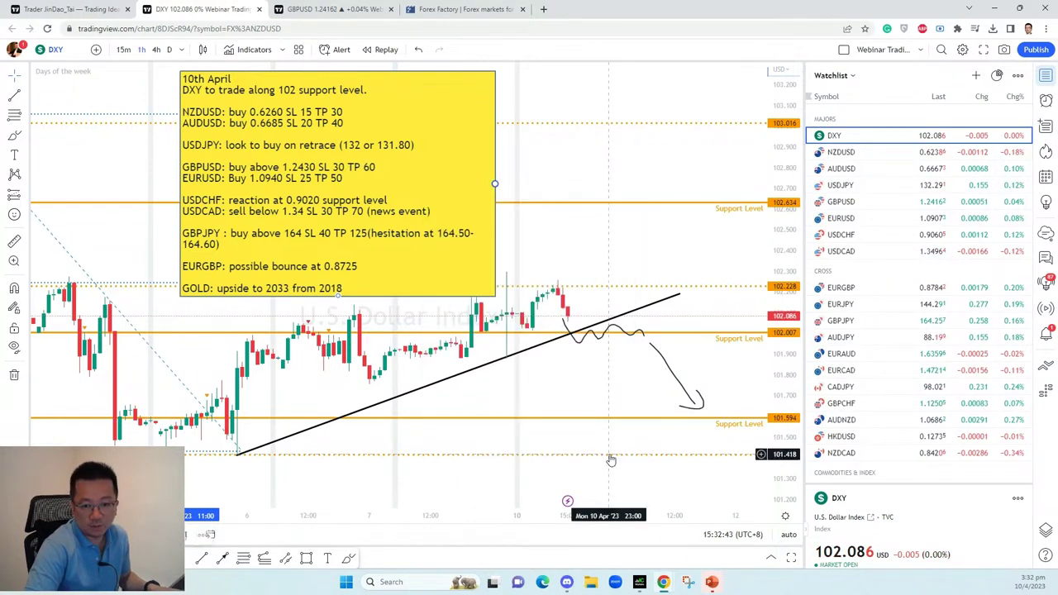
- Check the entry, stop and target of the long position on the GBPUSD chart
key("ctrl+Tab")
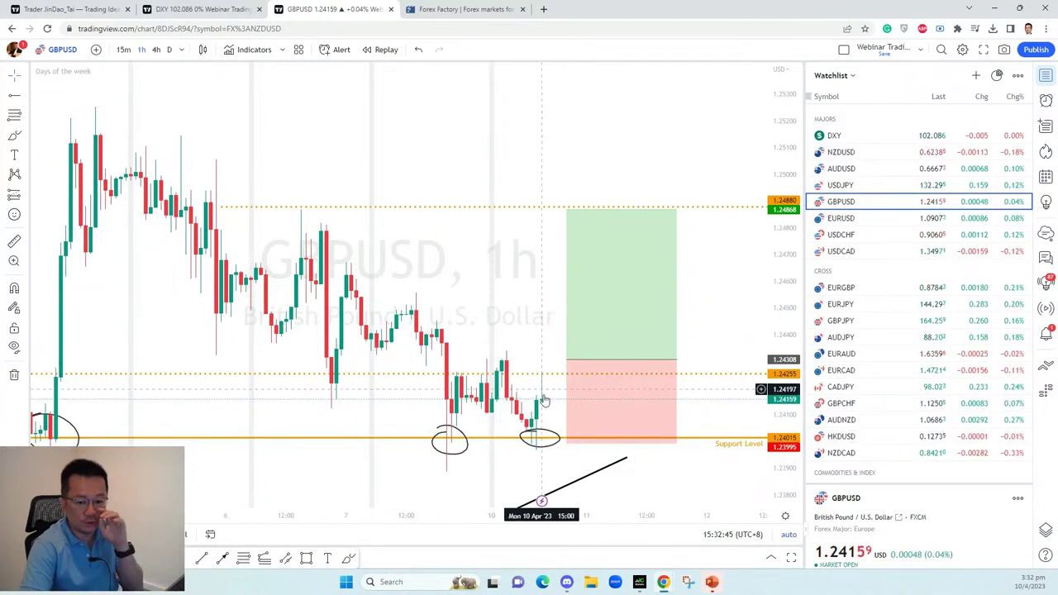
left_click(592, 358)
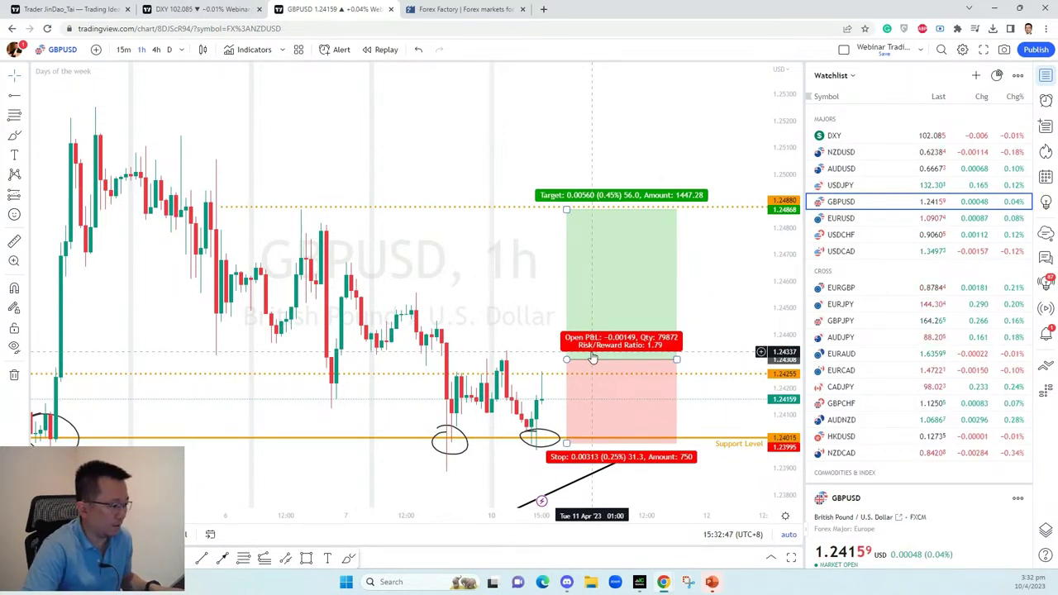
left_click(552, 333)
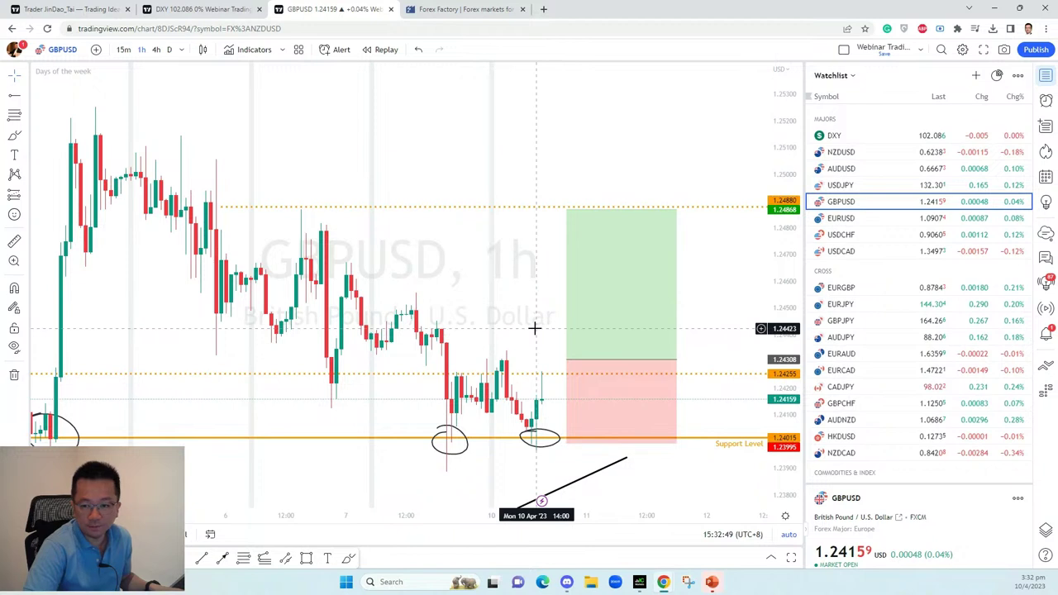
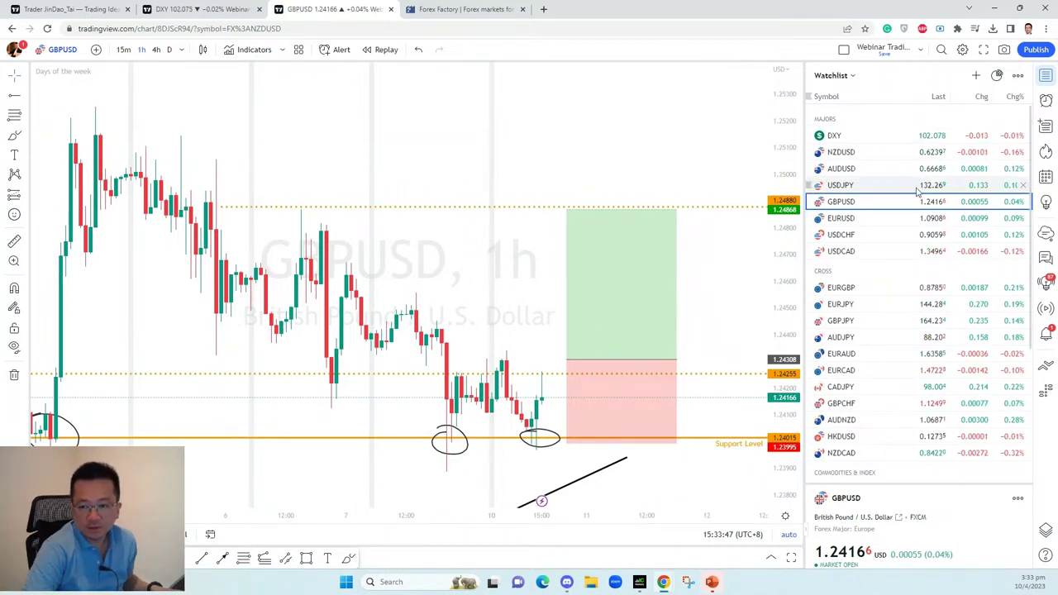
- Delete the "sell from here" note, the dotted line behind it and the long position from the EURUSD chart
left_click(874, 221)
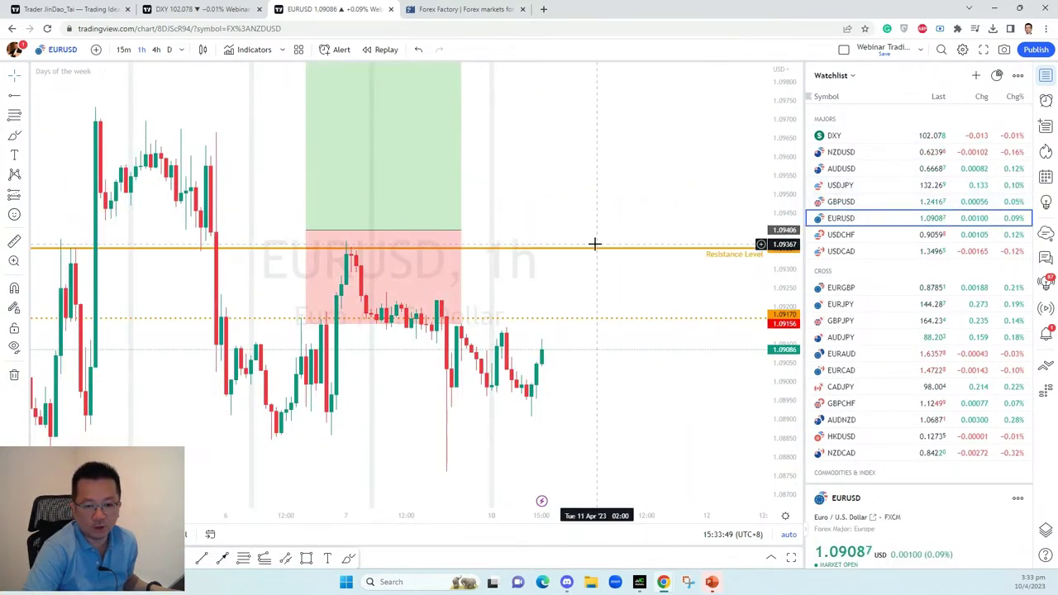
scroll(595, 244, "down", 2)
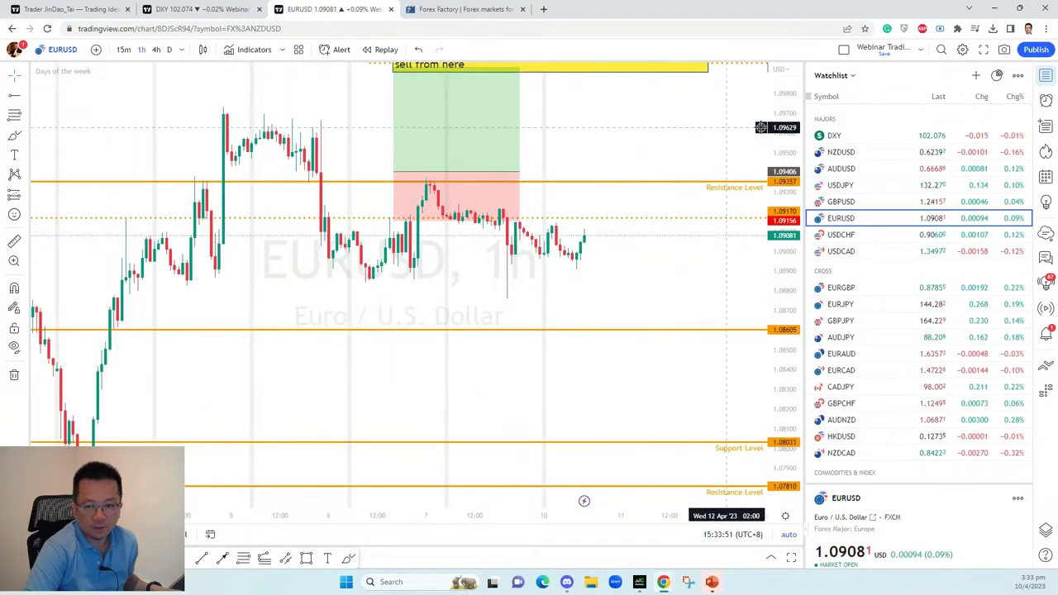
left_click_drag(775, 130, 783, 192)
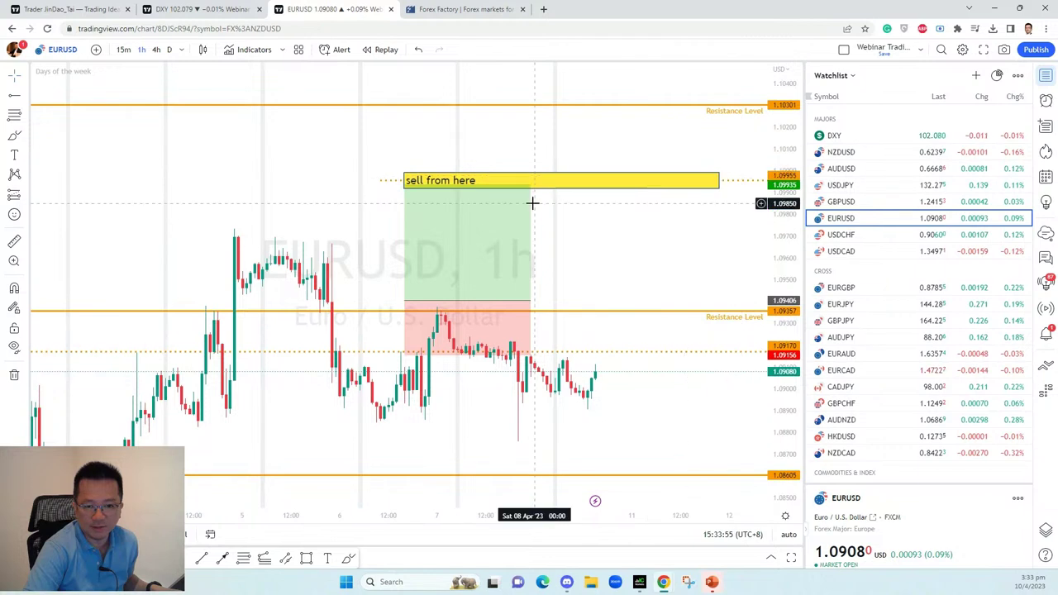
left_click(633, 189)
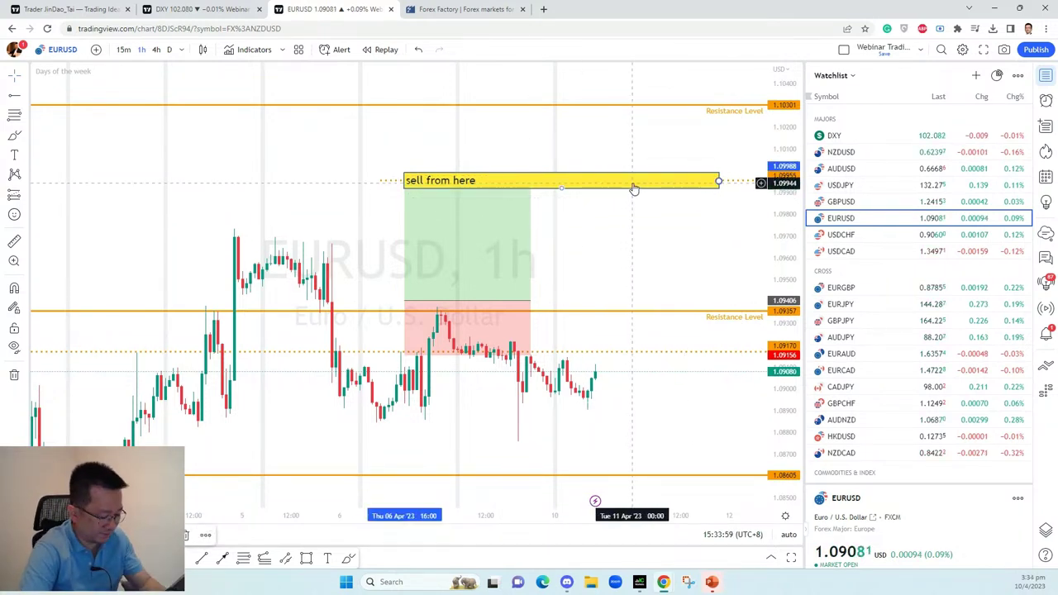
key("Delete")
left_click(633, 187)
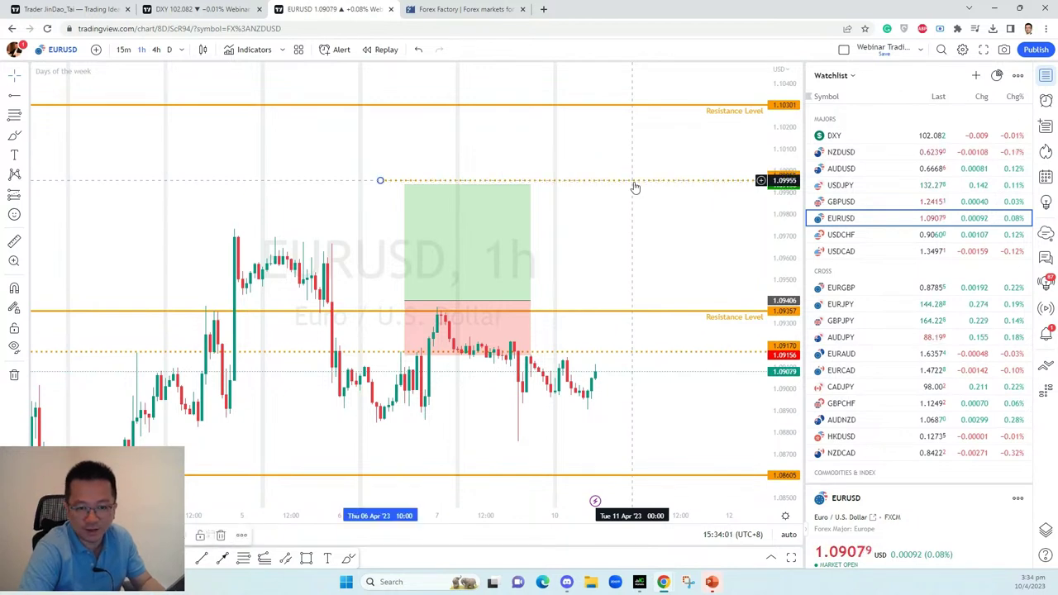
key("Delete")
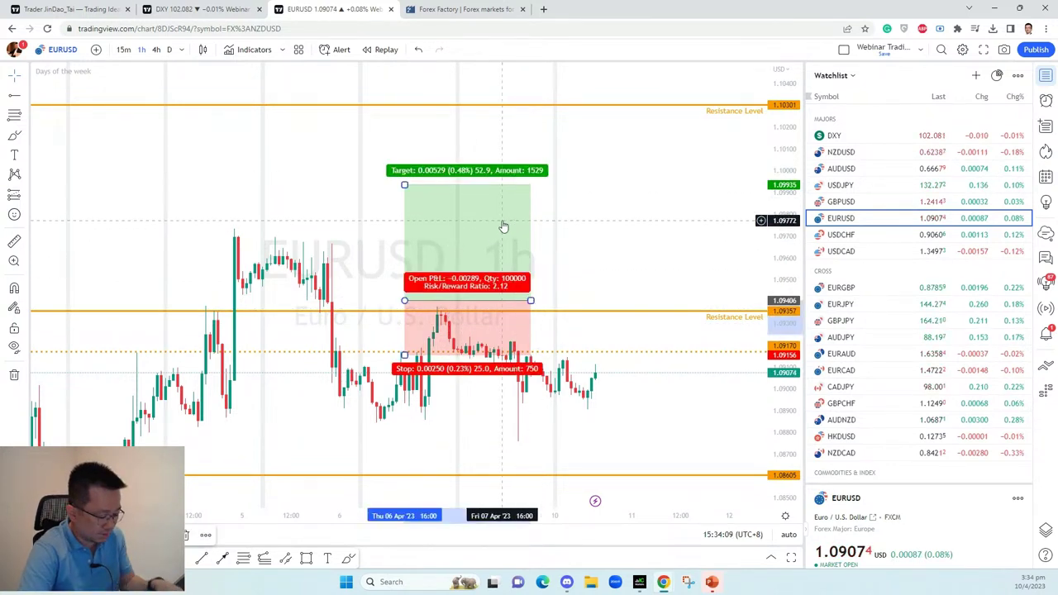
key("Delete")
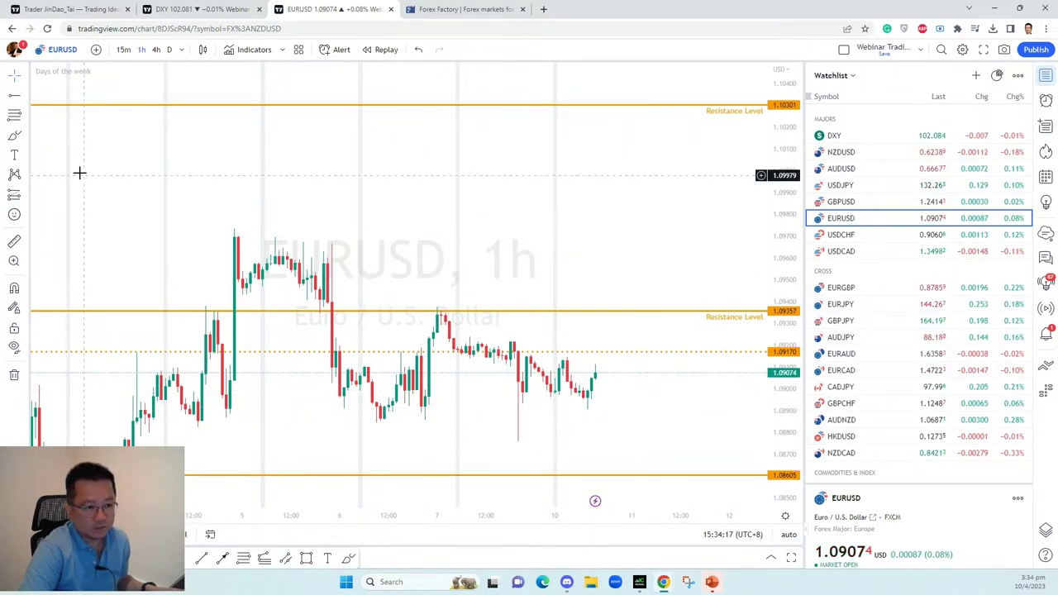
- Move the remaining dotted EURUSD level line down to the 10 April lows, at about 1.09004
scroll(211, 318, "down", 3)
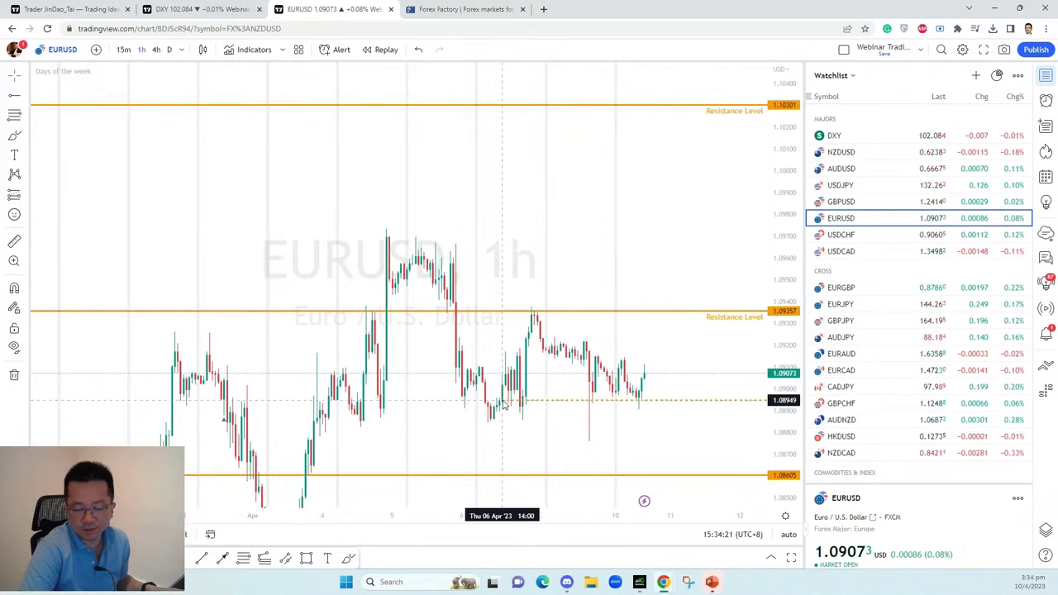
left_click_drag(504, 403, 493, 416)
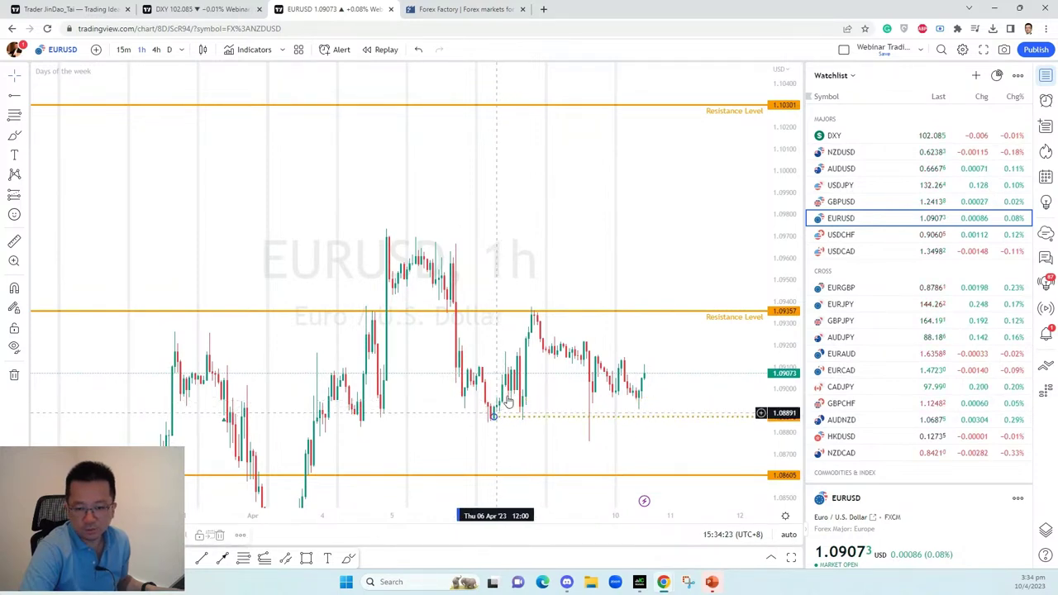
scroll(528, 358, "up", 3)
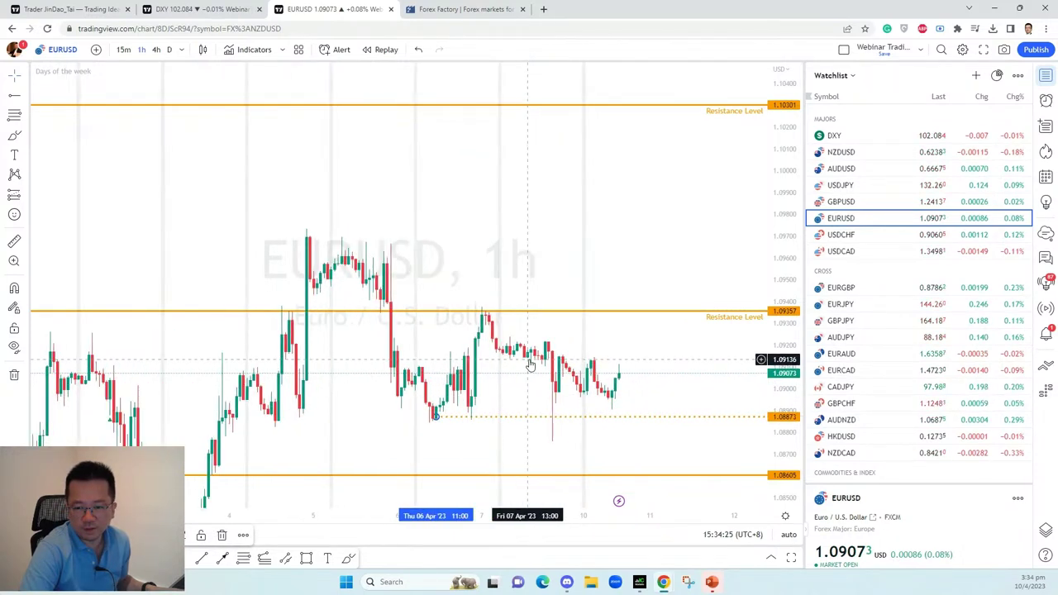
left_click_drag(368, 422, 359, 425)
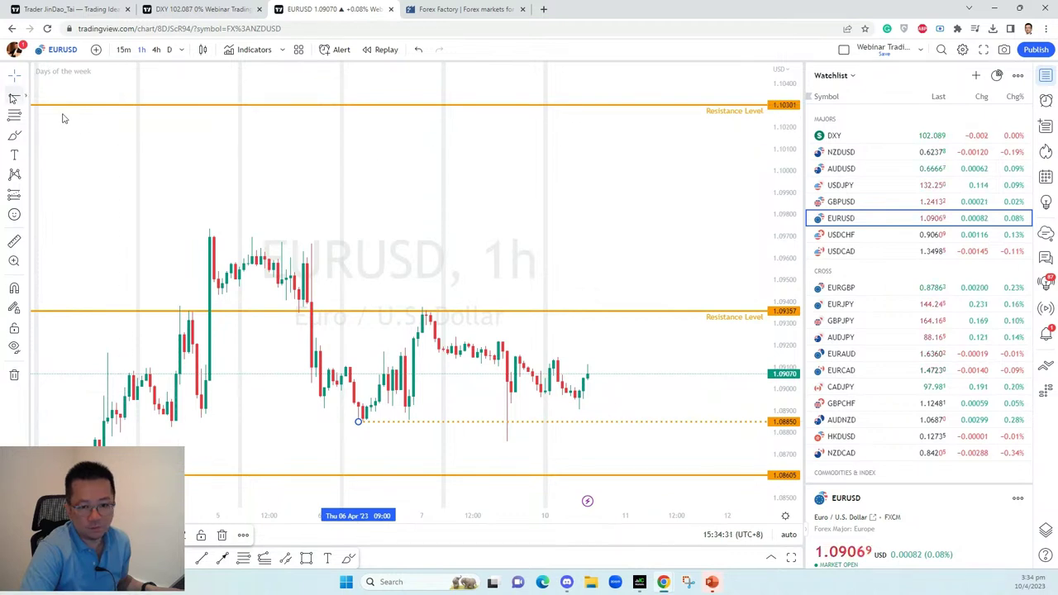
left_click(331, 343)
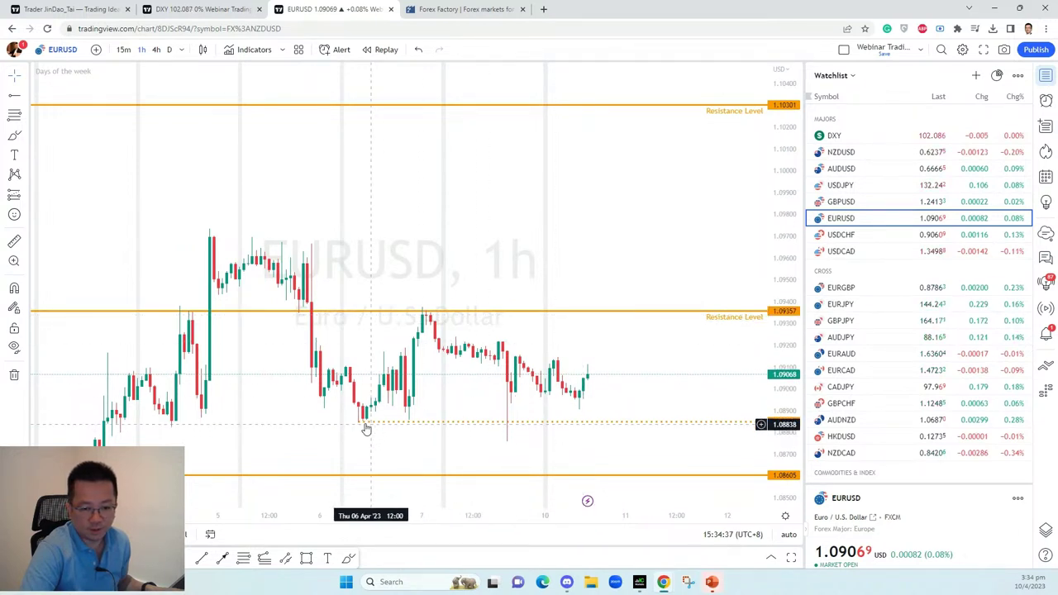
left_click_drag(365, 425, 507, 398)
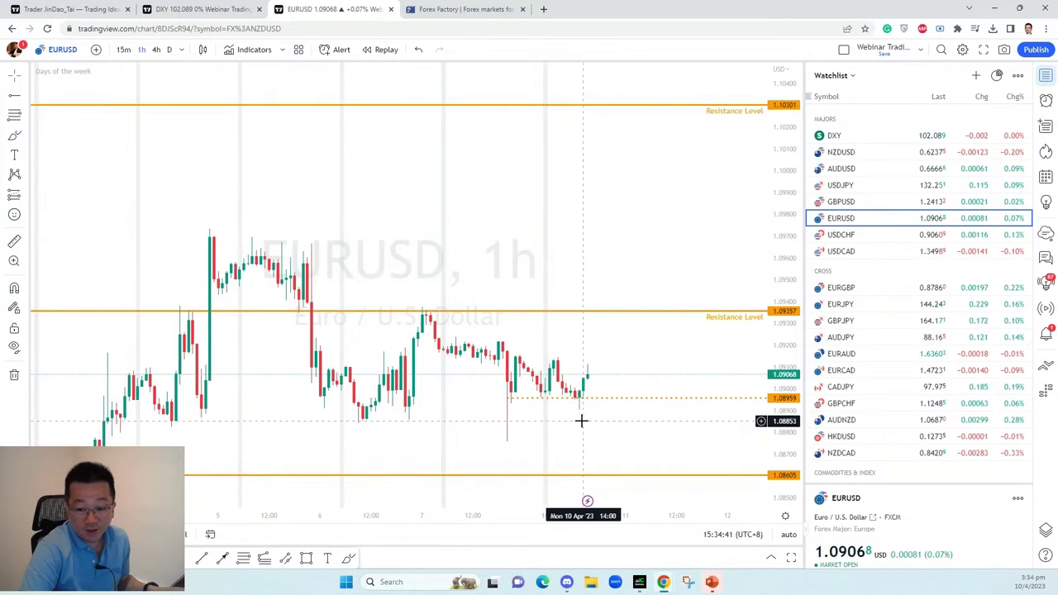
mouse_move(531, 399)
left_mouse_down()
mouse_move(496, 394)
mouse_move(541, 393)
left_mouse_up()
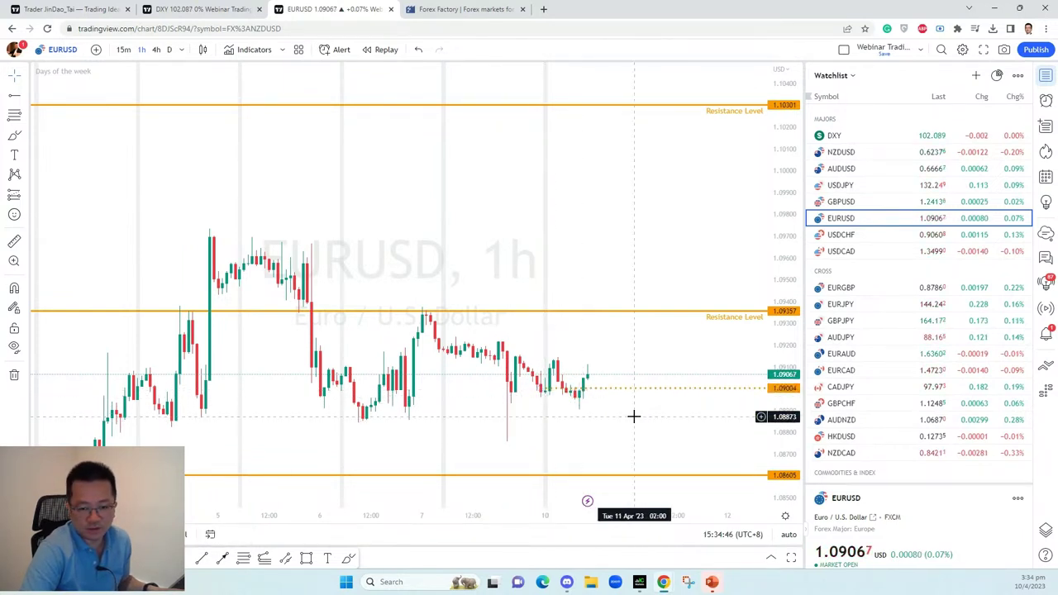
- Add a dotted horizontal ray at about 1.09214 and brush a zigzag price projection from the latest candle up to the 1.09357 resistance level
scroll(634, 416, "up", 2)
mouse_move(780, 417)
left_mouse_down()
mouse_move(779, 394)
mouse_move(779, 413)
left_mouse_up()
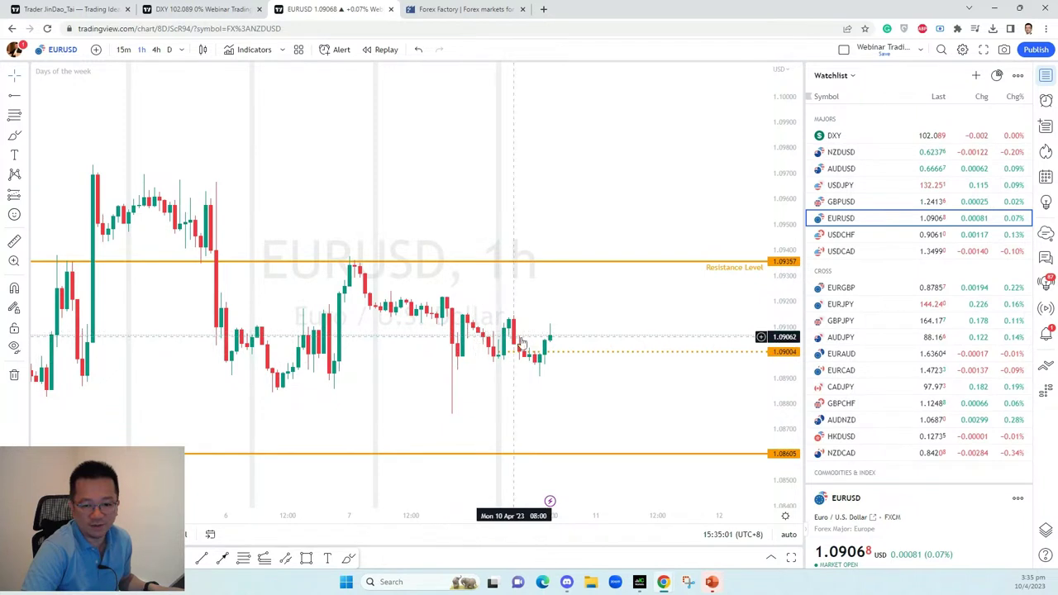
left_click(14, 94)
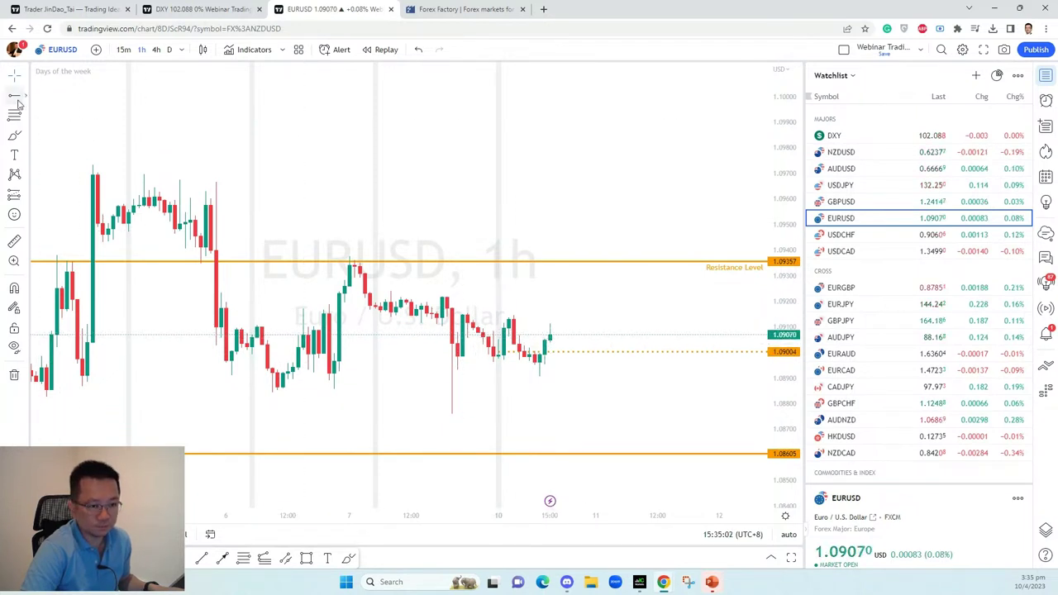
left_click(385, 298)
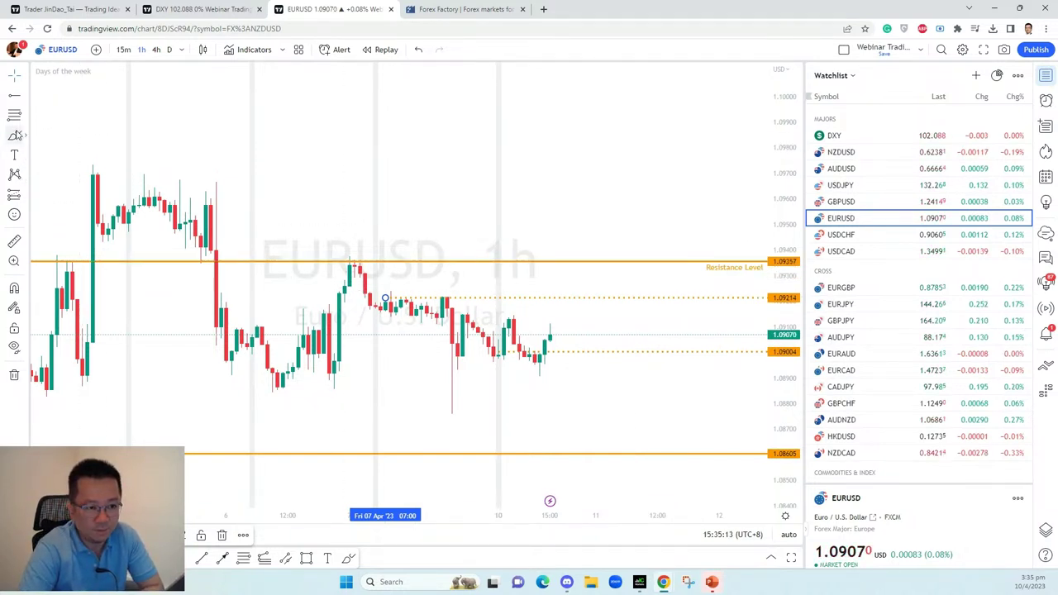
left_click(477, 285)
mouse_move(554, 337)
left_mouse_down()
mouse_move(581, 292)
mouse_move(606, 350)
mouse_move(633, 298)
mouse_move(672, 257)
mouse_move(677, 270)
left_mouse_up()
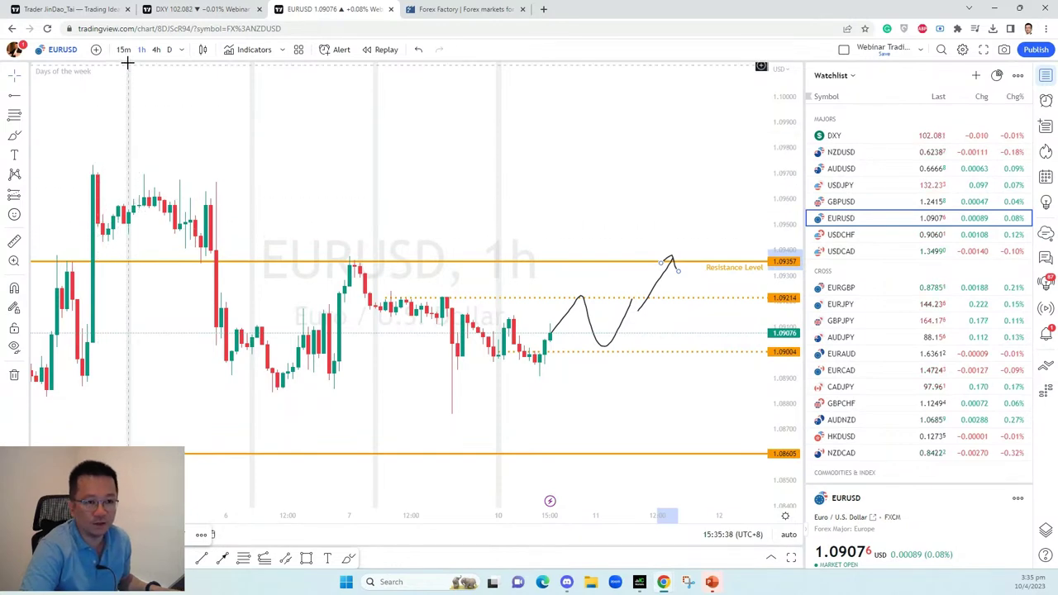
- Change the EURUSD line in the DXY chart's yellow note to "trade along 1.09 no clear direction"
left_click(206, 10)
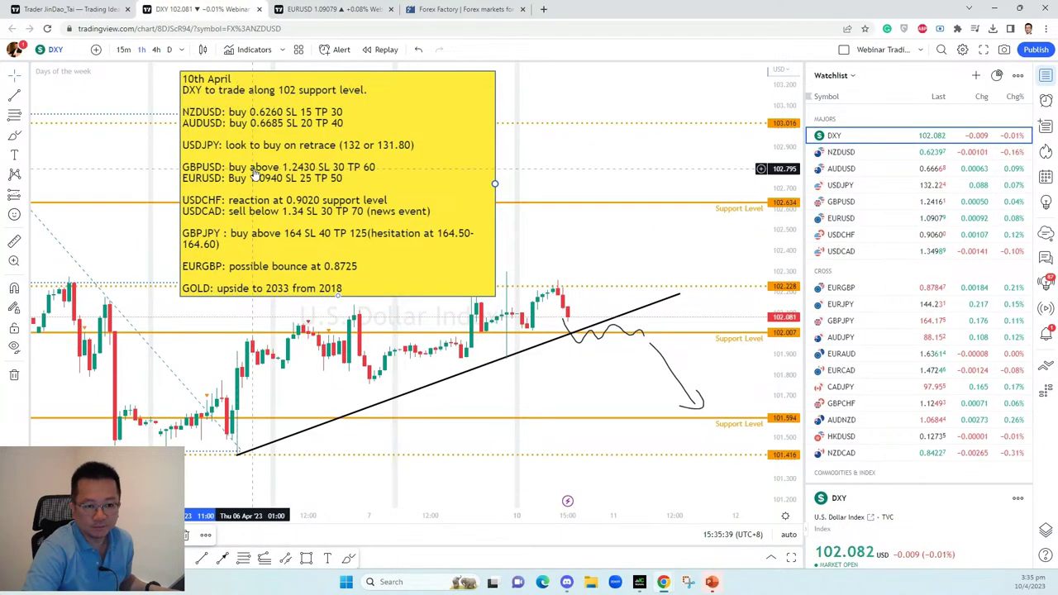
double_click(460, 285)
left_click(459, 285)
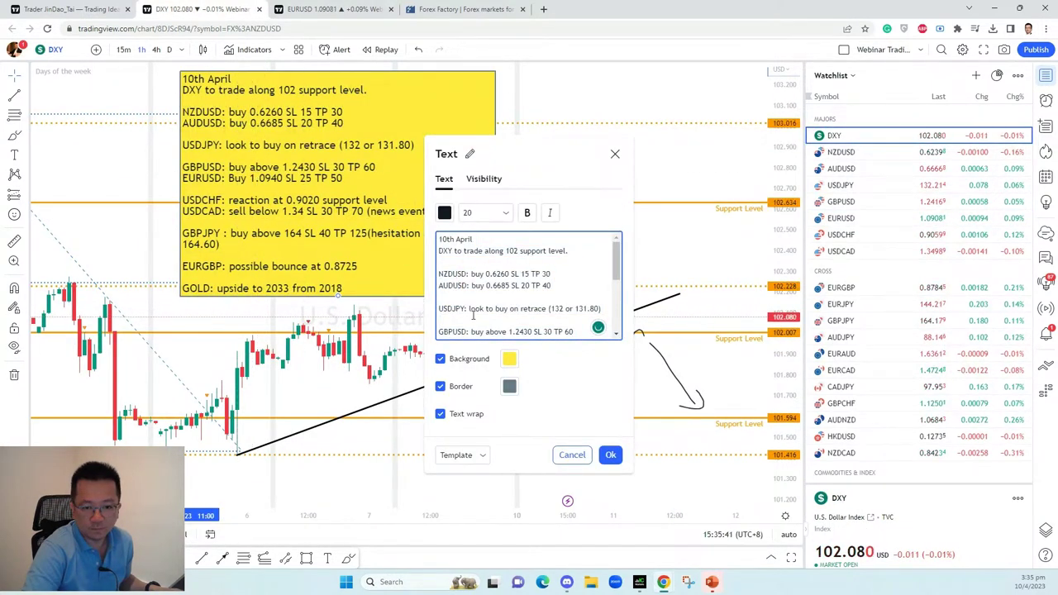
scroll(473, 313, "down", 1)
left_click_drag(470, 289, 557, 289)
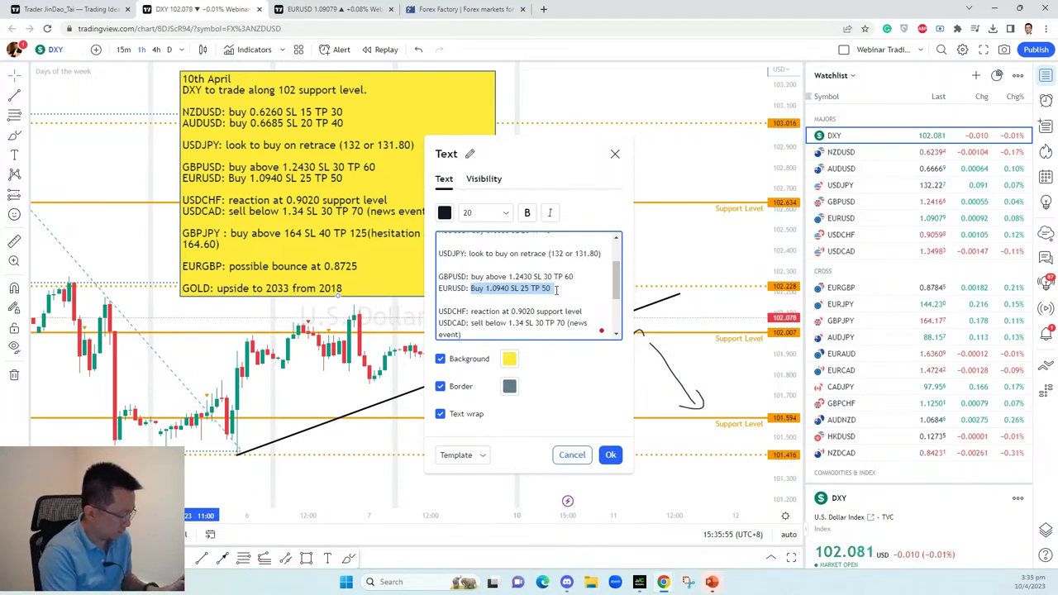
type("trade along 1.09")
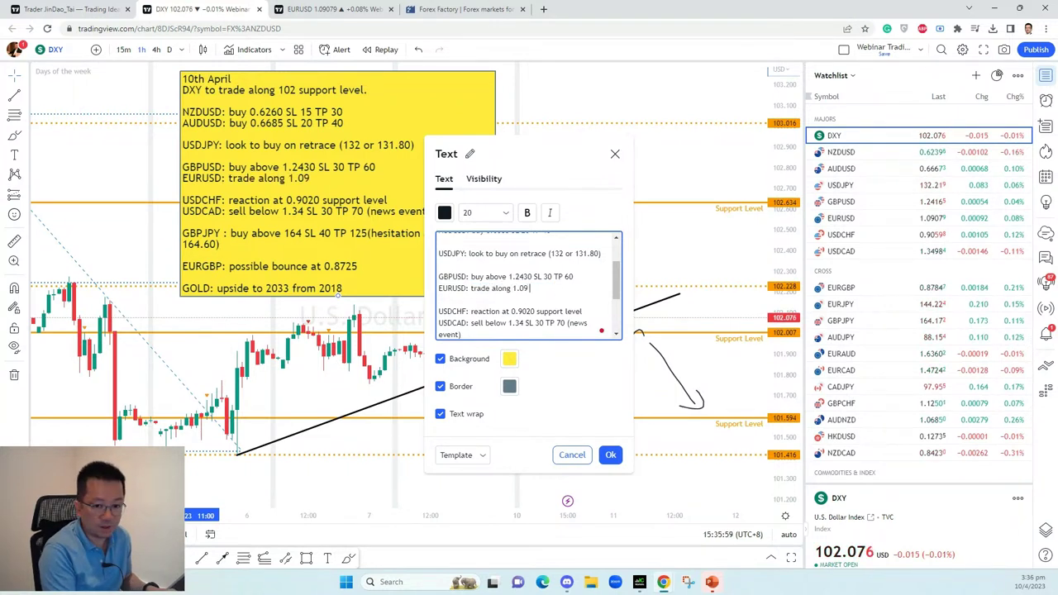
type(" no clear")
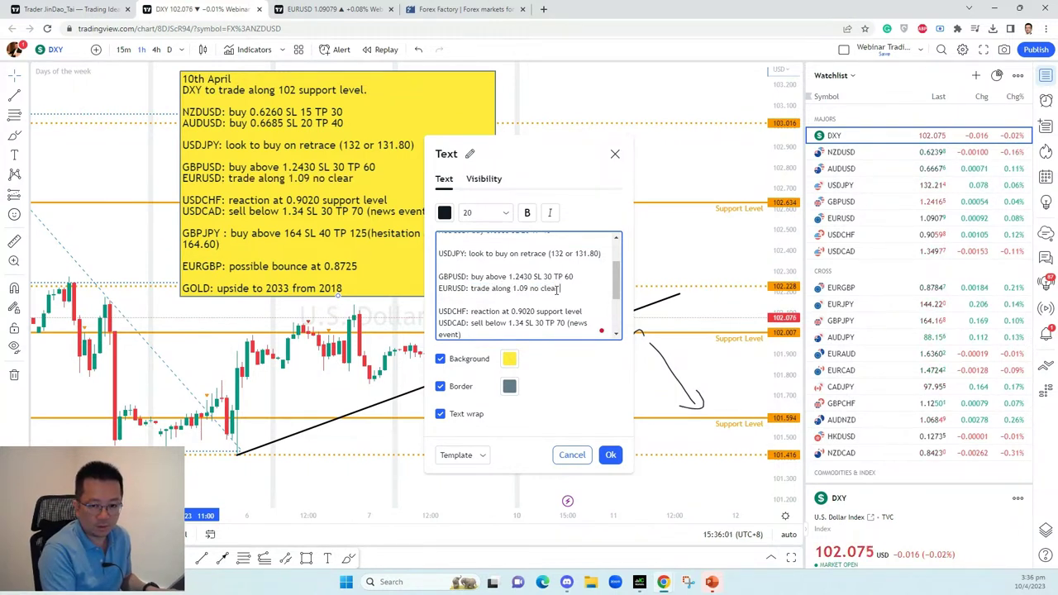
type(" direction")
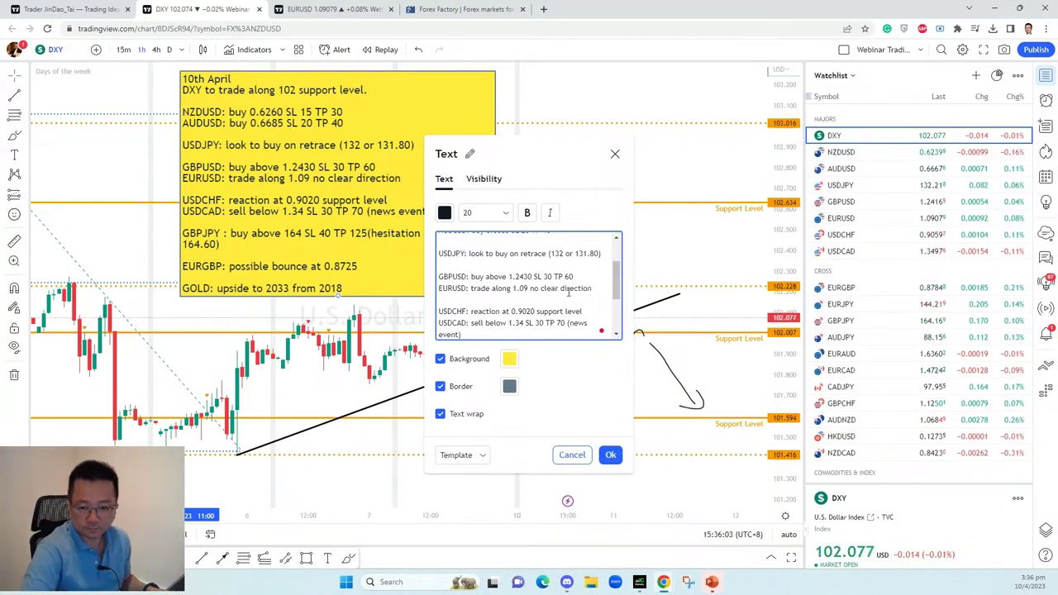
left_click(609, 454)
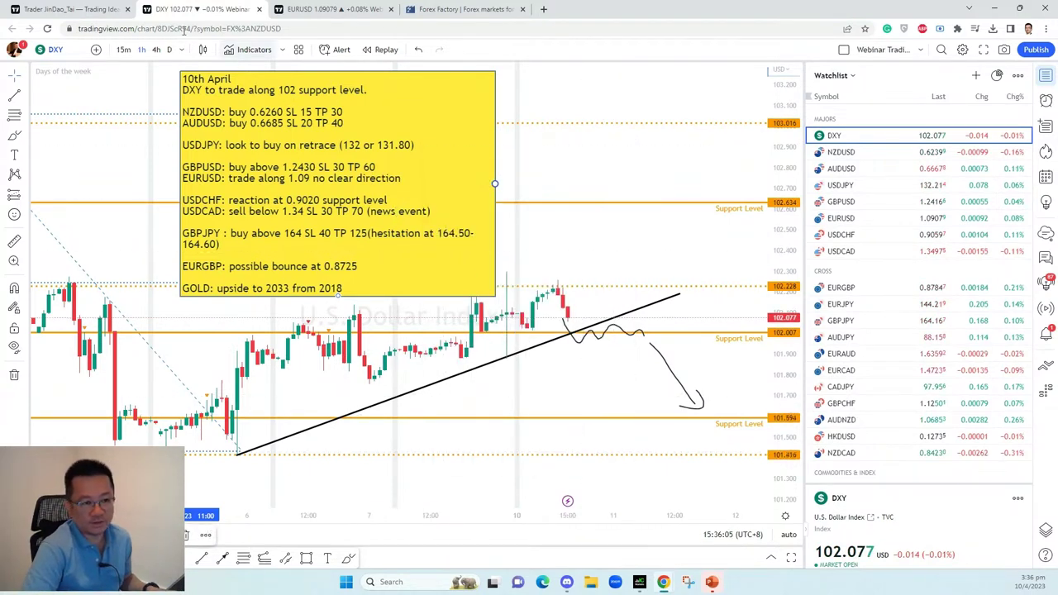
- Look through the published ideas on the trader's profile page and return to the EURUSD chart
left_click(70, 9)
scroll(384, 266, "down", 2)
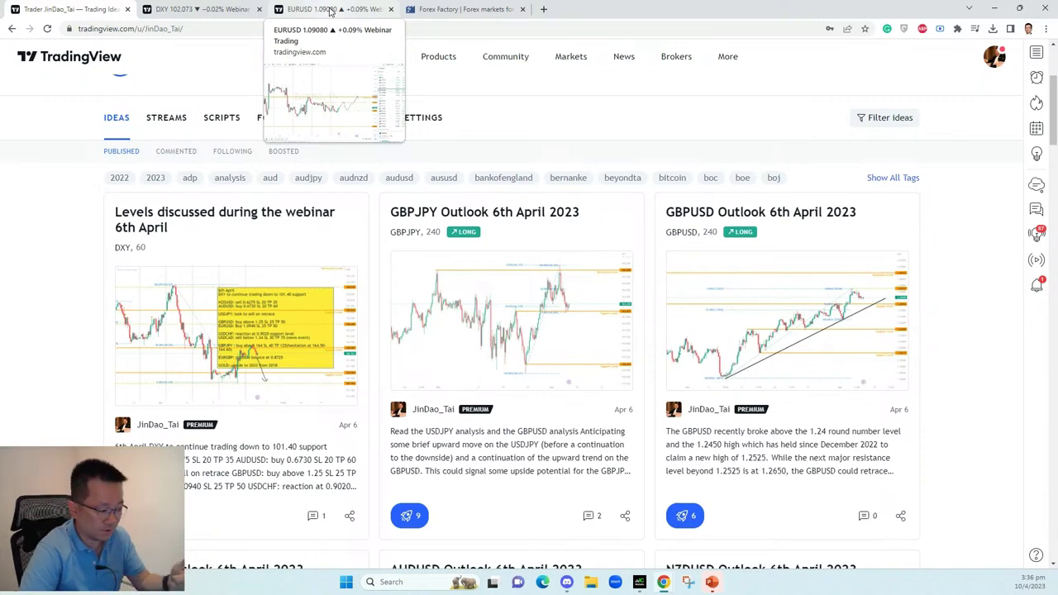
left_click(330, 10)
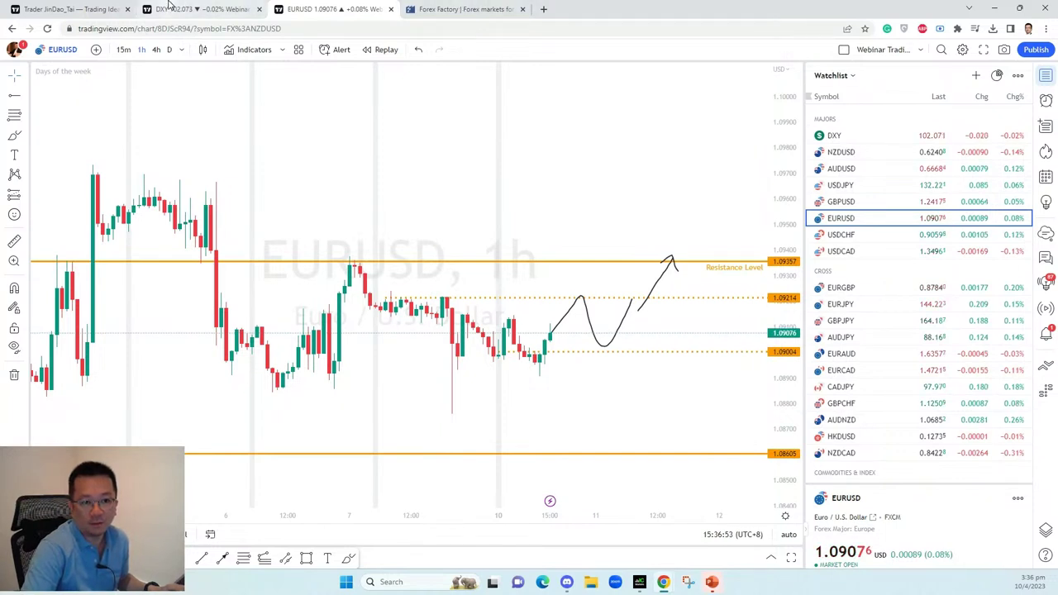
- Open the USDCHF chart and remove its old drawings, including the position boxes and all the support level lines
left_click(838, 234)
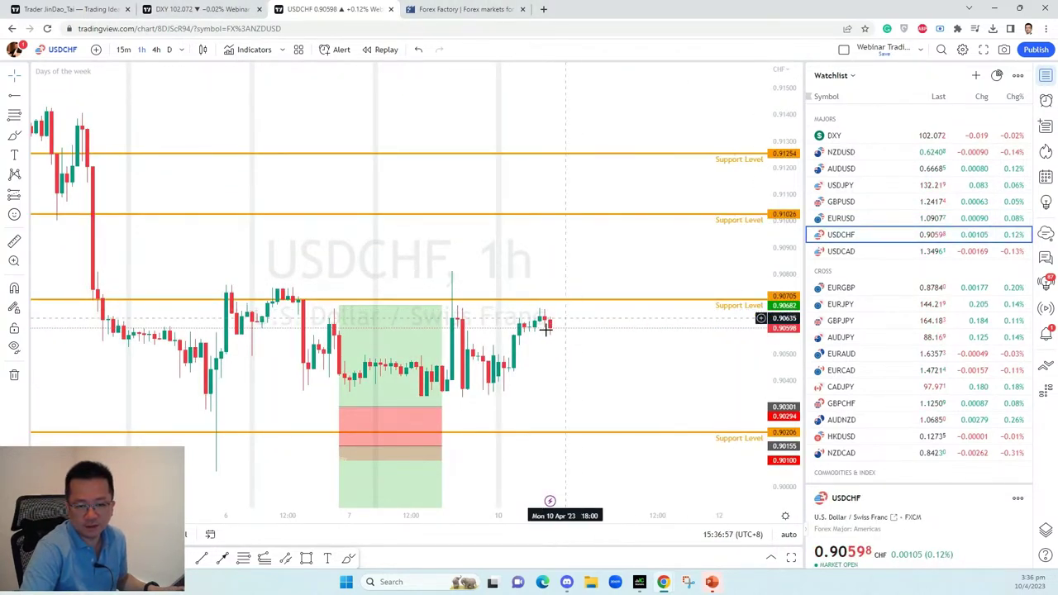
left_click_drag(545, 326, 590, 330)
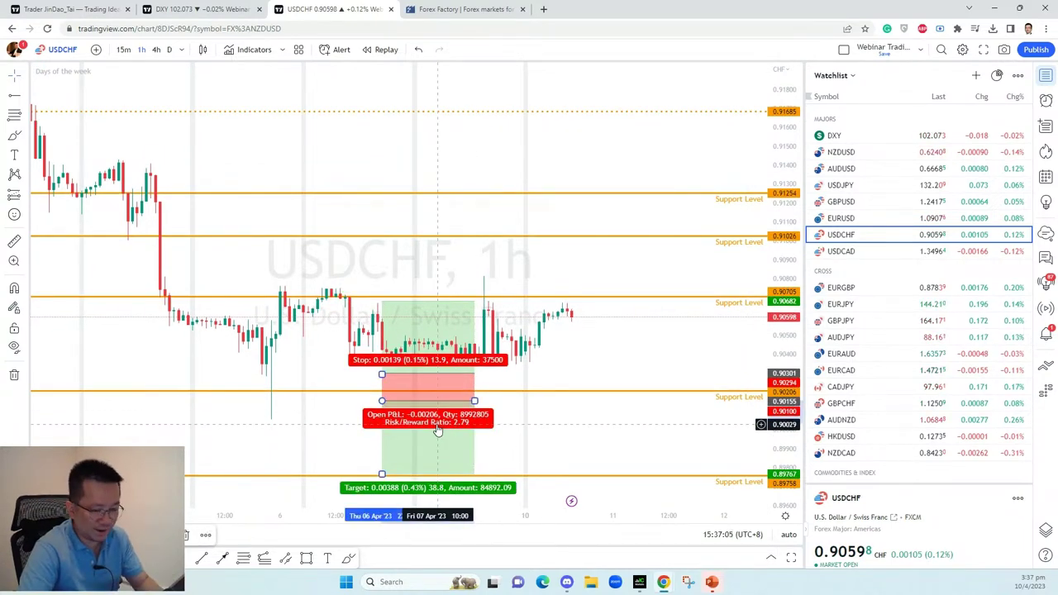
key("ctrl+z")
key("ctrl+z")
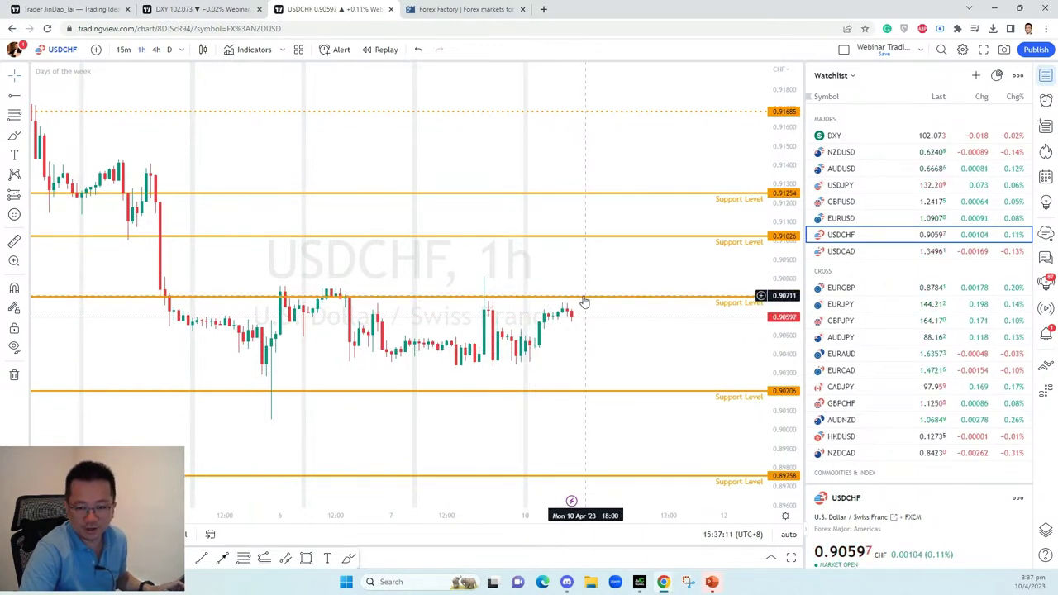
right_click(609, 281)
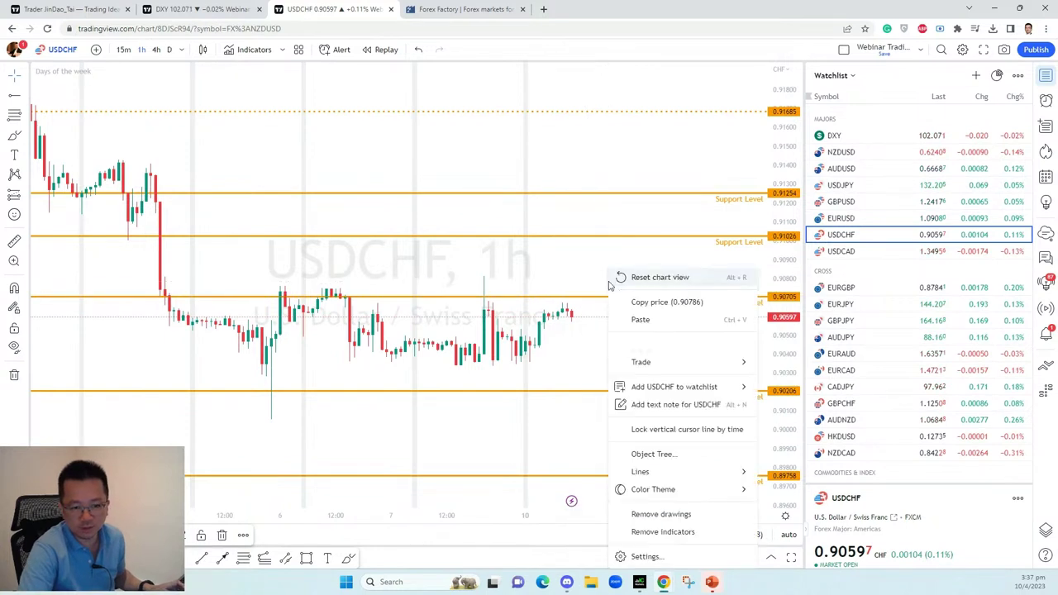
left_click(15, 375)
left_click(58, 372)
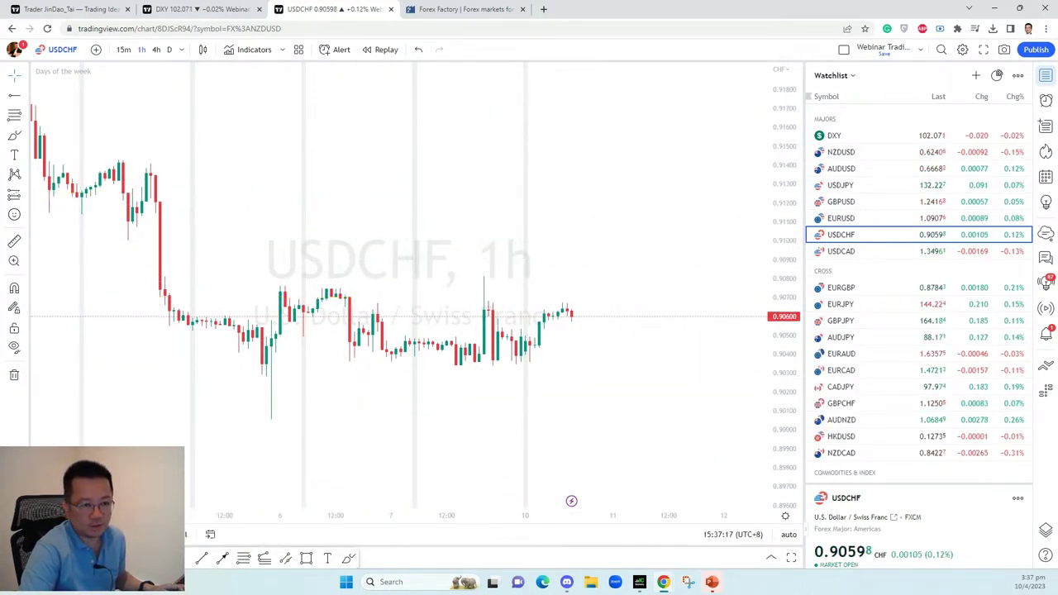
- Add a horizontal ray at about 0.90734 from the 6 April high on USDCHF and style it with the gold resistance template
left_click(14, 94)
left_click(284, 293)
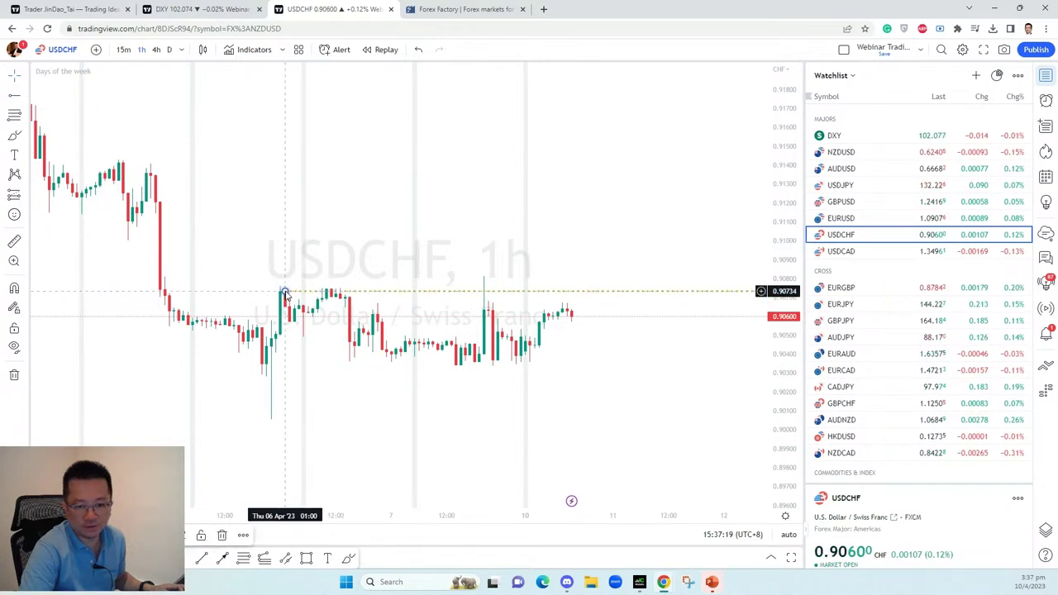
right_click(284, 292)
mouse_move(373, 326)
left_click(467, 390)
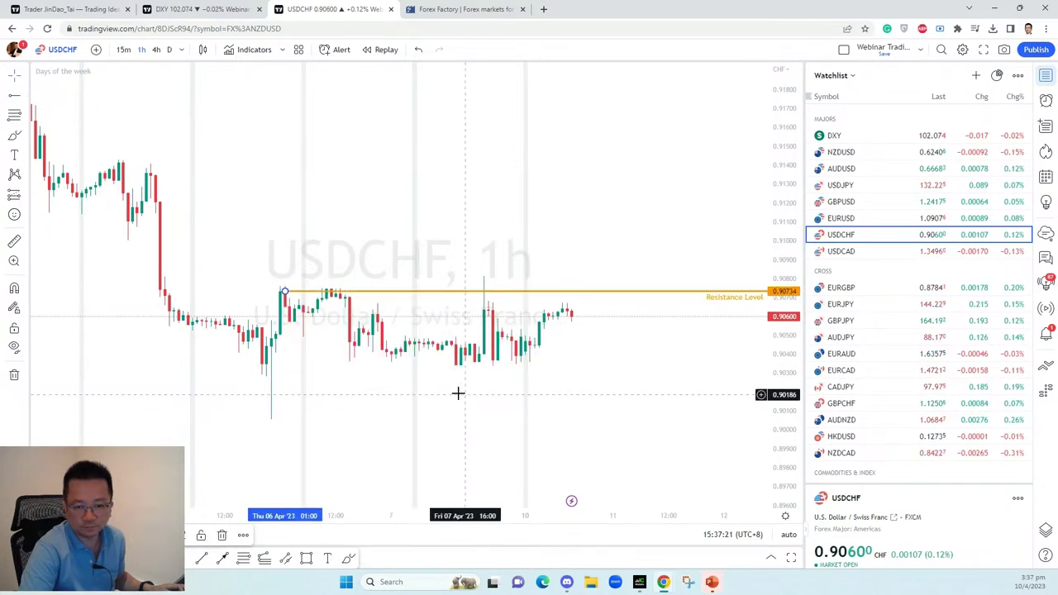
left_click(458, 394)
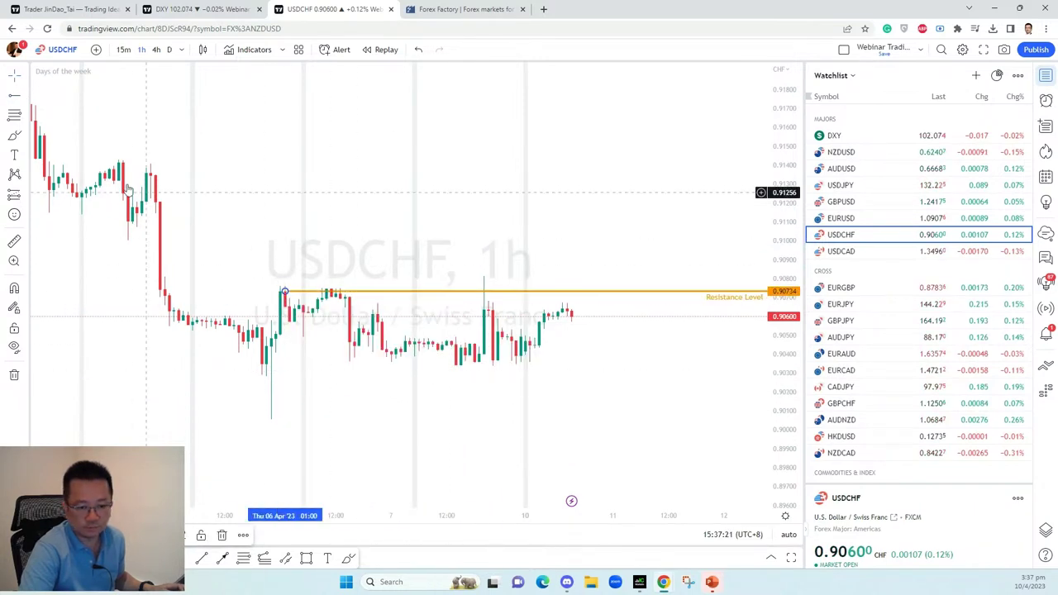
- Add a horizontal ray at about 0.90317 from the 5 April lows and style it with the gold support template
left_click(268, 369)
right_click(268, 369)
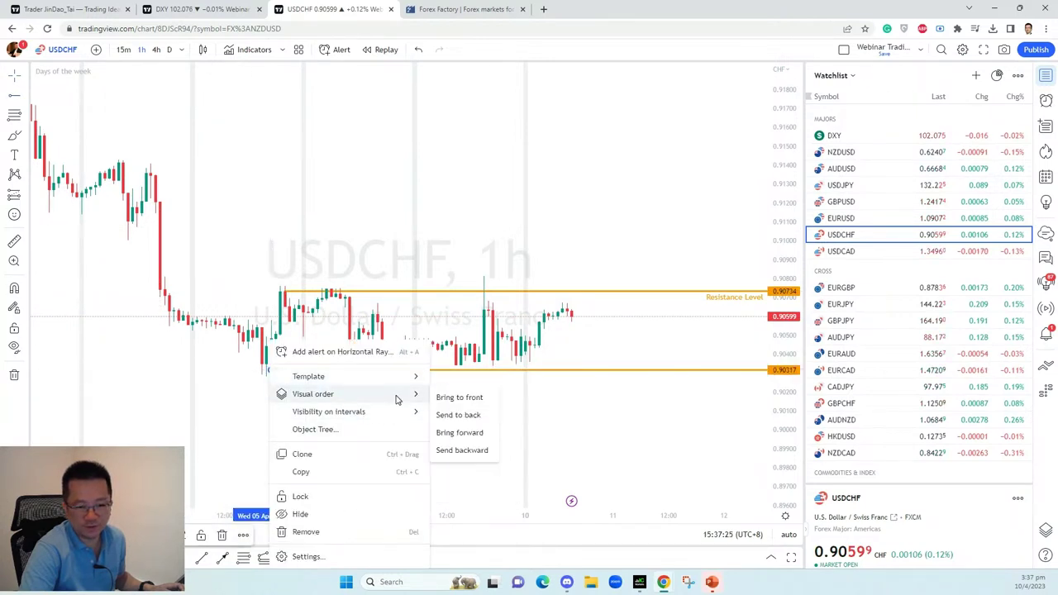
mouse_move(400, 385)
left_click(459, 458)
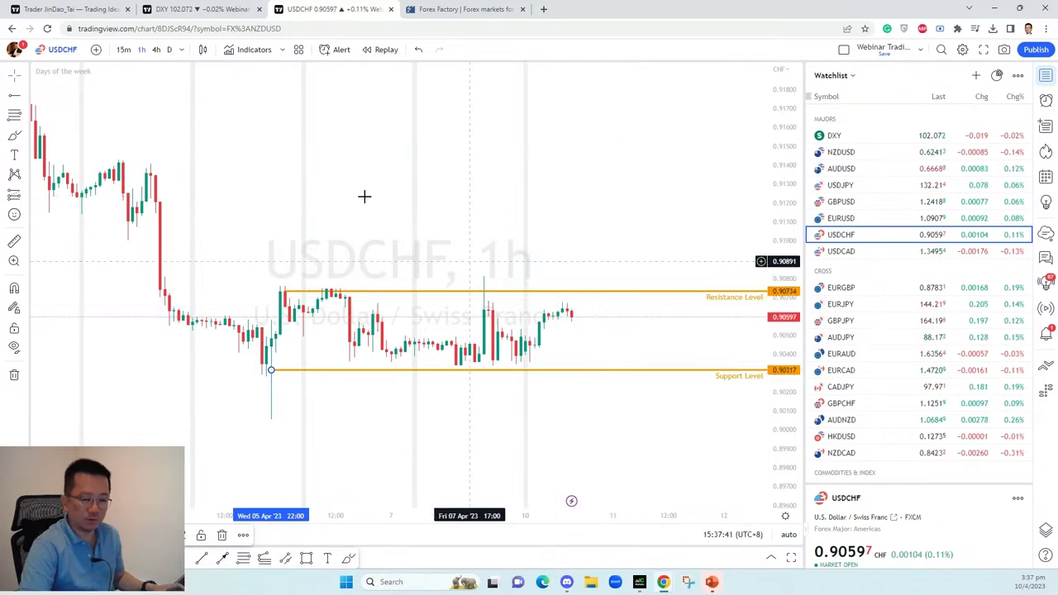
- Brush a downward arrow projection from the latest USDCHF candle to the 0.90317 support level
left_click(15, 138)
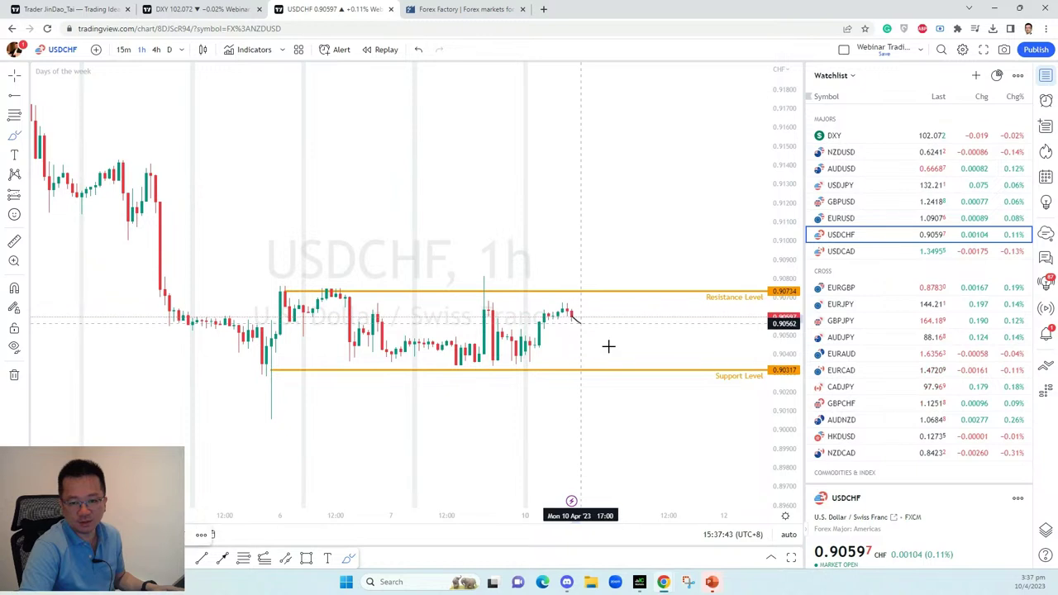
left_click_drag(570, 318, 631, 361)
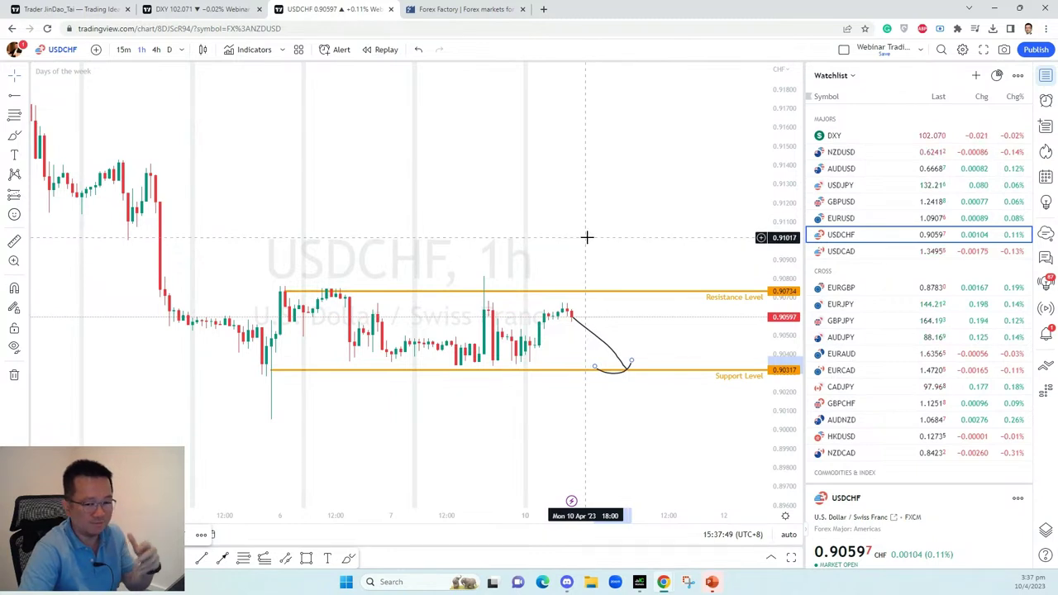
left_click(529, 188)
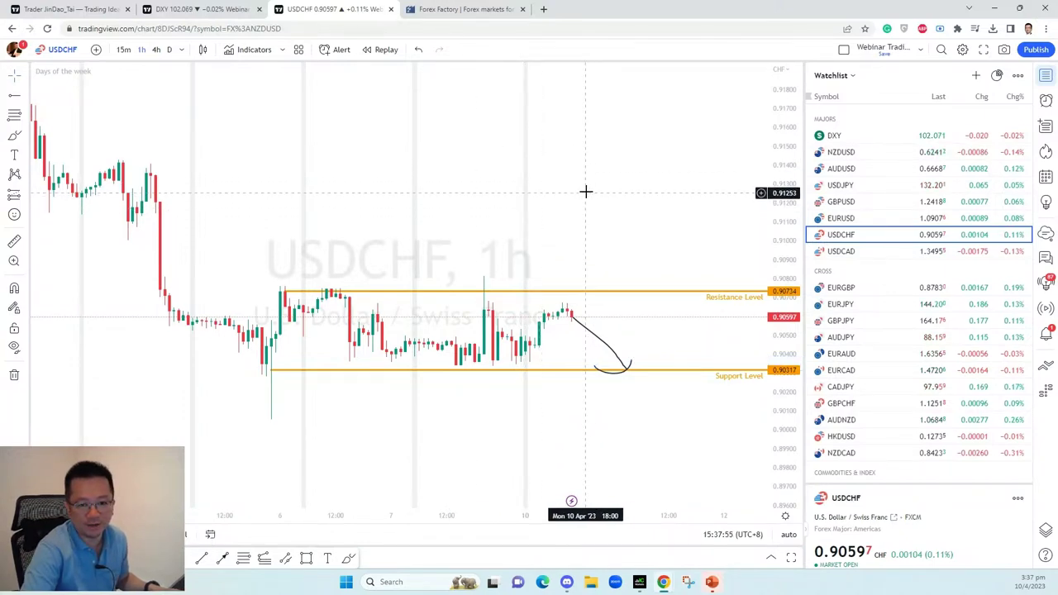
- Change the USDCHF line in the DXY chart's yellow note to "trade slightly lower, but just watch"
left_click(194, 9)
double_click(322, 223)
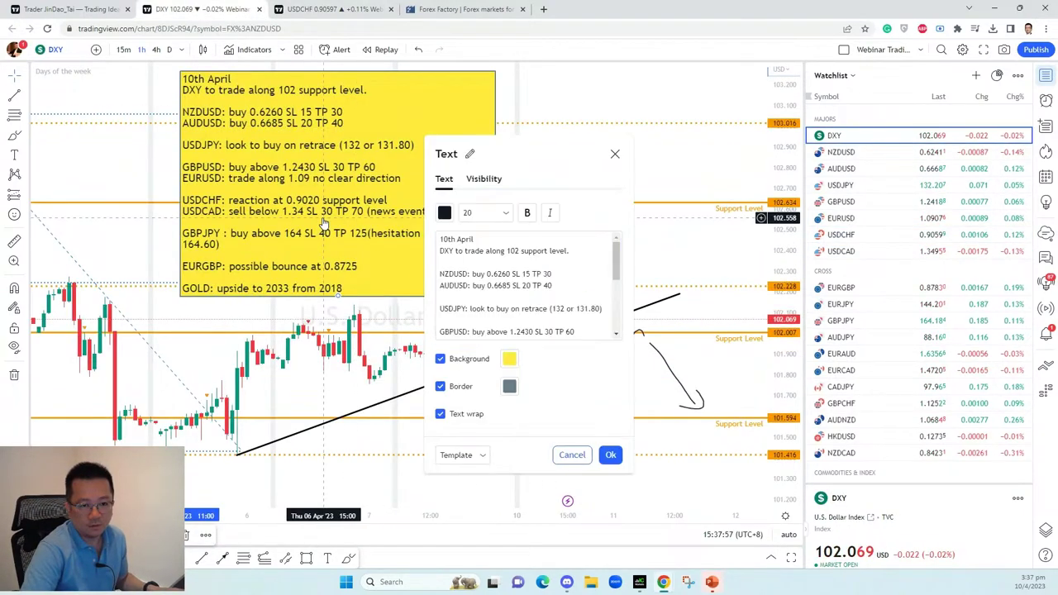
left_click(487, 285)
scroll(487, 285, "down", 1)
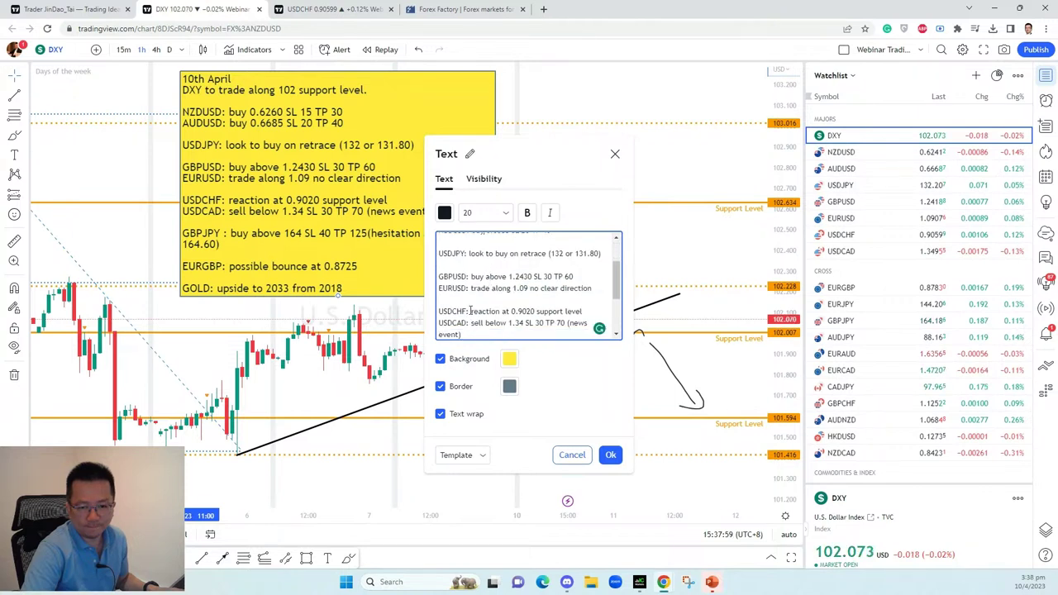
left_click(470, 310)
left_click_drag(554, 308, 586, 308)
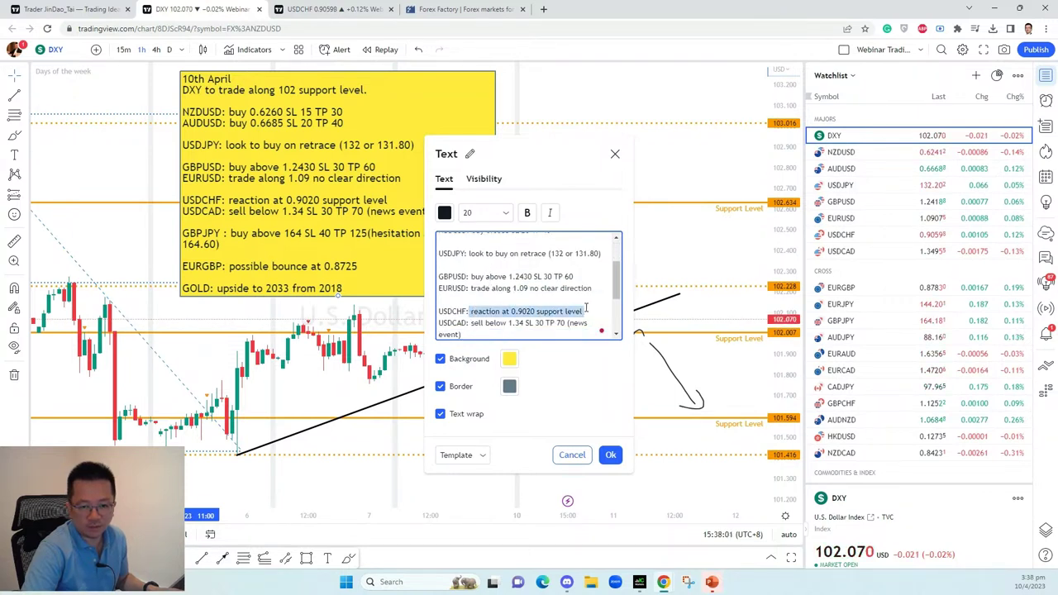
key("BackSpace")
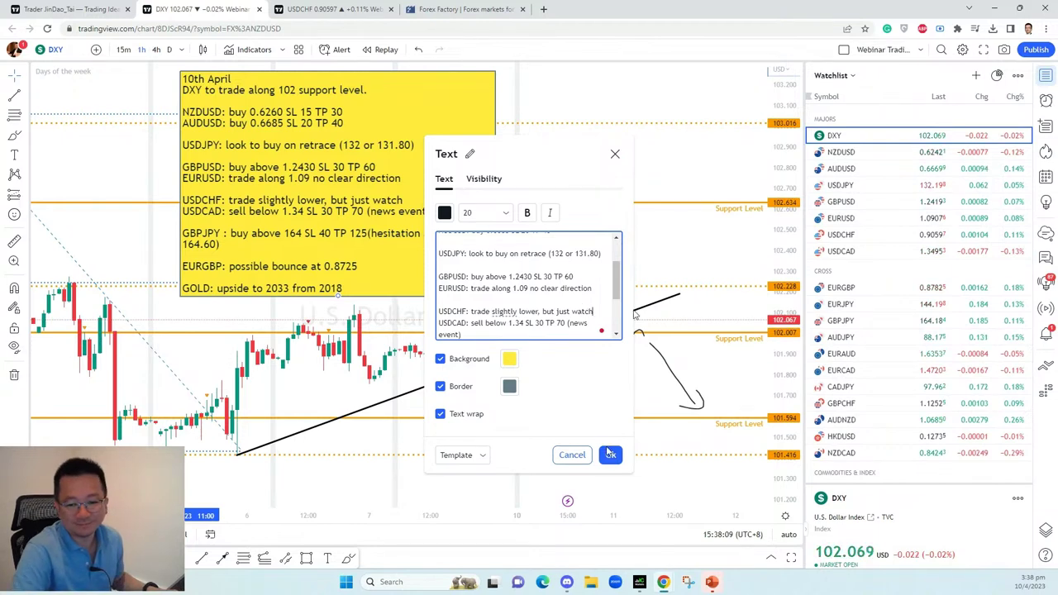
left_click(609, 454)
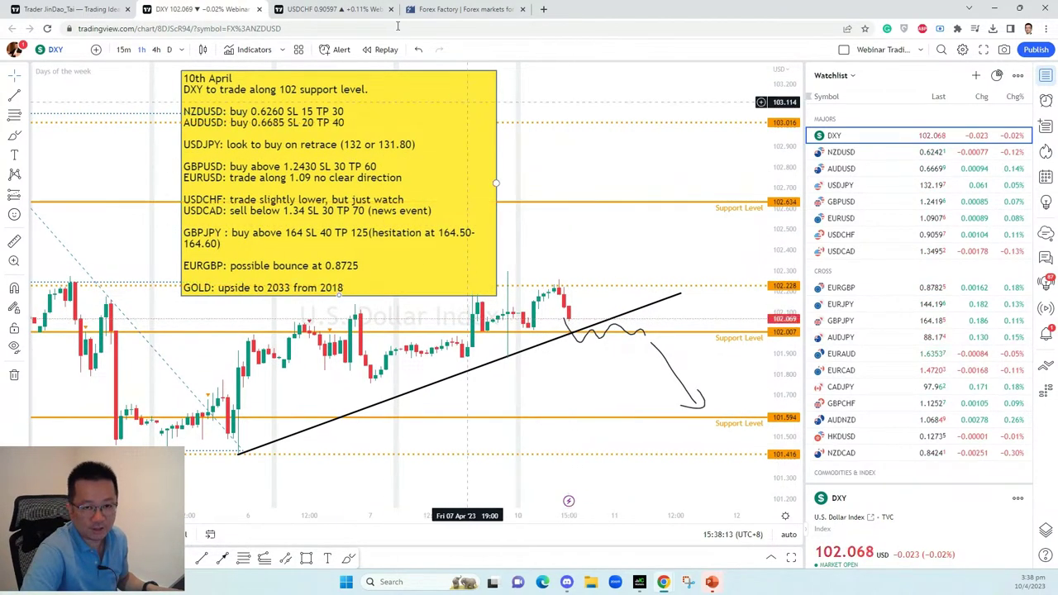
- Open the USDCAD chart and delete the old brushed down arrow and the short position box below the support level
left_click(364, 12)
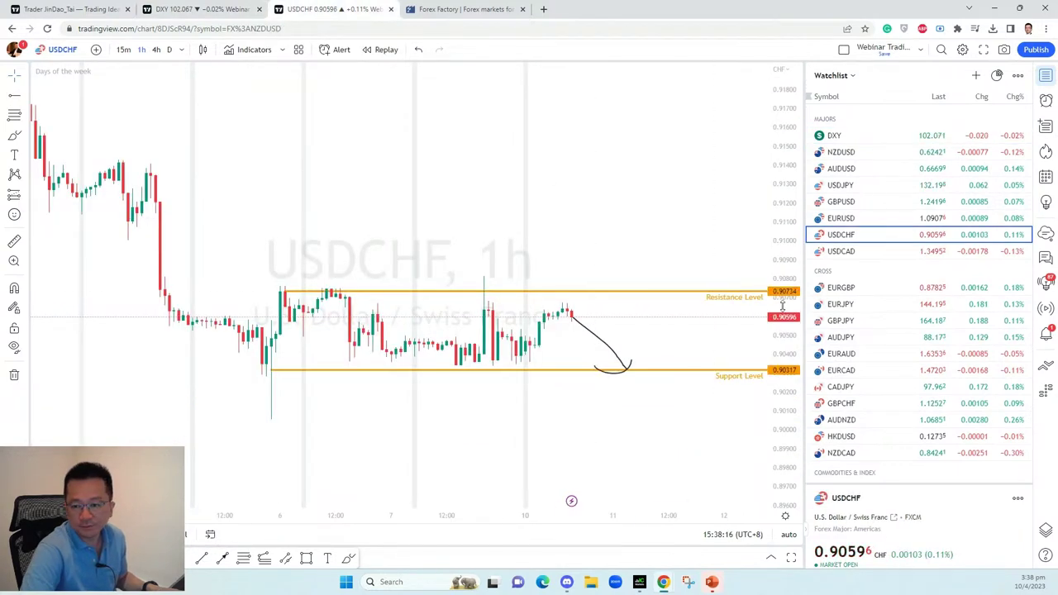
left_click(856, 252)
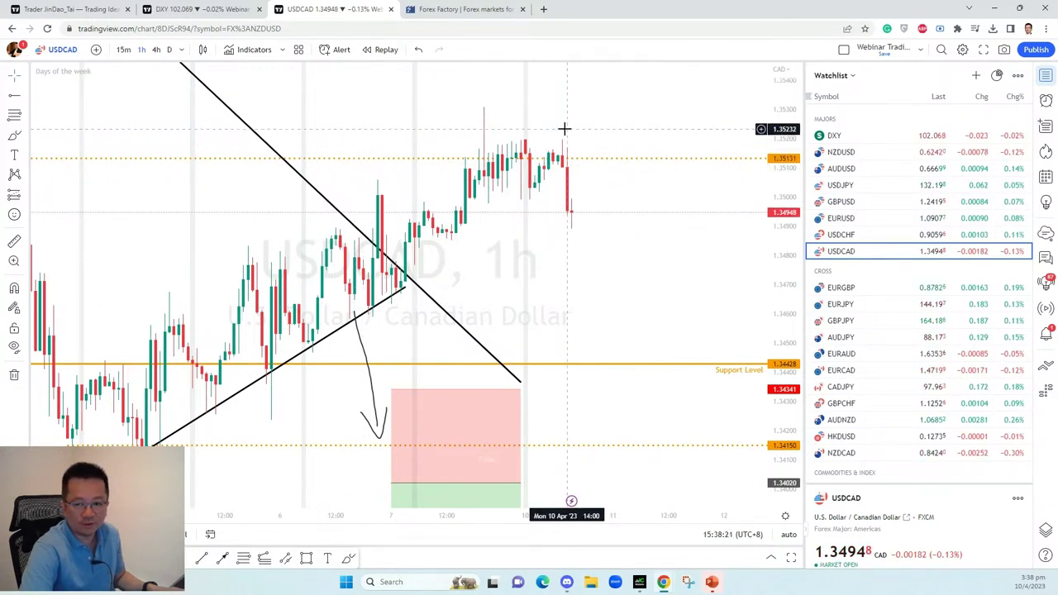
scroll(564, 128, "down", 4)
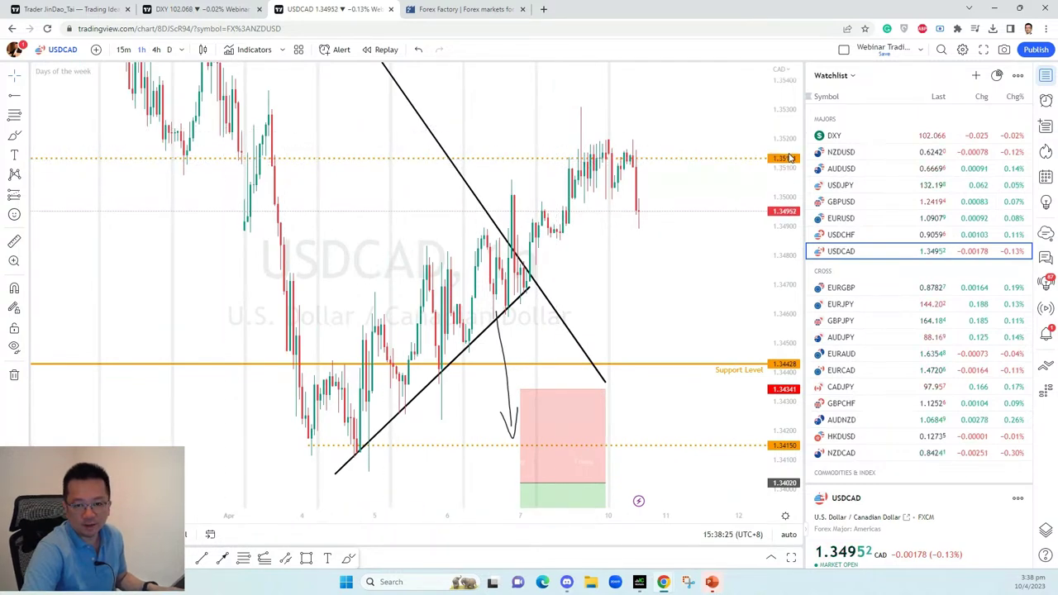
scroll(536, 256, "down", 3)
scroll(288, 278, "down", 1)
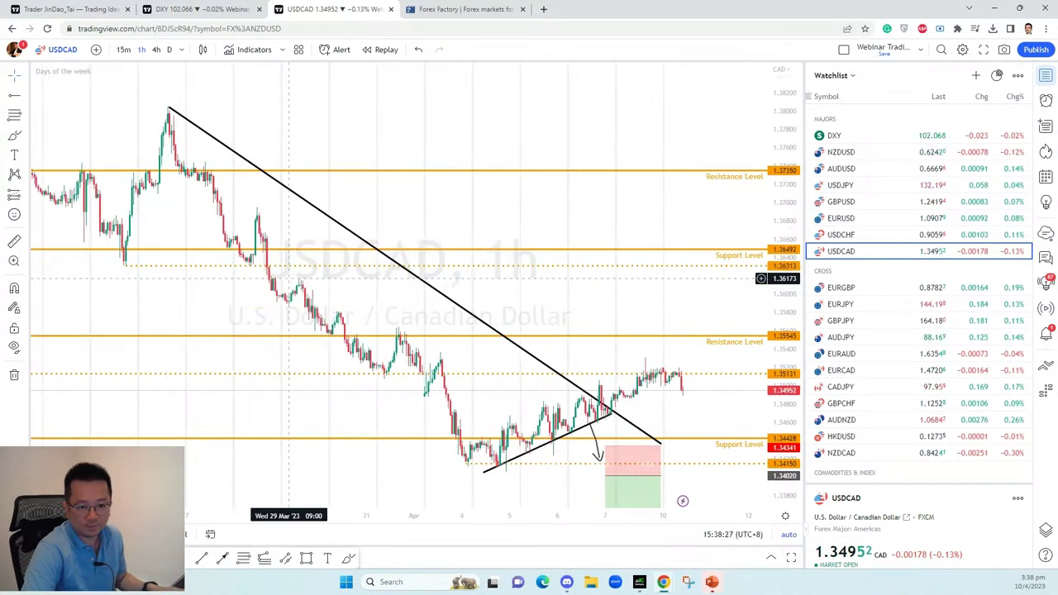
scroll(289, 278, "up", 3)
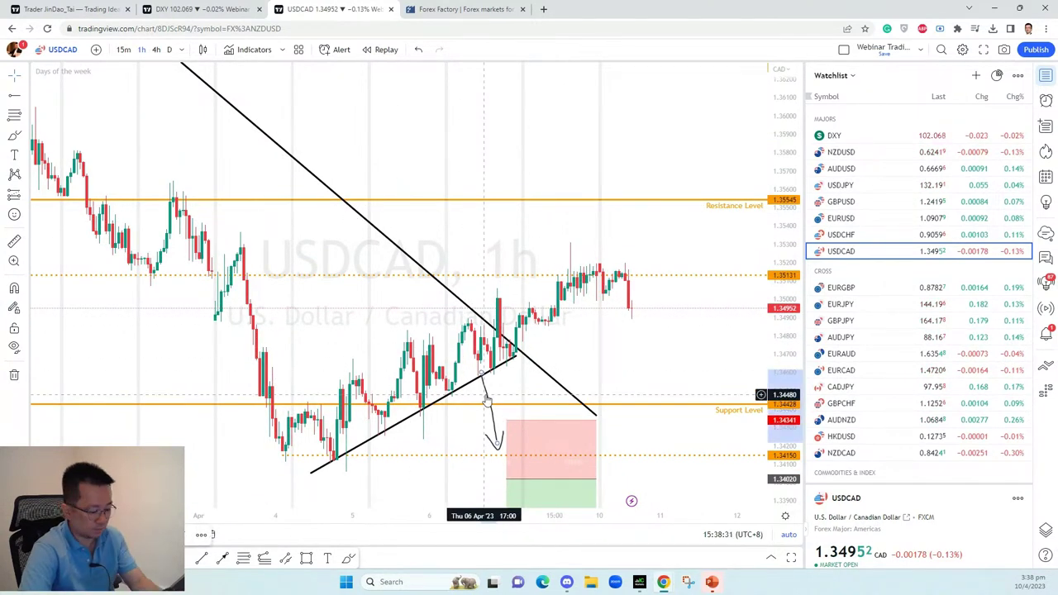
left_click(541, 446)
key("Delete")
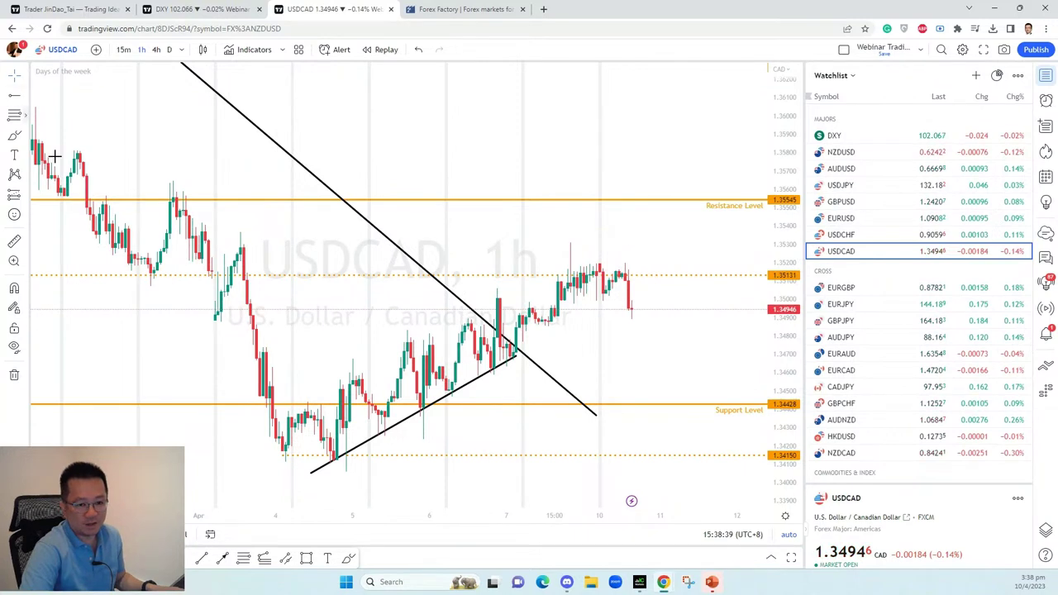
- Apply the Gold Resistance template to the dotted USDCAD level line at 1.35131
right_click(116, 280)
mouse_move(154, 309)
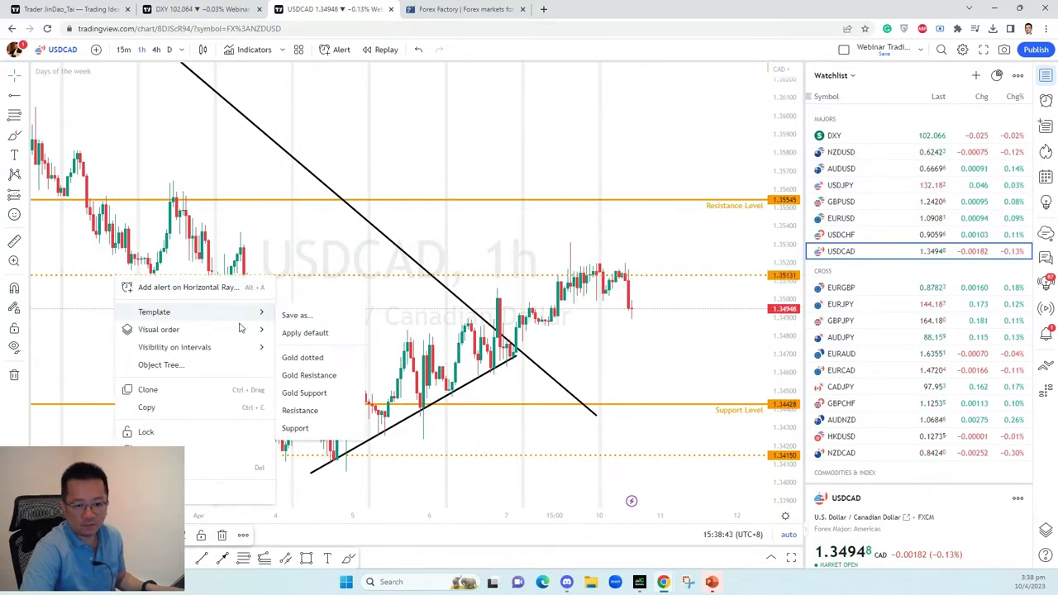
left_click(298, 374)
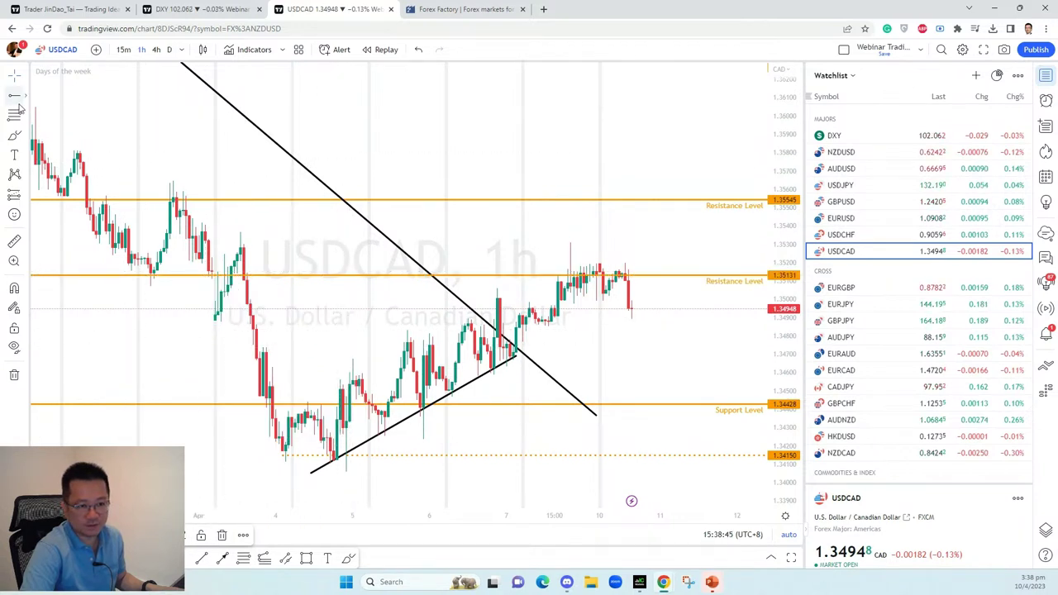
- Add a horizontal ray at about 1.34867 from the 7 April candles and style it with the Gold dotted template
left_click(565, 301)
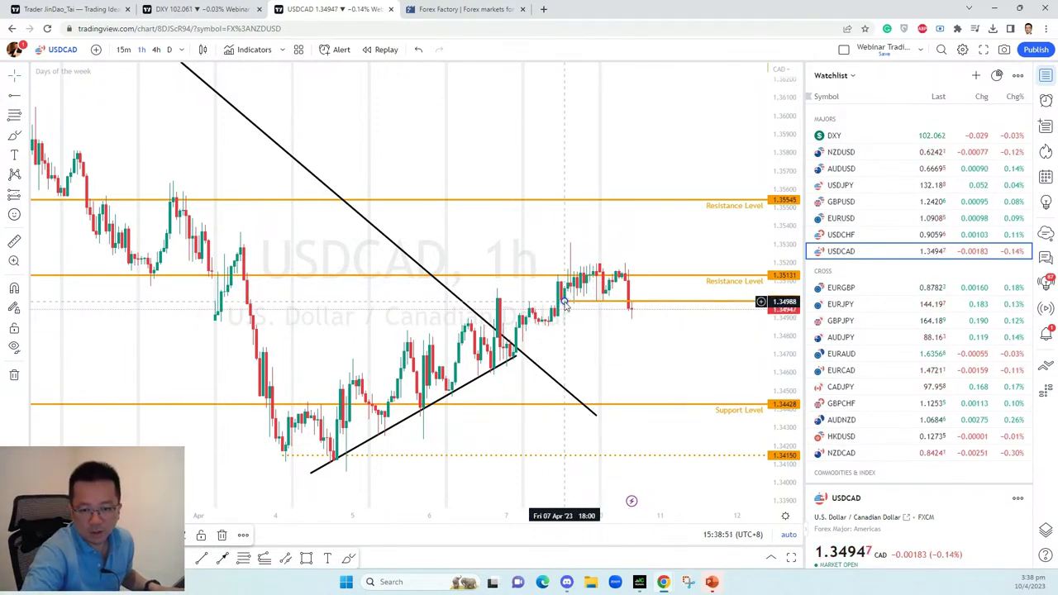
mouse_move(564, 301)
left_mouse_down()
mouse_move(553, 324)
mouse_move(524, 328)
left_mouse_up()
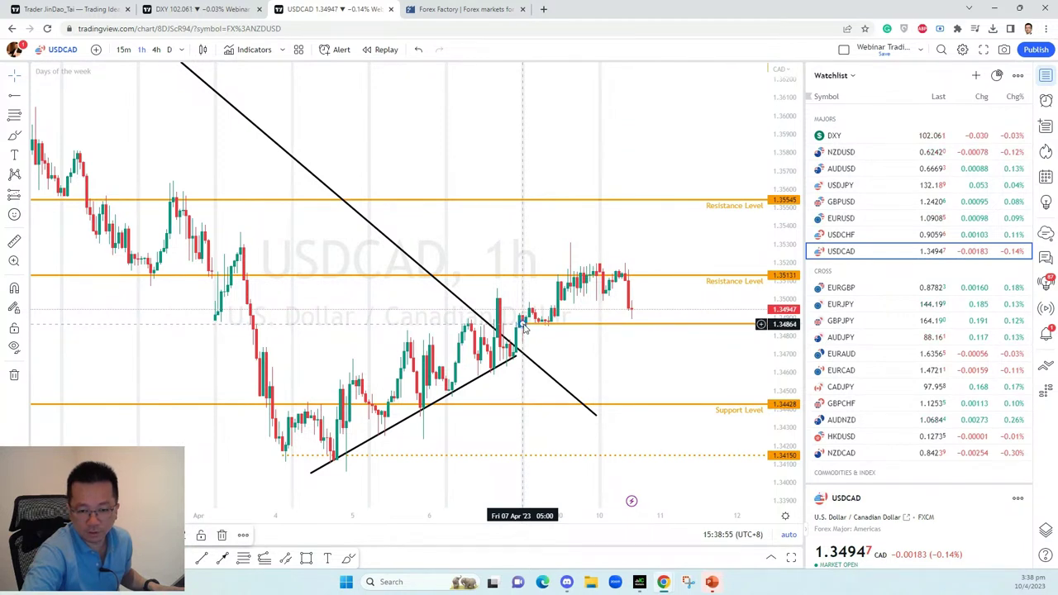
right_click(524, 328)
mouse_move(564, 359)
left_click(711, 406)
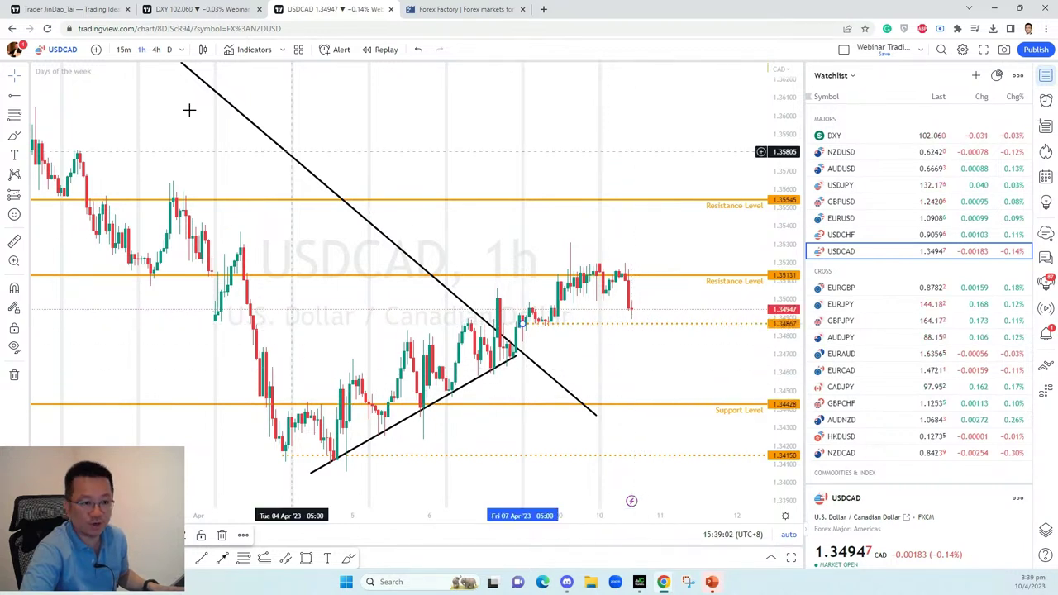
- Place a short position after the latest USDCAD candle with entry about 1.34801, stop about 1.35199 and target about 1.34403
left_click(28, 193)
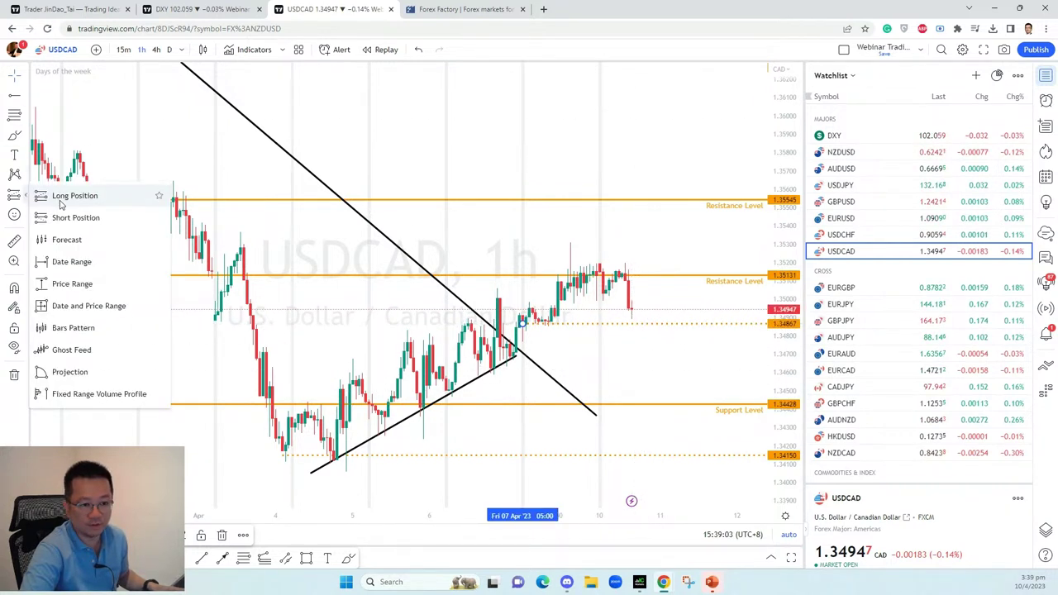
left_click(27, 197)
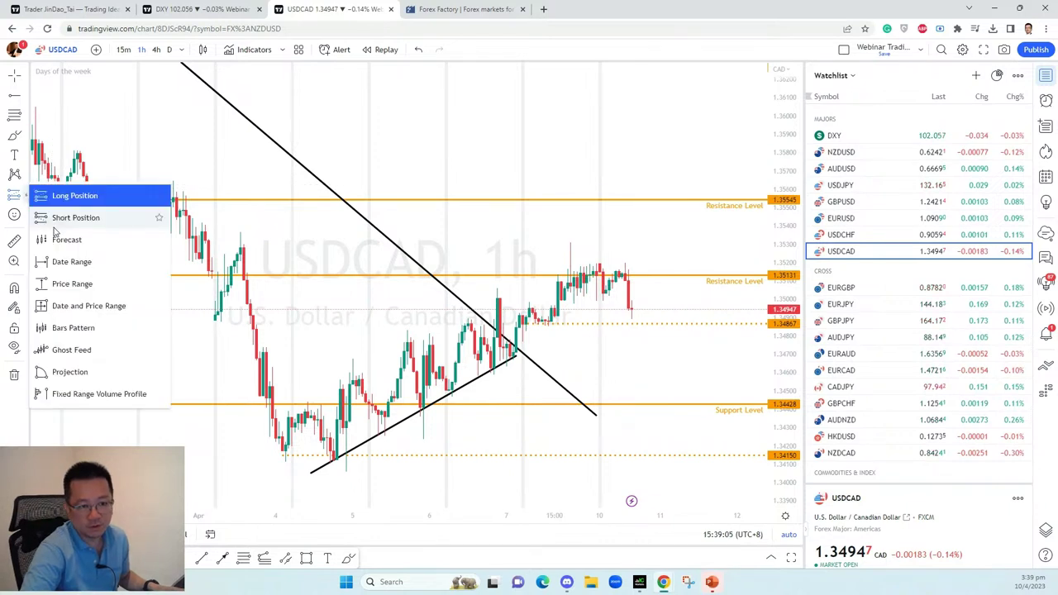
left_click(58, 222)
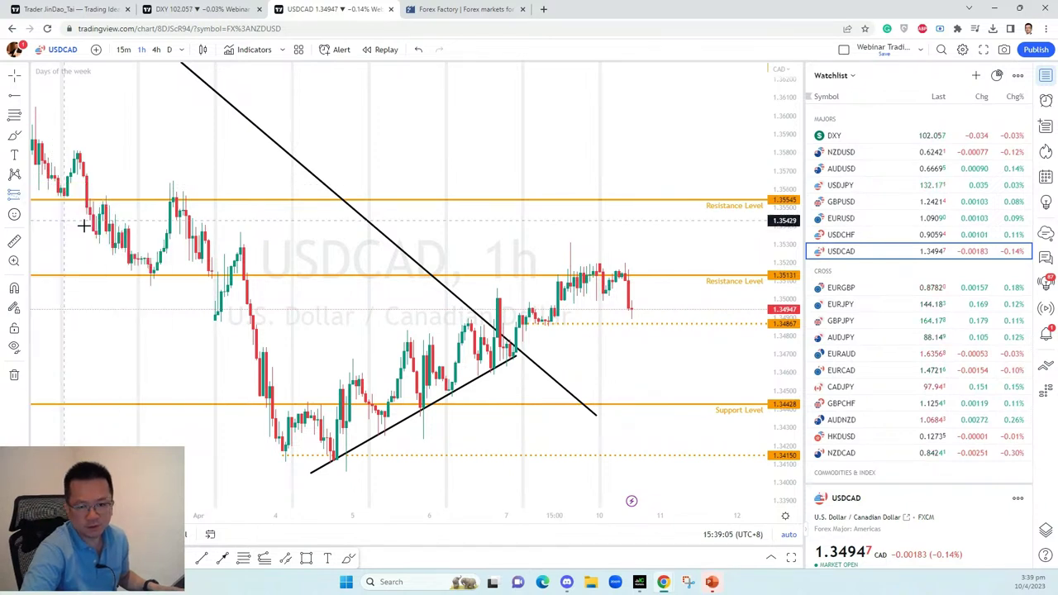
left_click(634, 335)
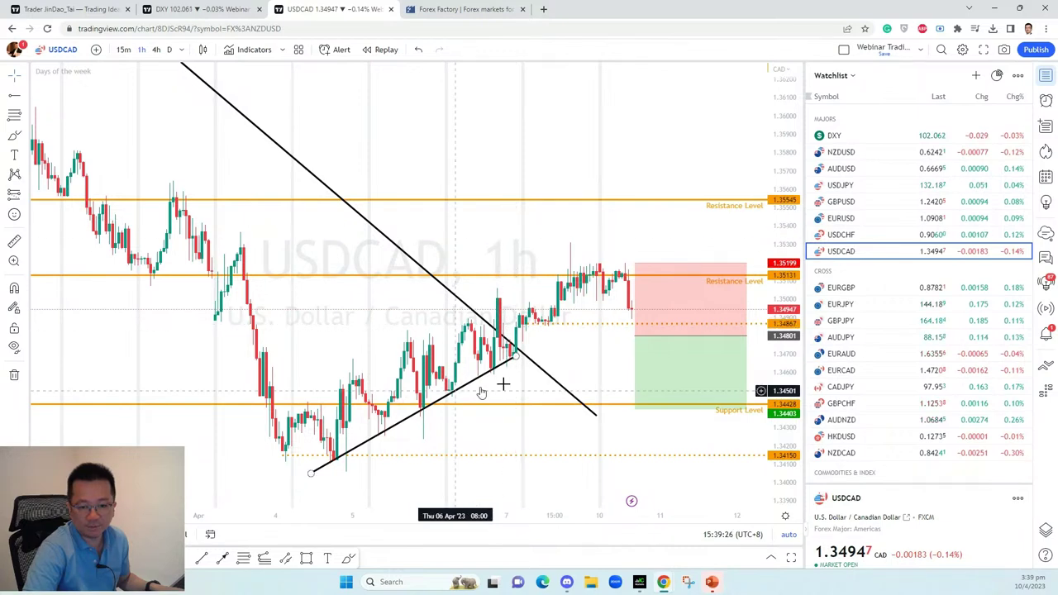
- Extend the ascending USDCAD trendline up past the latest candle to the 1.35131 resistance level and delete the descending trendline
left_click_drag(516, 359, 674, 277)
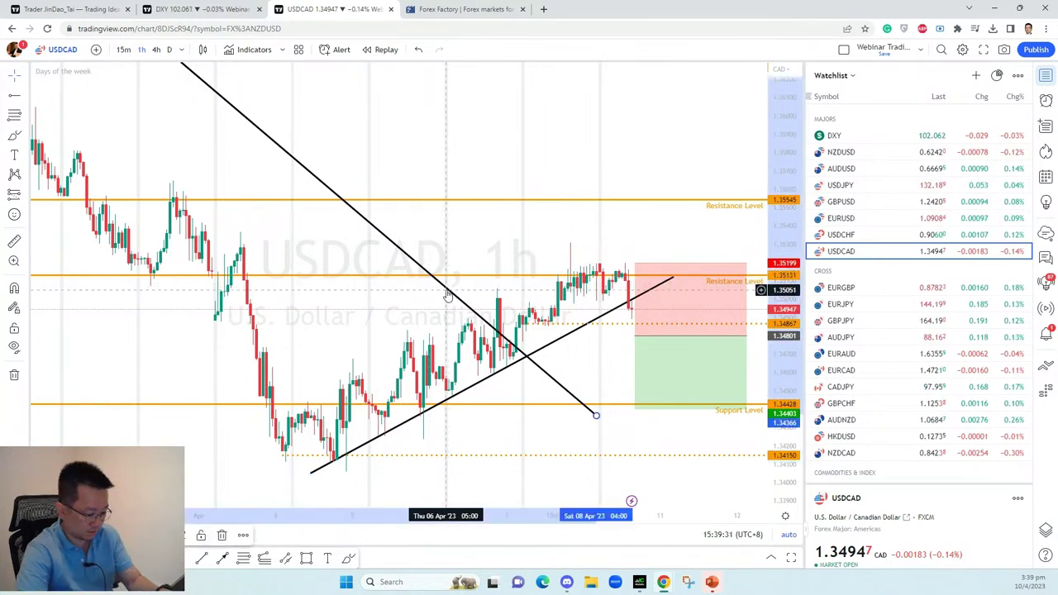
key("Delete")
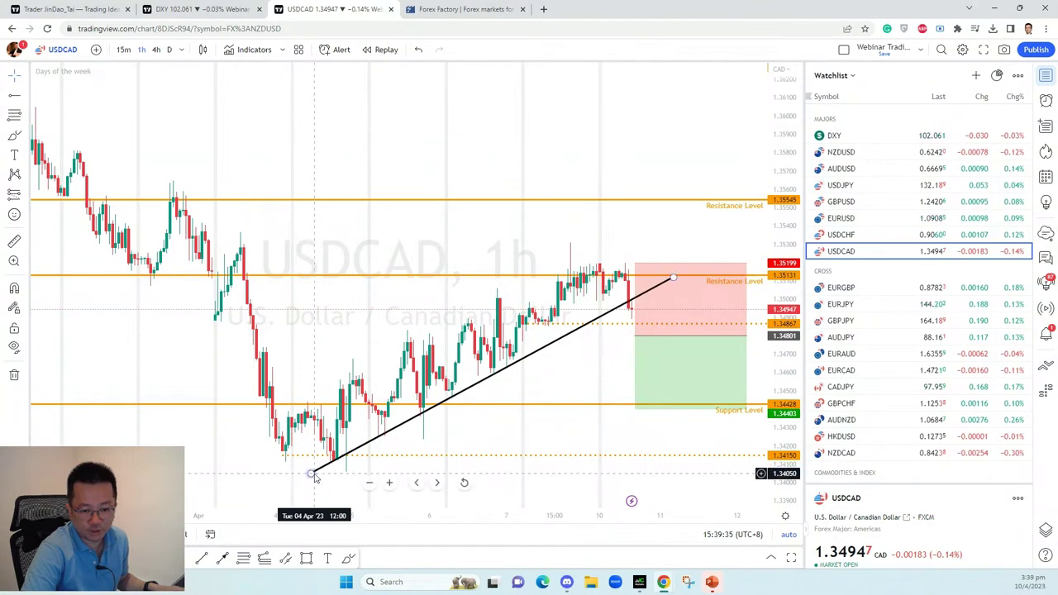
- Adjust the ascending USDCAD trendline to run from about 1.34107 at the 4 April low to about 1.35162 on 11 April
left_click_drag(311, 472, 346, 472)
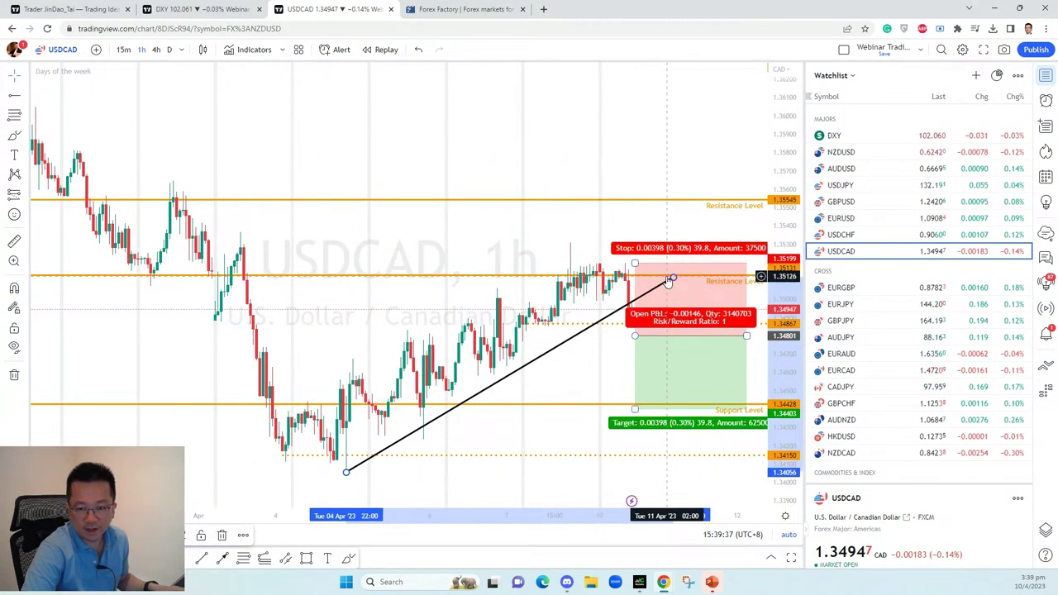
mouse_move(673, 278)
left_mouse_down()
mouse_move(670, 286)
mouse_move(706, 299)
mouse_move(738, 293)
mouse_move(734, 281)
mouse_move(673, 272)
left_mouse_up()
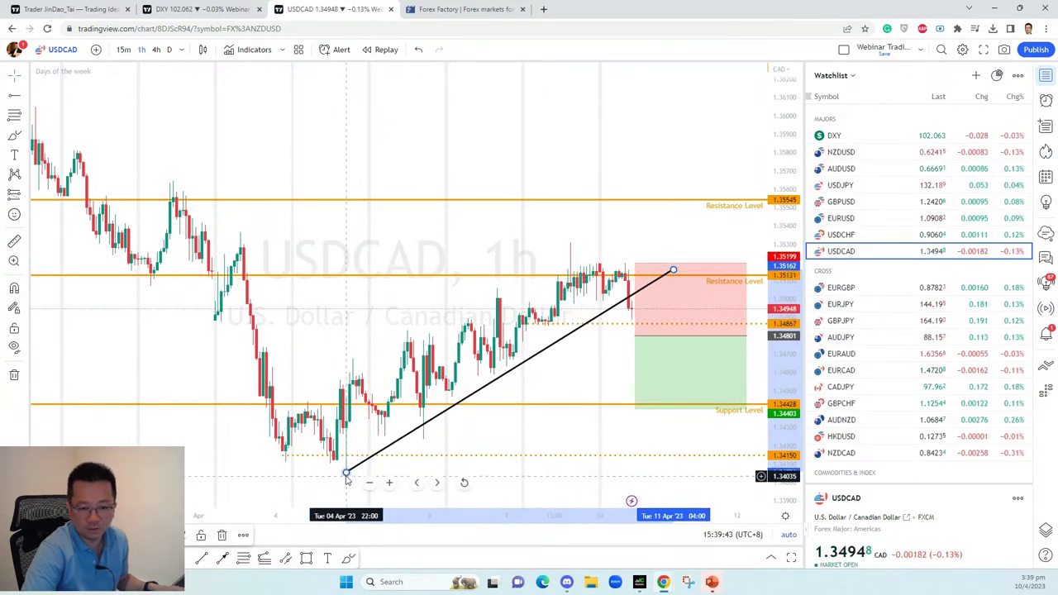
left_click_drag(346, 475, 327, 461)
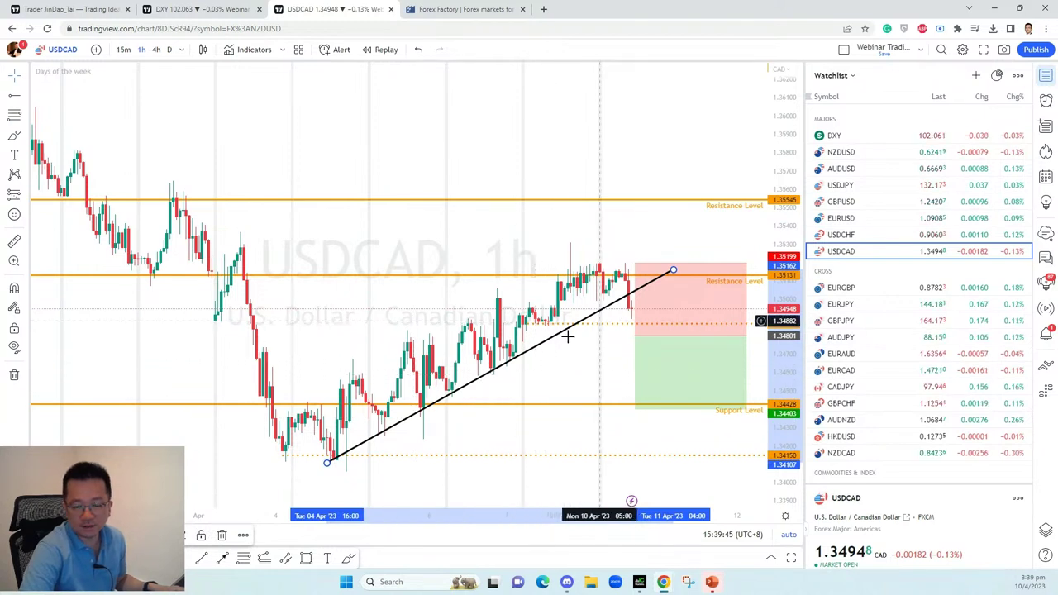
left_click(611, 340)
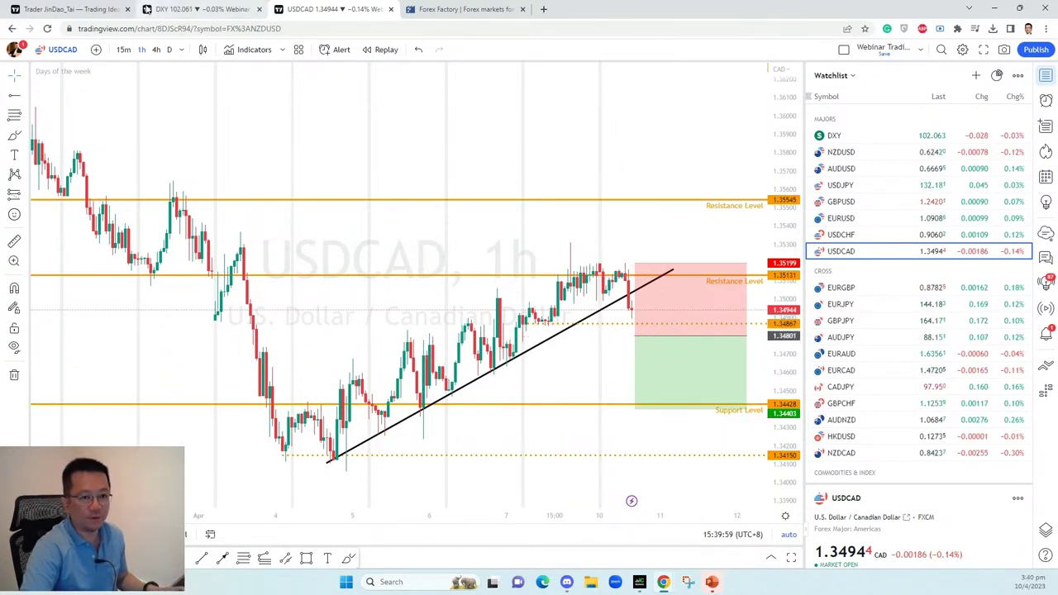
- Change the USDCAD line of the DXY chart's note to "sell below 1.3480 SL 40 TP 40", removing the old SL/TP and news remark
left_click(176, 10)
double_click(368, 248)
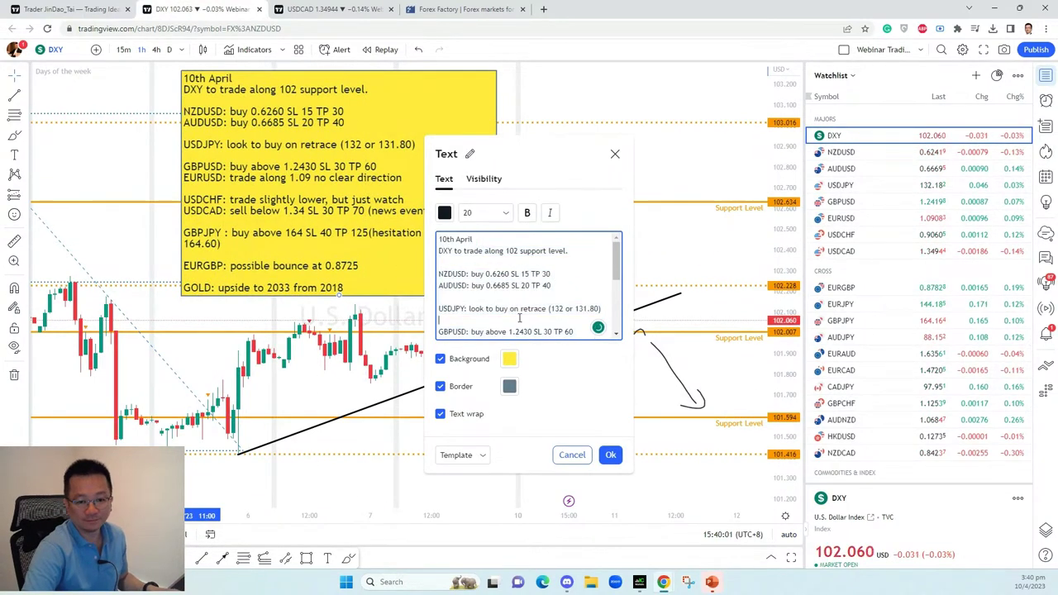
scroll(537, 297, "down", 3)
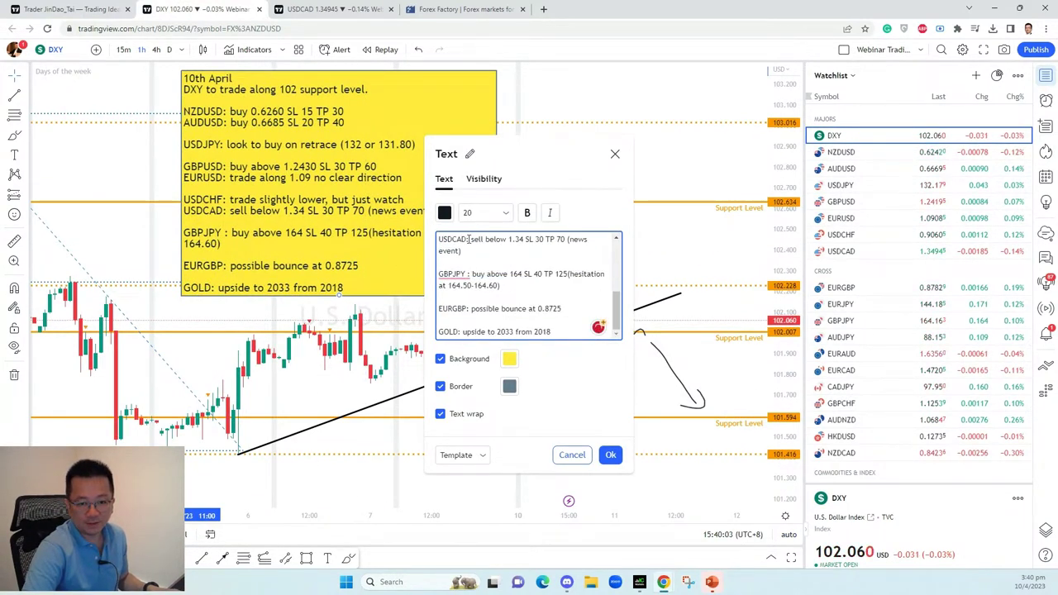
left_click(531, 239)
type("80 SL ")
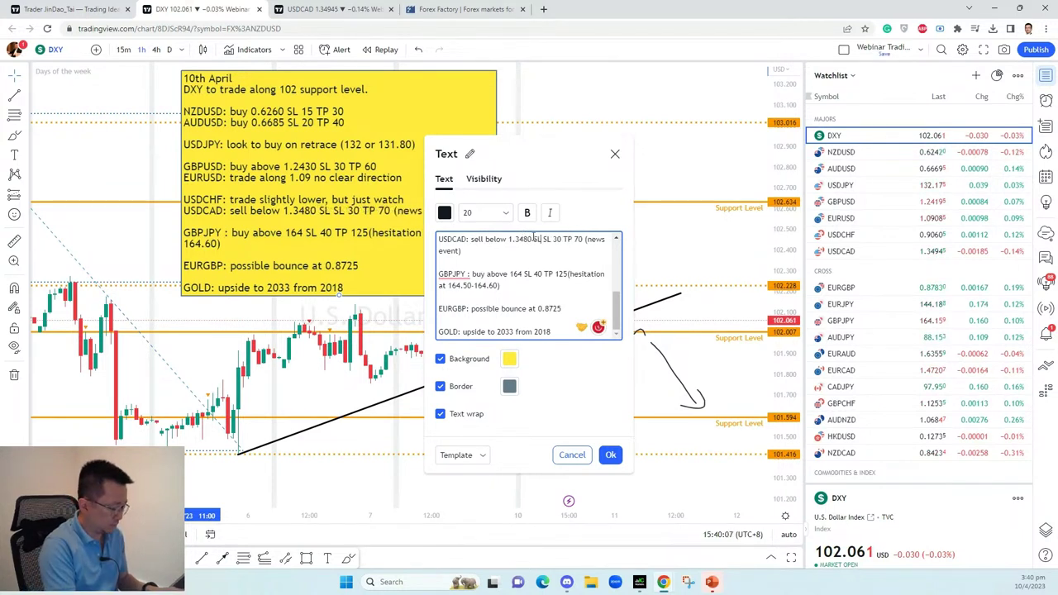
type("40 TP 40  SL")
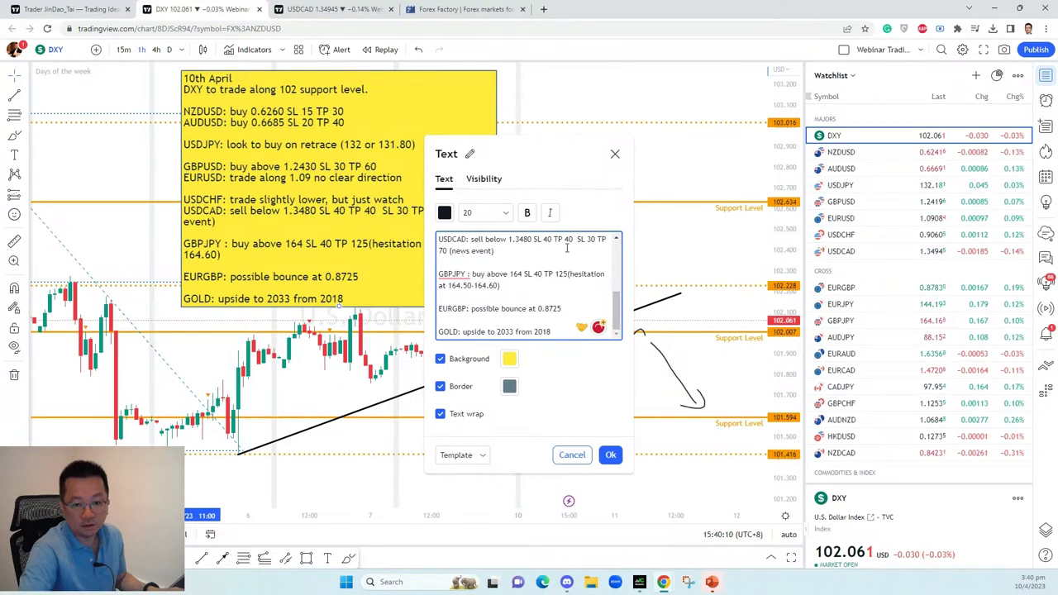
left_click_drag(567, 247, 545, 254)
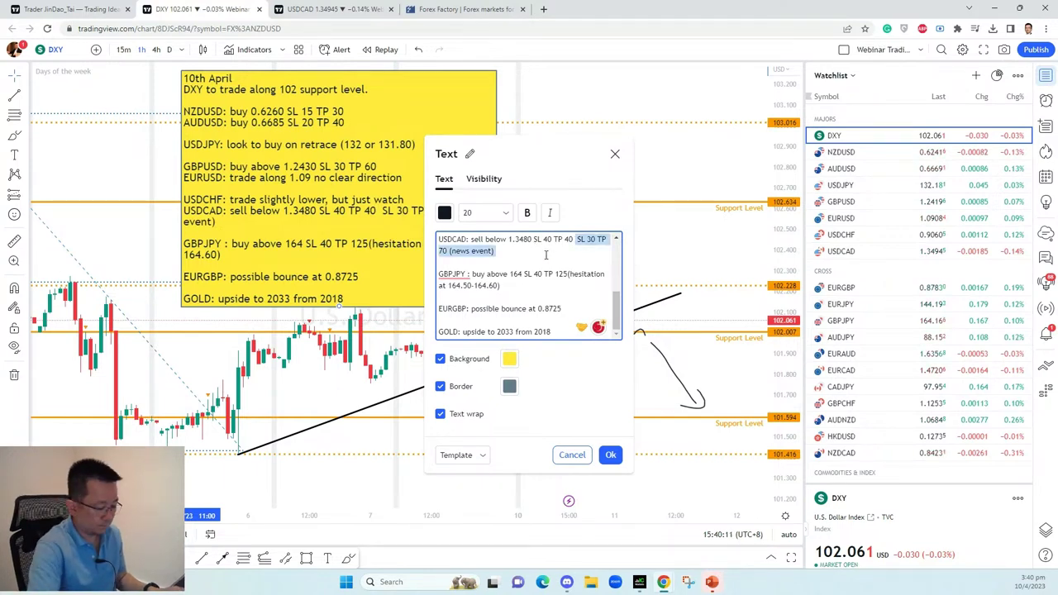
key("BackSpace")
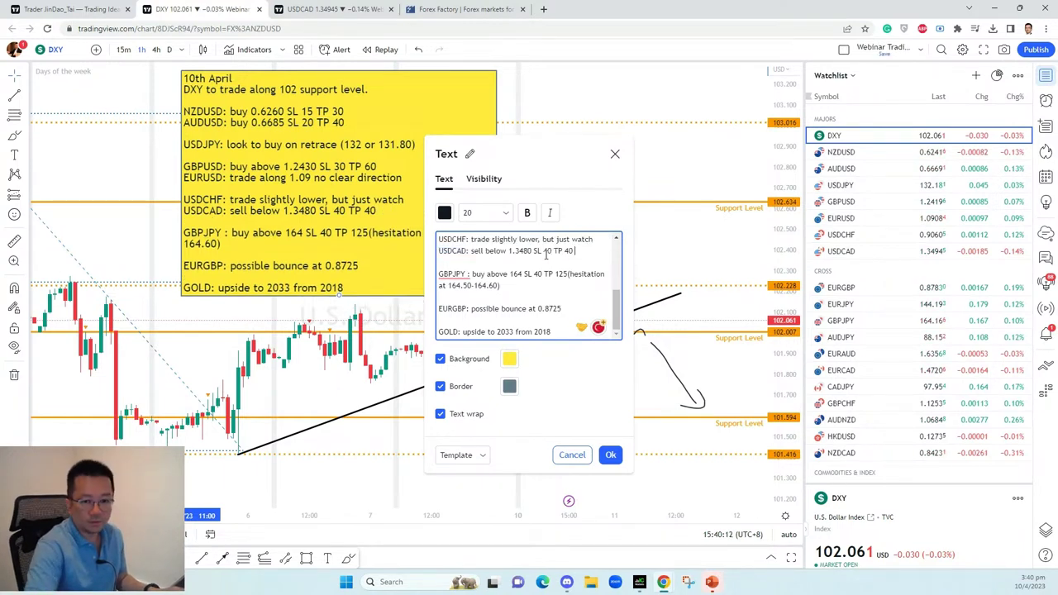
left_click(609, 454)
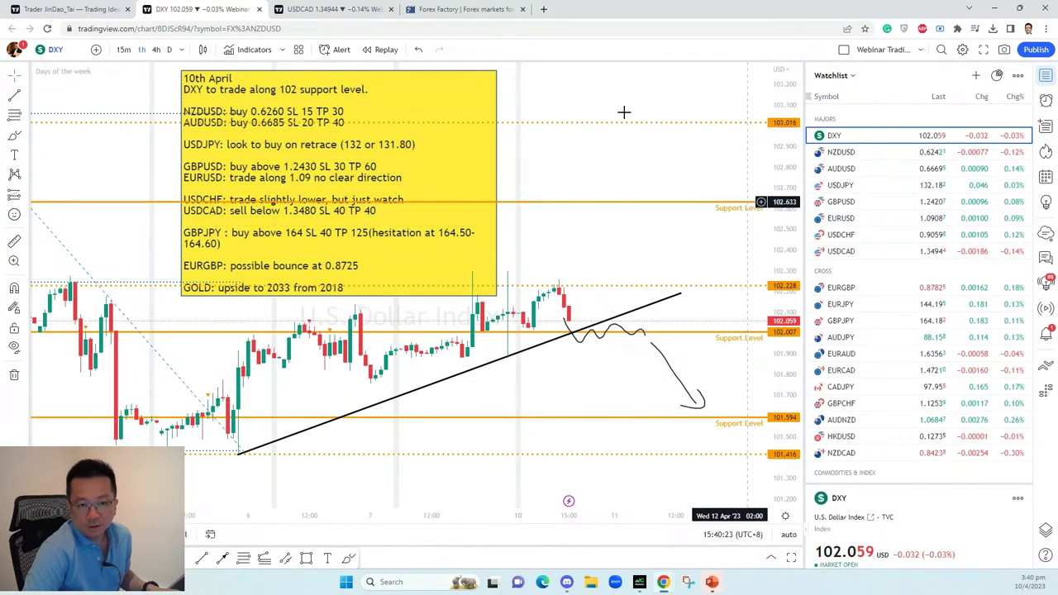
- Review the GBPJPY plan in the DXY chart's note and examine the marked levels and long position on the GBPJPY chart
key("ctrl+Tab")
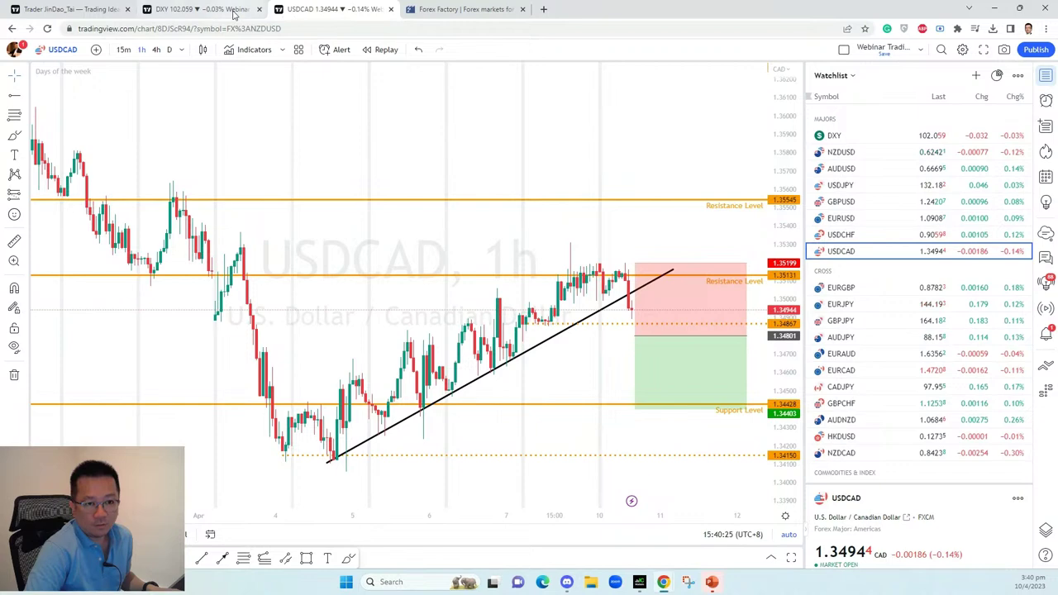
left_click(202, 9)
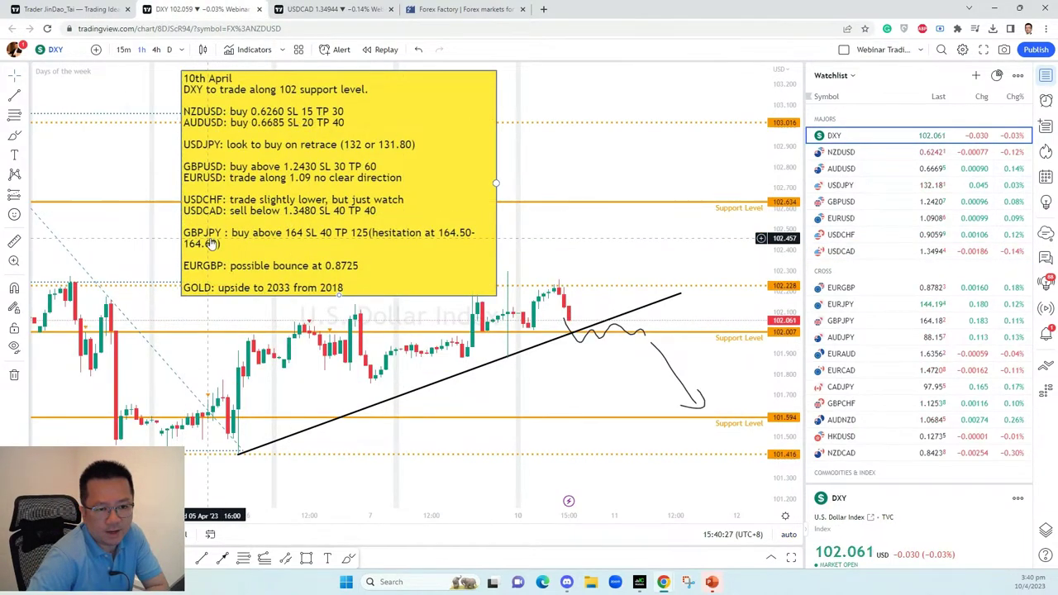
left_click(349, 7)
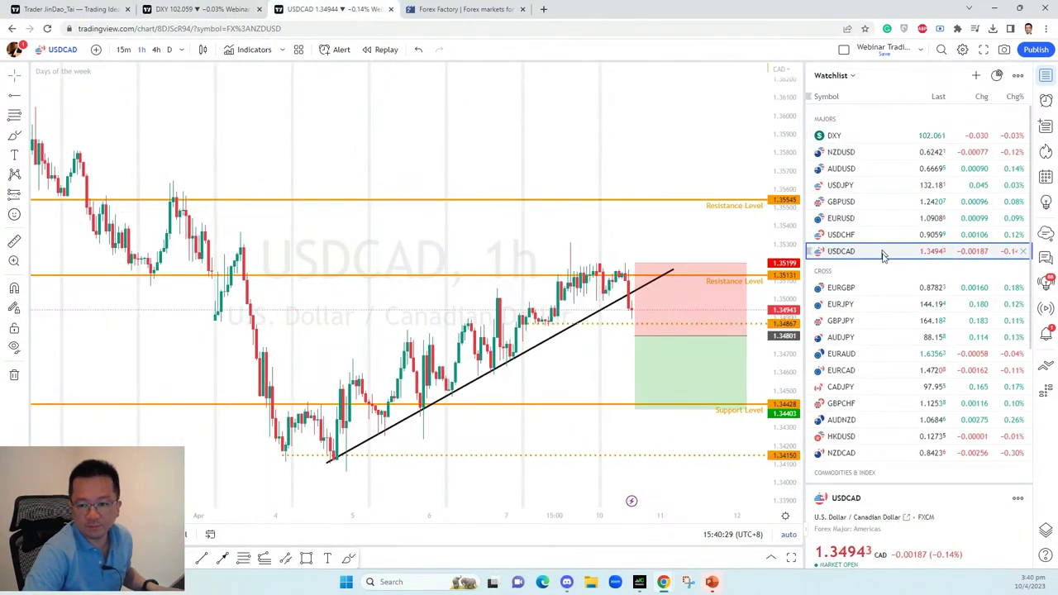
left_click(868, 323)
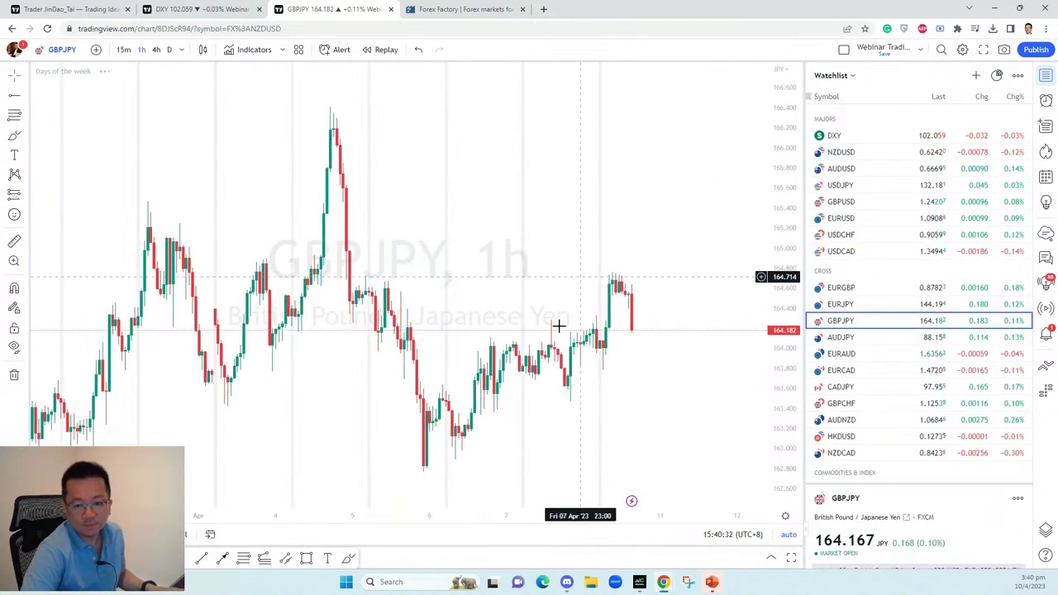
mouse_move(524, 335)
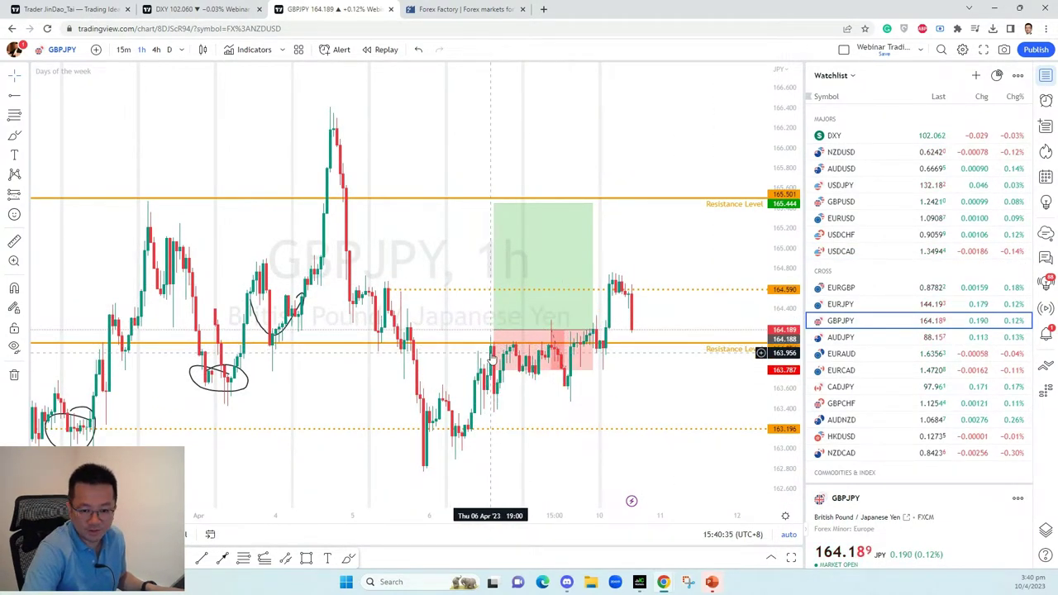
mouse_move(496, 347)
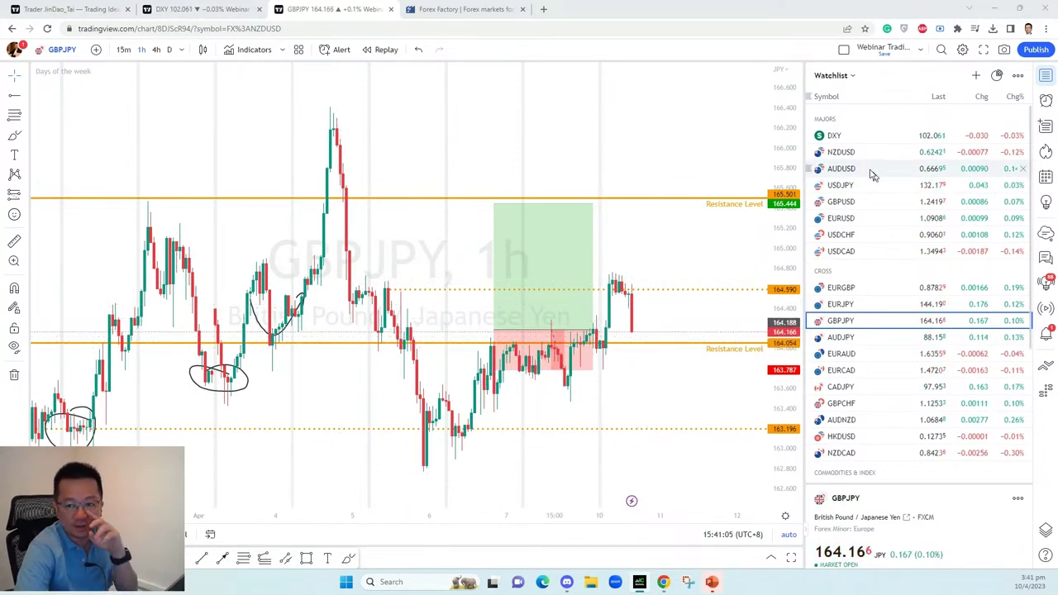
- Compare the USDJPY and GBPUSD charts with the GBPJPY chart to judge the pair's direction
left_click(843, 186)
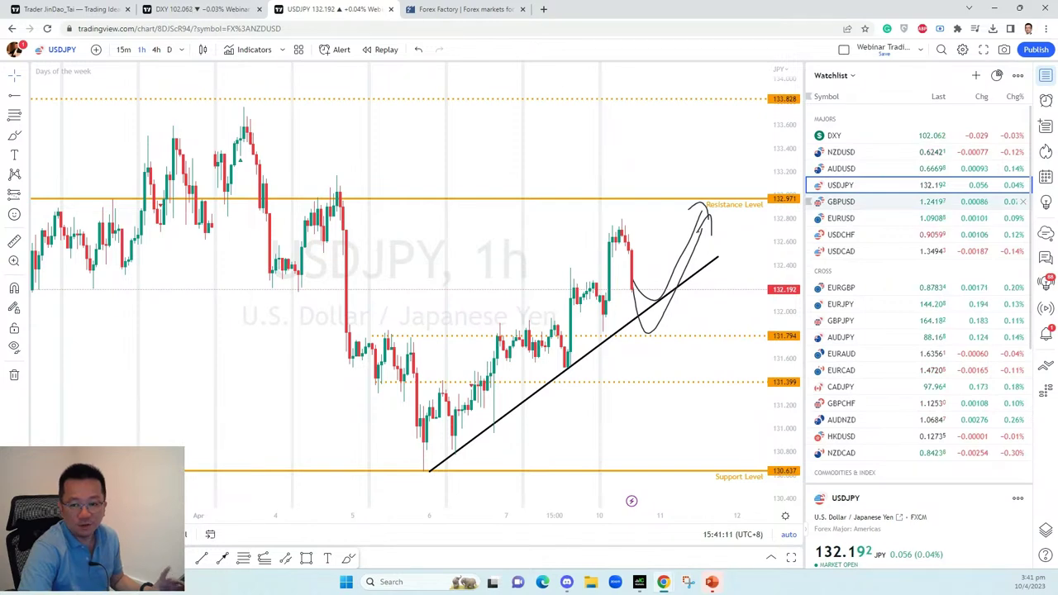
left_click(838, 202)
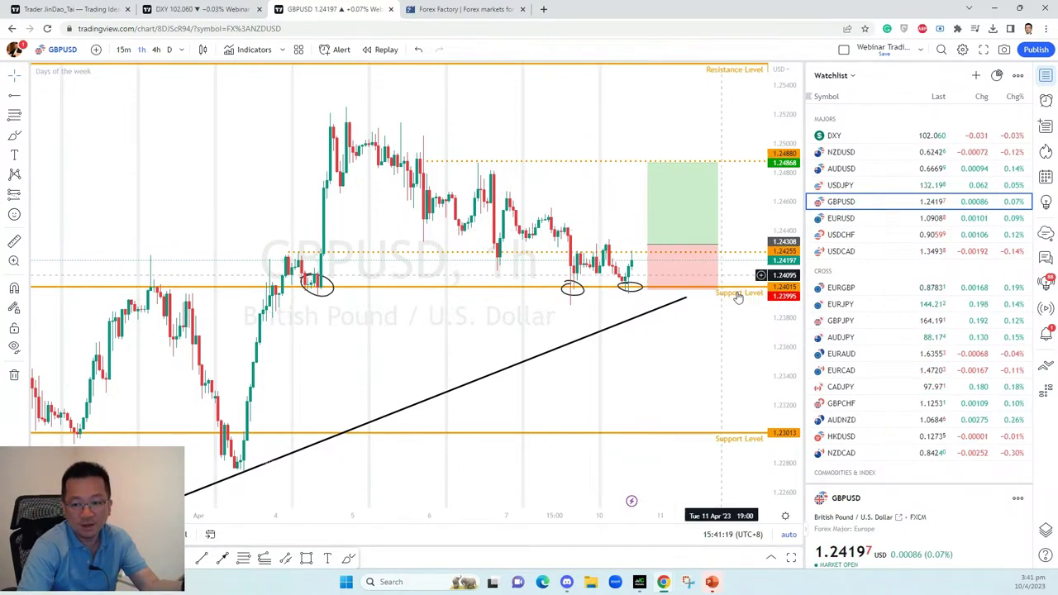
left_click(842, 337)
left_click(848, 322)
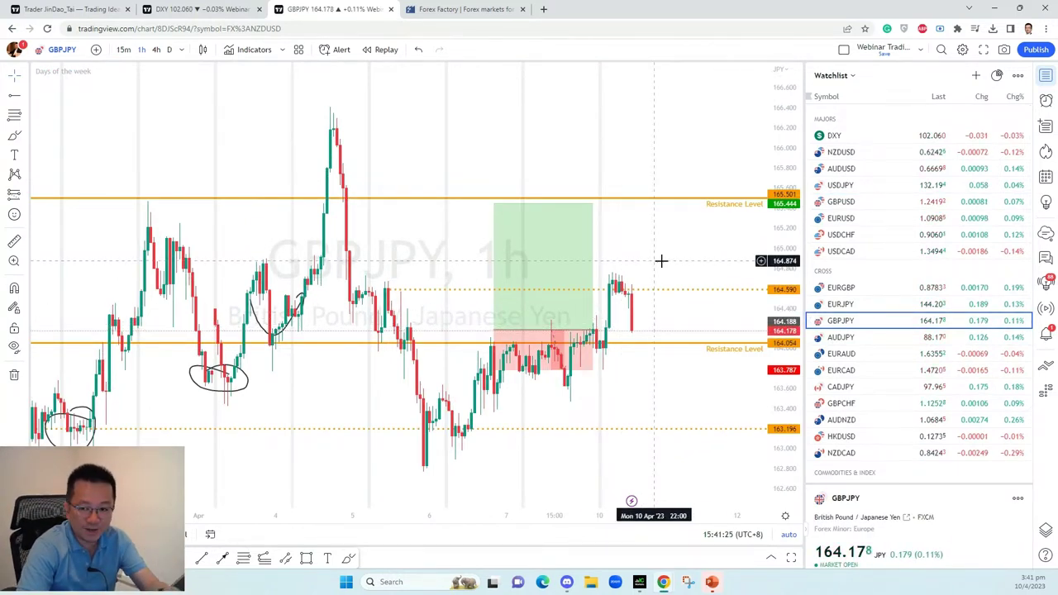
left_click(871, 186)
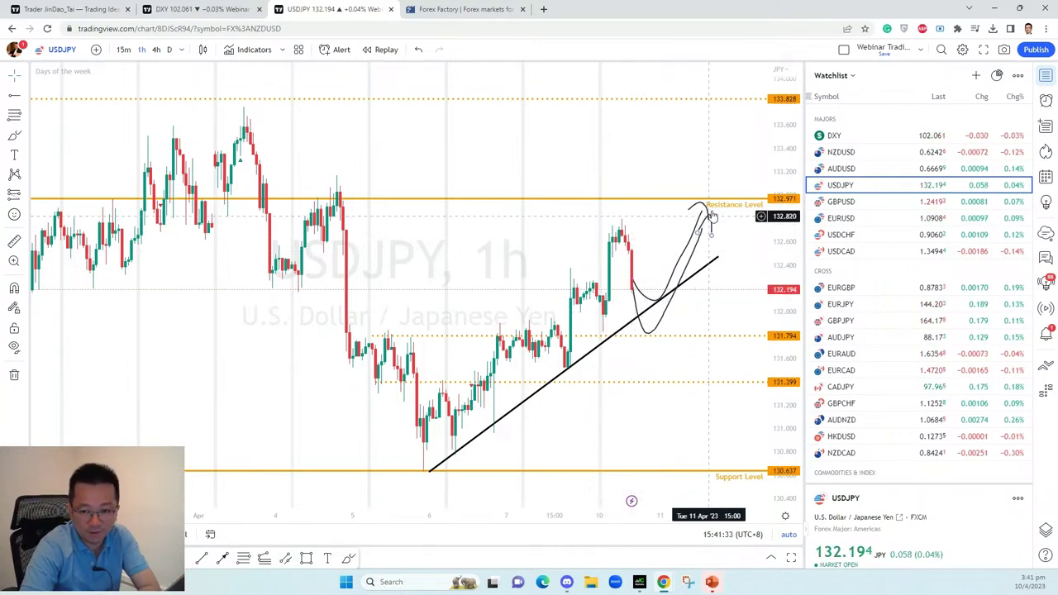
left_click(841, 202)
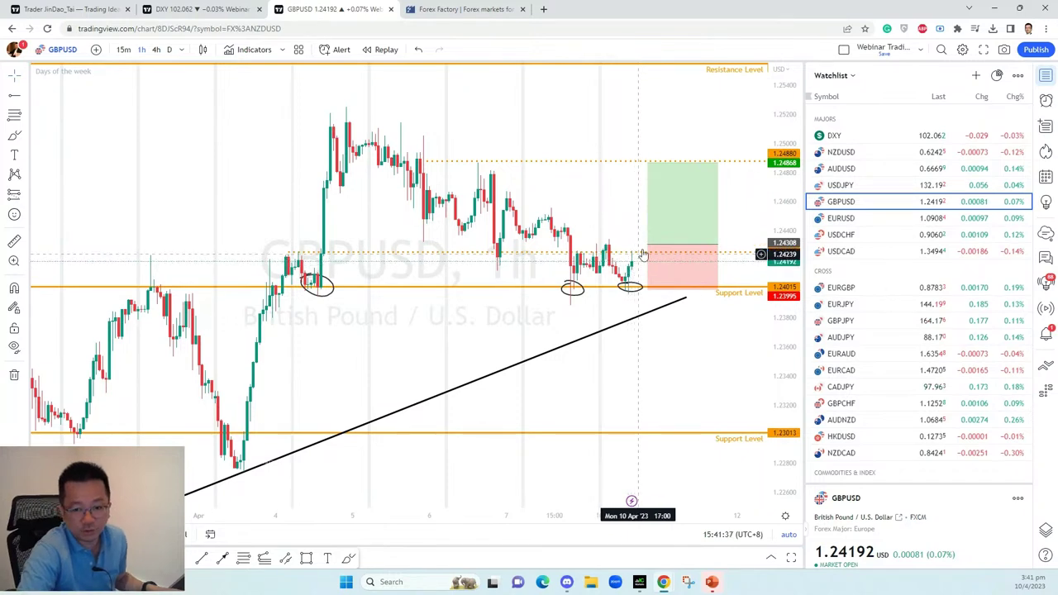
- On GBPJPY, apply the Gold Support template to the 164.054 level and move the long position after the latest candle with entry about 164.177
left_click(855, 323)
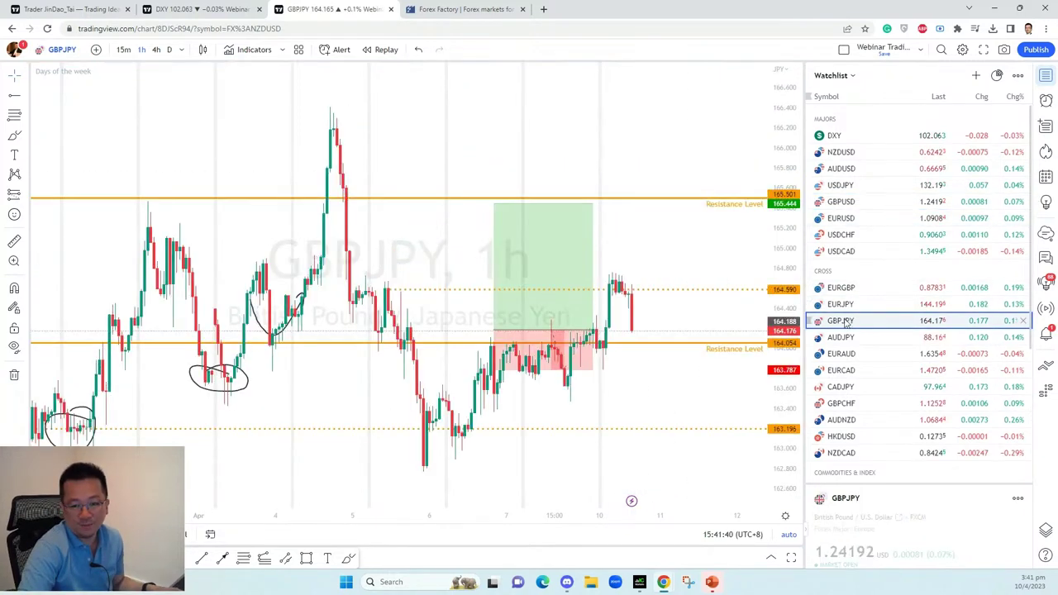
right_click(655, 346)
mouse_move(695, 378)
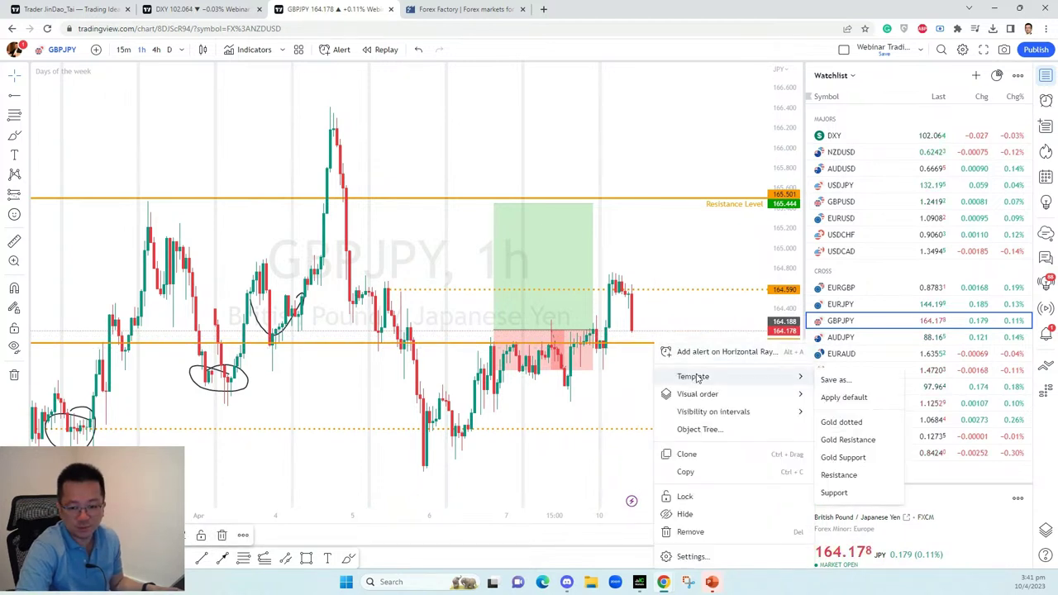
left_click(842, 457)
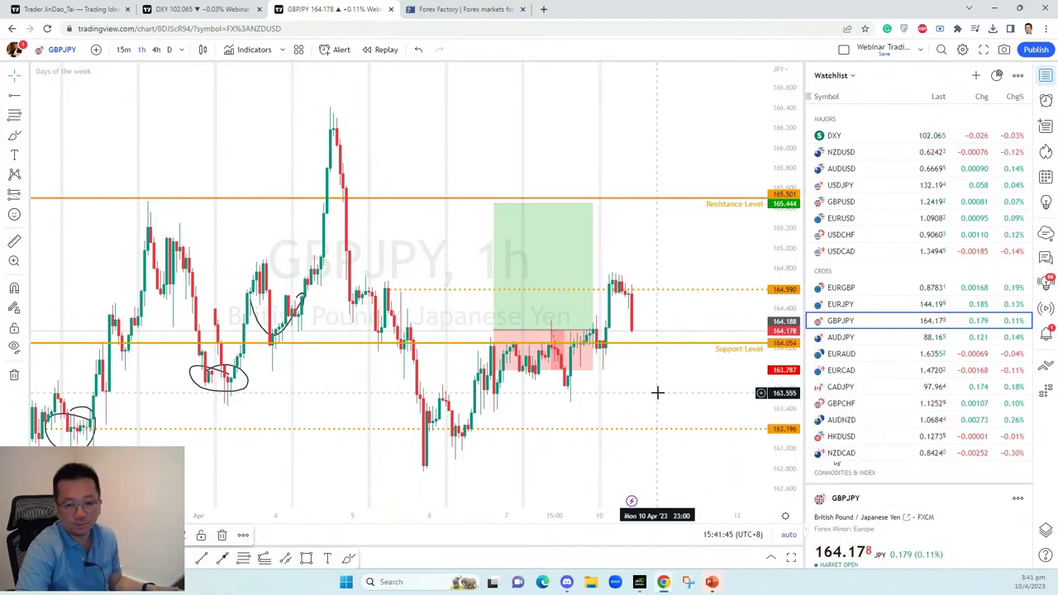
mouse_move(514, 336)
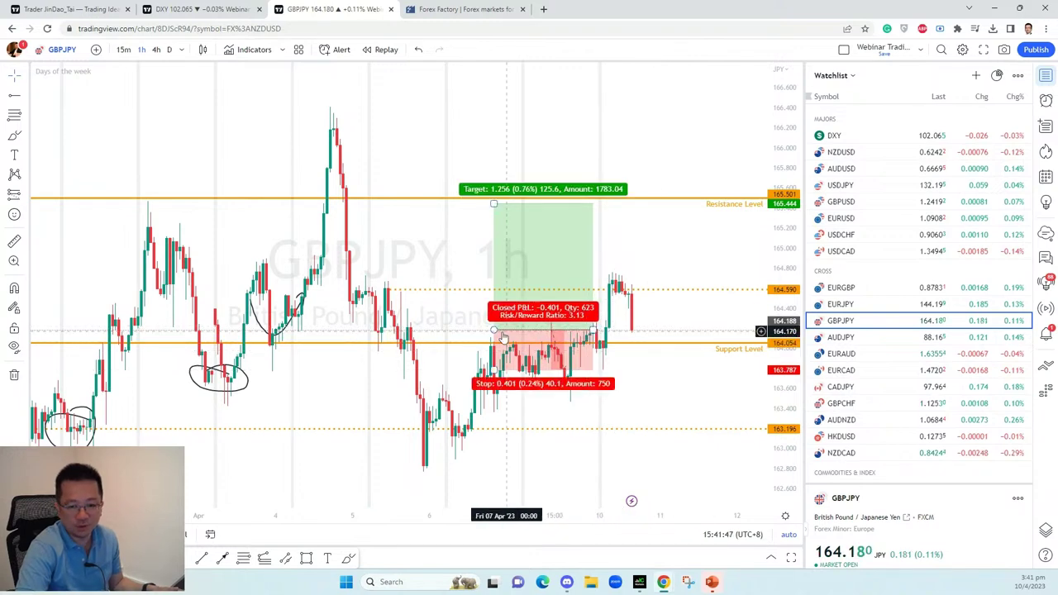
left_click_drag(529, 333, 675, 329)
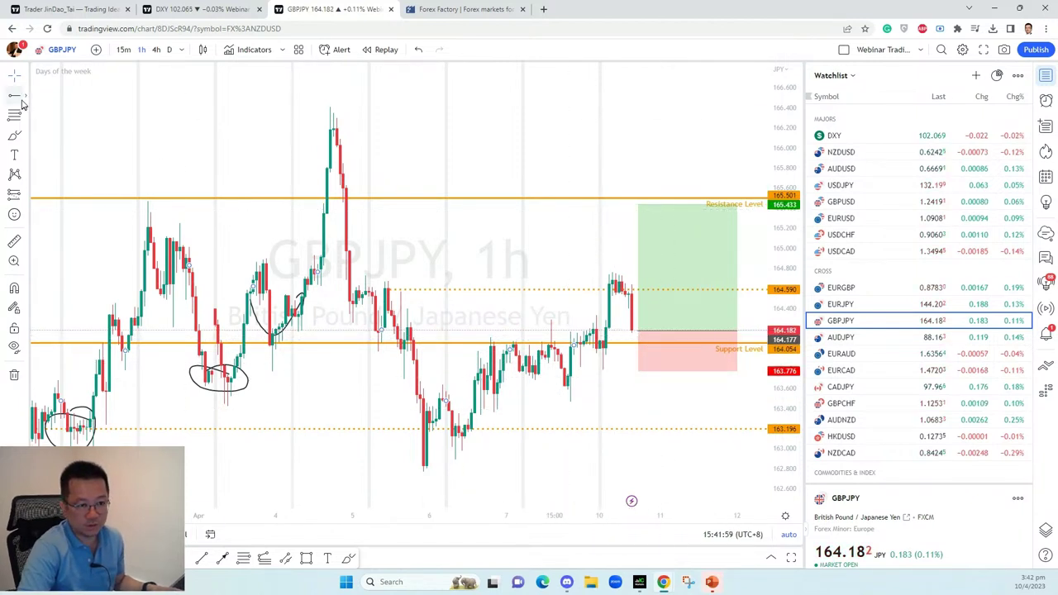
- Draw an ascending GBPJPY trendline from the 5 April low at about 162.780 to about 164.610 on 11 April
left_click(201, 558)
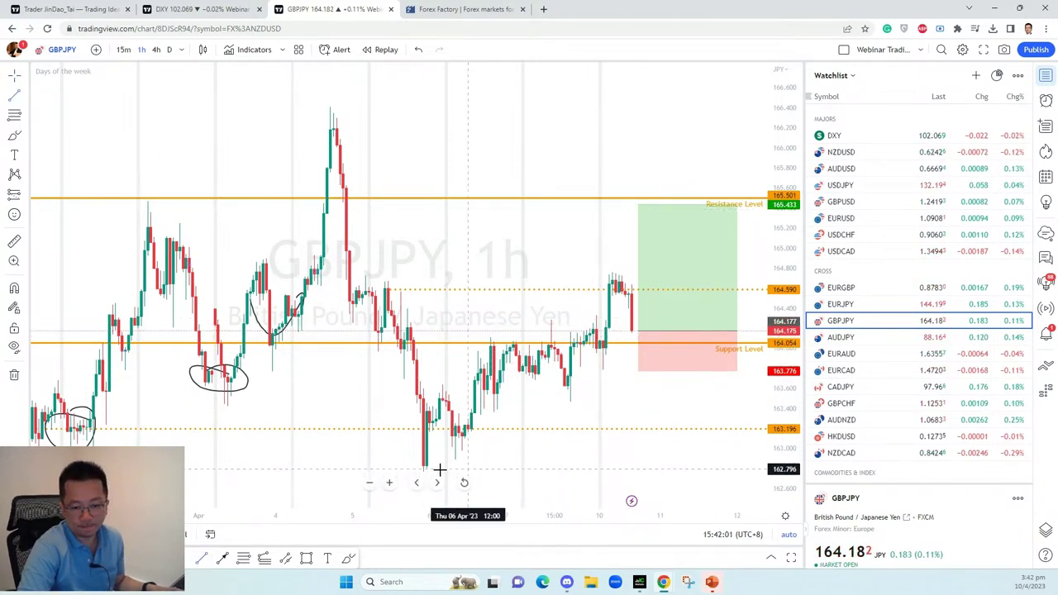
left_click(426, 468)
left_click(727, 288)
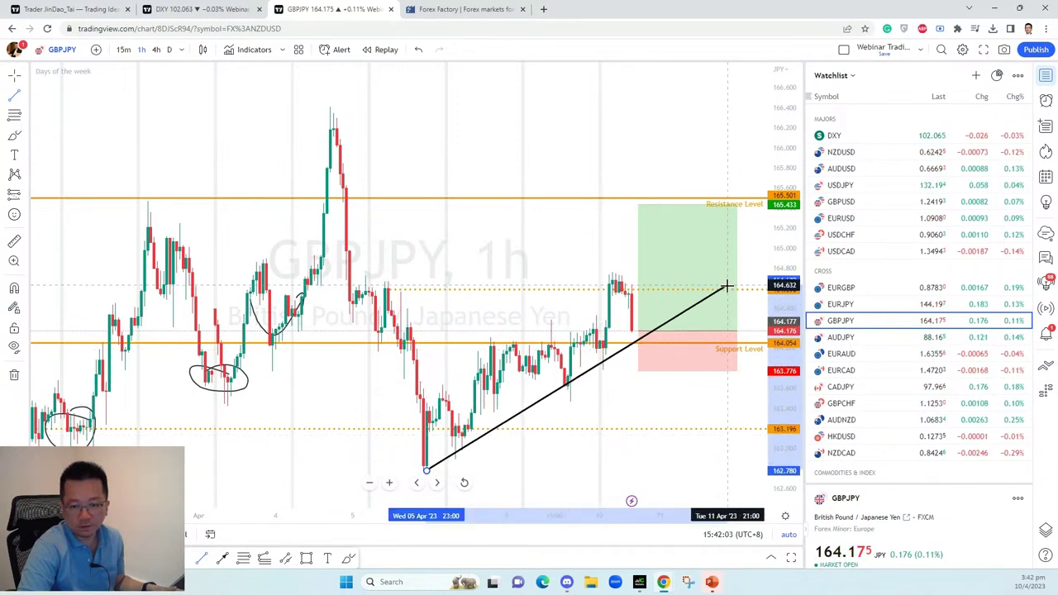
mouse_move(676, 299)
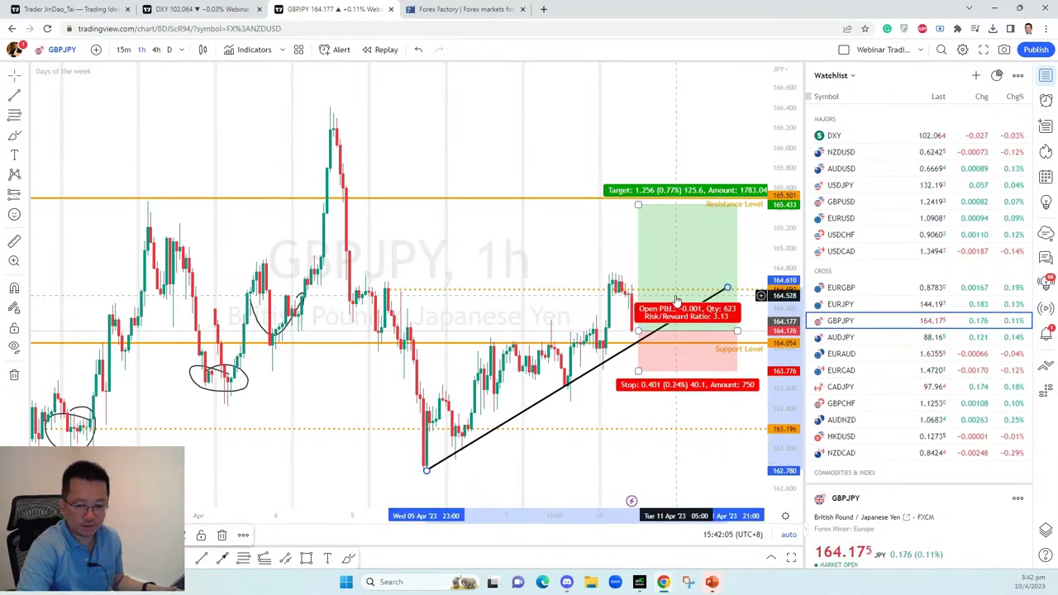
left_click(545, 274)
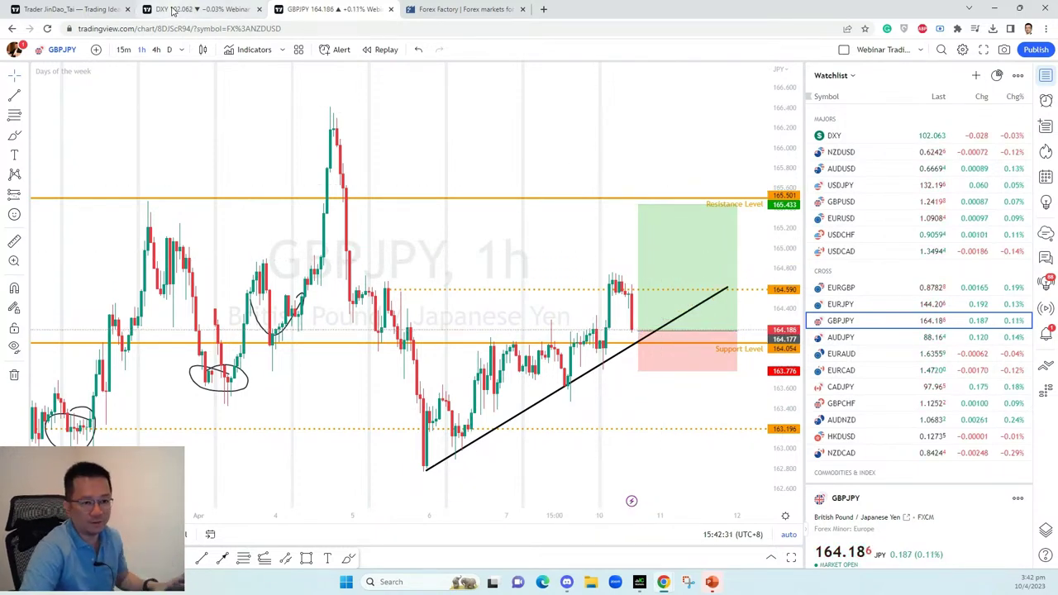
- In the DXY chart's note, change the GBPJPY plan's entry to "buy above 164.20 (test and reject support)"
left_click(198, 9)
double_click(372, 213)
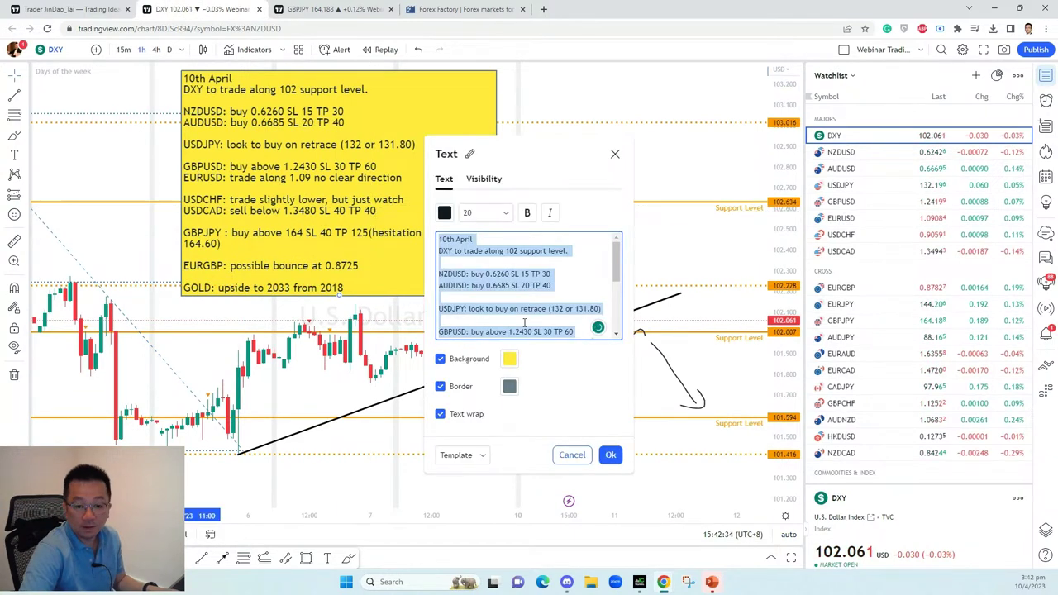
left_click(514, 290)
scroll(514, 289, "down", 1)
scroll(486, 288, "down", 2)
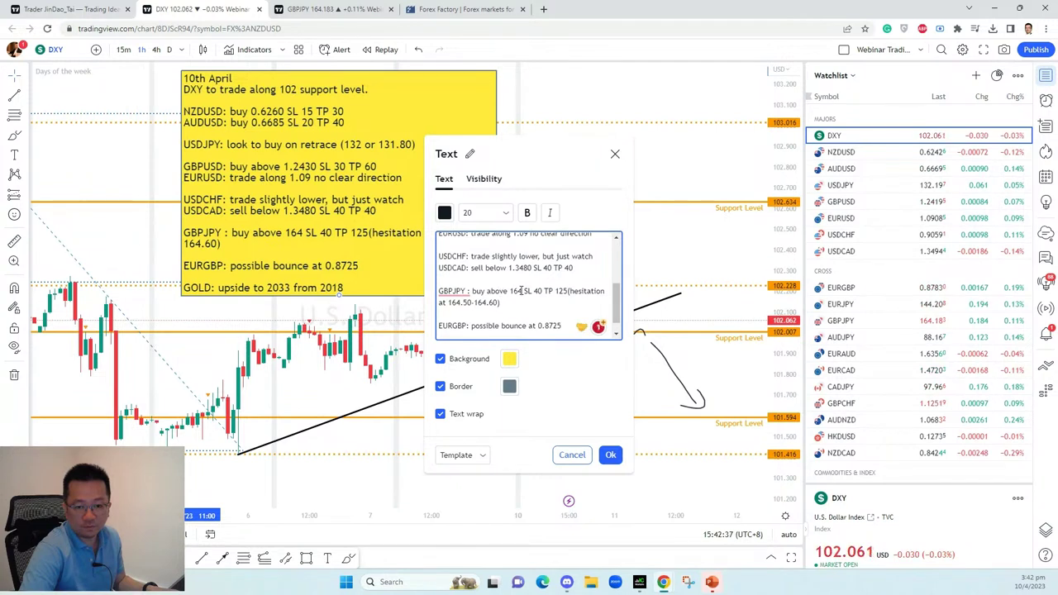
type(".20 ")
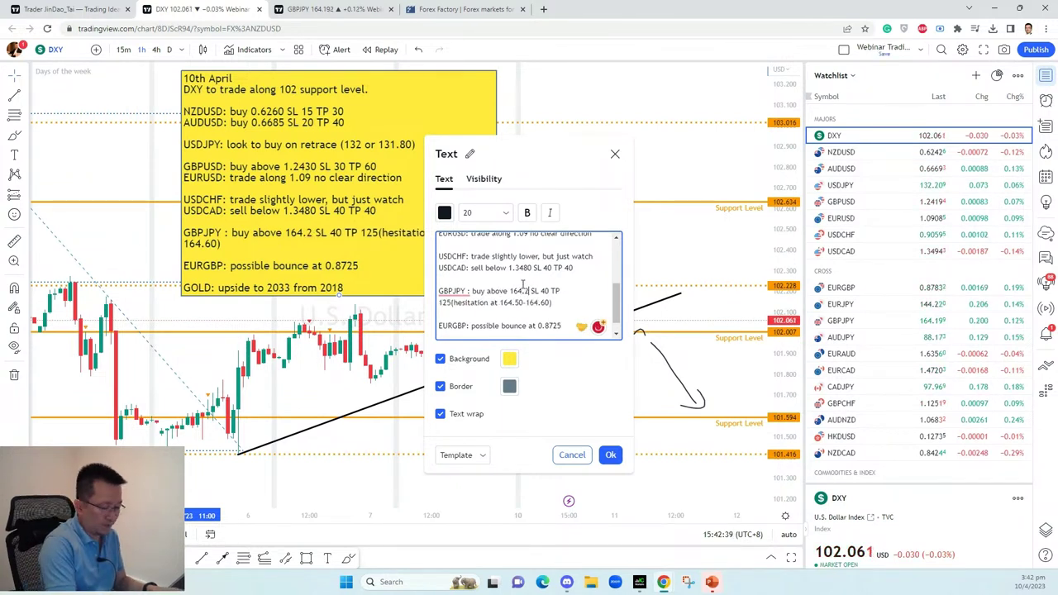
type("(test and reje")
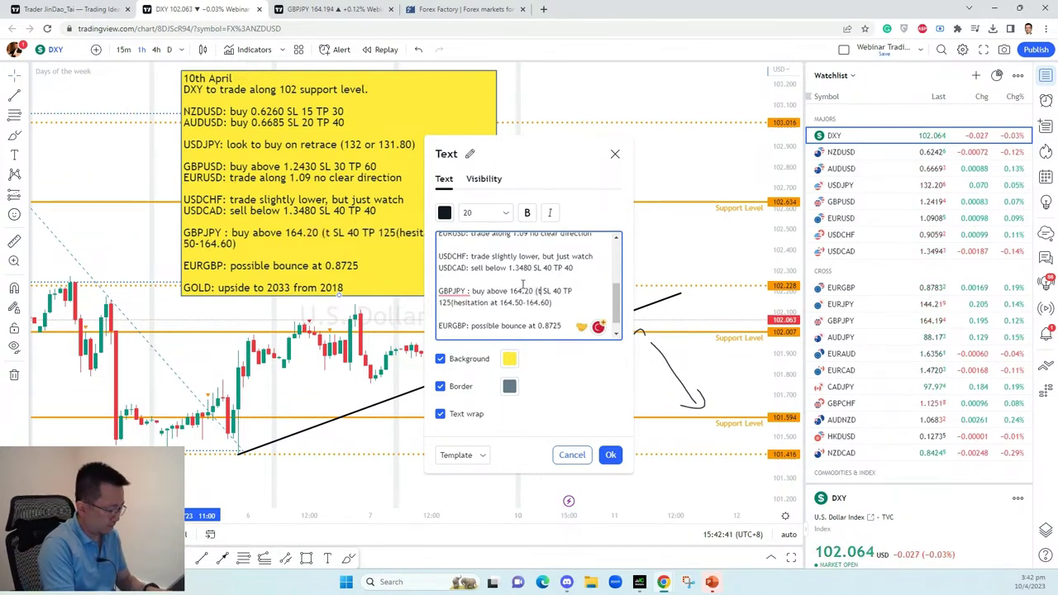
type("ct ")
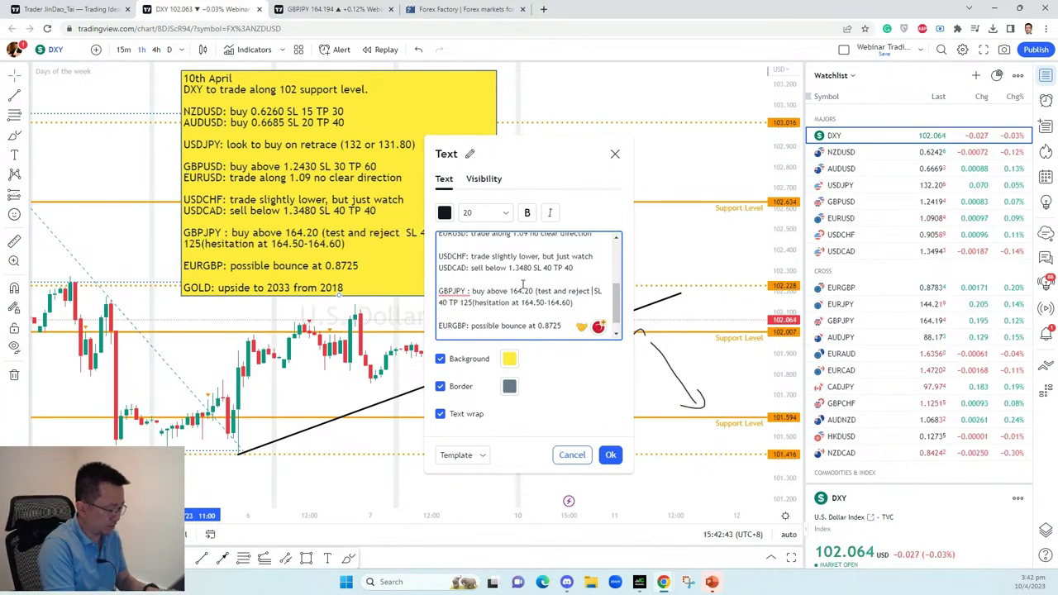
type("support")
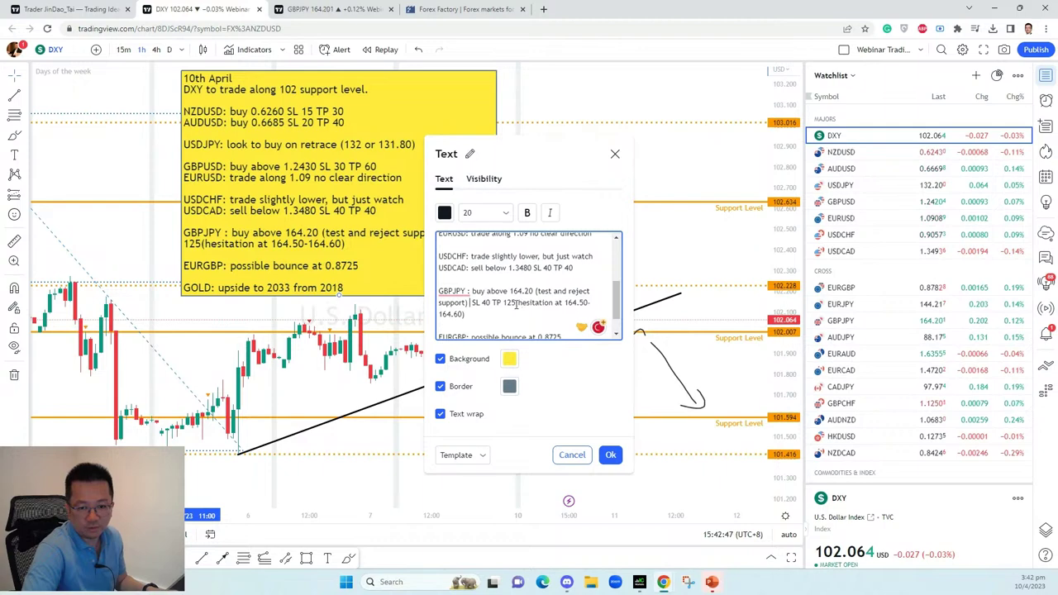
- Check the GBPJPY chart against the plan, add a space before the note's "(hesitation at 164.50-164.60)" remark and save the note
left_click_drag(516, 303, 515, 312)
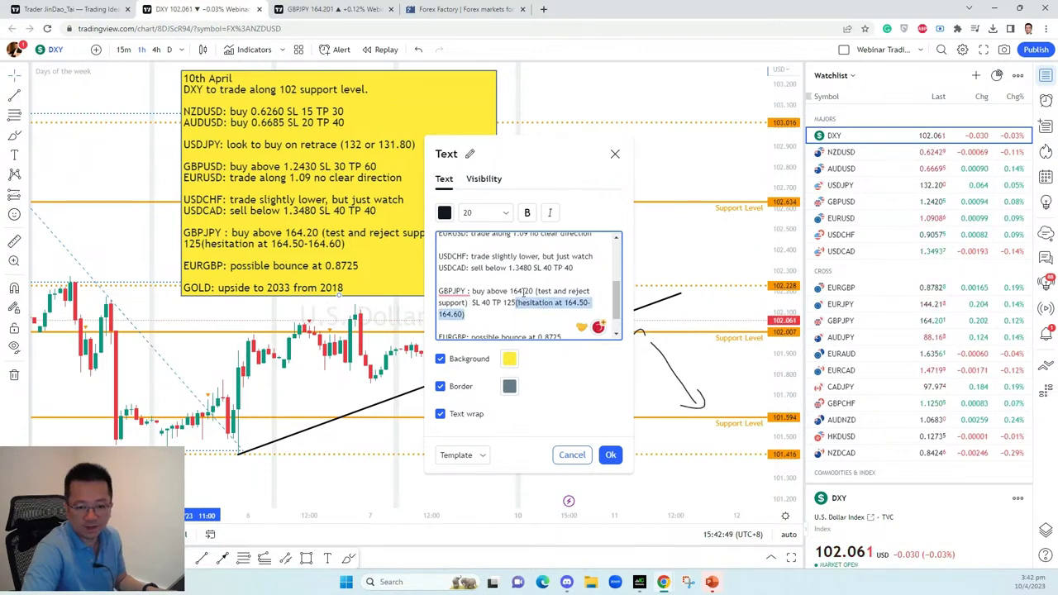
left_click(354, 8)
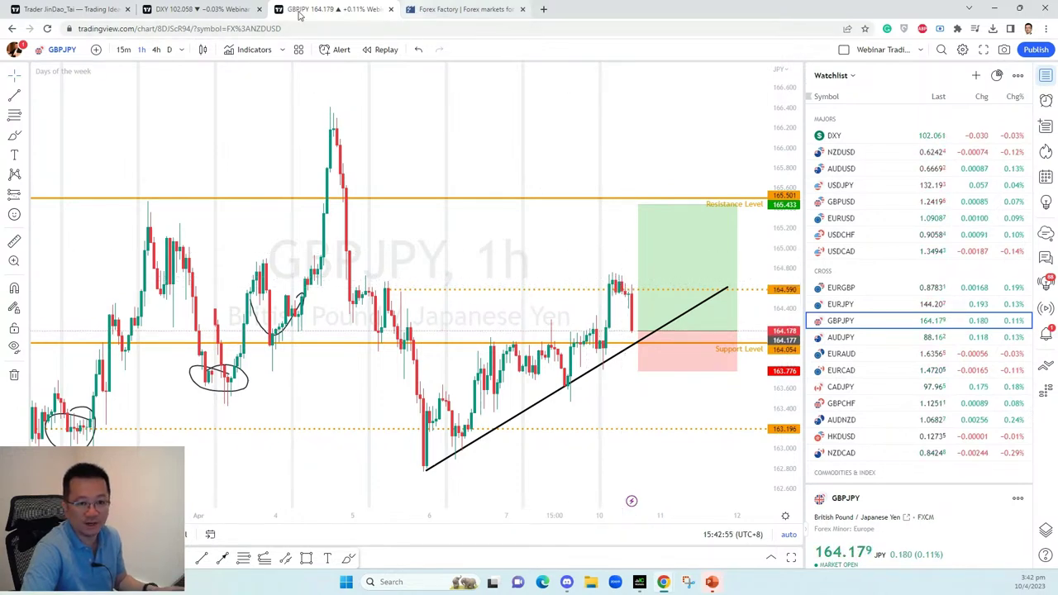
left_click(239, 10)
left_click(562, 307)
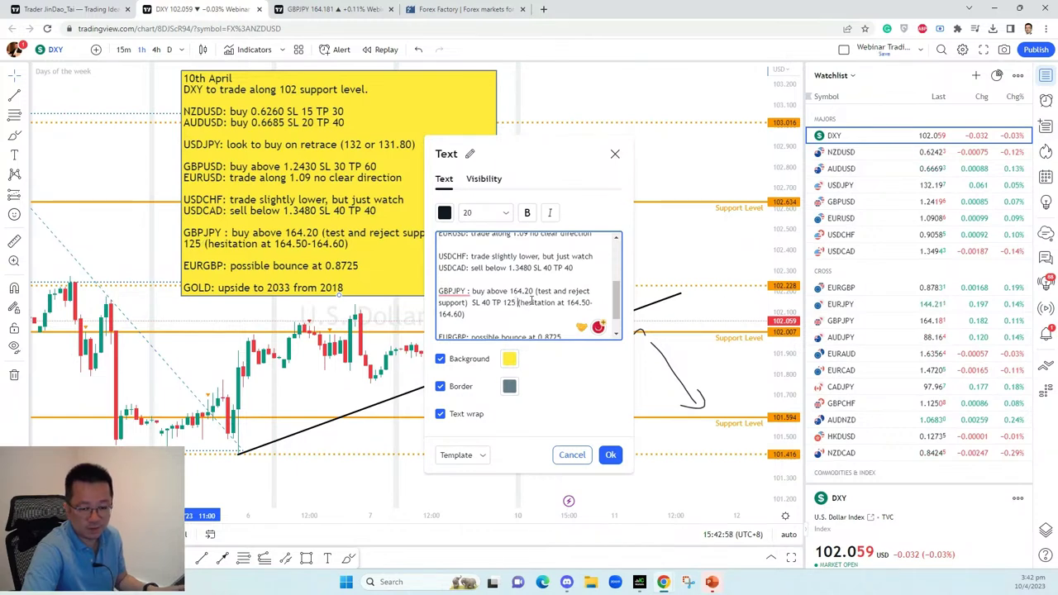
left_click(609, 454)
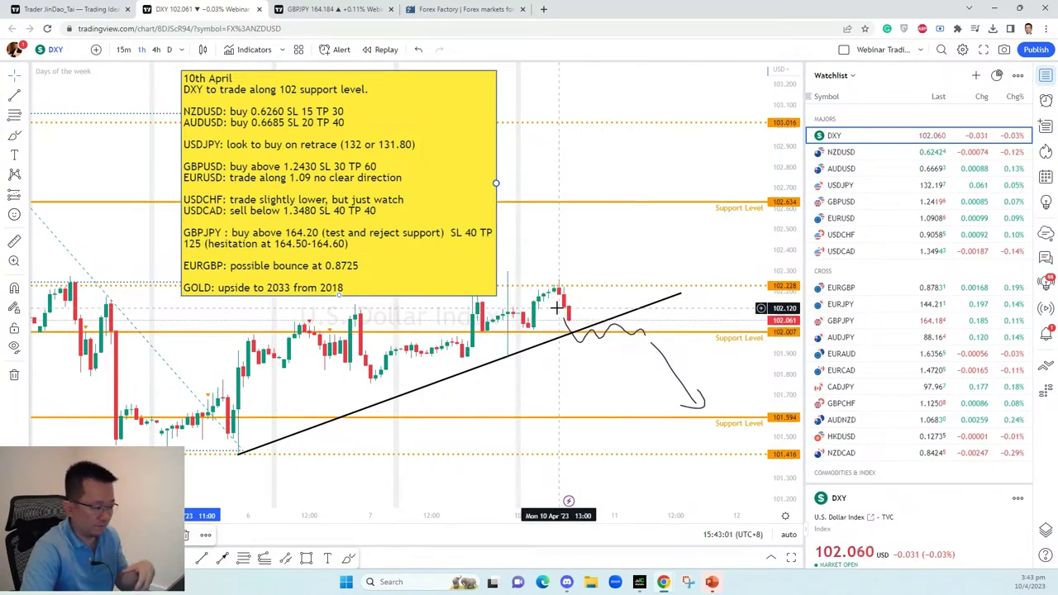
- Open the EURGBP chart and delete its old short position and descending trendline
left_click(327, 9)
left_click(264, 8)
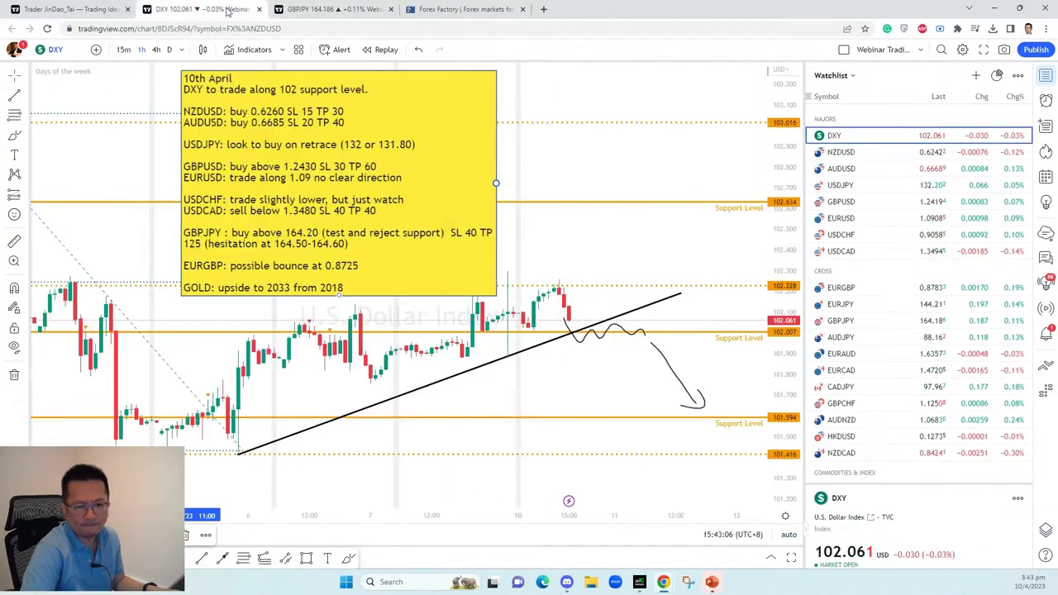
left_click(327, 9)
left_click(863, 289)
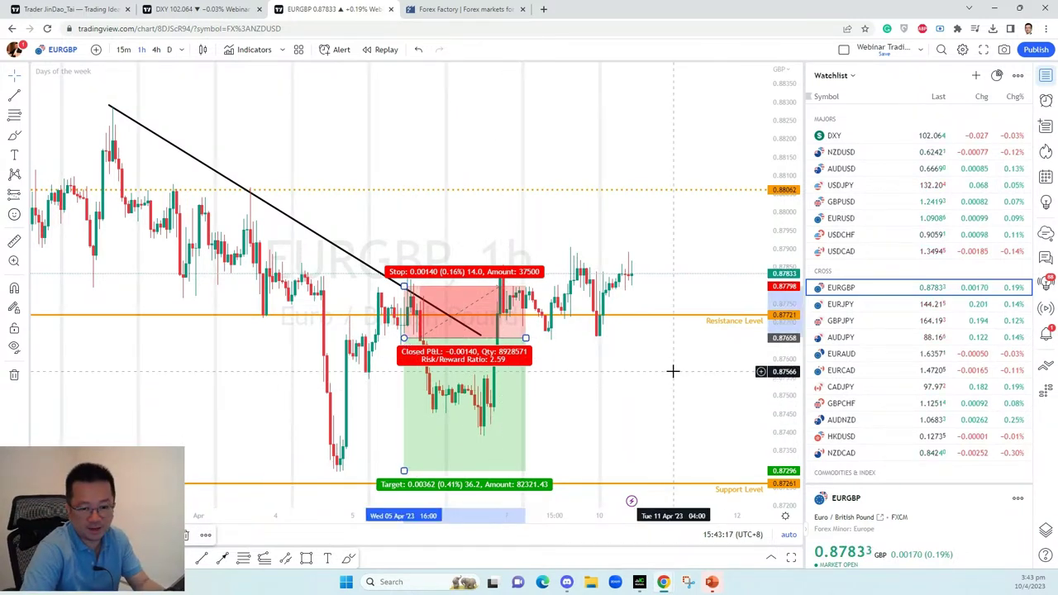
key("Delete")
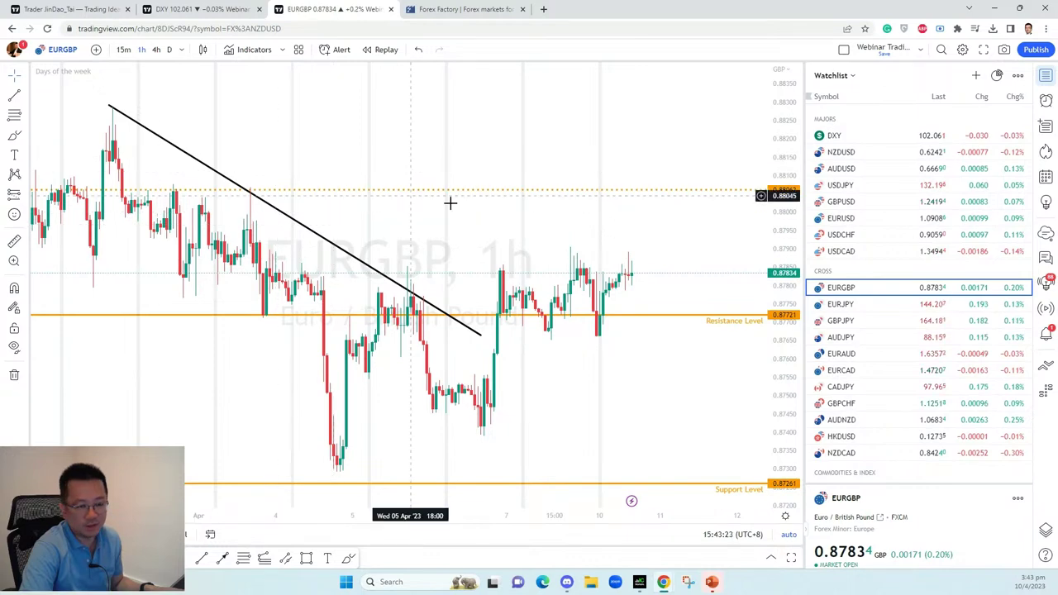
left_click(342, 253)
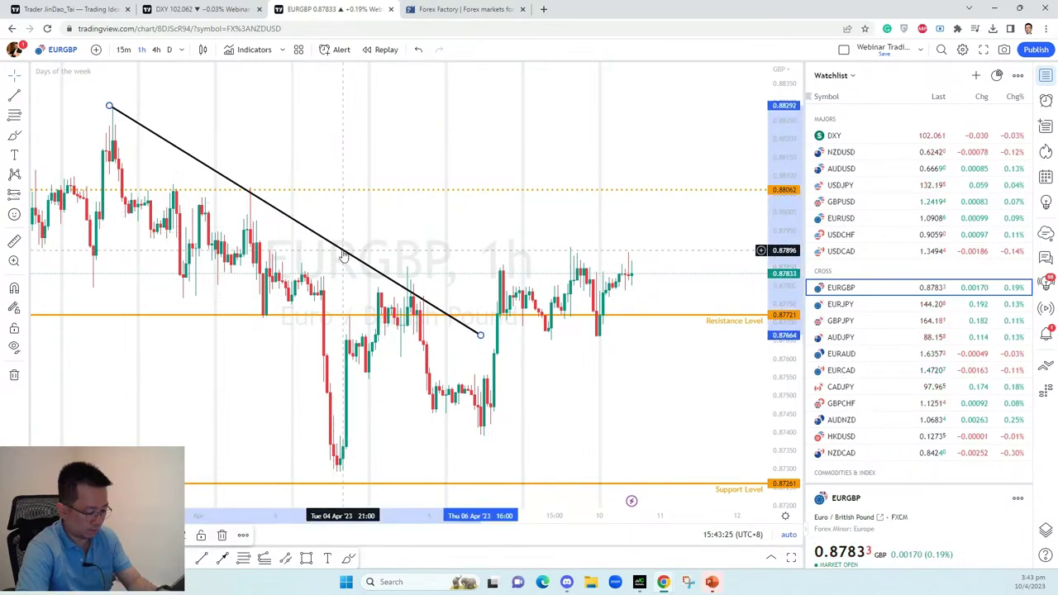
key("Delete")
- Draw a horizontal ray at about 0.87829 on EURGBP and apply the dotted orange level template to it
scroll(434, 245, "down", 3)
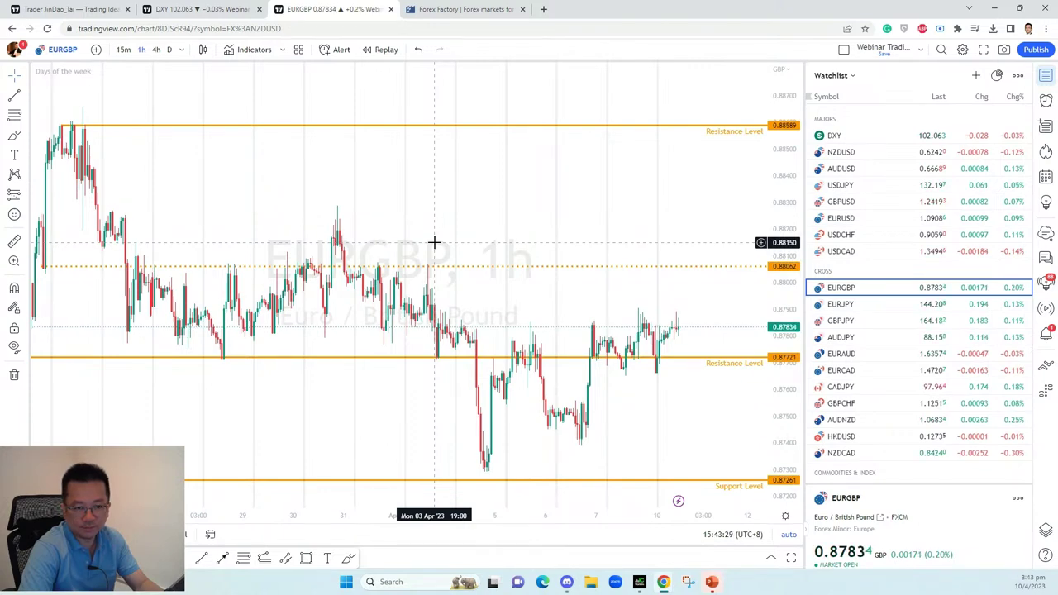
scroll(434, 242, "down", 2)
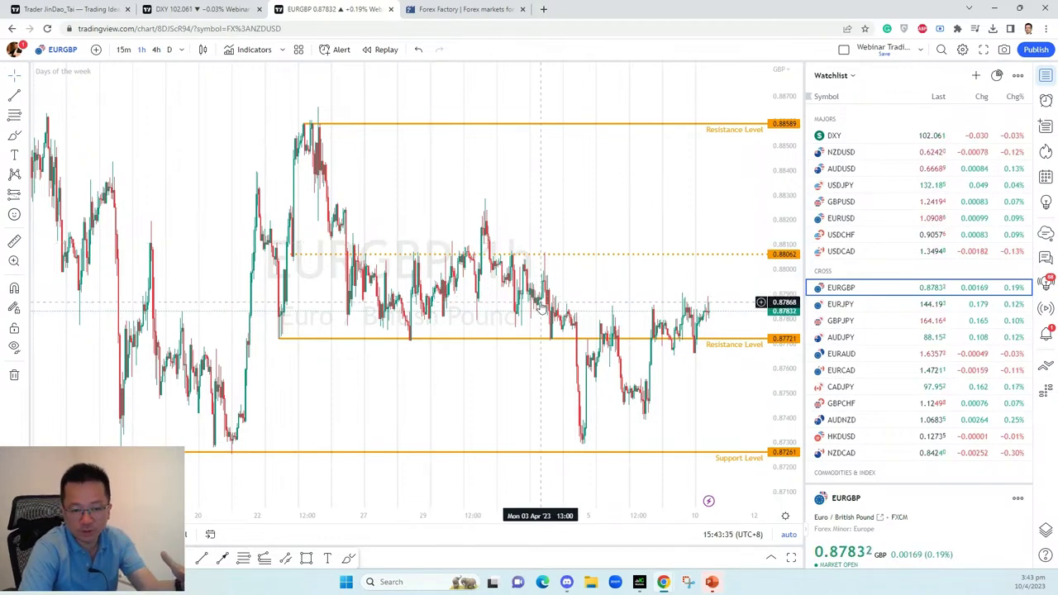
scroll(526, 300, "up", 2)
scroll(622, 285, "up", 1)
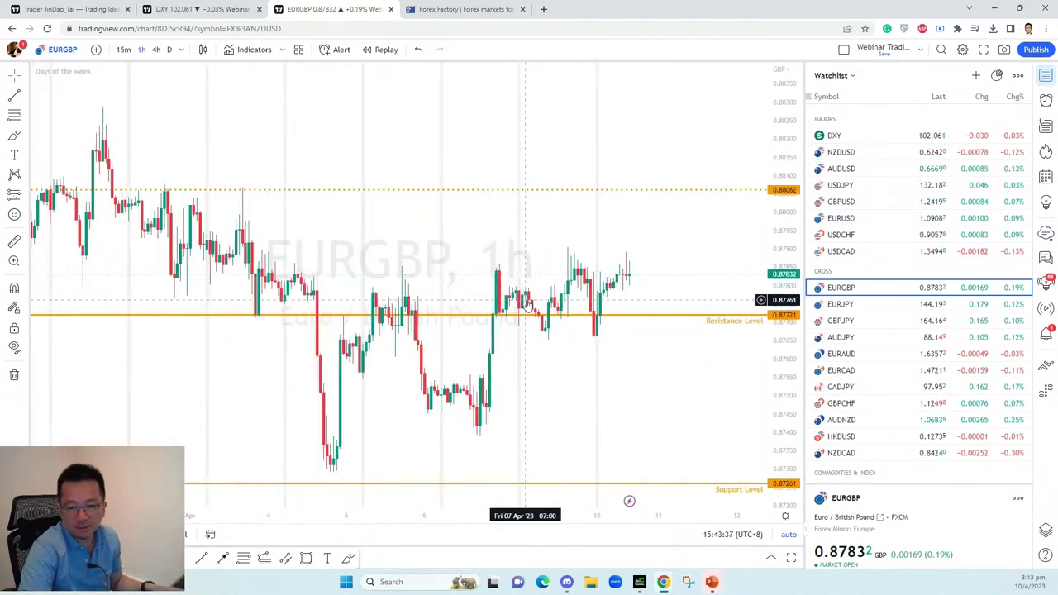
scroll(622, 283, "up", 1)
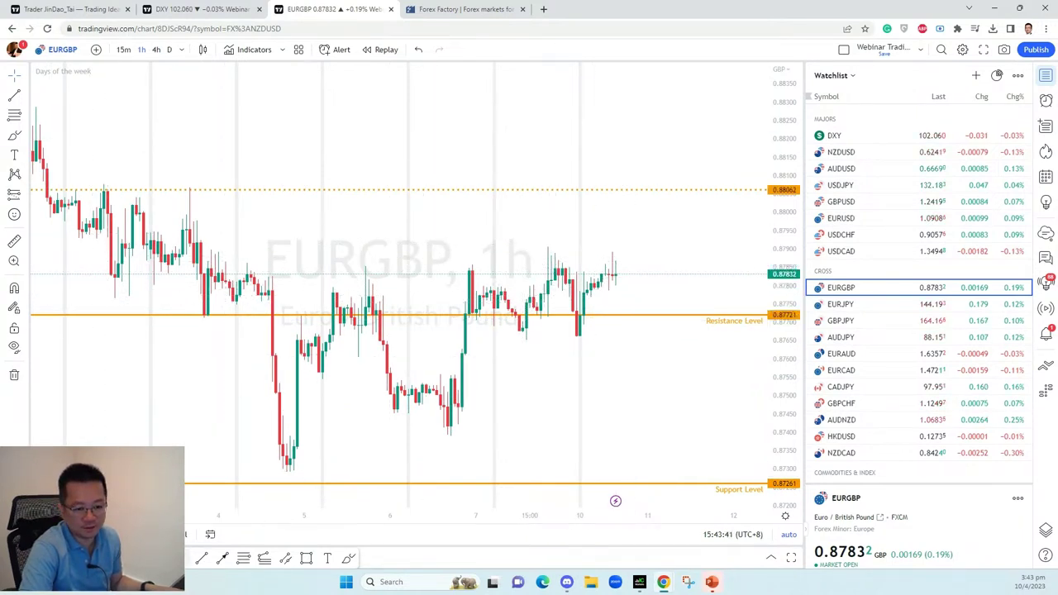
left_click(117, 275)
right_click(118, 276)
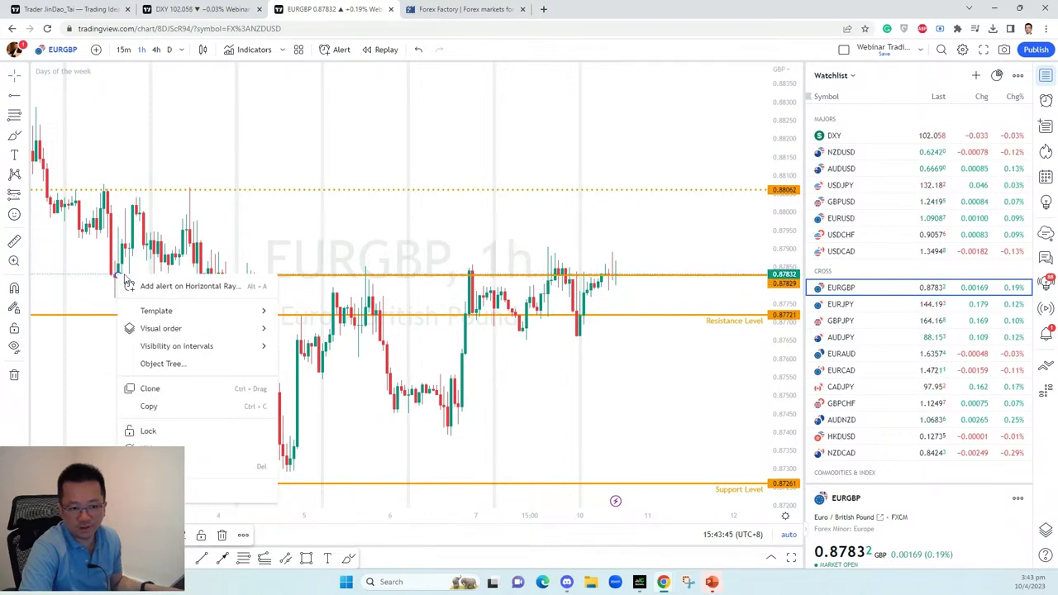
mouse_move(196, 309)
left_click(307, 357)
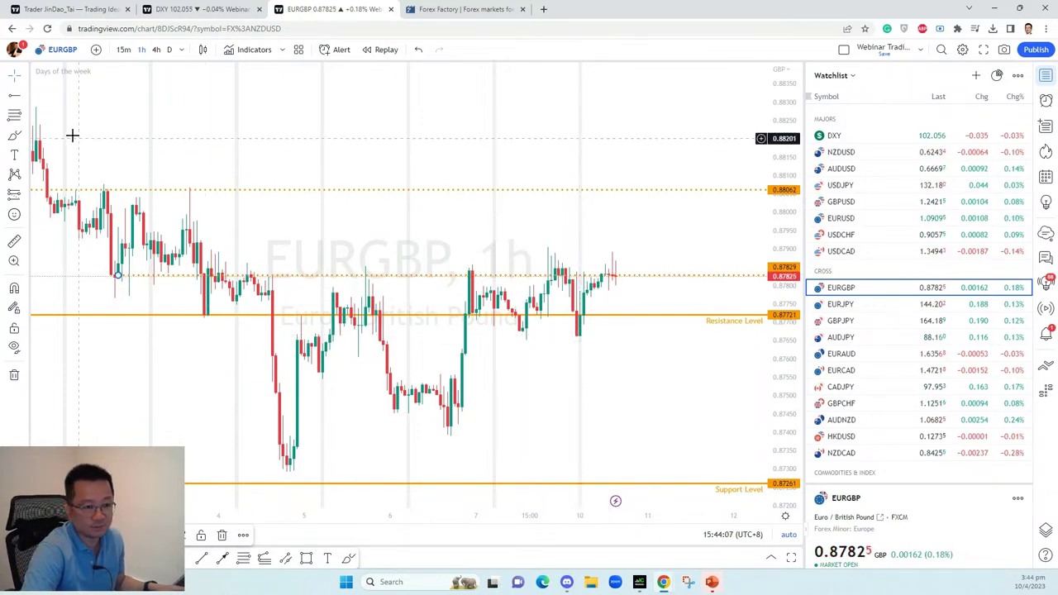
- Place a EURGBP short position after the latest candle with entry about 0.87656, stop about 0.87856 and target about 0.87268
left_click(25, 194)
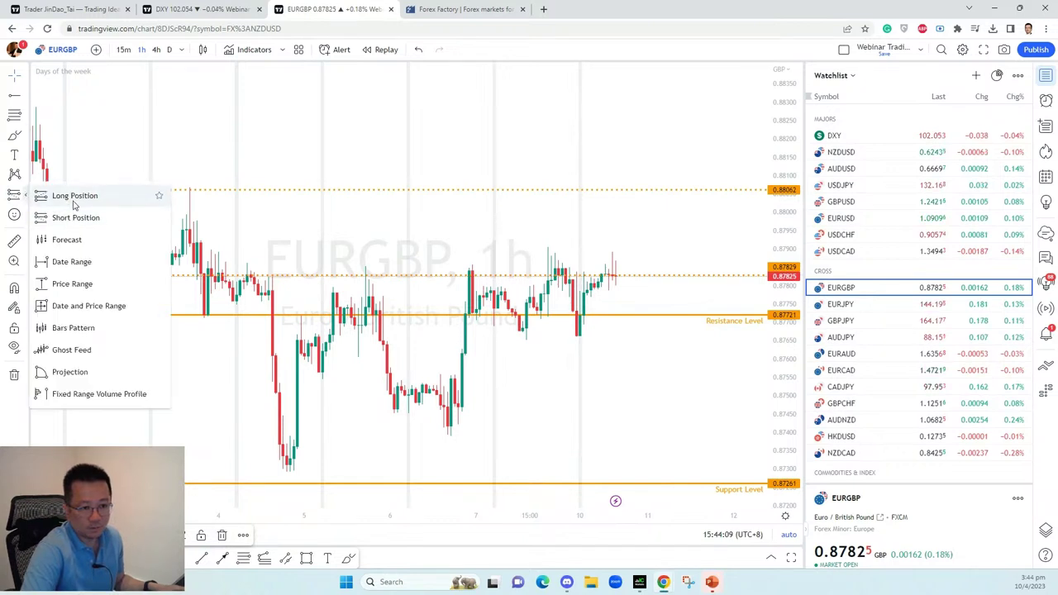
left_click(76, 195)
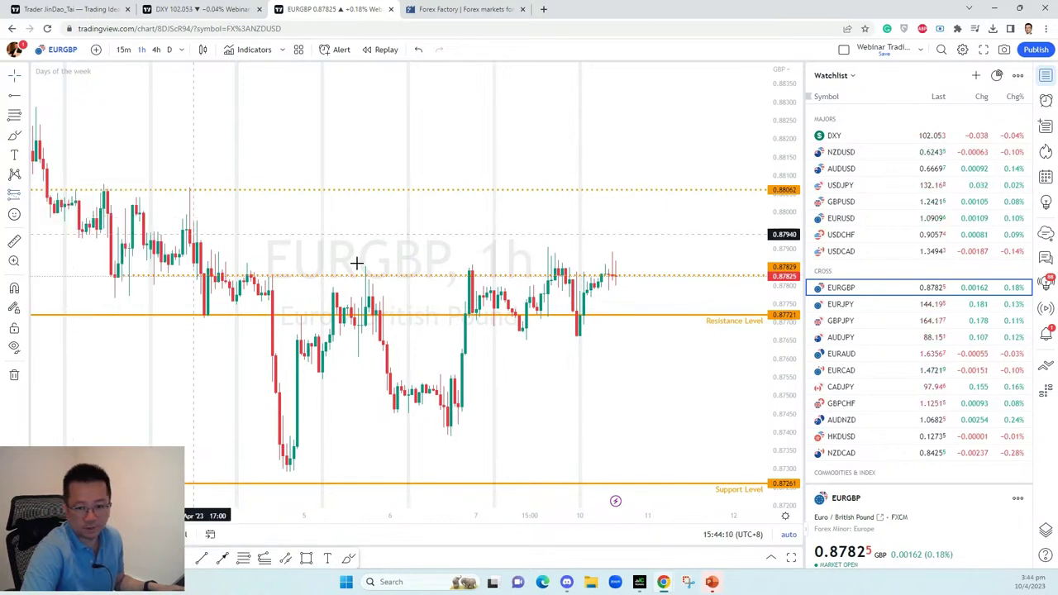
left_click(628, 338)
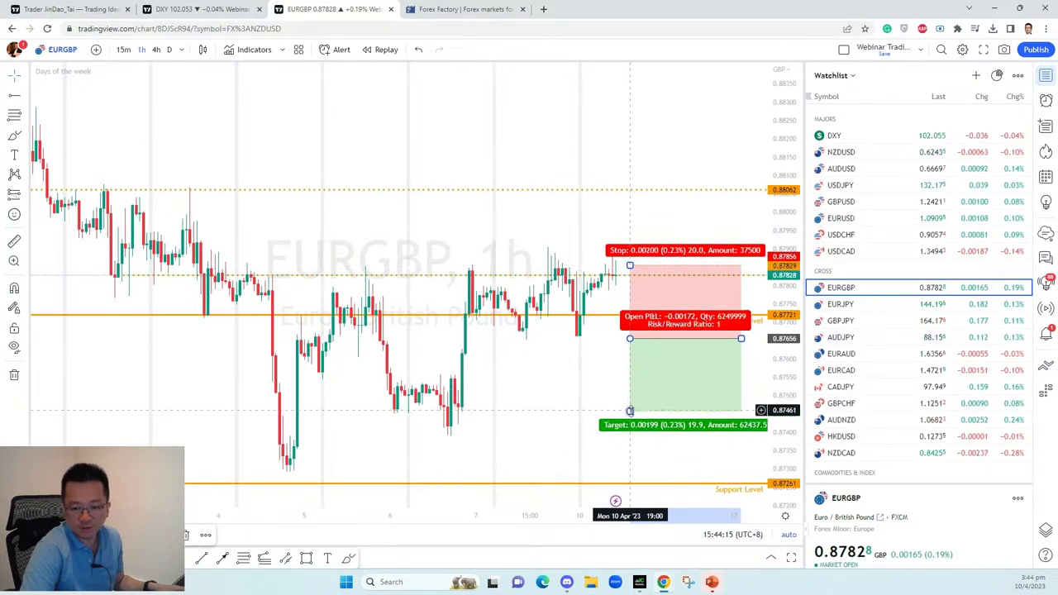
left_click_drag(629, 411, 632, 480)
left_click(567, 401)
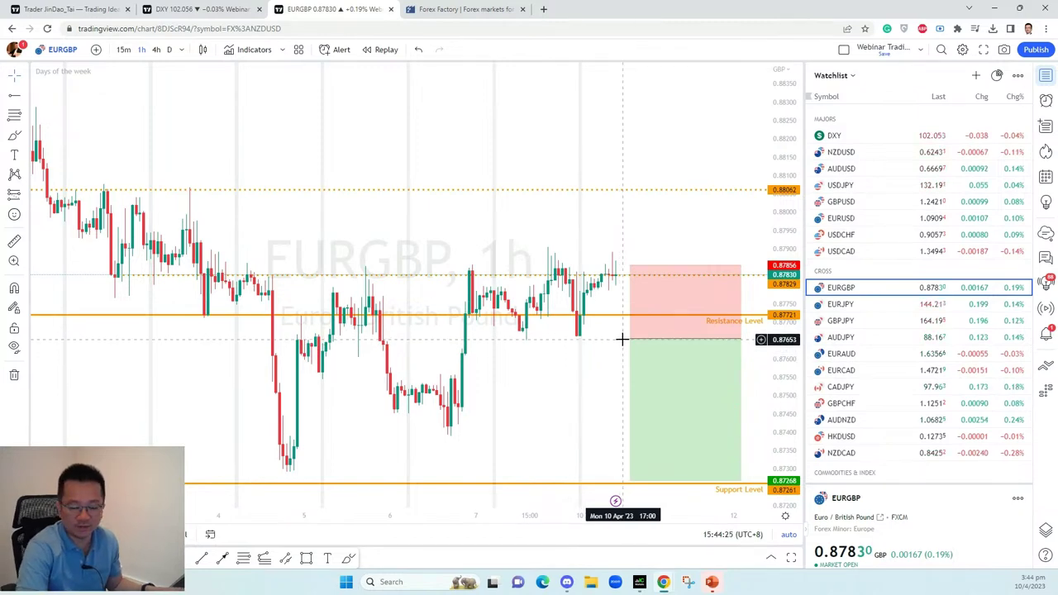
- Add "sell down below 0.8765" to the start of the EURGBP plan in the DXY chart's note
left_click(199, 9)
double_click(347, 246)
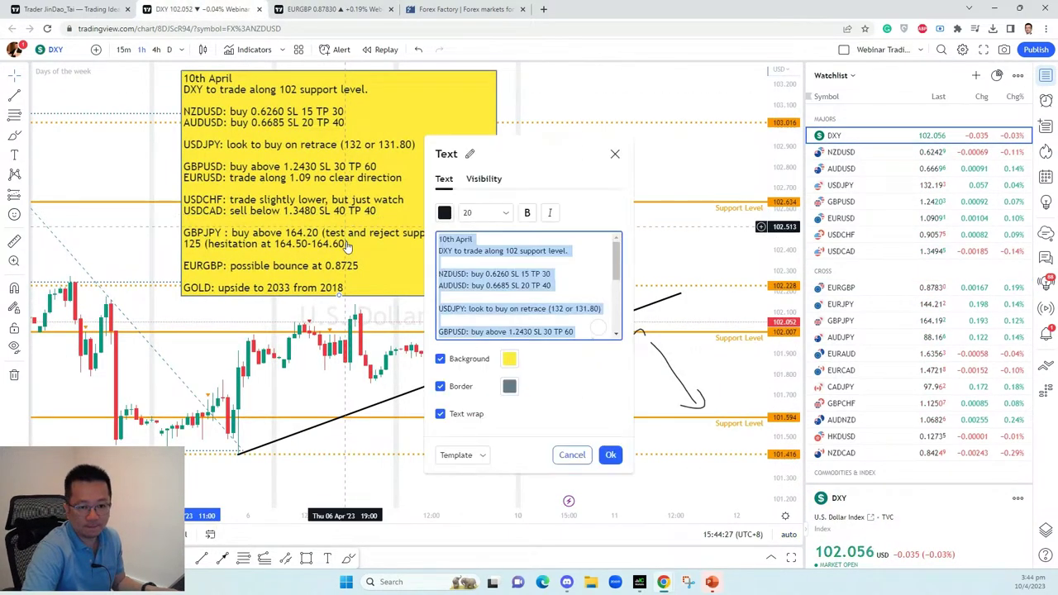
left_click(501, 303)
scroll(500, 303, "down", 3)
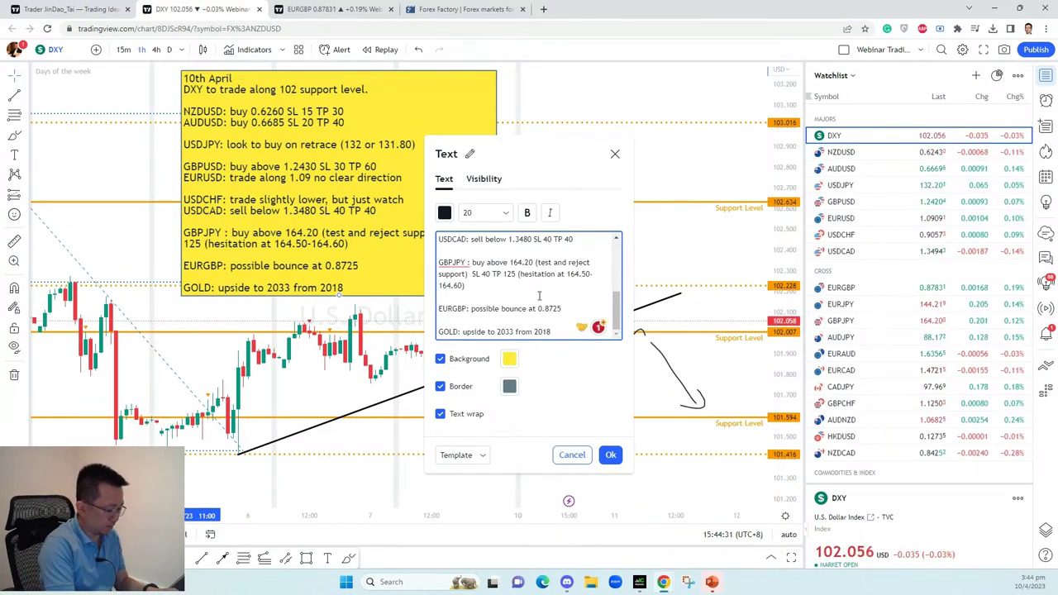
type("sell down ")
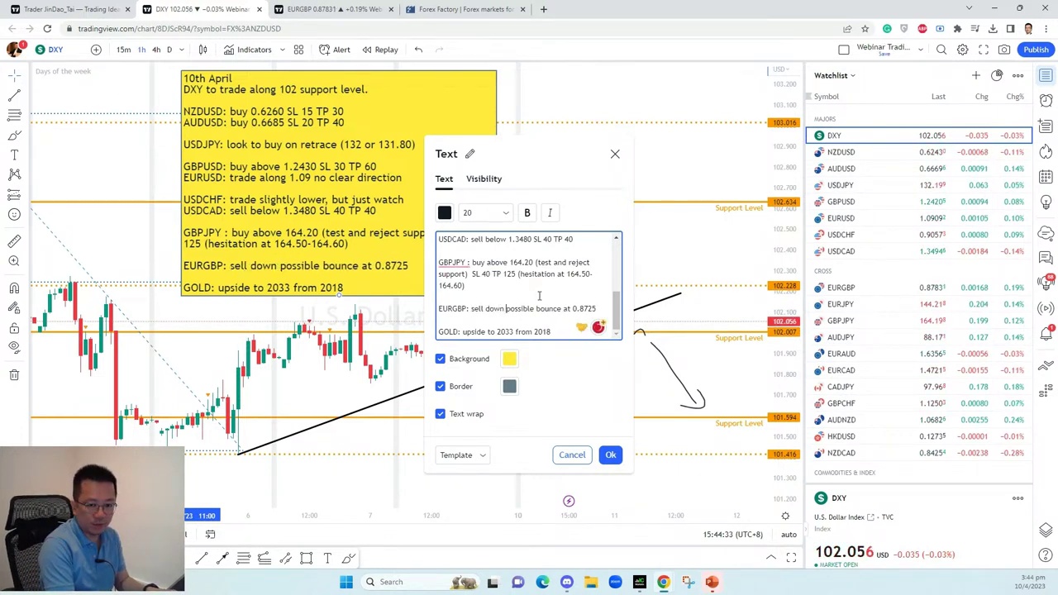
type("below 0.8")
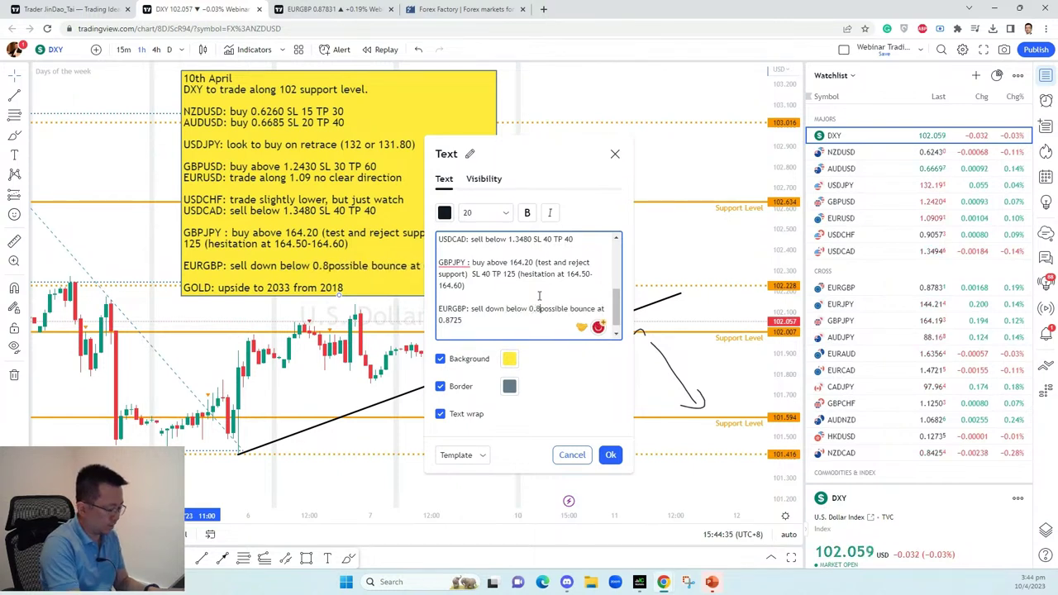
type("765")
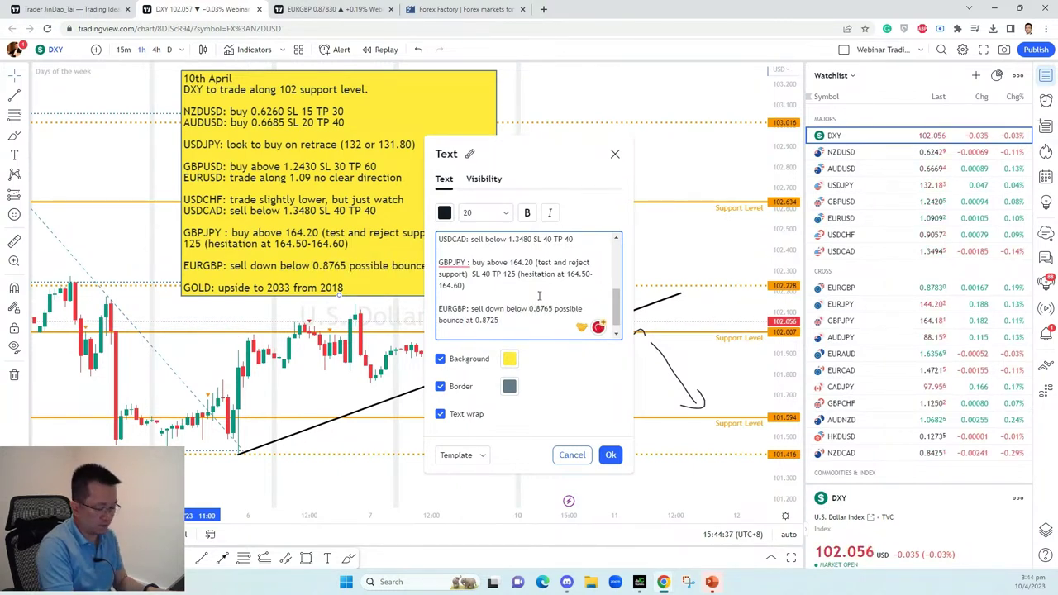
- Check the EURGBP chart, add "SL 20 TP 40" to its plan, remove "possible bounce at 0.8725" and save the note
left_click(328, 10)
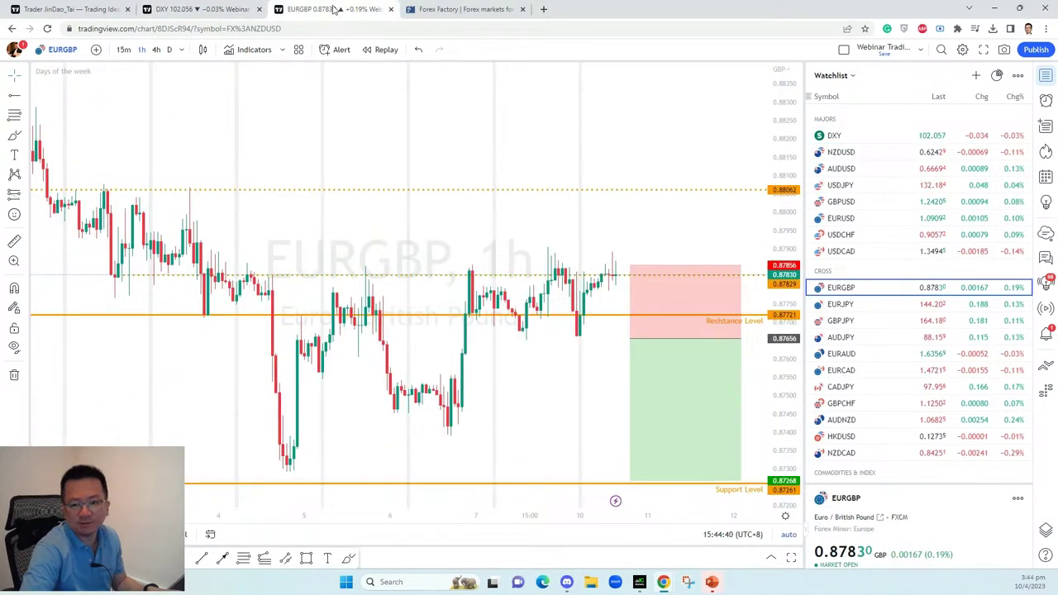
left_click(254, 6)
left_click(520, 307)
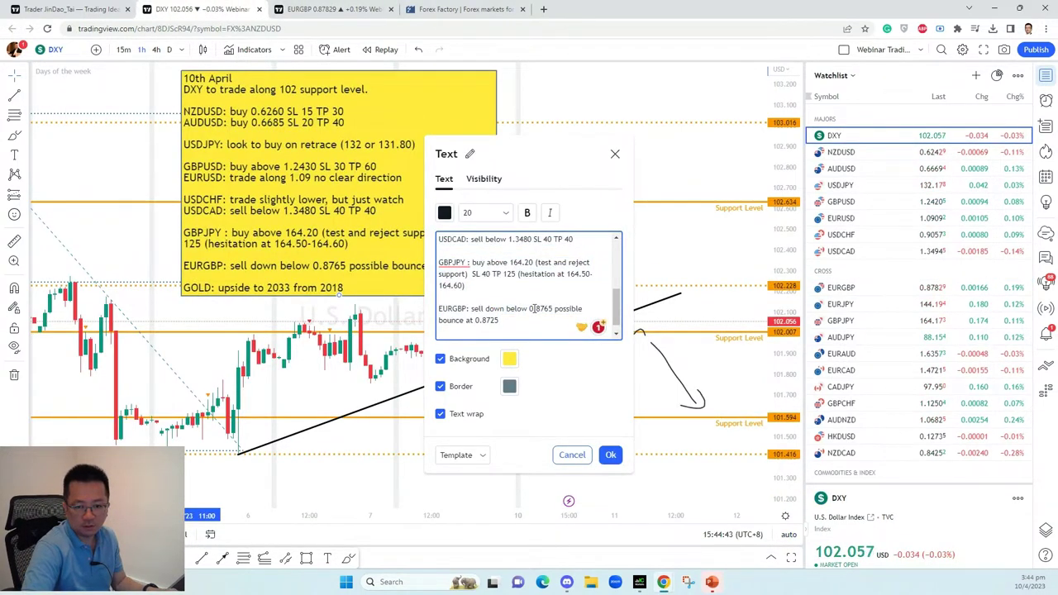
type("SL 20 ")
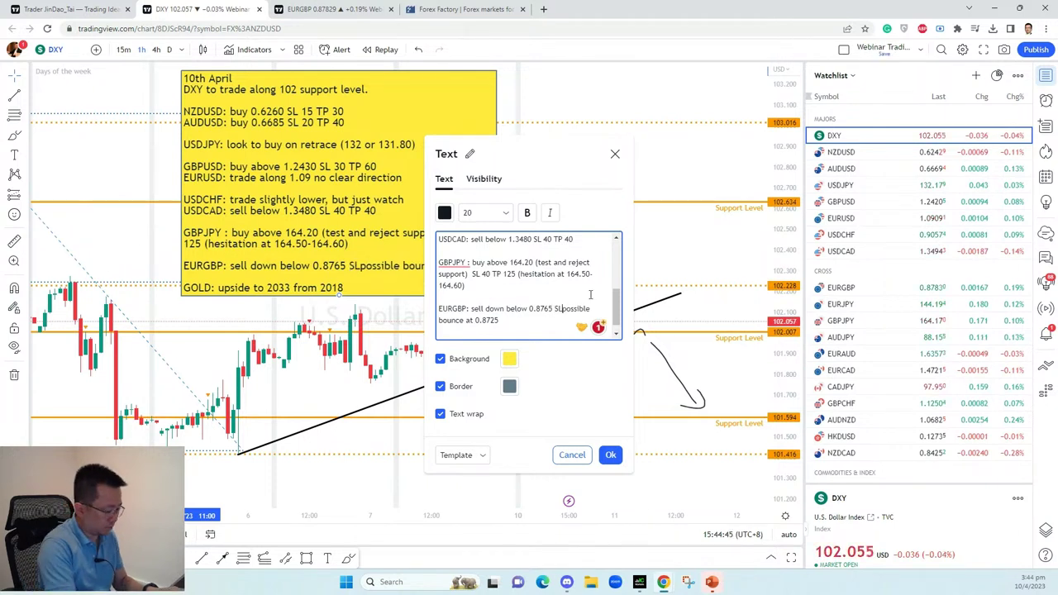
type("TP 40")
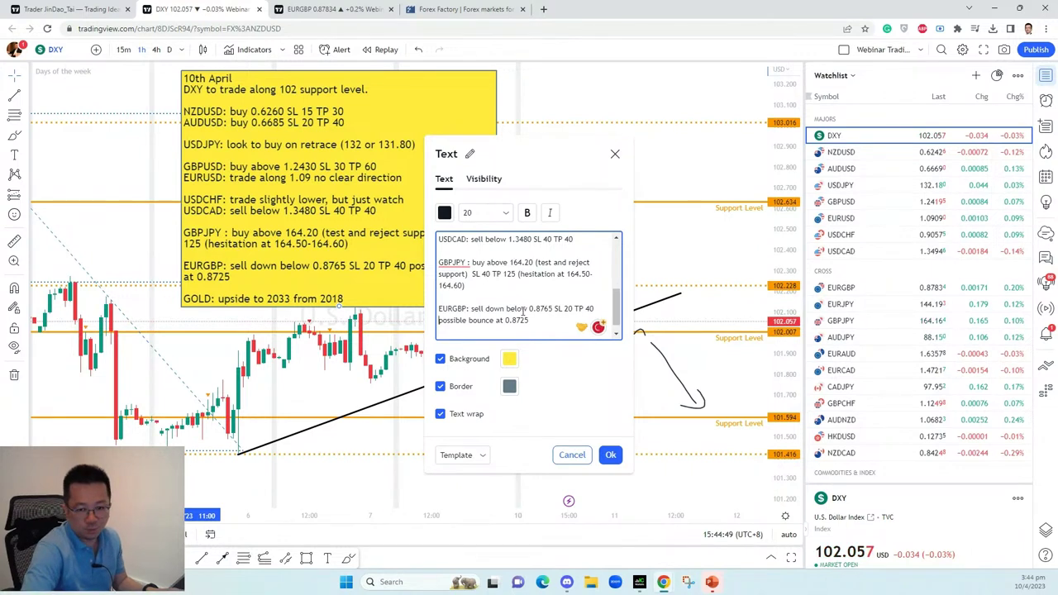
left_click_drag(438, 319, 533, 319)
key("BackSpace")
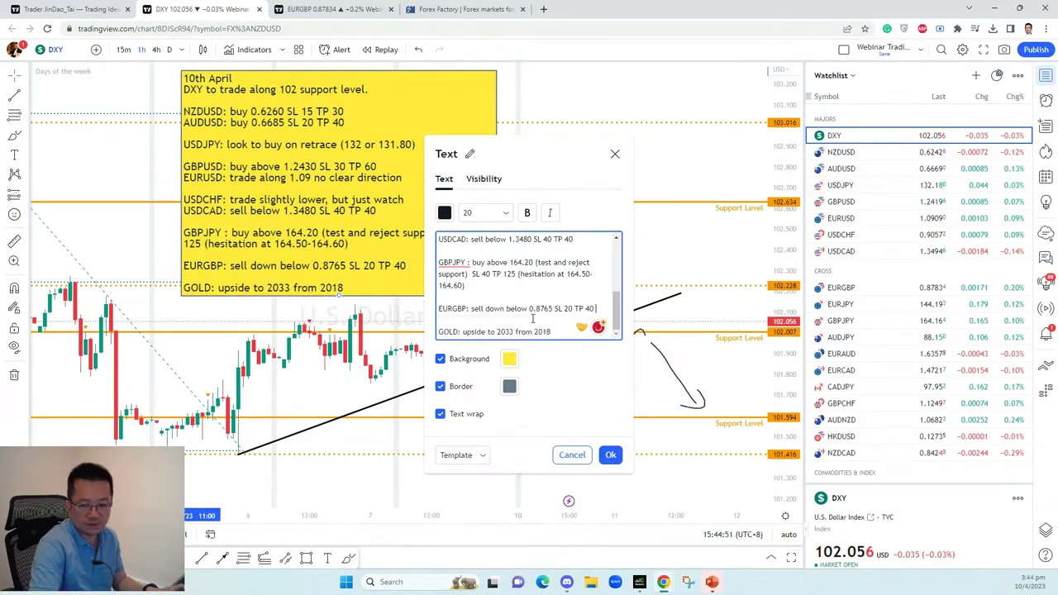
left_click(610, 455)
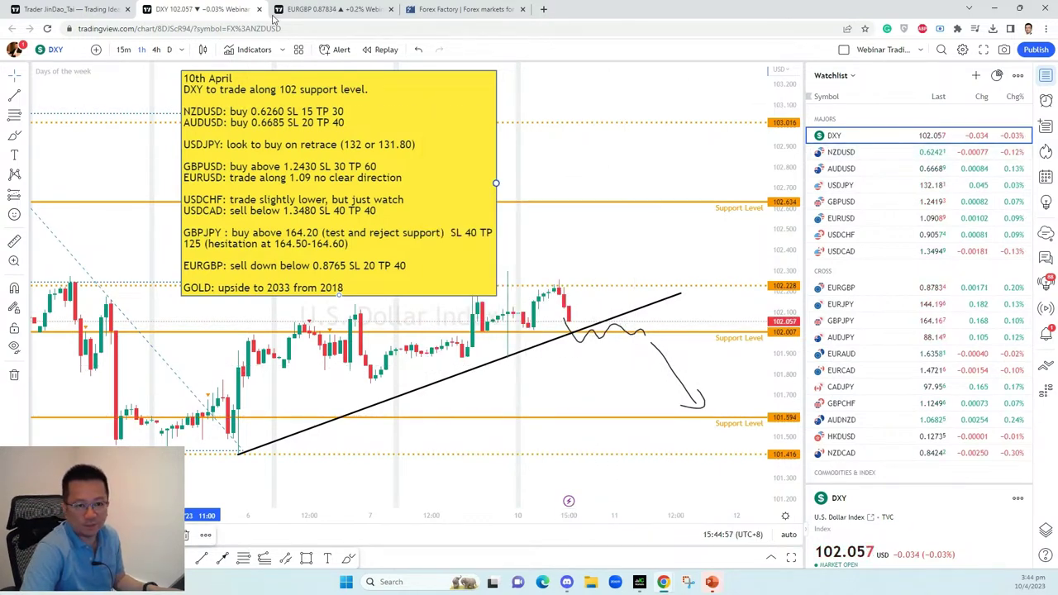
- Review the EURGBP, EURUSD and GBPUSD charts against their marked trade setups, ending on EURGBP
left_click(322, 13)
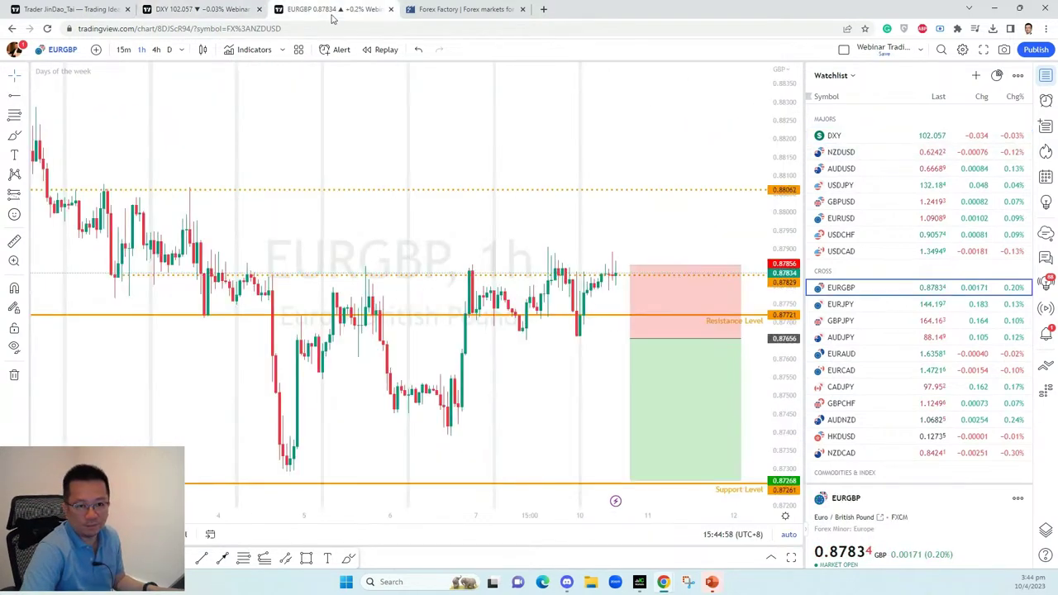
left_click(843, 218)
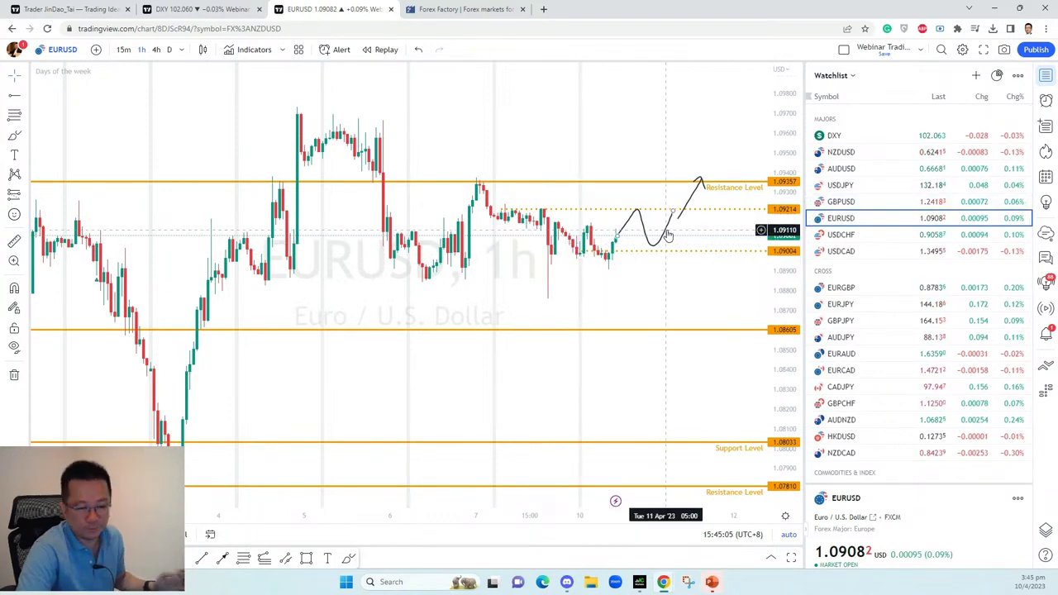
left_click(840, 201)
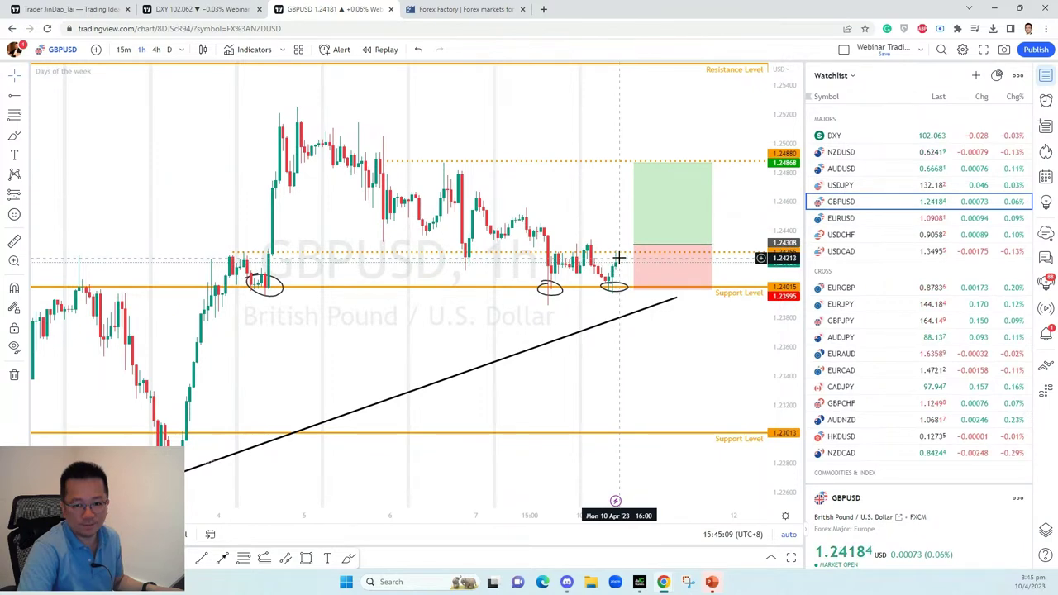
mouse_move(647, 184)
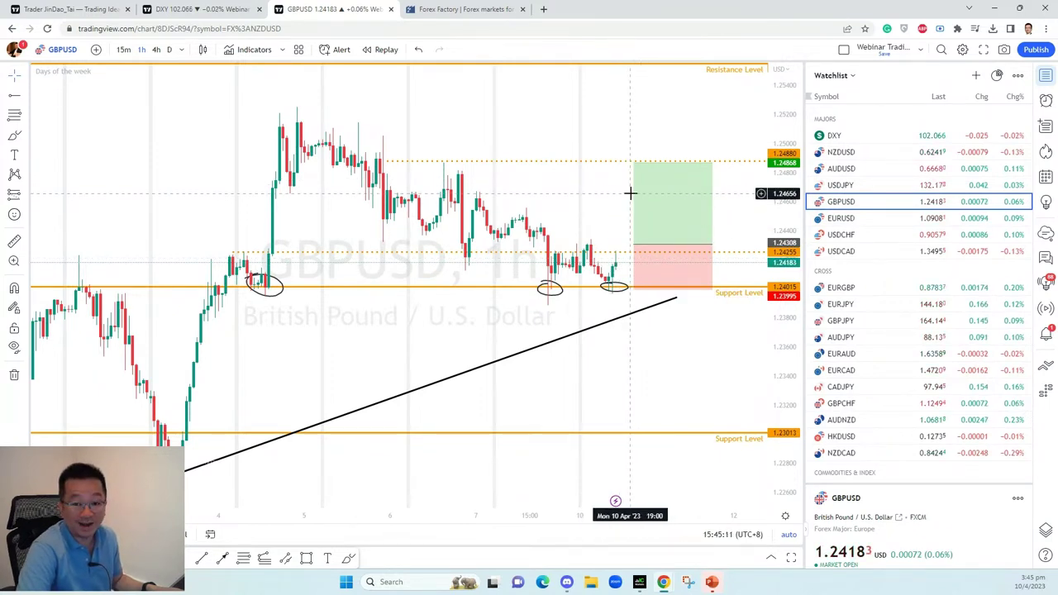
left_click(841, 289)
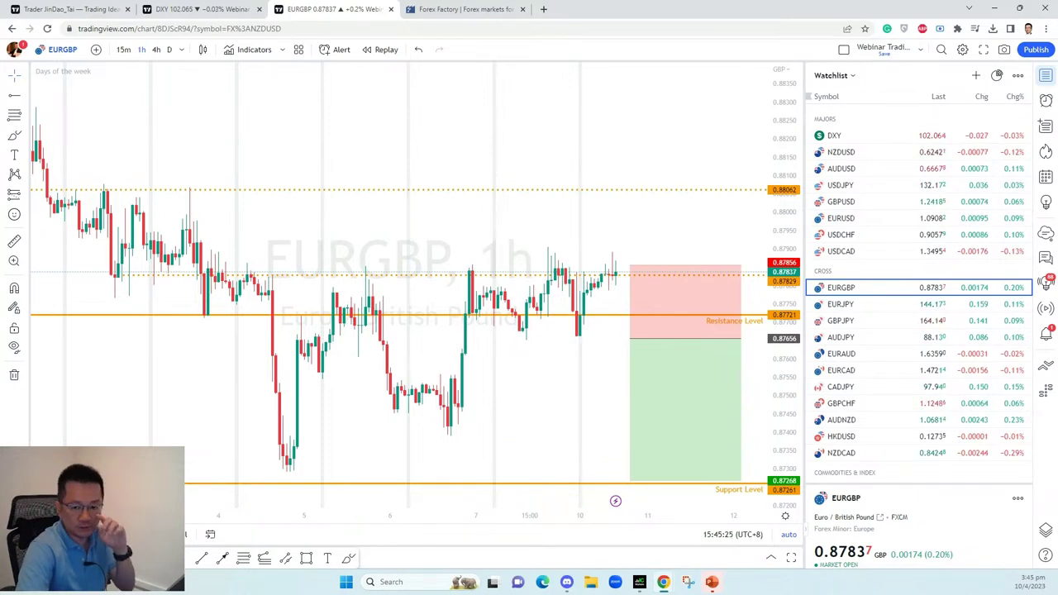
- Open the XAUUSD chart and delete the old hand-drawn arrow rising to the 2033 level
scroll(878, 324, "down", 4)
left_click(874, 324)
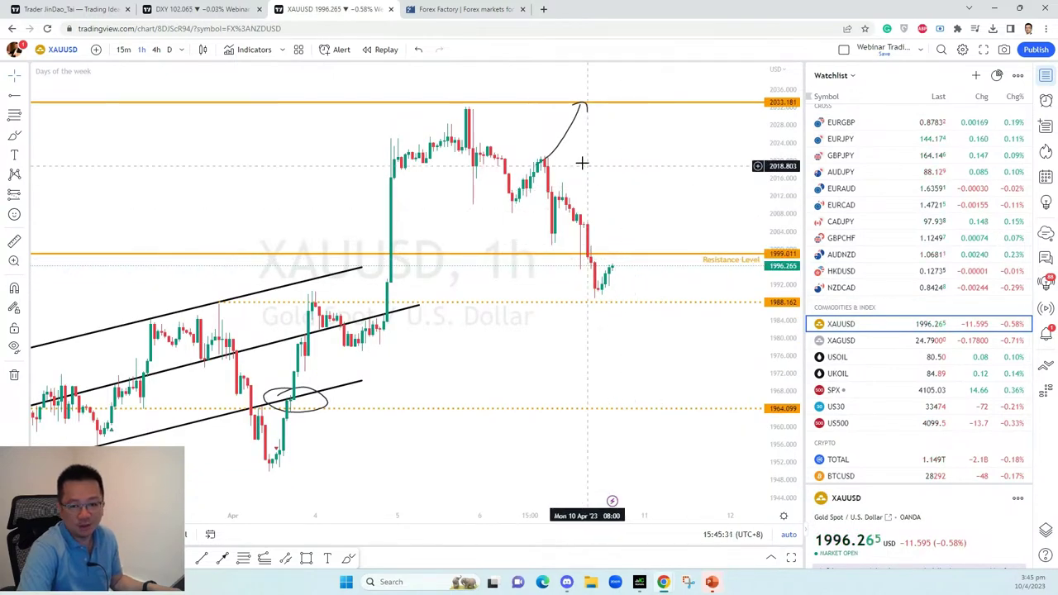
left_click(568, 135)
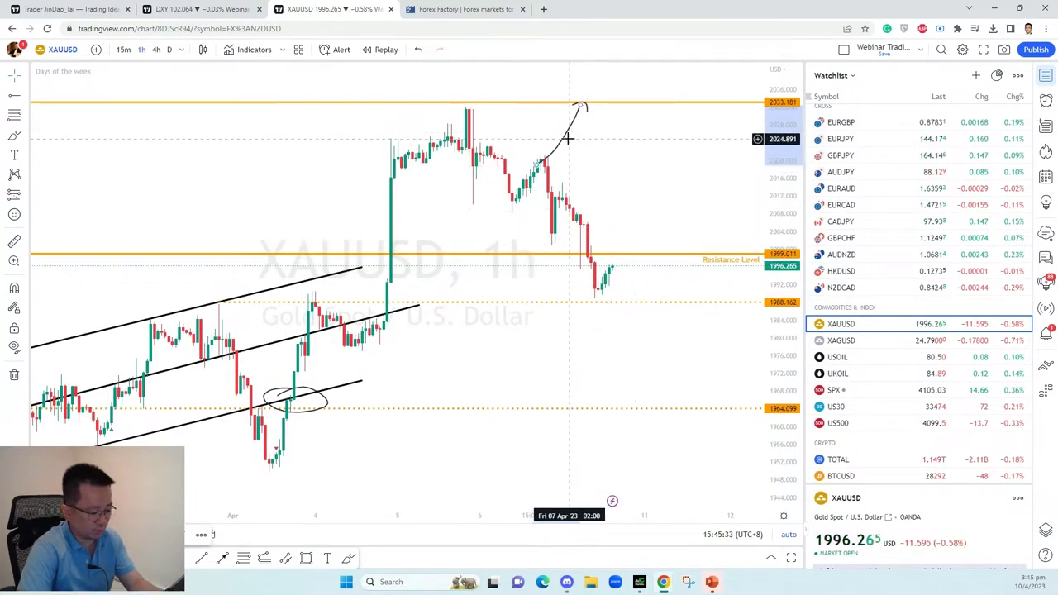
key("Delete")
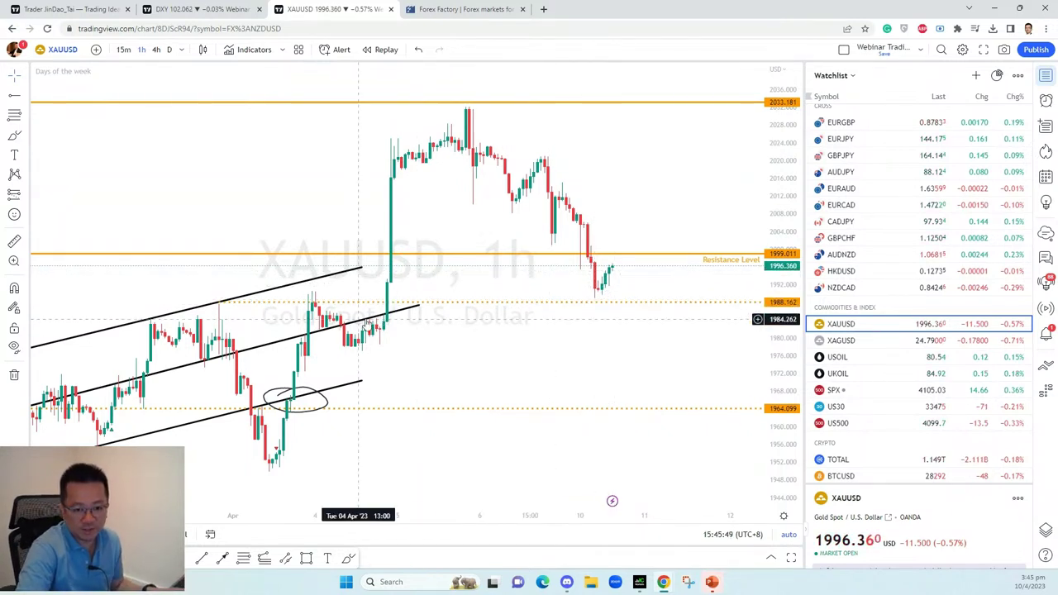
- Extend the three rising parallel trend lines on XAUUSD out to 11 April
scroll(460, 308, "down", 3)
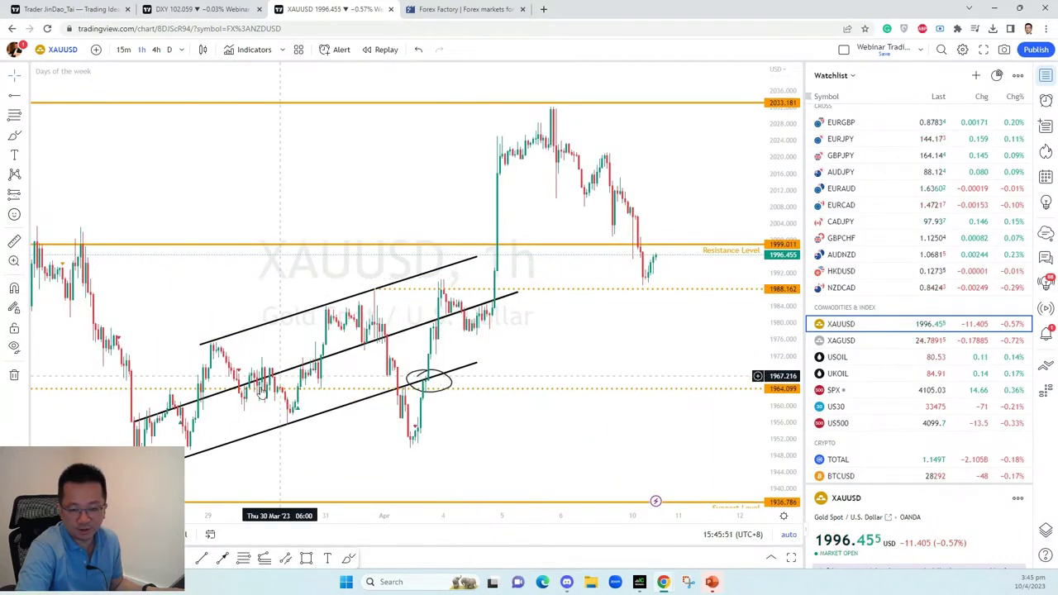
left_click_drag(516, 295, 716, 225)
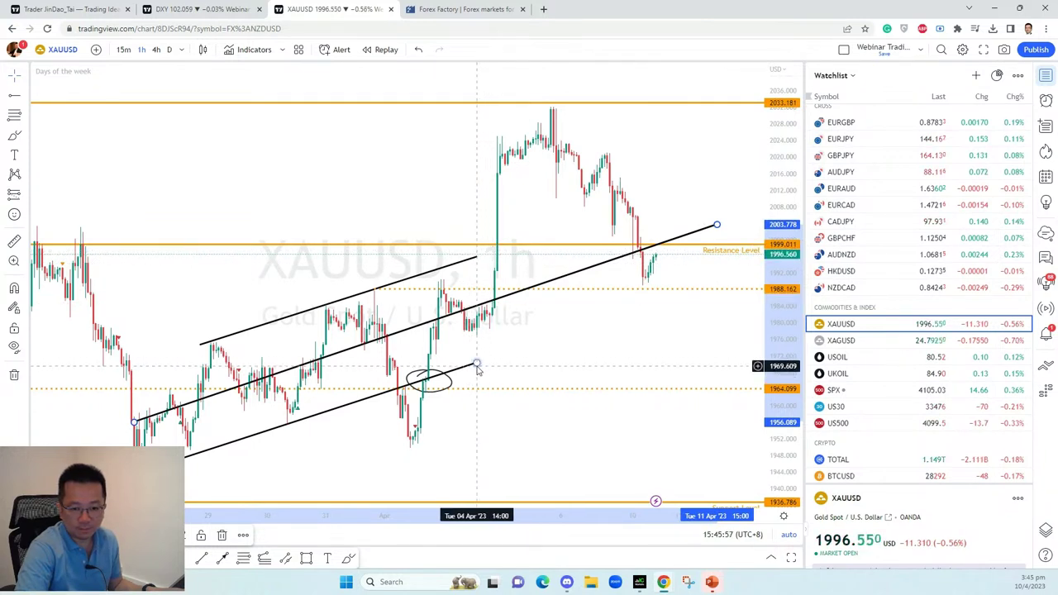
left_click_drag(477, 367, 716, 271)
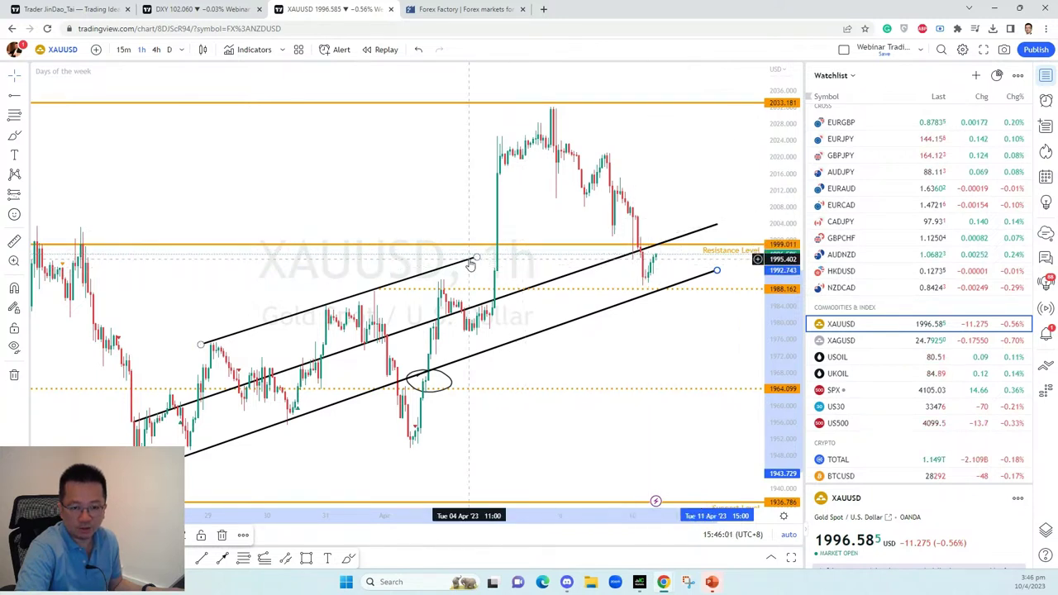
left_click_drag(476, 258, 728, 170)
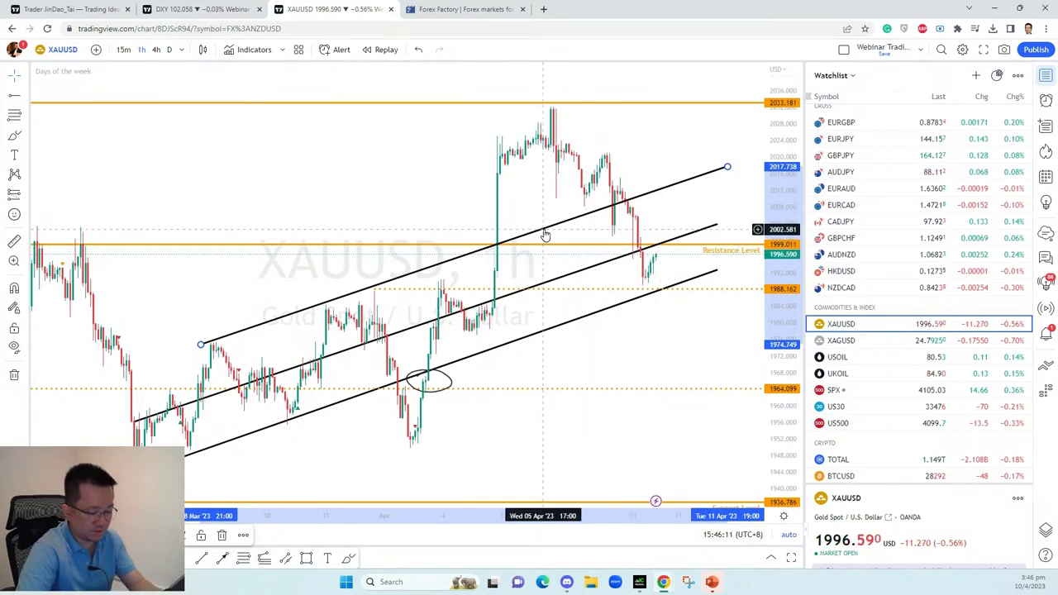
- Delete the upper and middle XAUUSD channel lines and re-anchor the lower one from the 3 April low, about 1949.5, along the 10 April low
key("Delete")
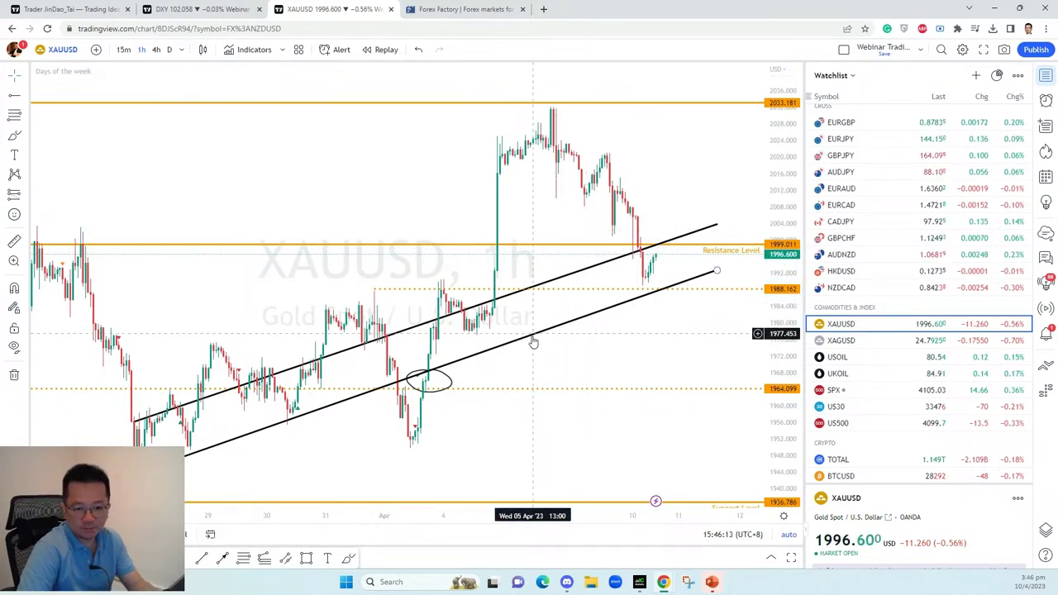
left_click_drag(116, 477, 413, 451)
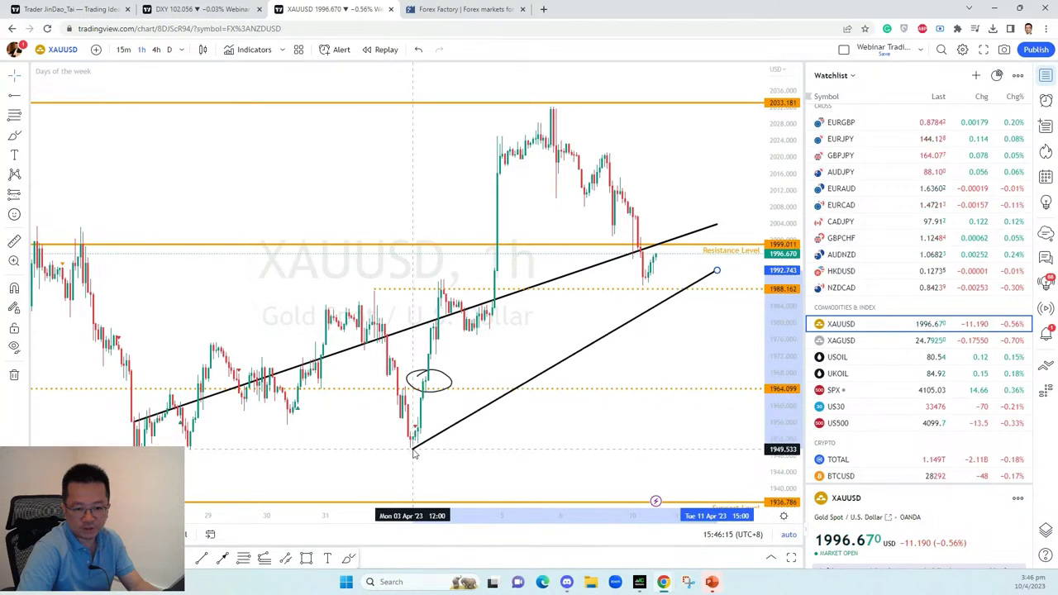
left_click_drag(716, 271, 734, 225)
left_click(703, 230)
key("Delete")
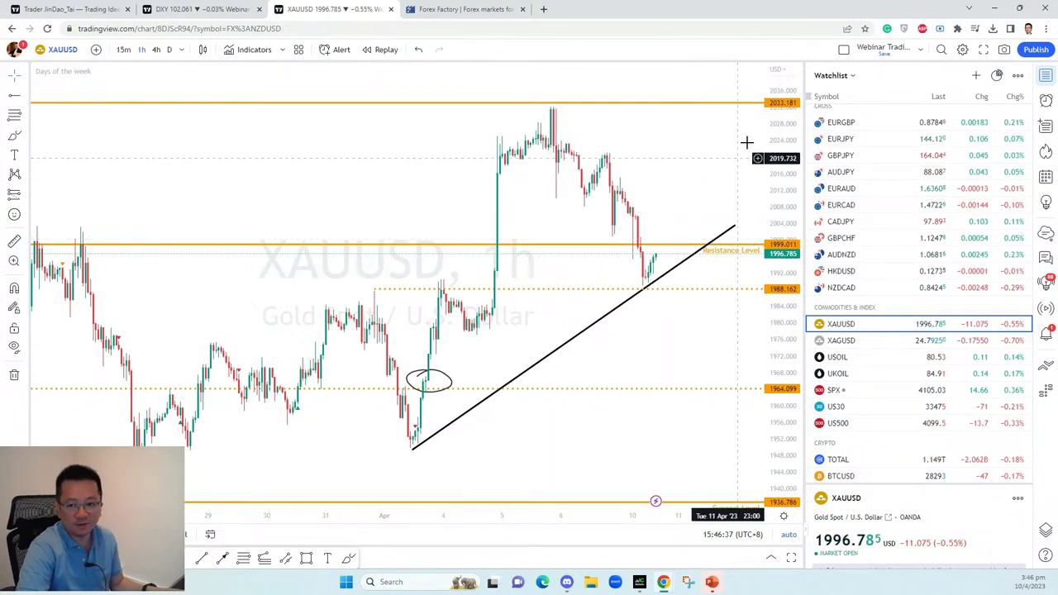
- Brush a rising arrow from above the latest XAUUSD candle to the 2033 level, and return to the DXY chart
left_click(14, 137)
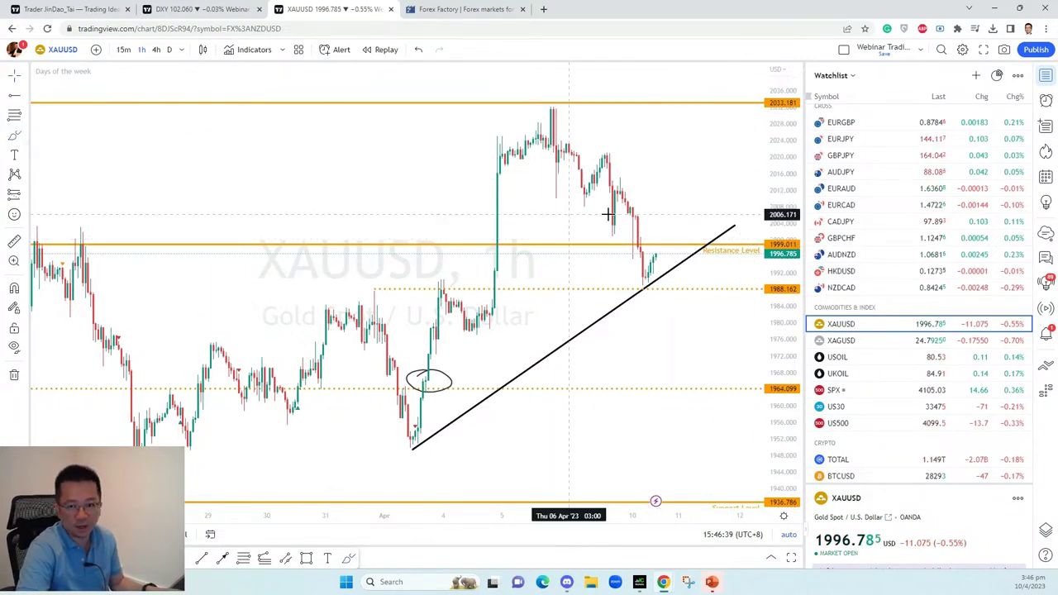
mouse_move(663, 232)
left_mouse_down()
mouse_move(724, 116)
mouse_move(742, 114)
mouse_move(742, 131)
left_mouse_up()
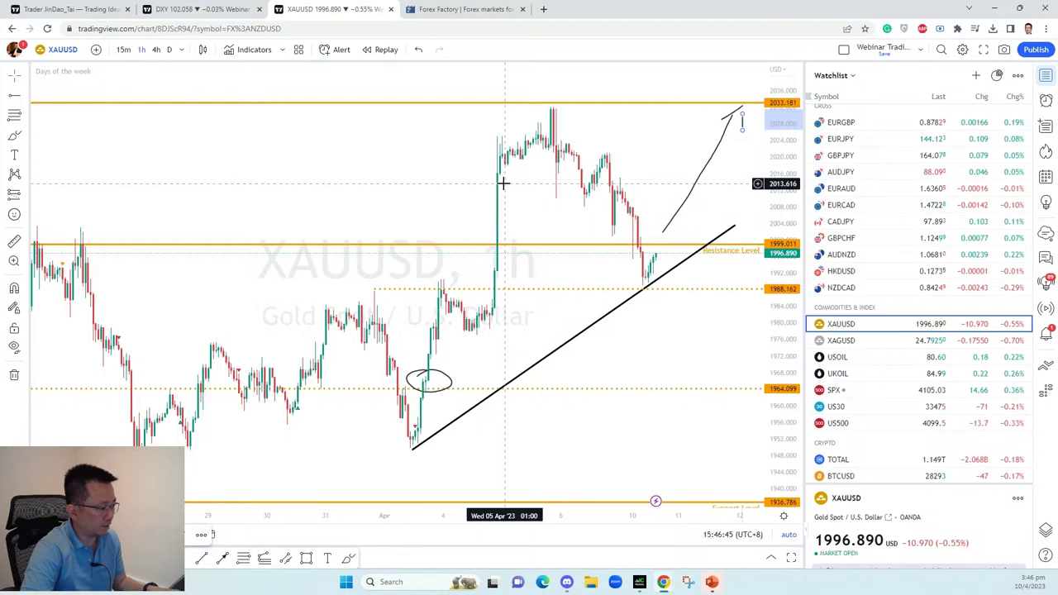
left_click(194, 10)
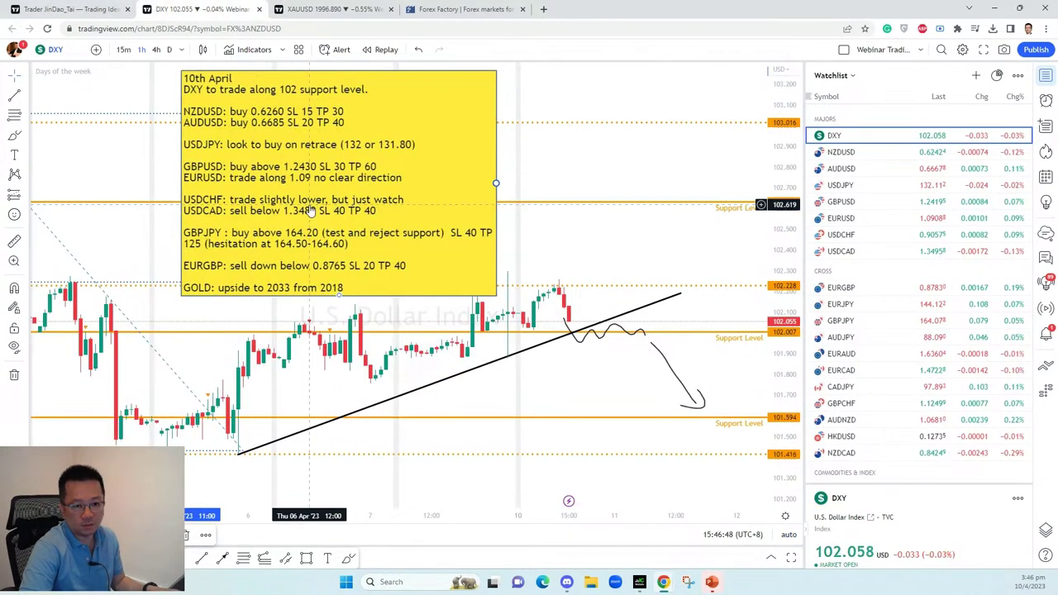
double_click(310, 234)
left_click(311, 234)
double_click(314, 234)
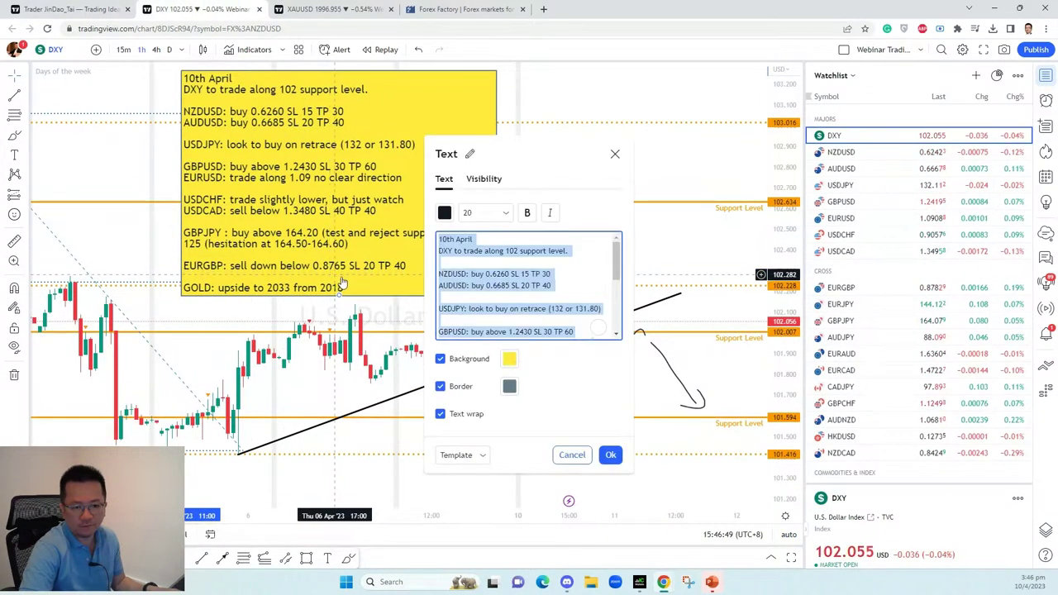
left_click(464, 307)
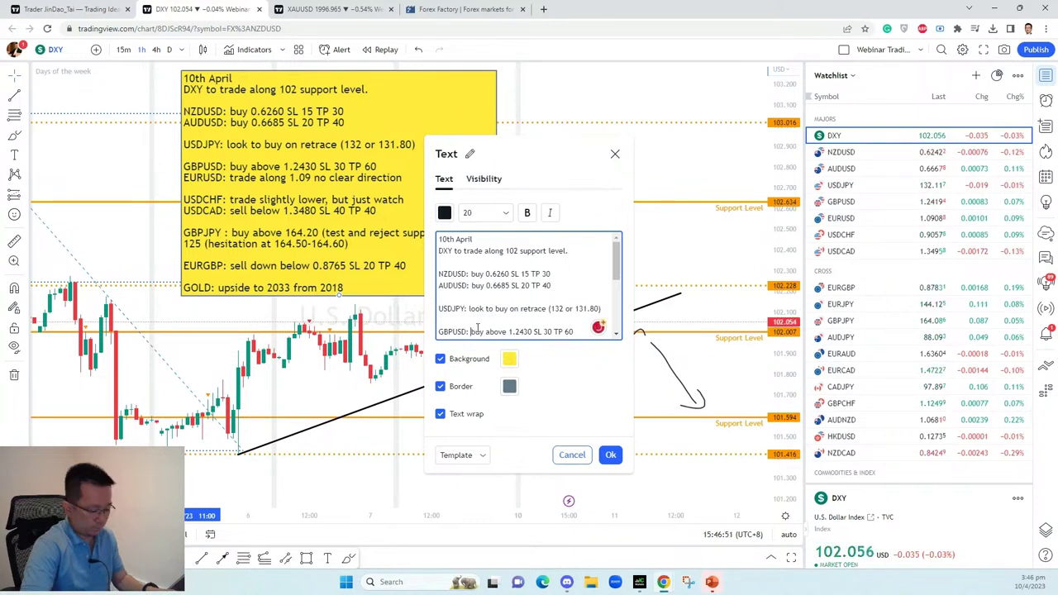
type("break 200 l")
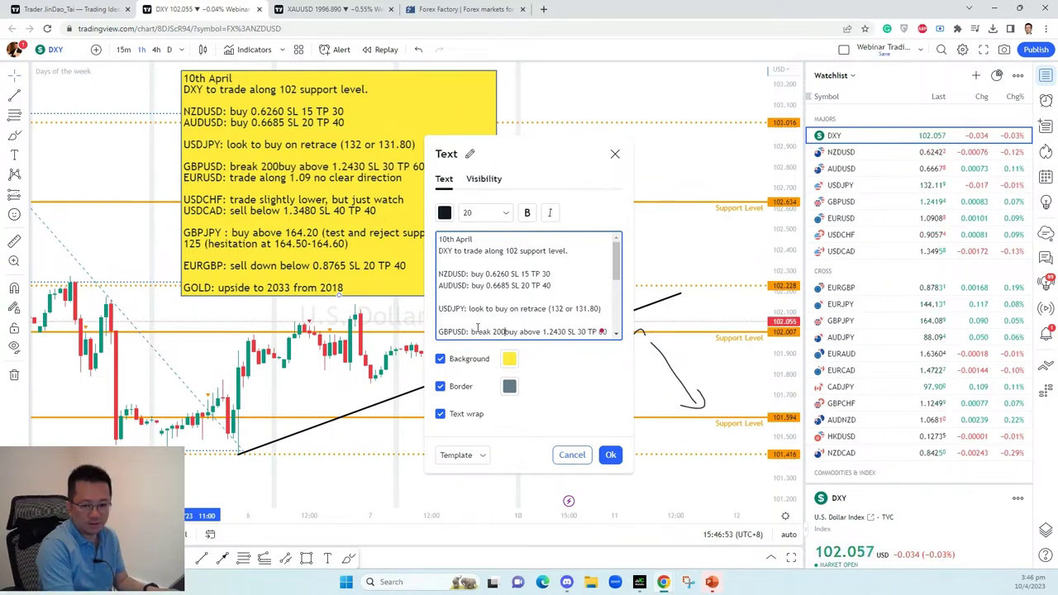
key("BackSpace")
key("BackSpace")
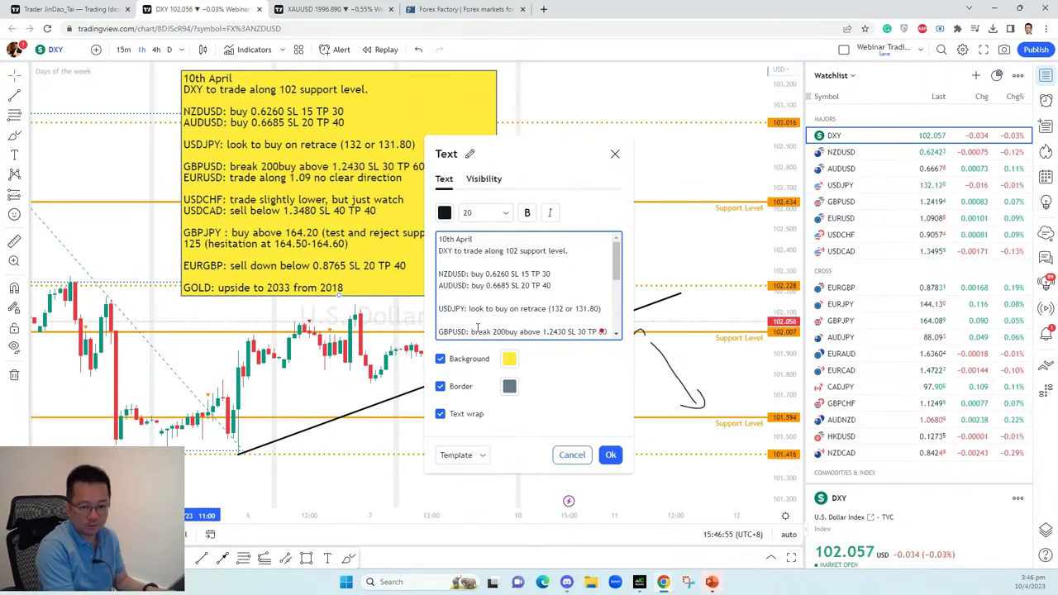
type("0 level")
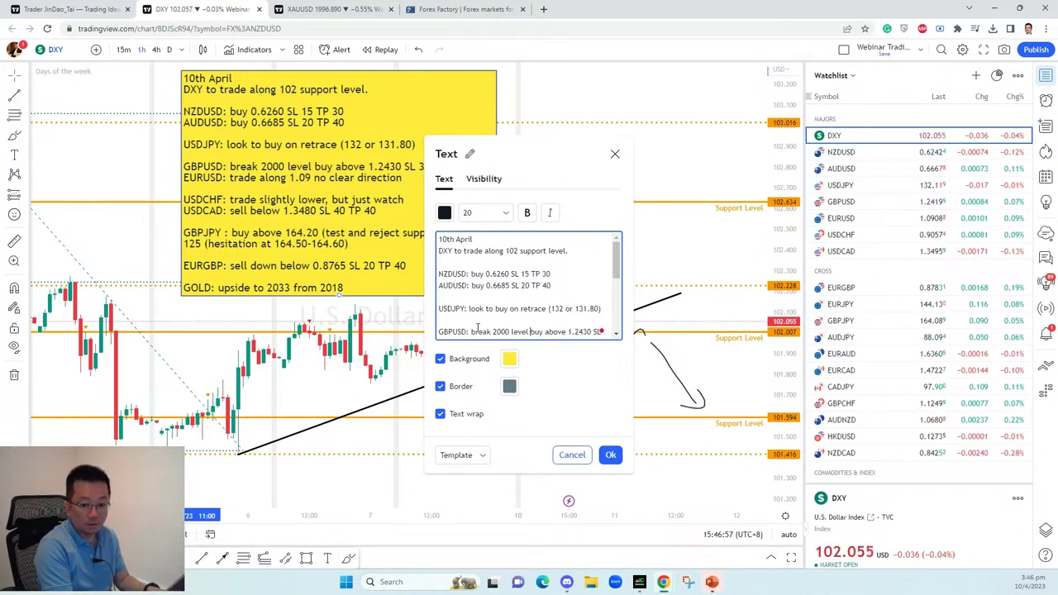
type(" t")
key("BackSpace")
type("pw")
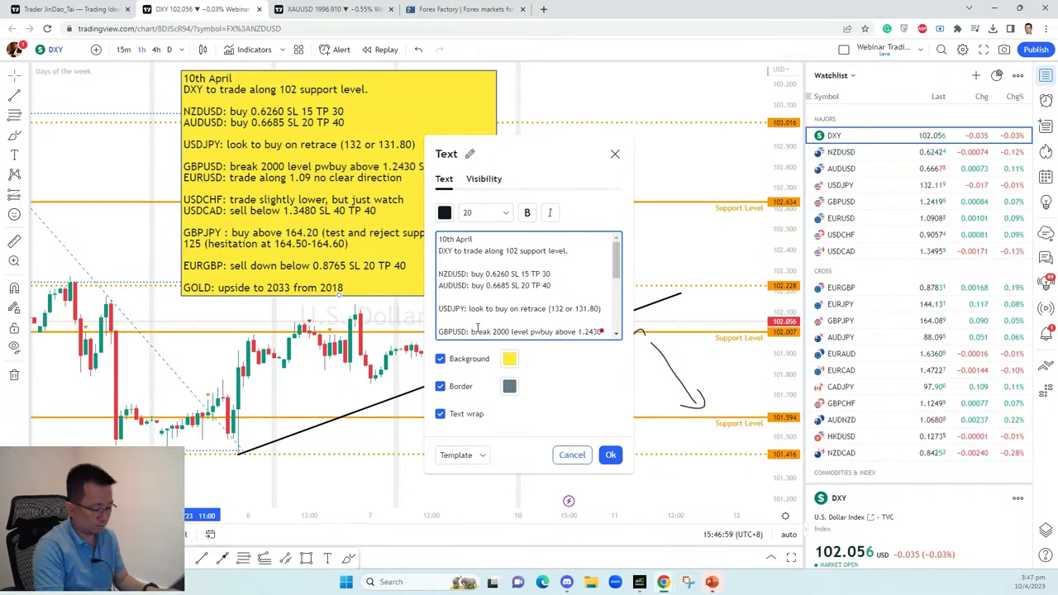
key("BackSpace")
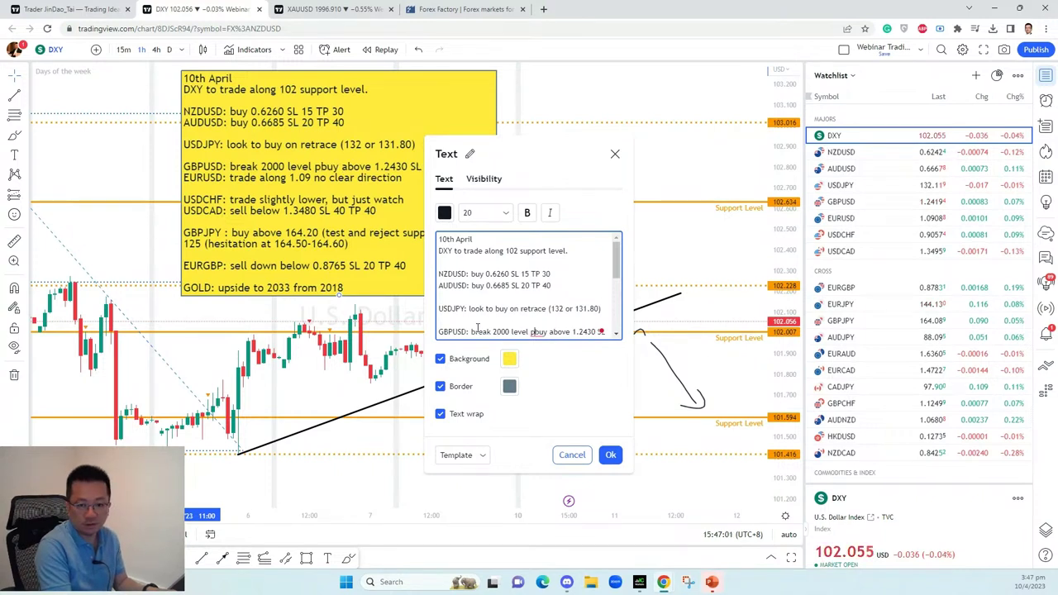
key("BackSpace")
type("toward ")
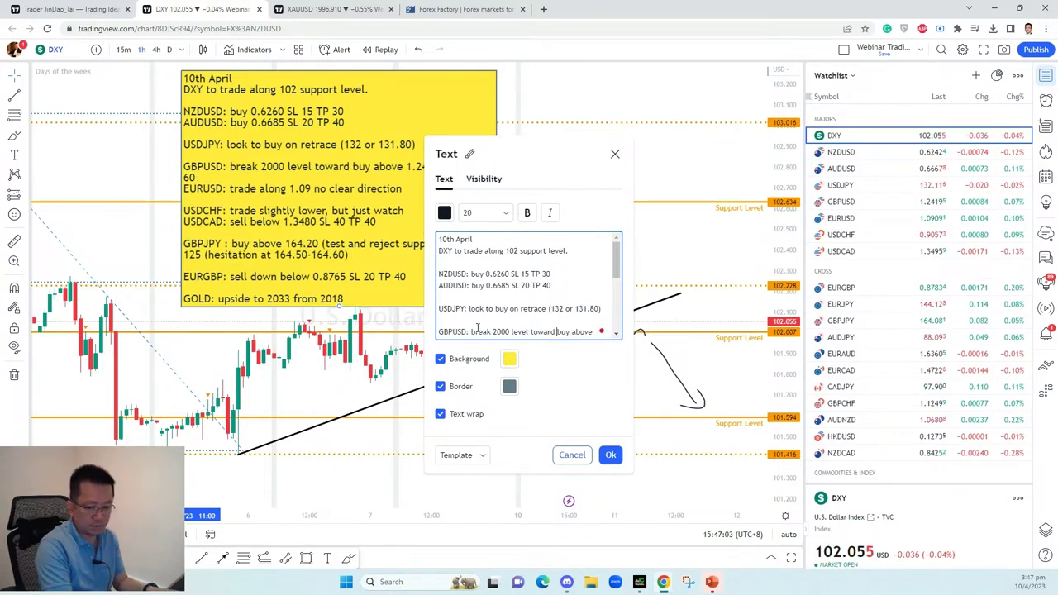
type("s ")
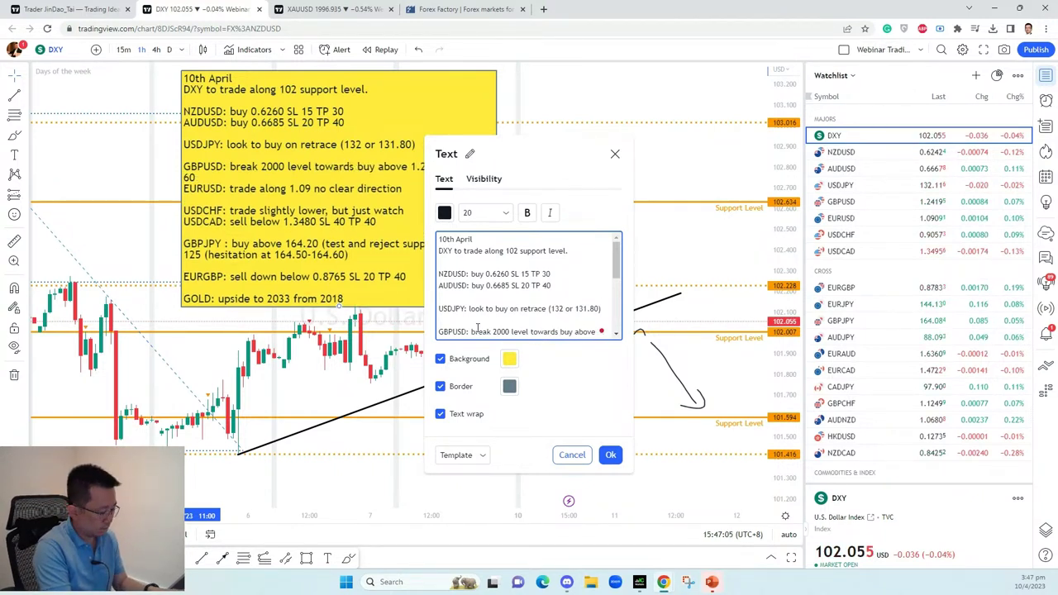
type("2033")
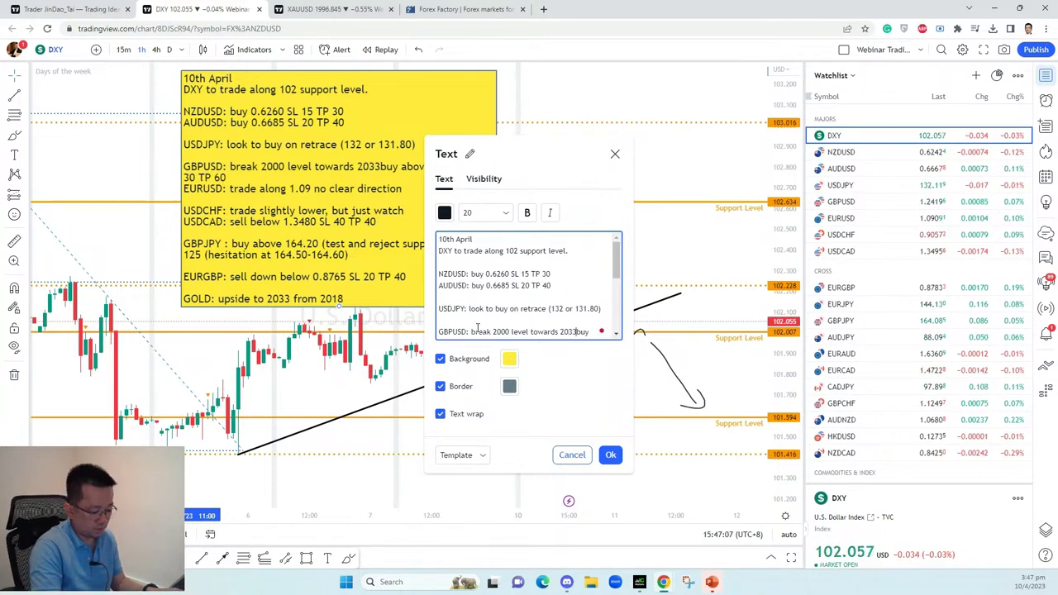
key("shift+Down")
key("BackSpace")
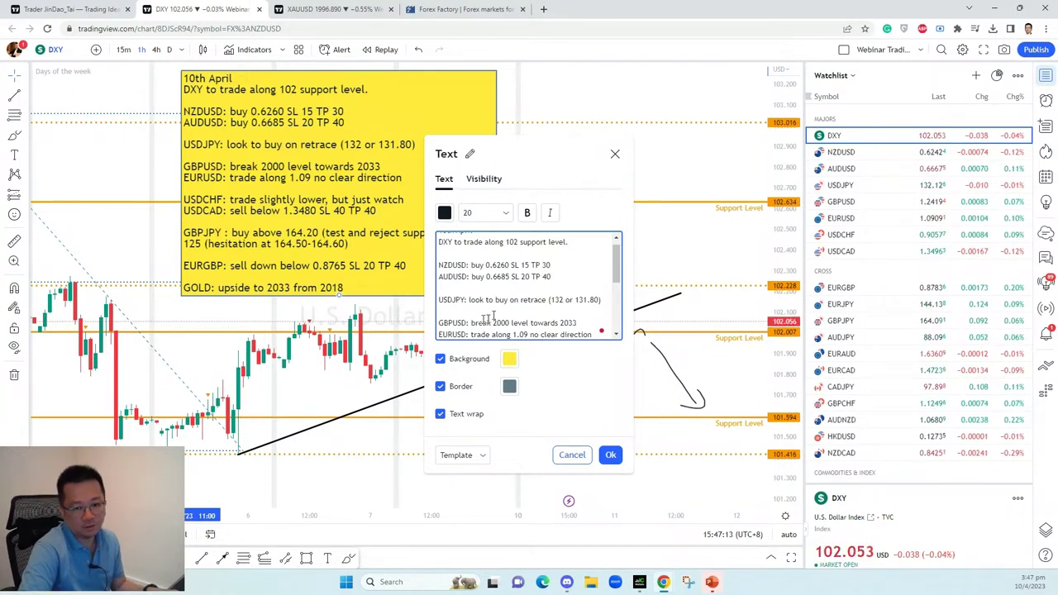
left_click(571, 454)
- Replace the GOLD plan in the DXY chart's note with "break 2000 toward 2033" and save the note
double_click(494, 185)
scroll(511, 293, "down", 3)
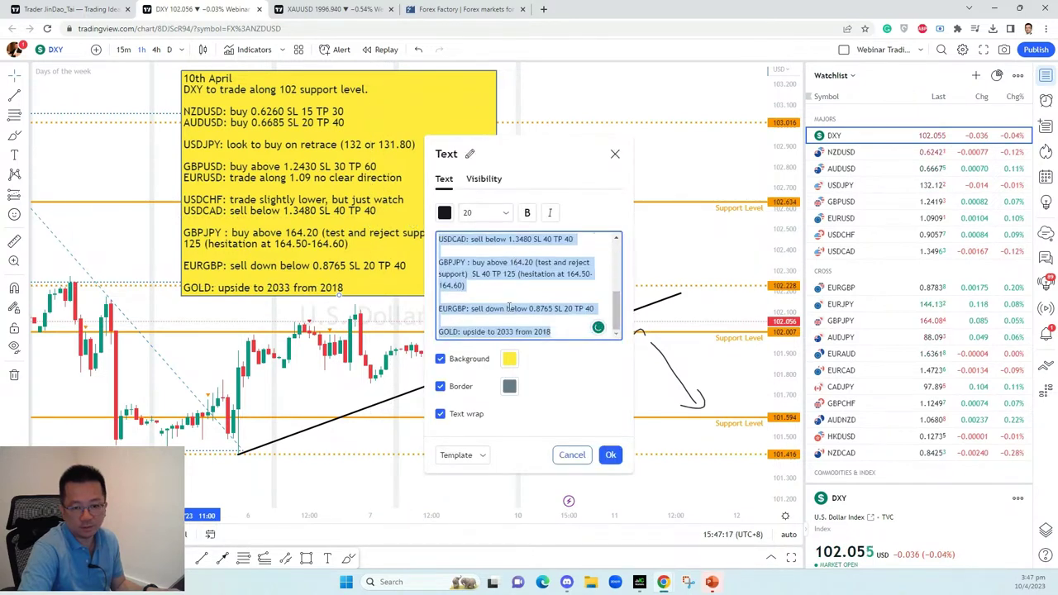
left_click(460, 332)
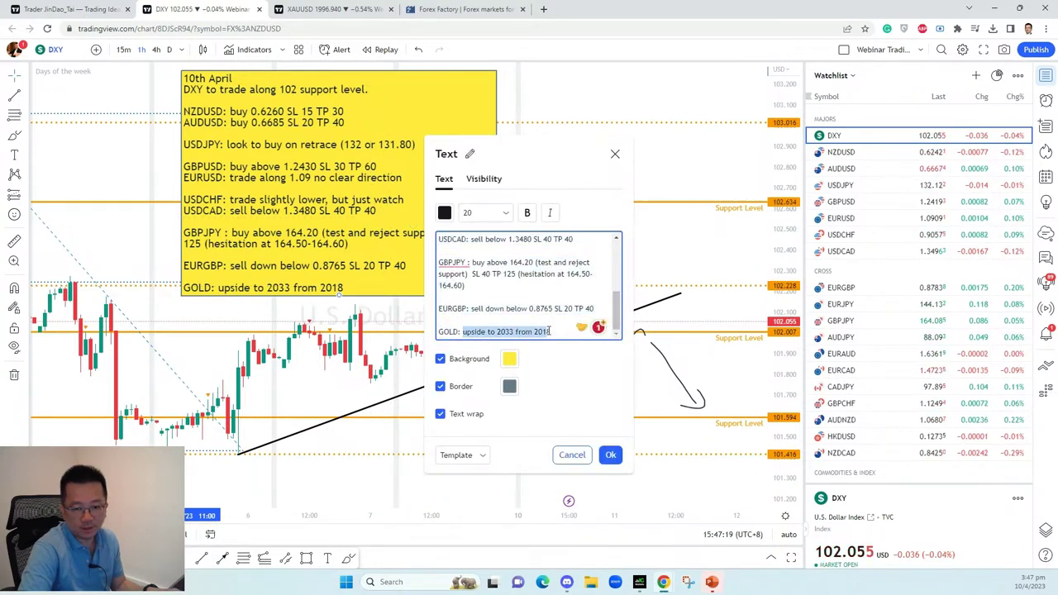
type("break 200 to")
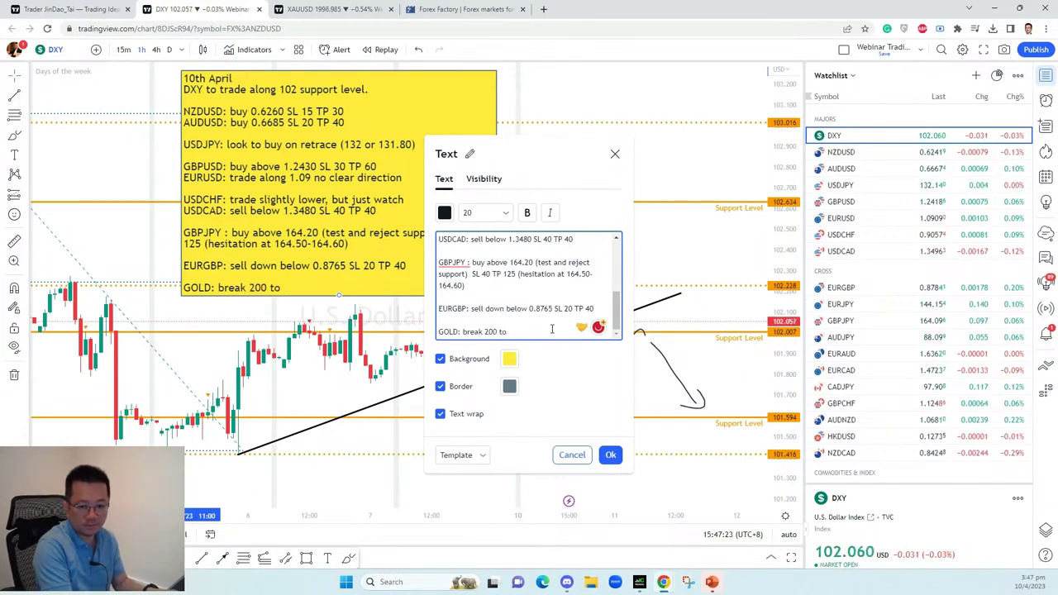
key("BackSpace")
key("BackSpace")
key("BackSpace")
type("towar")
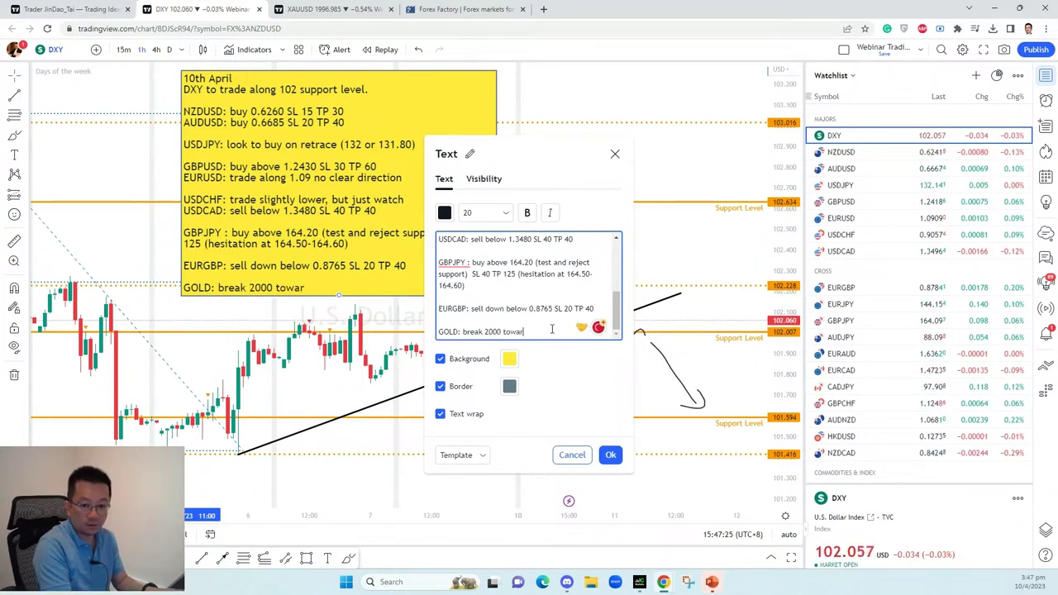
type("d 2033")
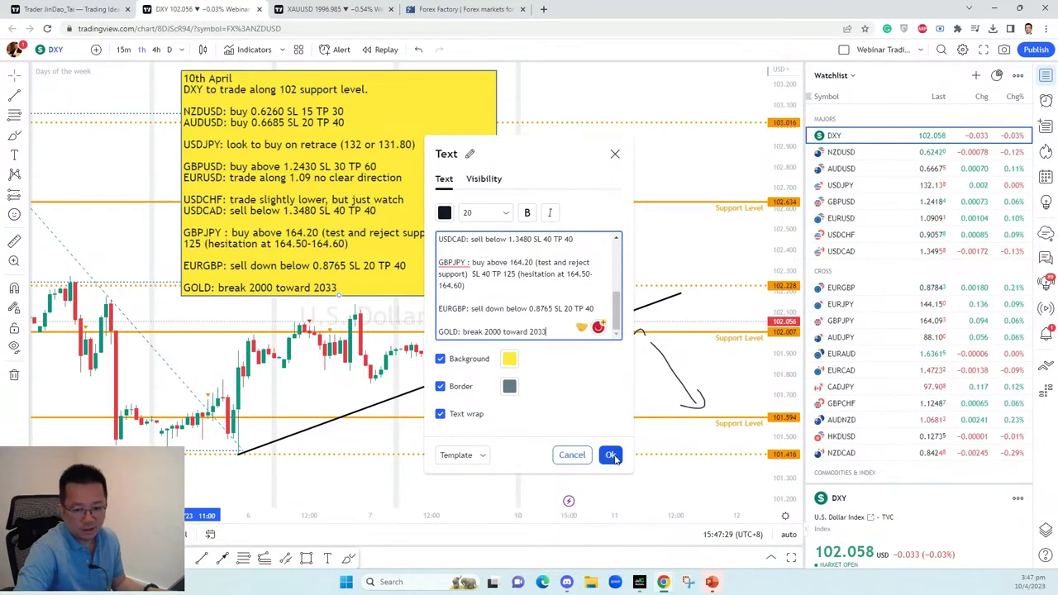
left_click(611, 455)
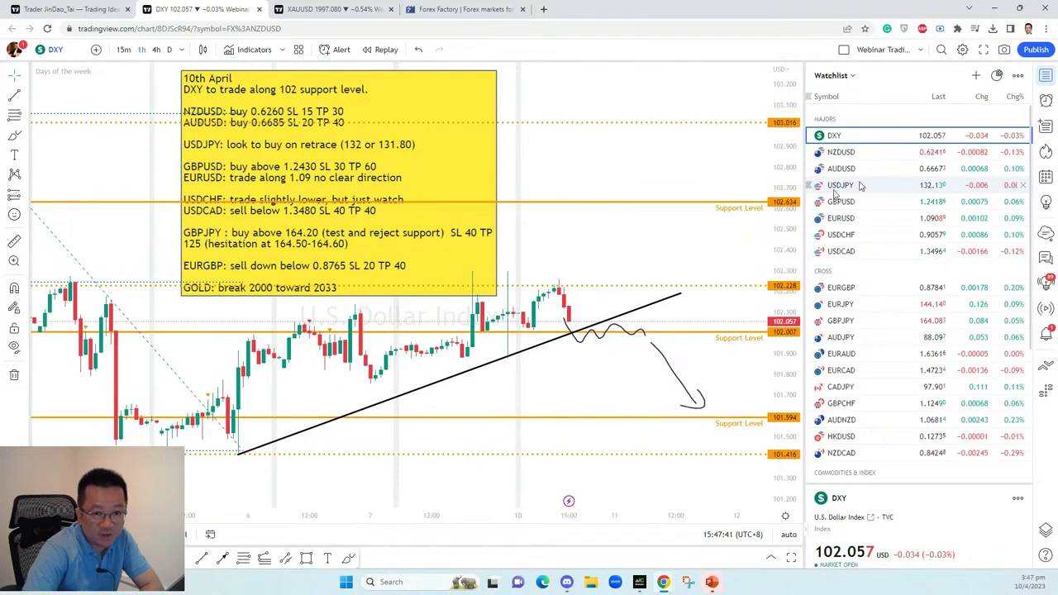
- Replace the XAUUSD chart with the OANDA EURNZD chart by searching for the symbol EURNZD
left_click(322, 10)
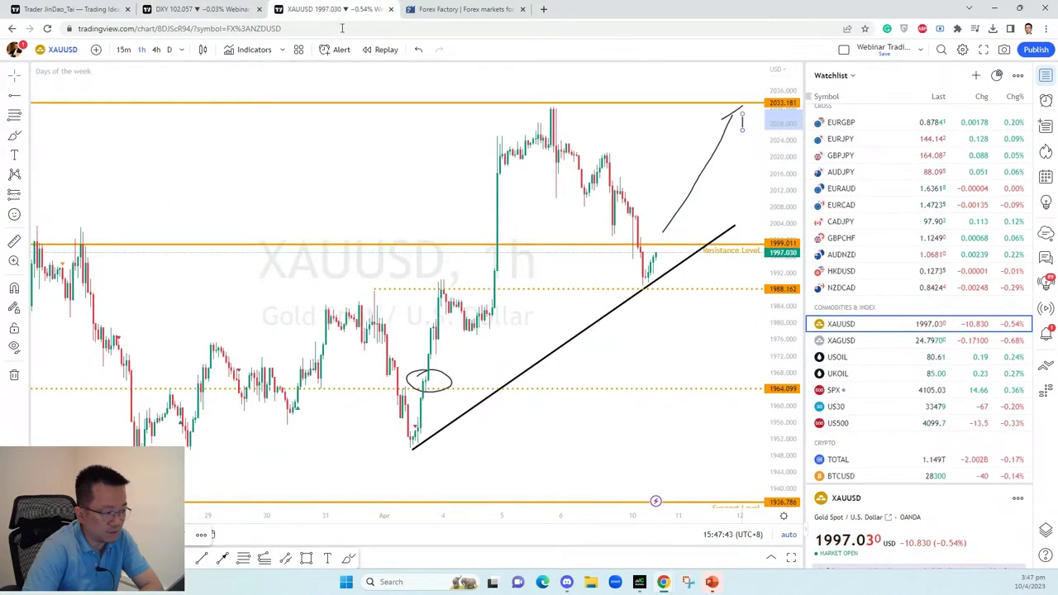
scroll(884, 320, "up", 1)
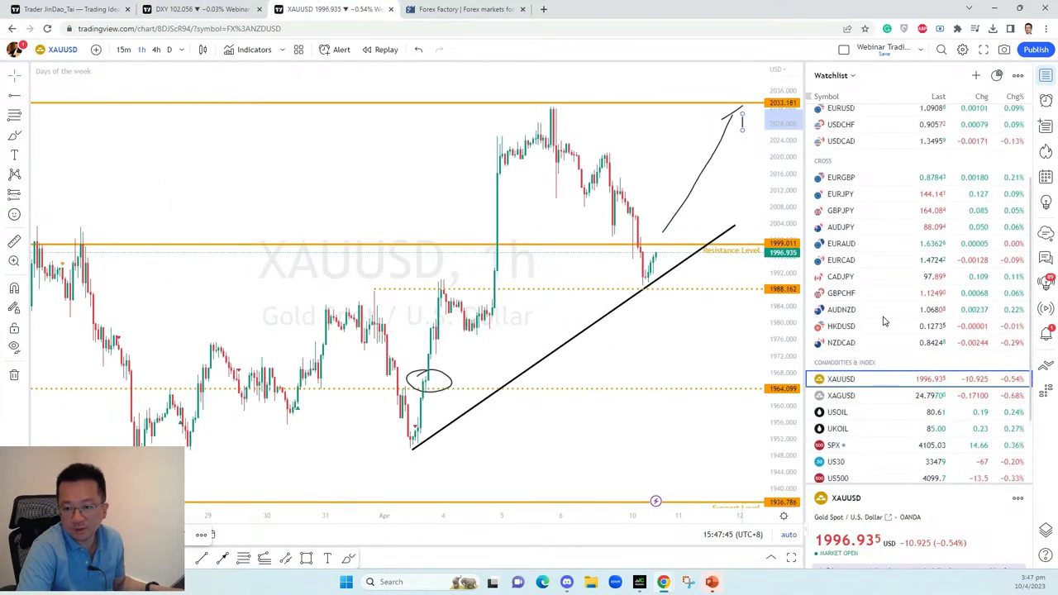
scroll(884, 320, "up", 1)
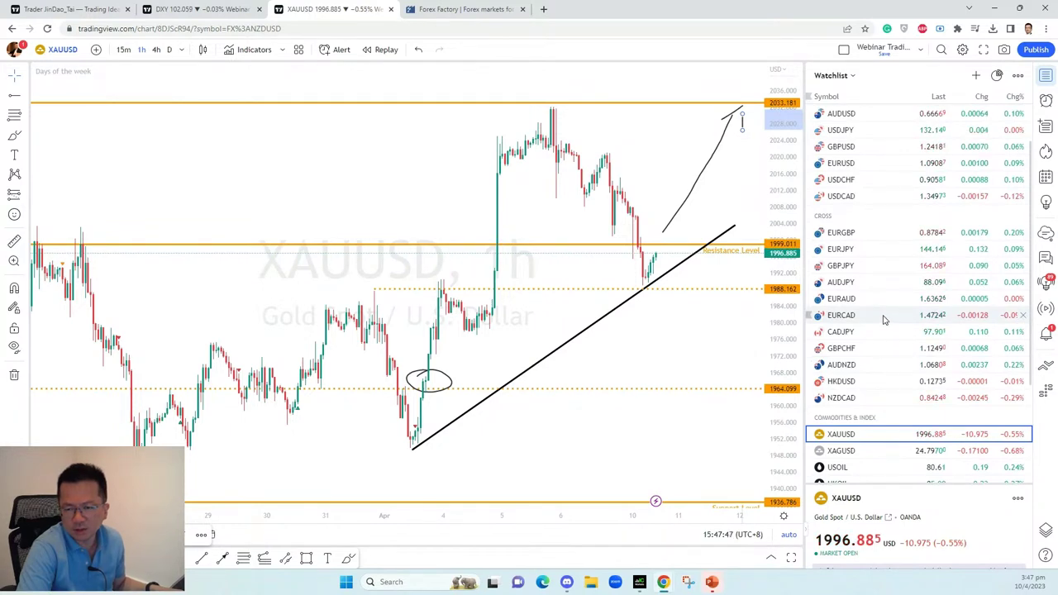
scroll(884, 319, "up", 1)
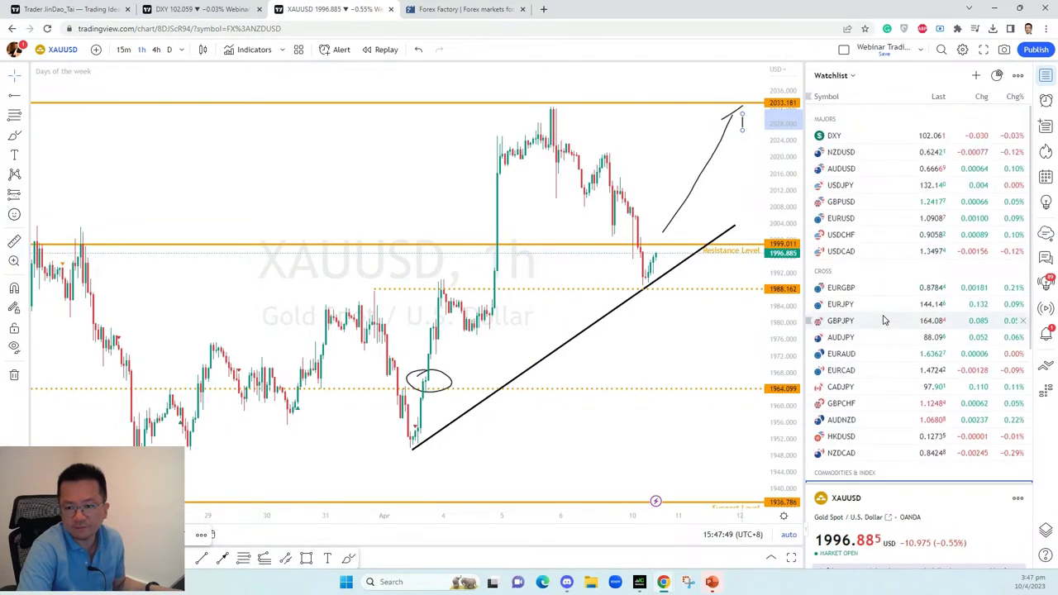
left_click(72, 49)
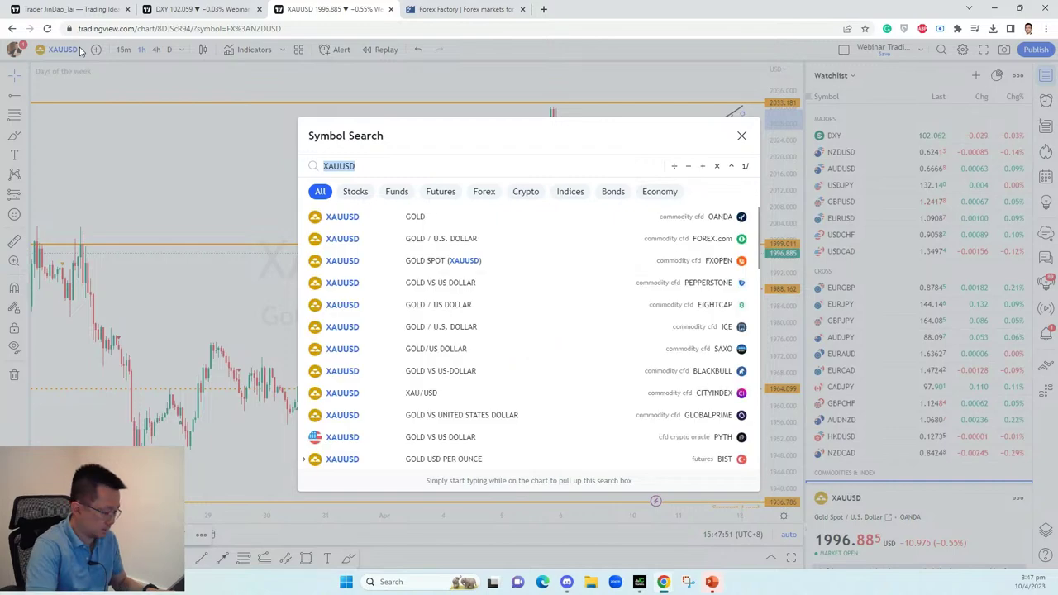
type("EURNZD")
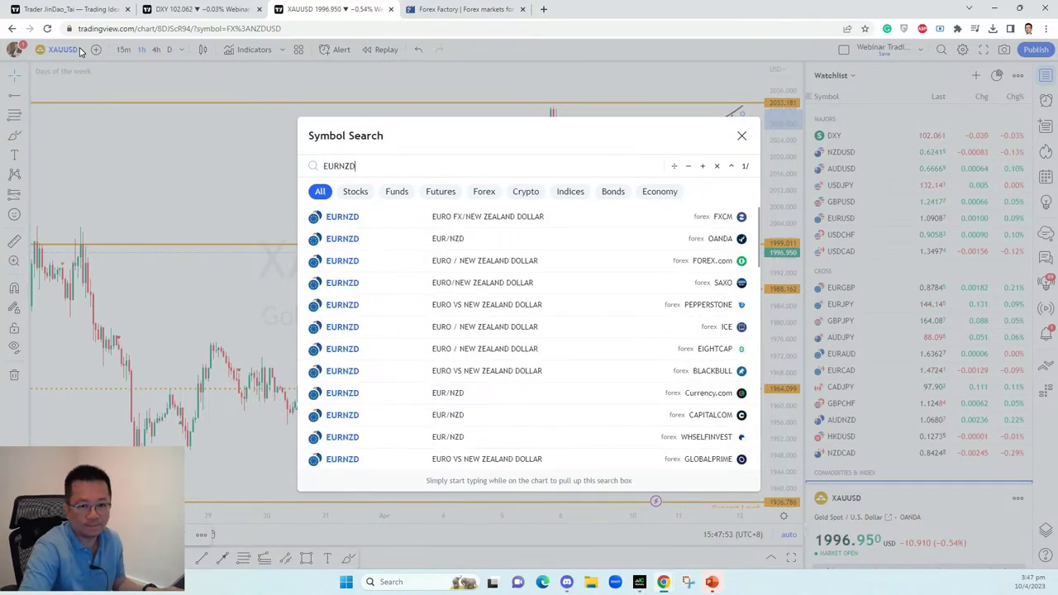
left_click(508, 238)
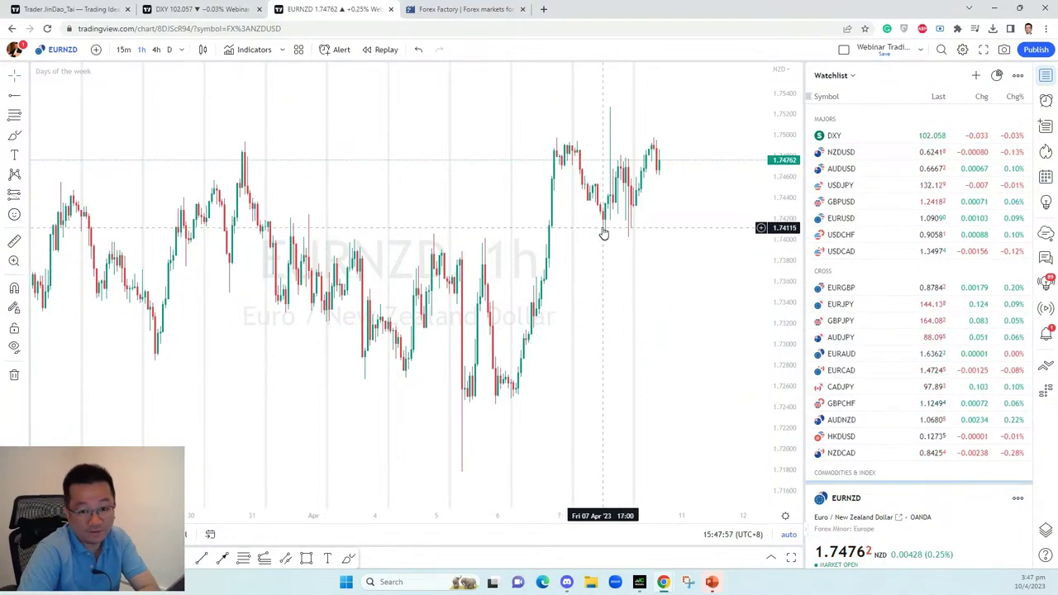
- Draw a horizontal ray from the 30 March EURNZD high at about 1.7487 and apply the Gold Resistance template
scroll(602, 229, "up", 2)
scroll(599, 217, "down", 4)
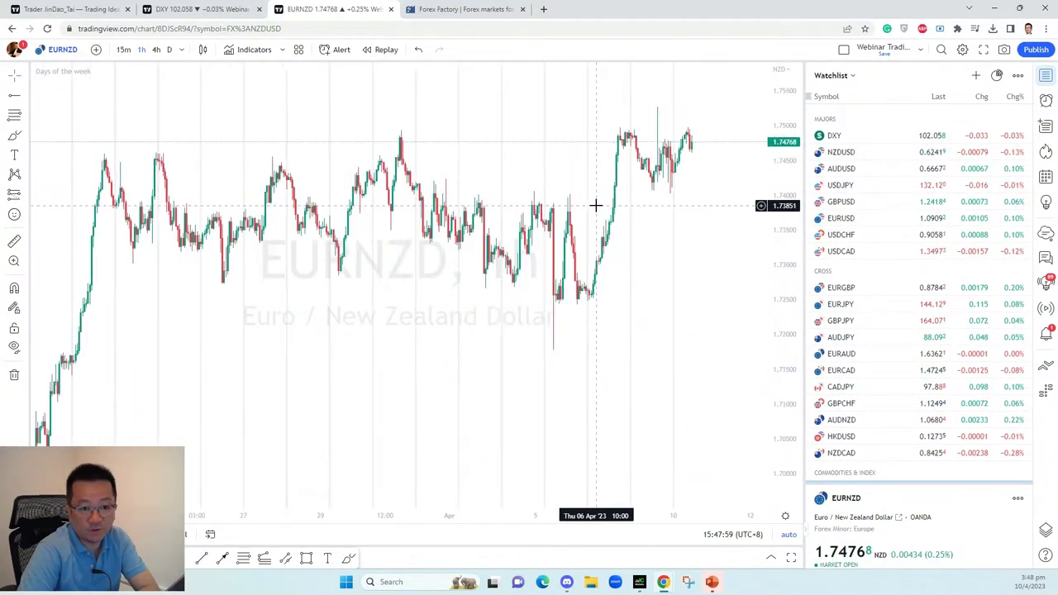
scroll(612, 211, "up", 1)
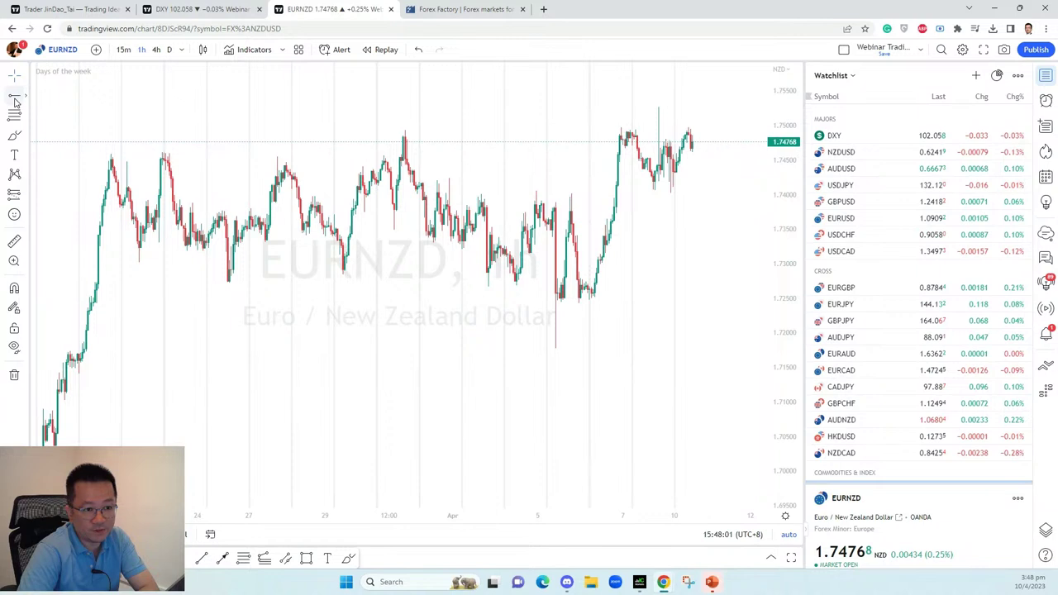
left_click(399, 135)
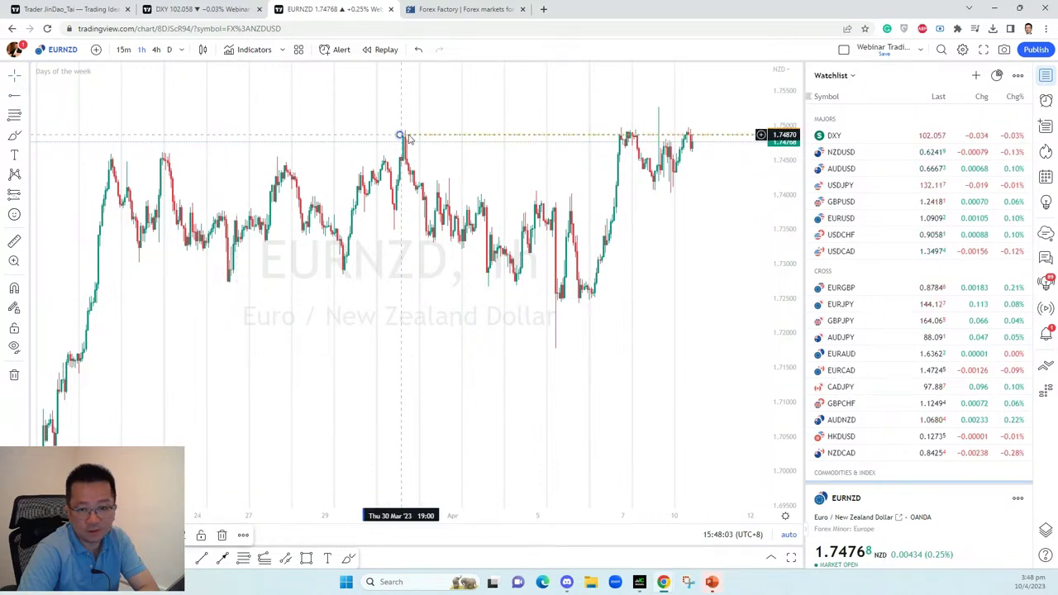
right_click(484, 139)
mouse_move(526, 174)
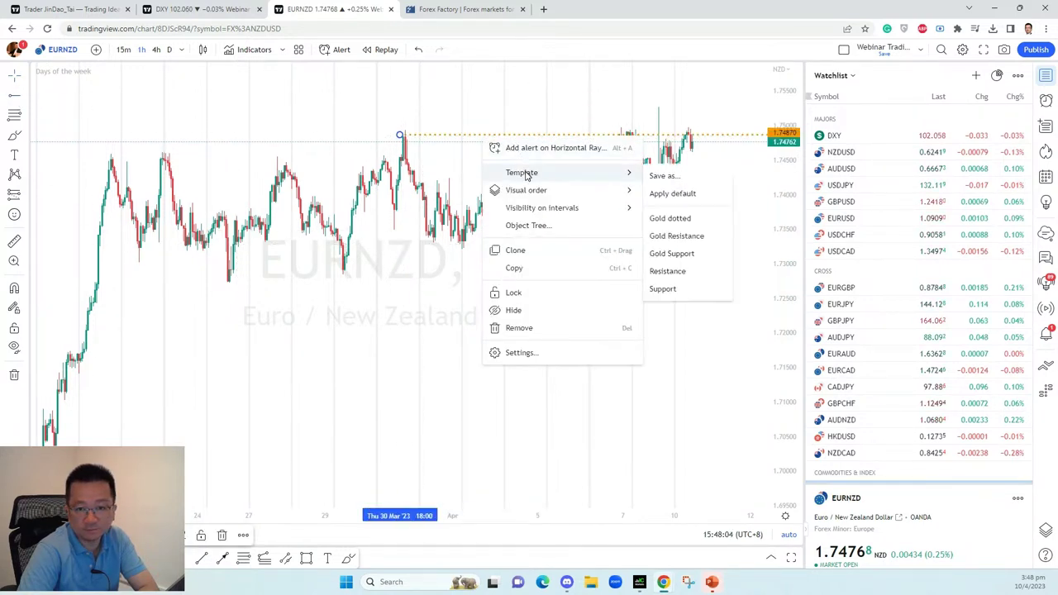
left_click(676, 236)
scroll(405, 182, "up", 2)
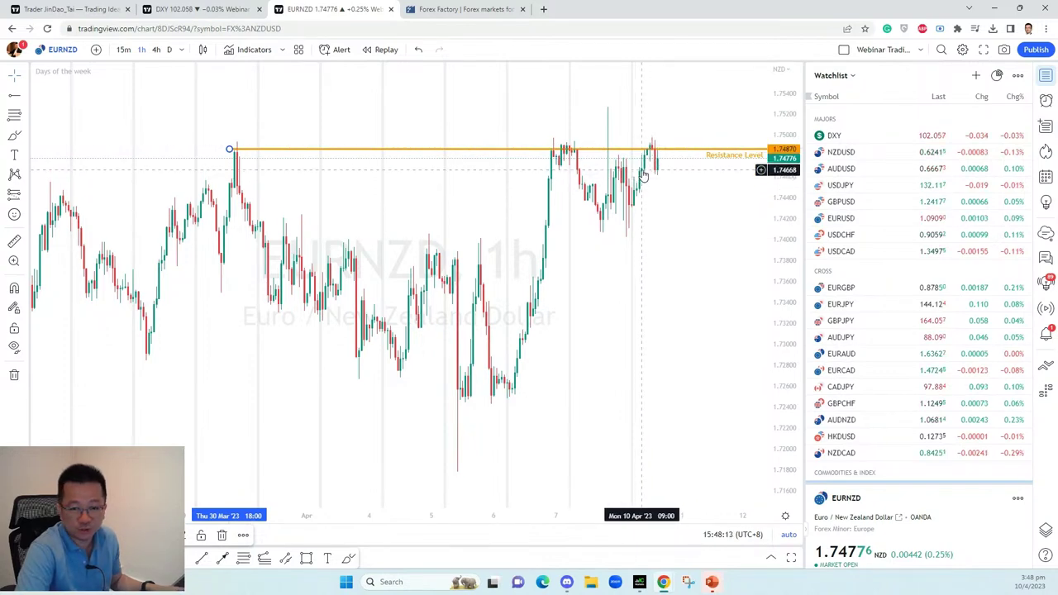
- Add a horizontal ray from the 7 April EURNZD low at about 1.7418
scroll(657, 163, "up", 3)
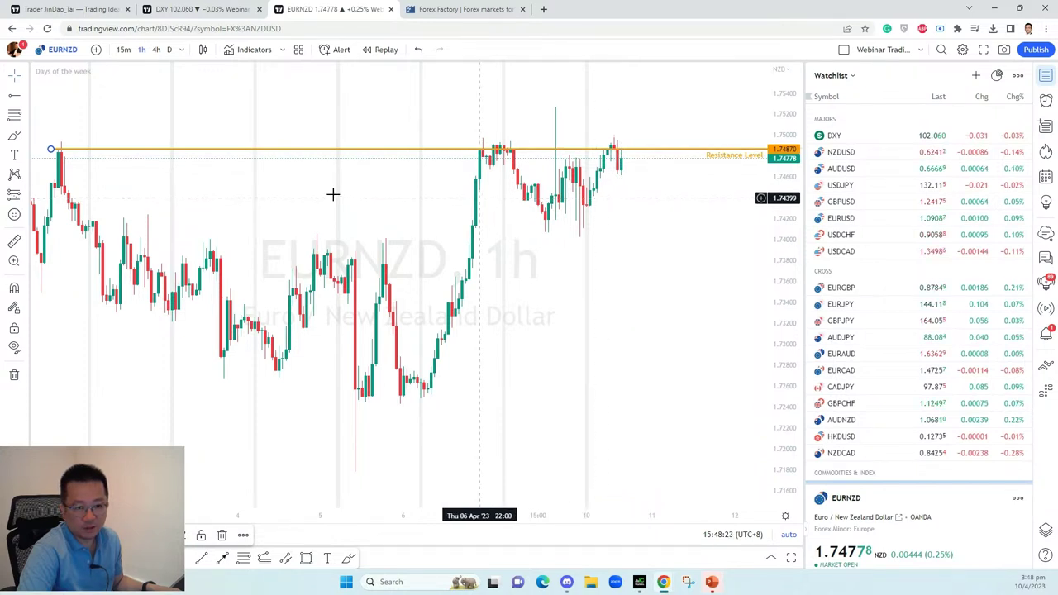
left_click(512, 188)
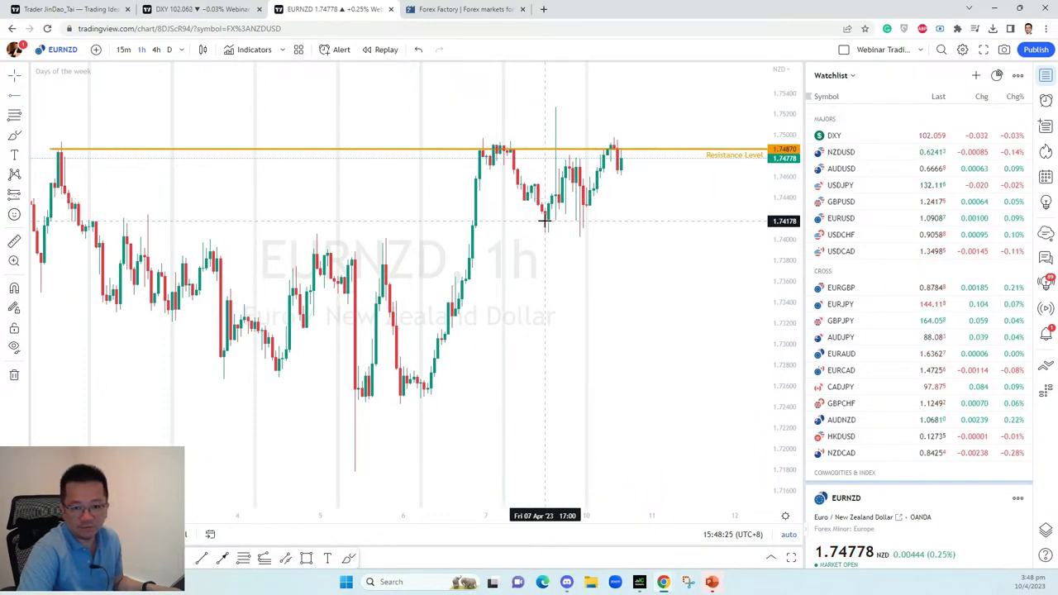
key("alt+h")
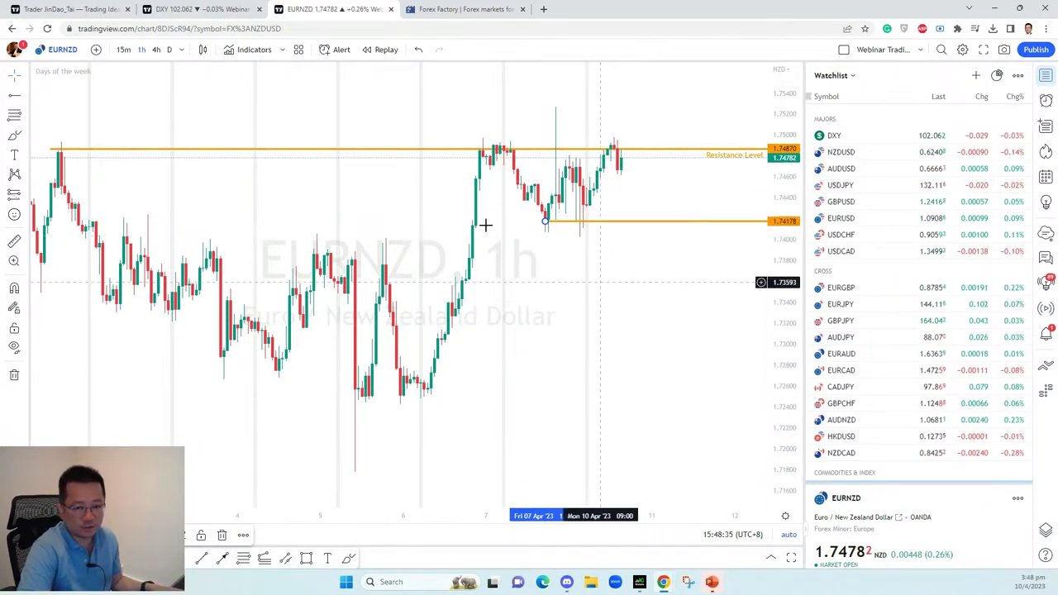
- Show EURNZD on the 4-hour timeframe and re-anchor the resistance ray to the October 2022 highs at about 1.7491
left_click_drag(785, 219, 787, 237)
scroll(487, 227, "down", 6)
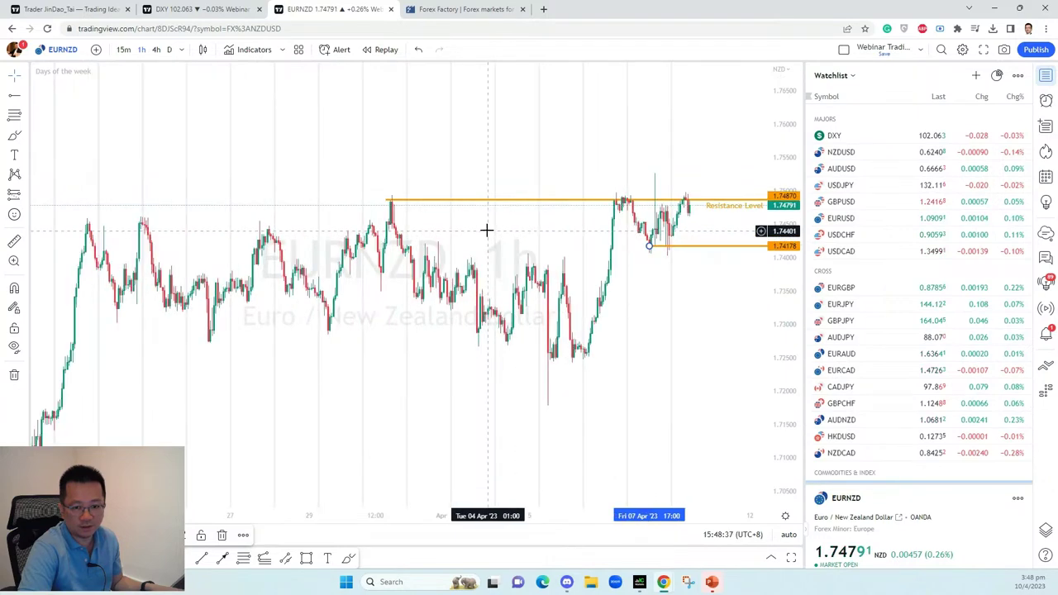
scroll(487, 227, "down", 3)
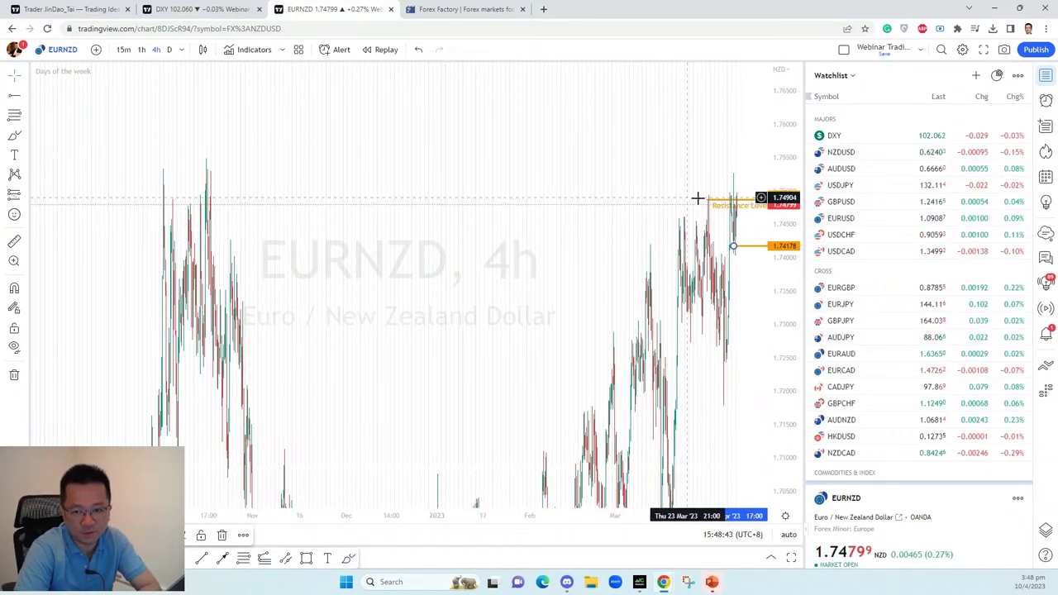
left_click_drag(699, 198, 206, 198)
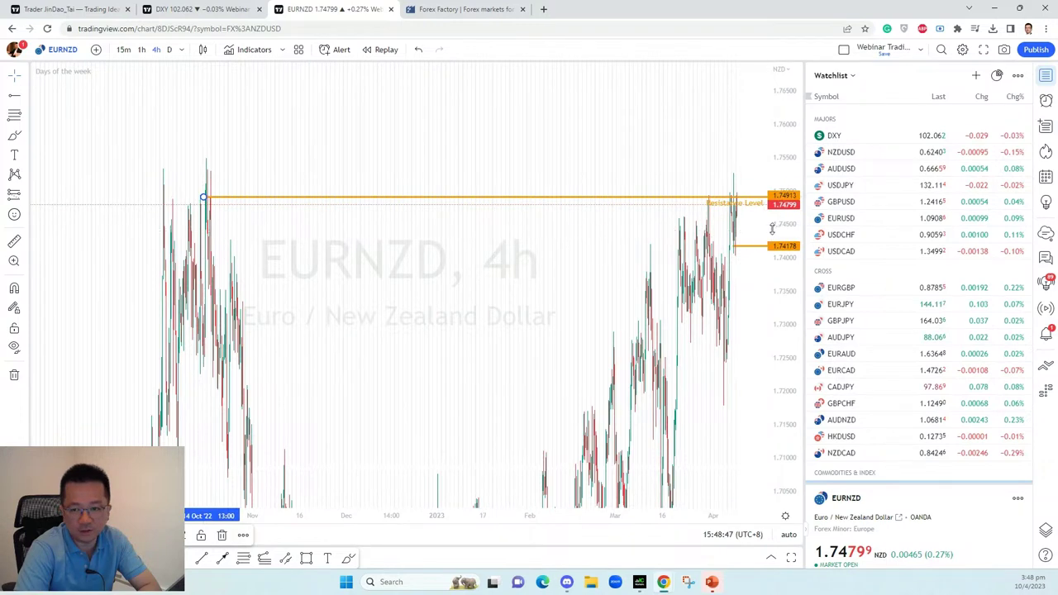
- Draw a horizontal ray at the October 2022 EURNZD peak, about 1.7538, and return to the 1-hour timeframe
scroll(224, 203, "up", 4)
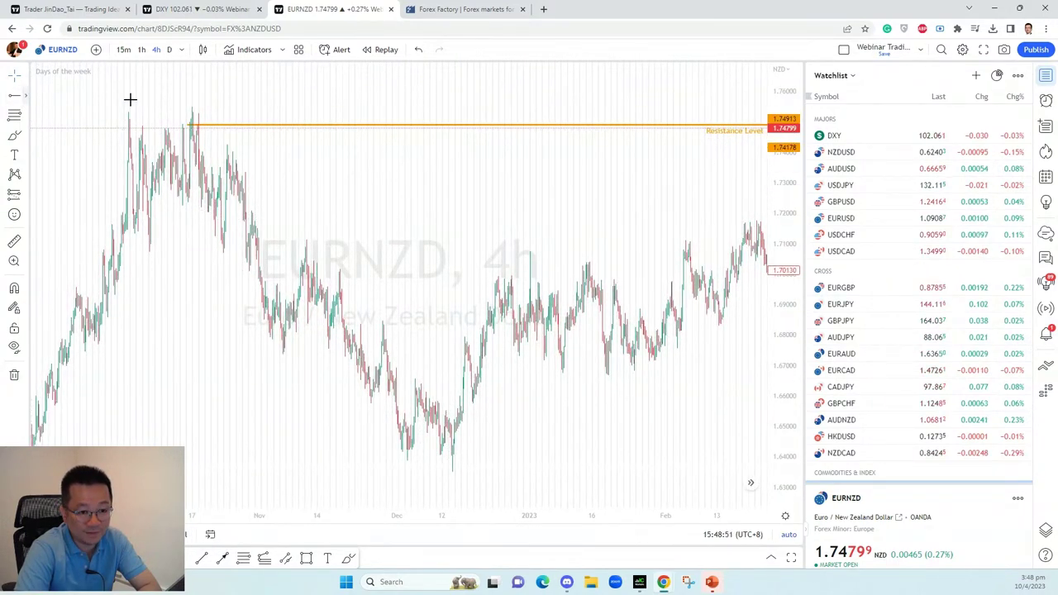
left_click(190, 111)
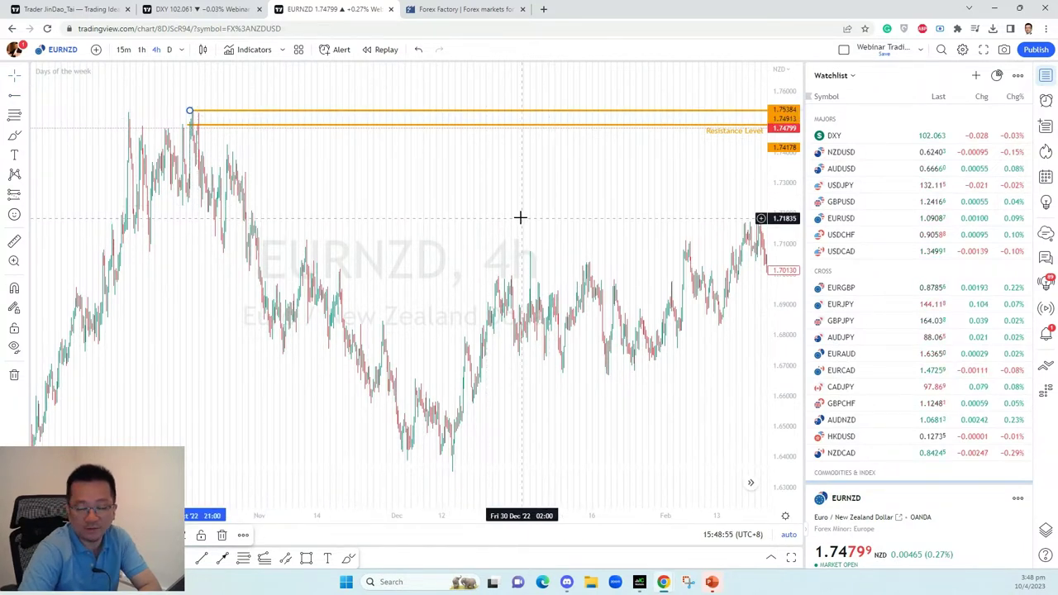
left_click(141, 50)
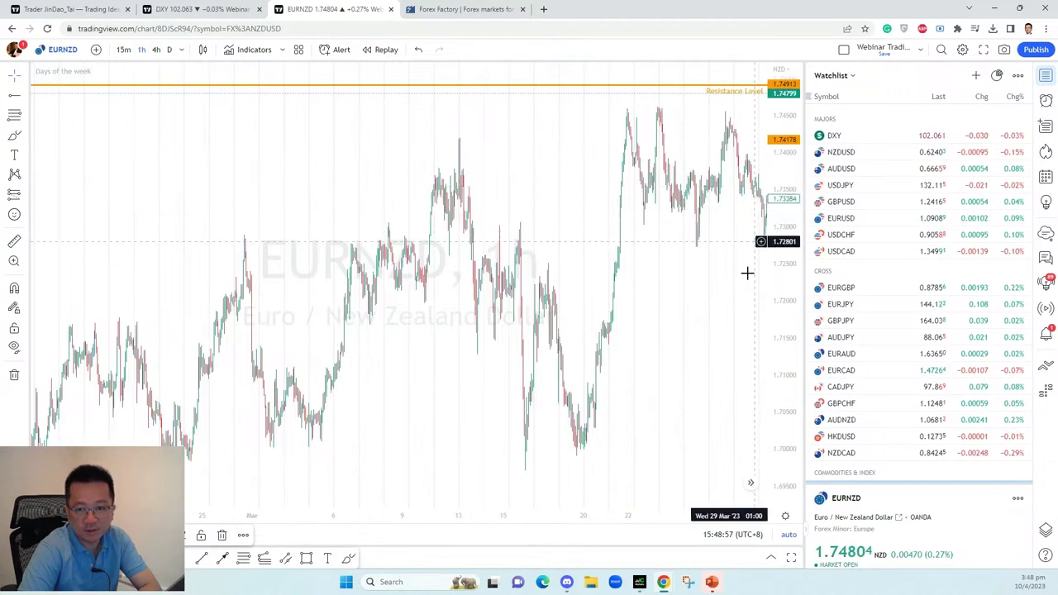
- Draw a horizontal ray from the 5 April EURNZD lows at about 1.7251
scroll(723, 402, "up", 5)
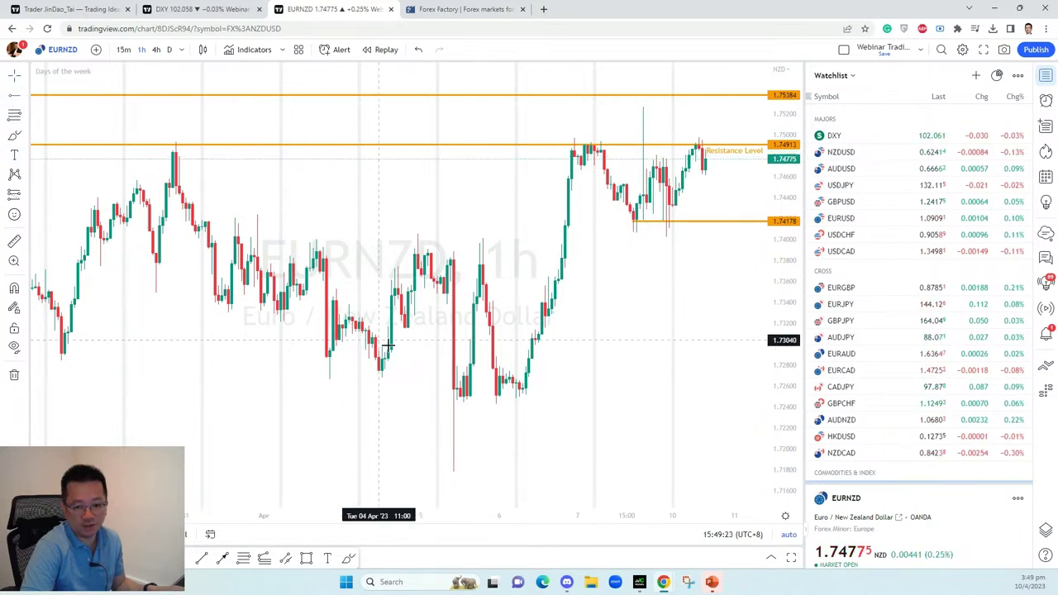
left_click(464, 396)
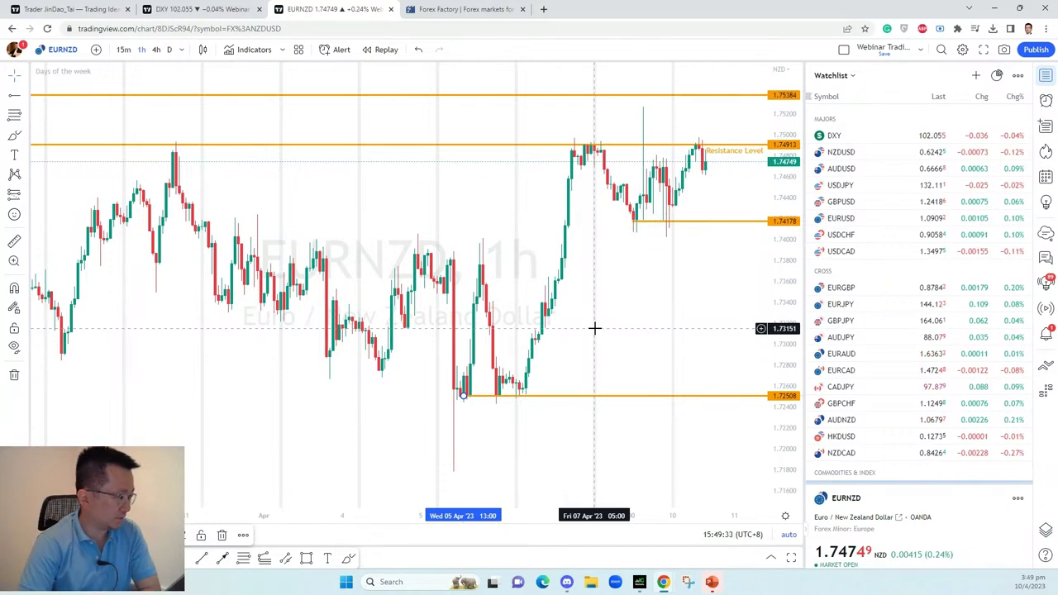
left_click(619, 319)
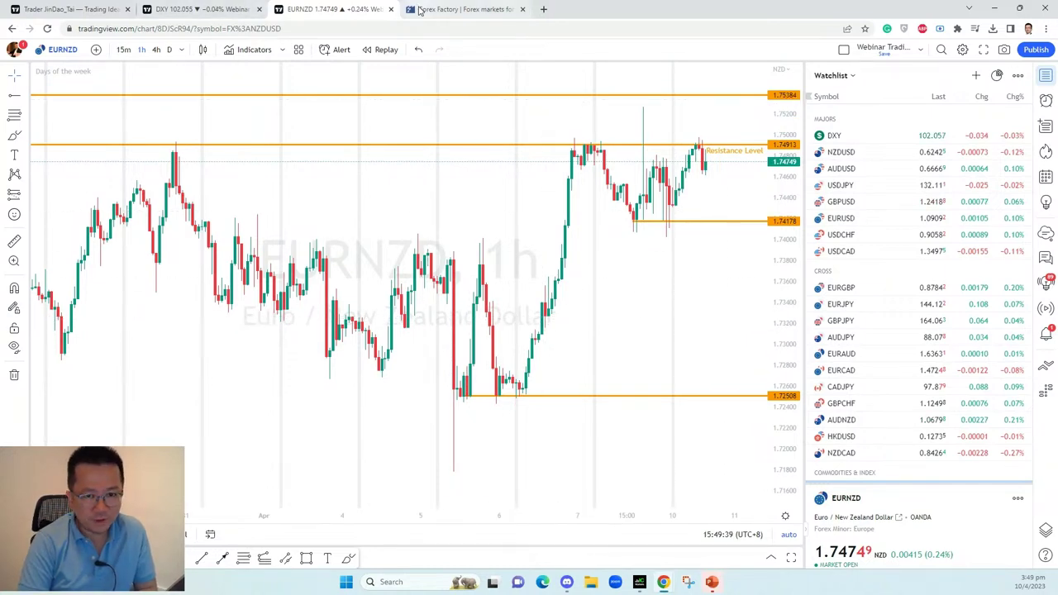
- Switch to Forex Factory, refresh the page, and read the story "Yen sinks as rates outlook diverges; NZ dollar tumbles"
left_click(463, 9)
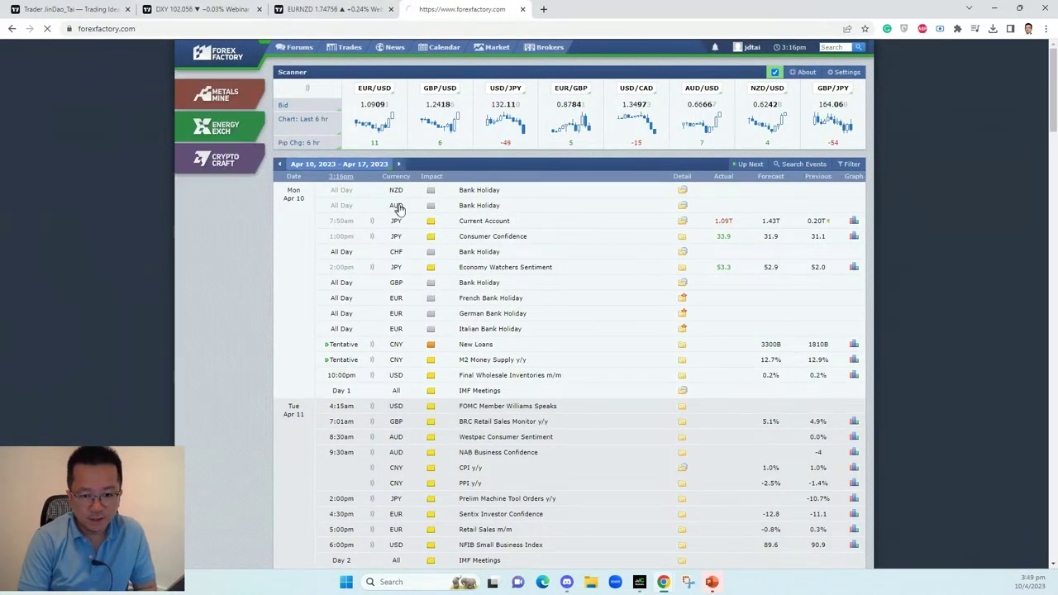
key("F5")
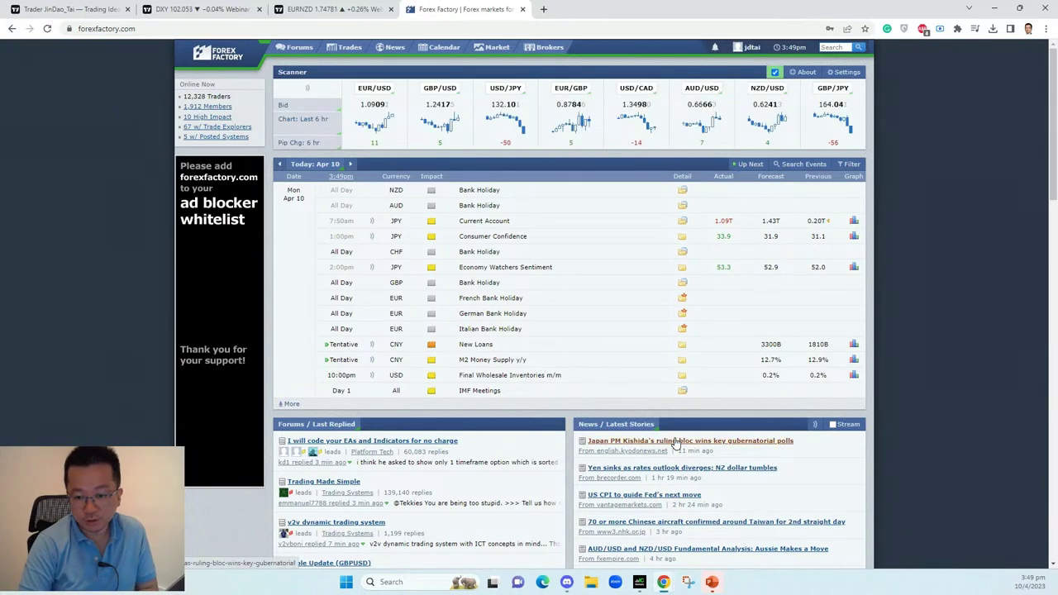
mouse_move(657, 447)
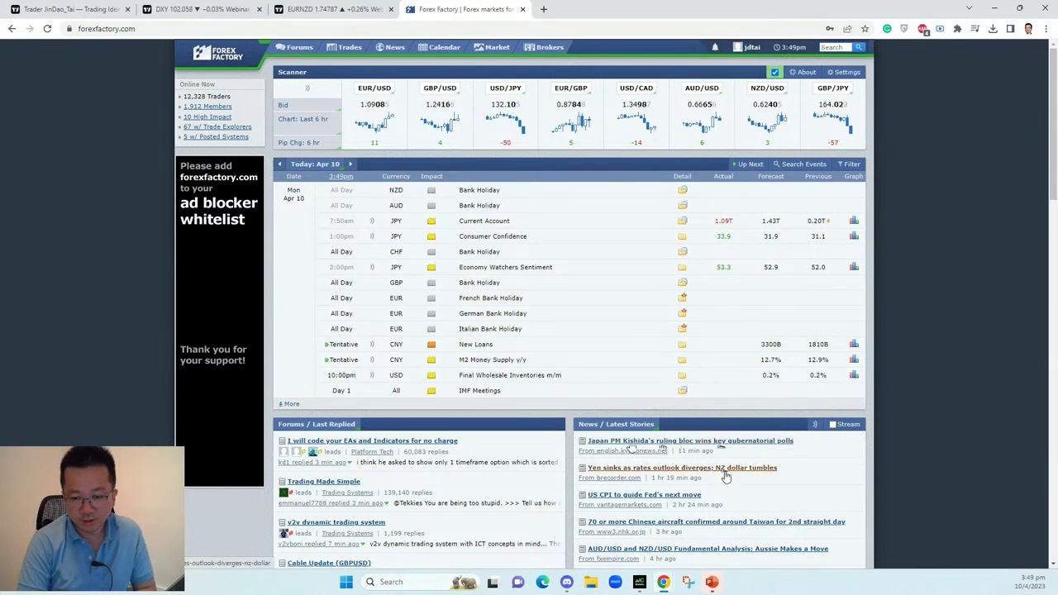
mouse_move(724, 476)
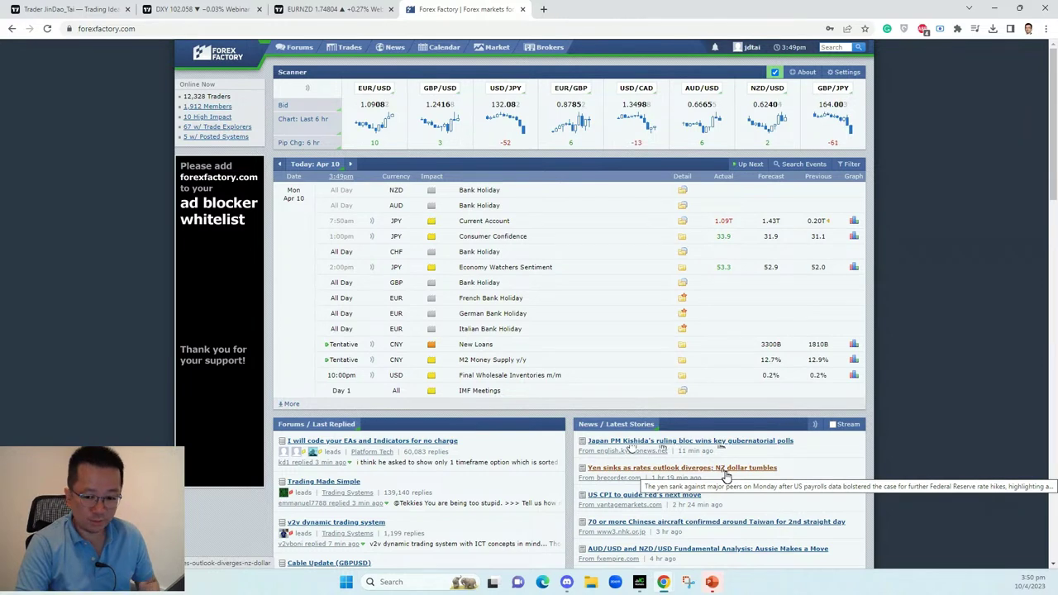
left_click(724, 476)
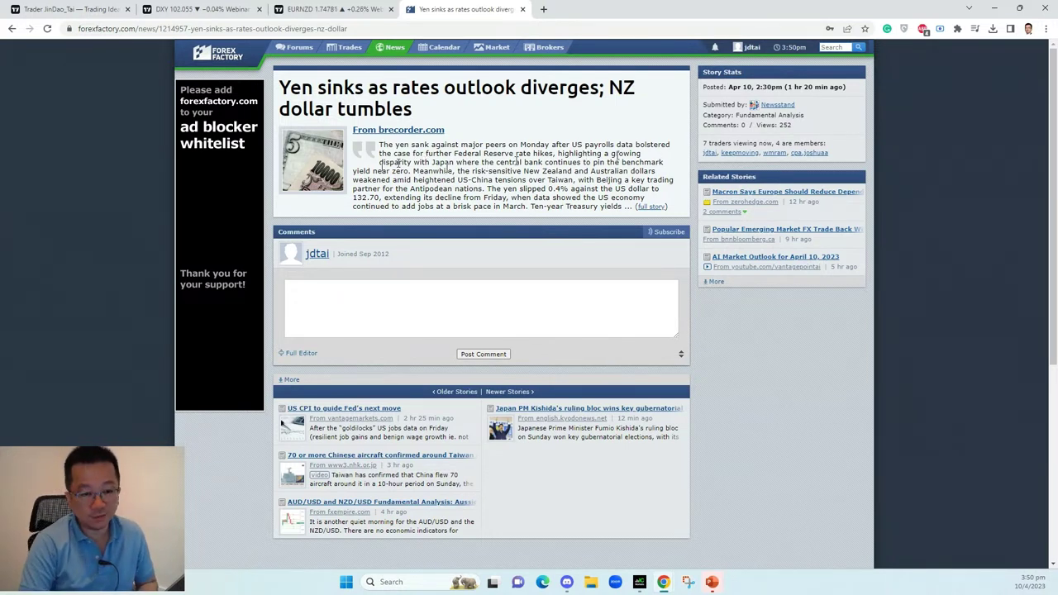
mouse_move(221, 52)
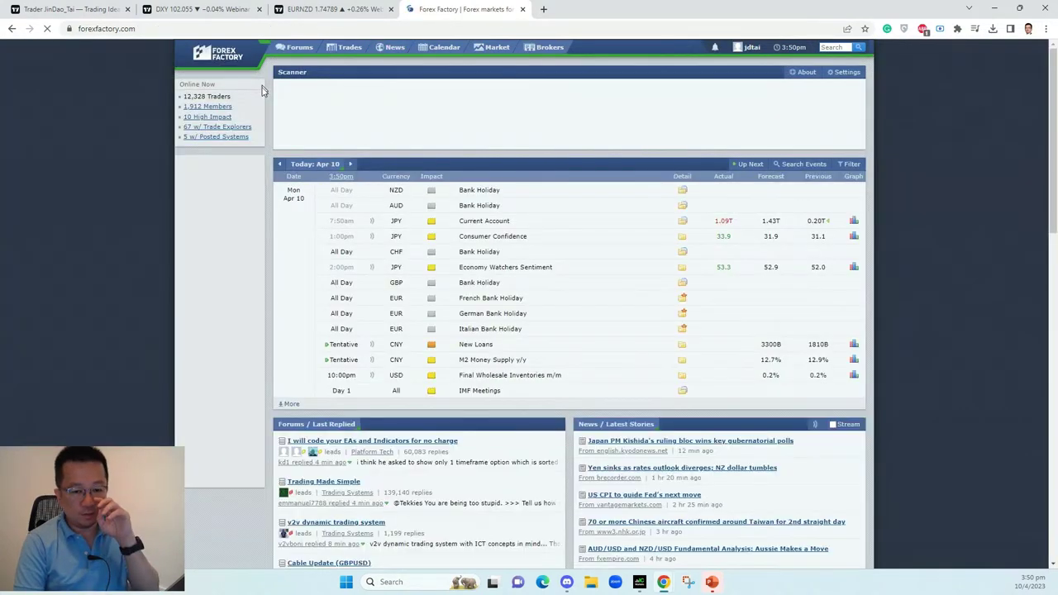
- Return to TradingView, open the USDJPY chart, and check its projected retrace against the plan in the DXY chart's note
left_click(331, 9)
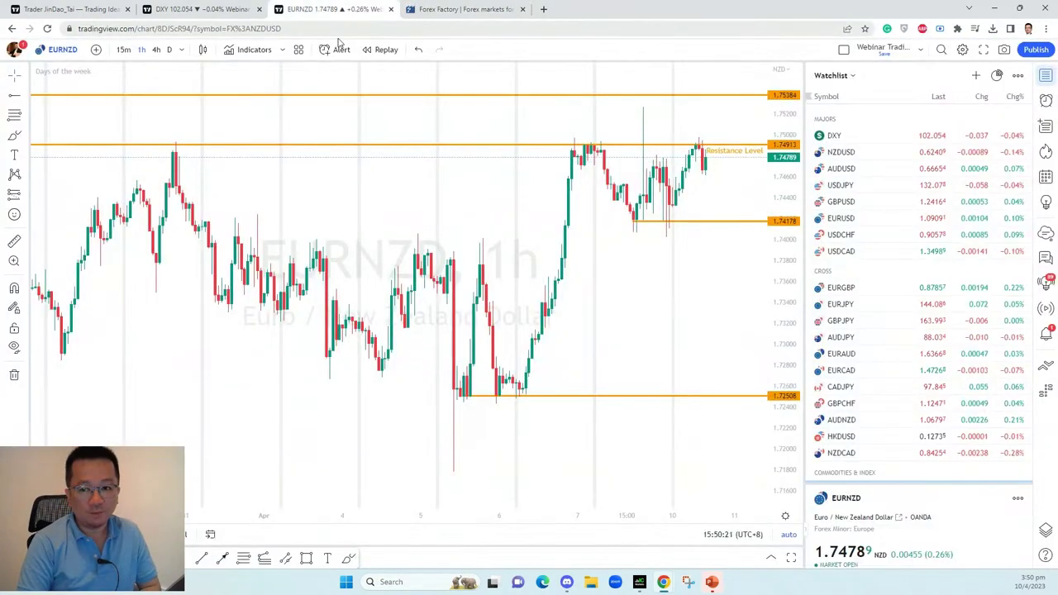
left_click(837, 185)
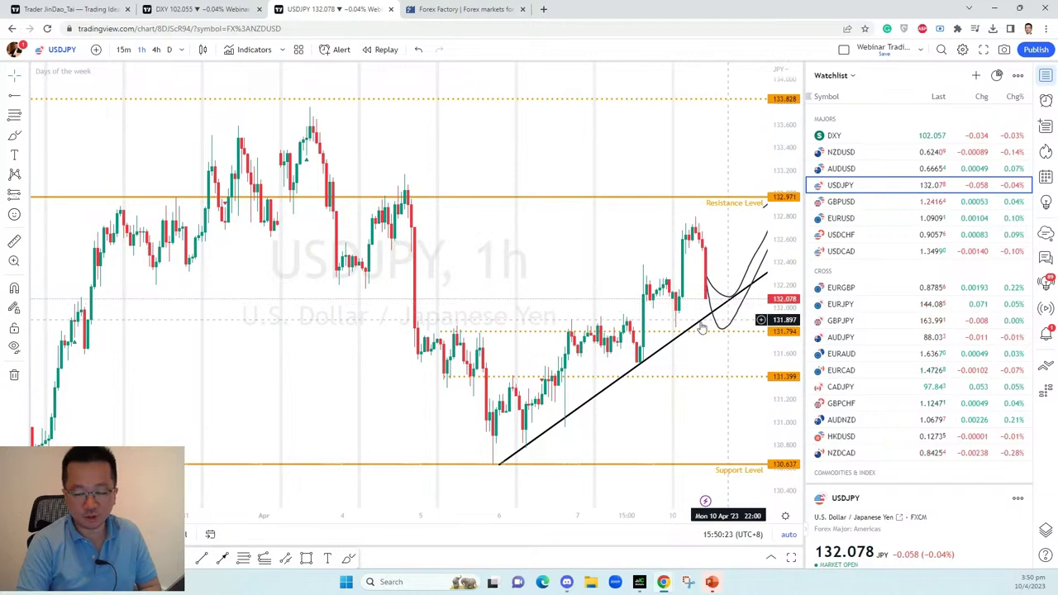
left_click(198, 9)
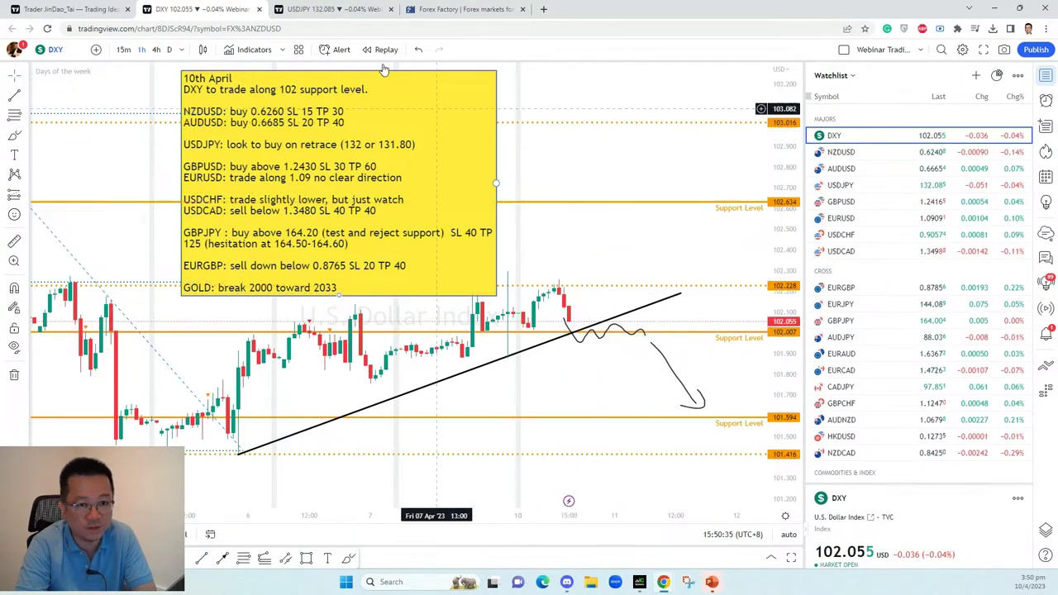
key("ctrl+Tab")
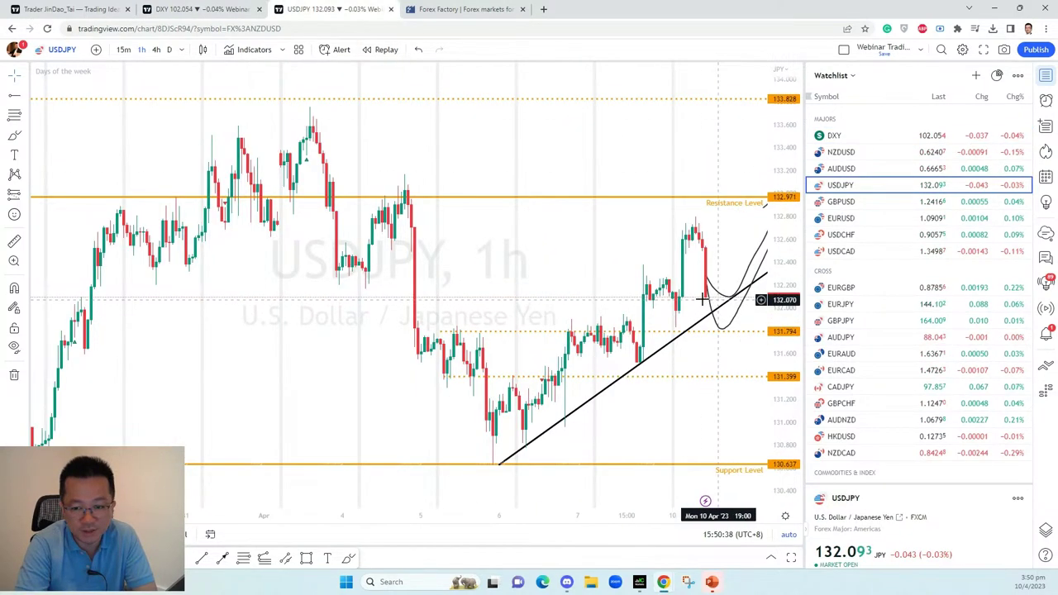
left_click_drag(696, 308, 545, 312)
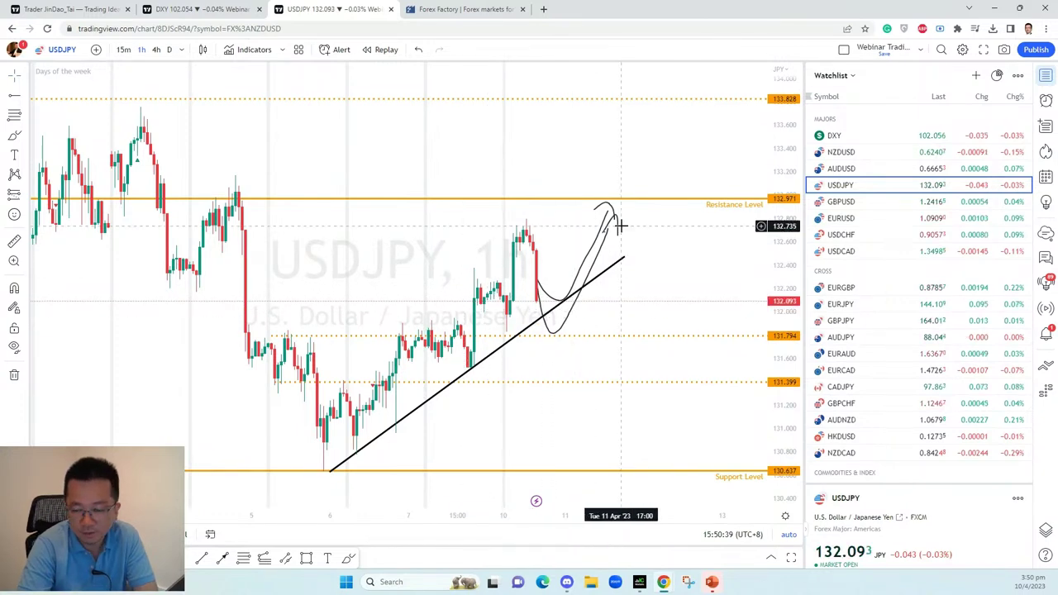
- View the GBPJPY chart, and load the OANDA GBPAUD chart through a symbol search
left_click(841, 320)
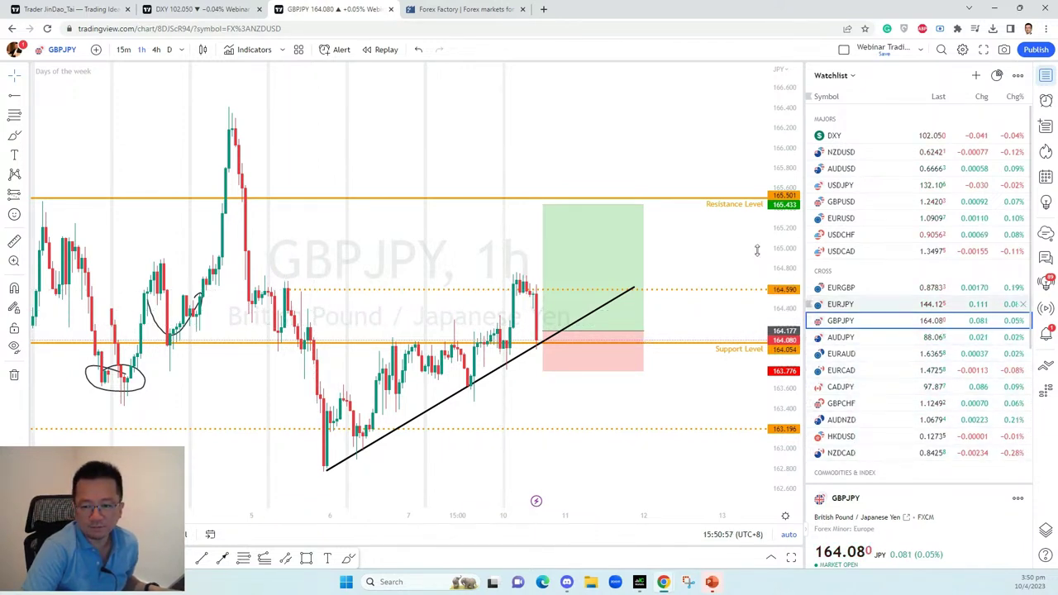
left_click(71, 51)
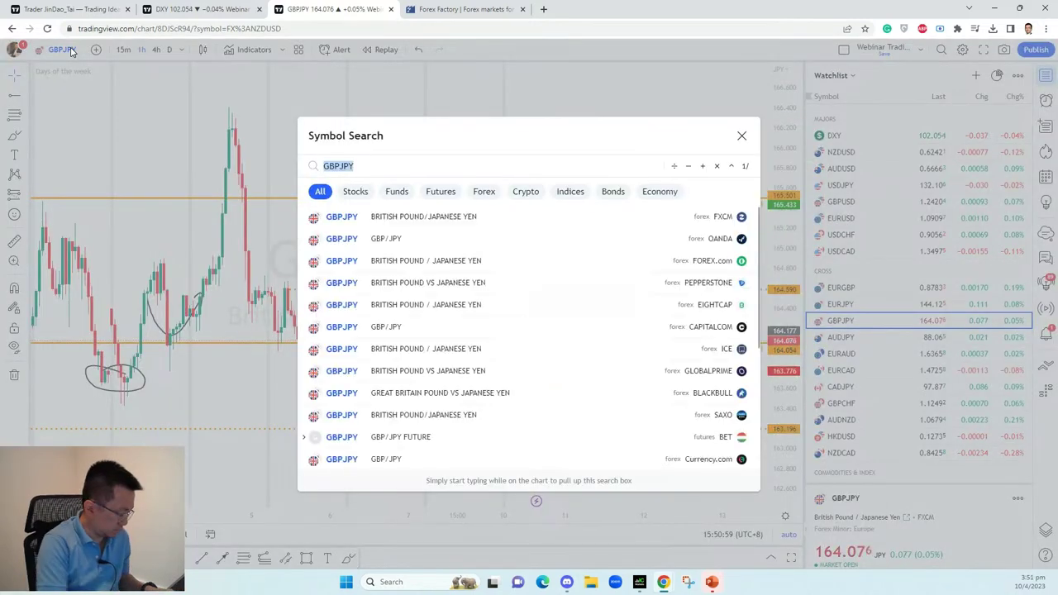
type("GBPAUD")
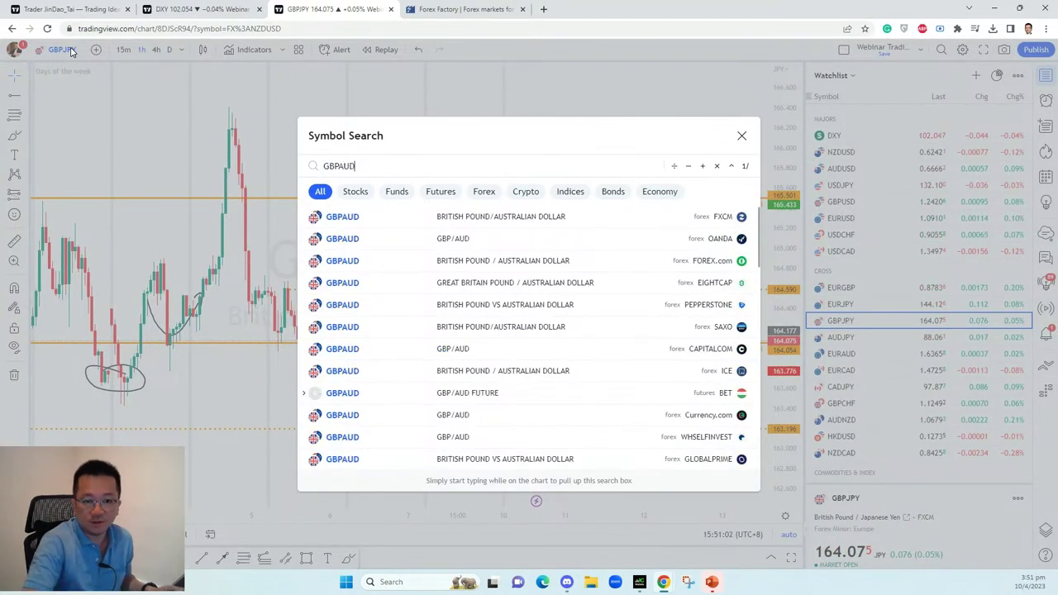
left_click(487, 238)
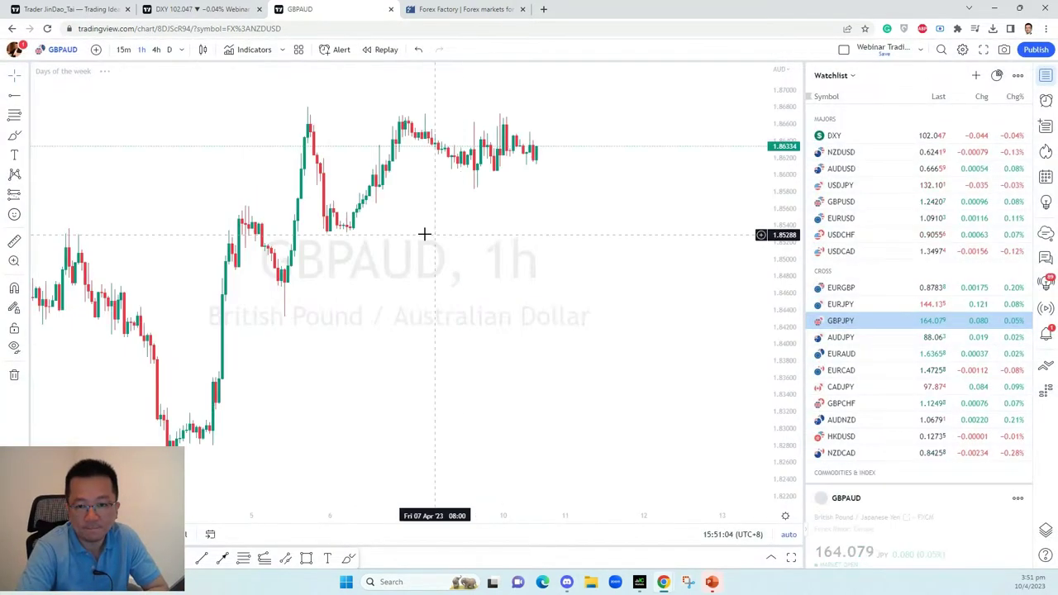
- Draw a horizontal ray across the GBPAUD highs starting from the 5 April peak, at about 1.8667
scroll(516, 211, "down", 5)
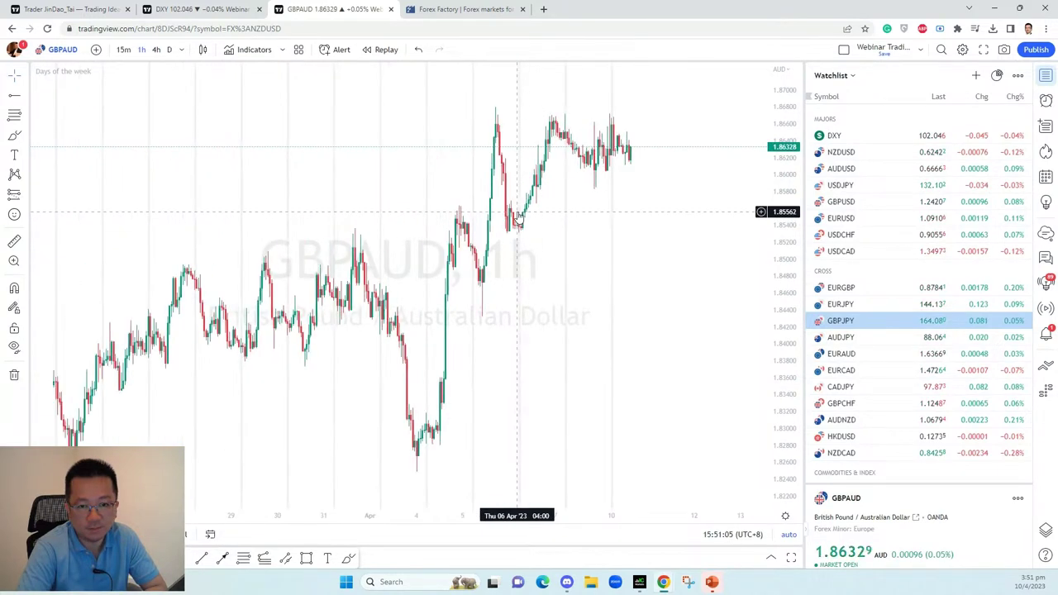
scroll(516, 212, "down", 3)
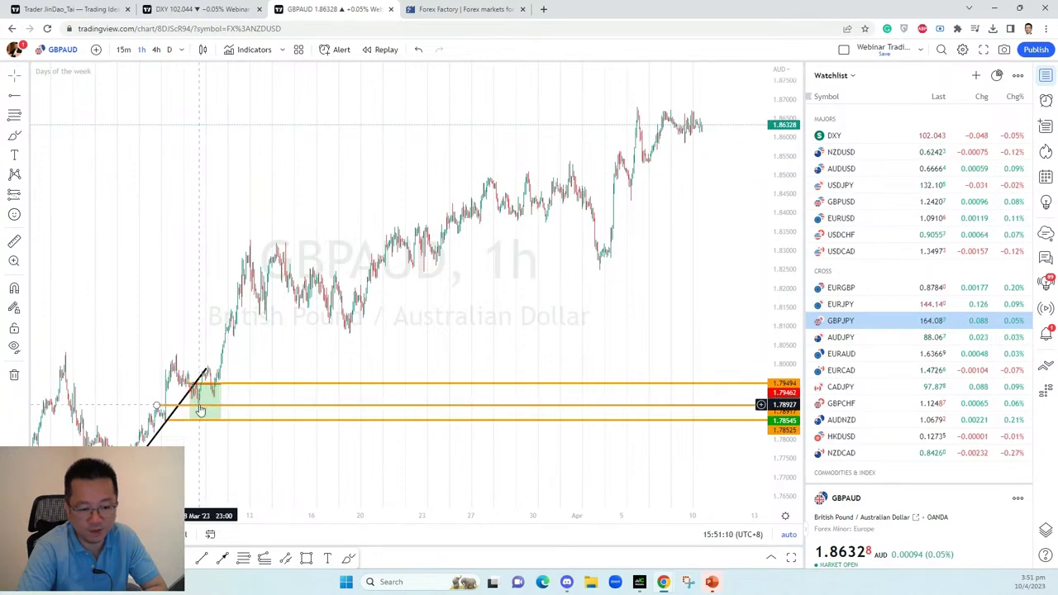
scroll(652, 277, "up", 5)
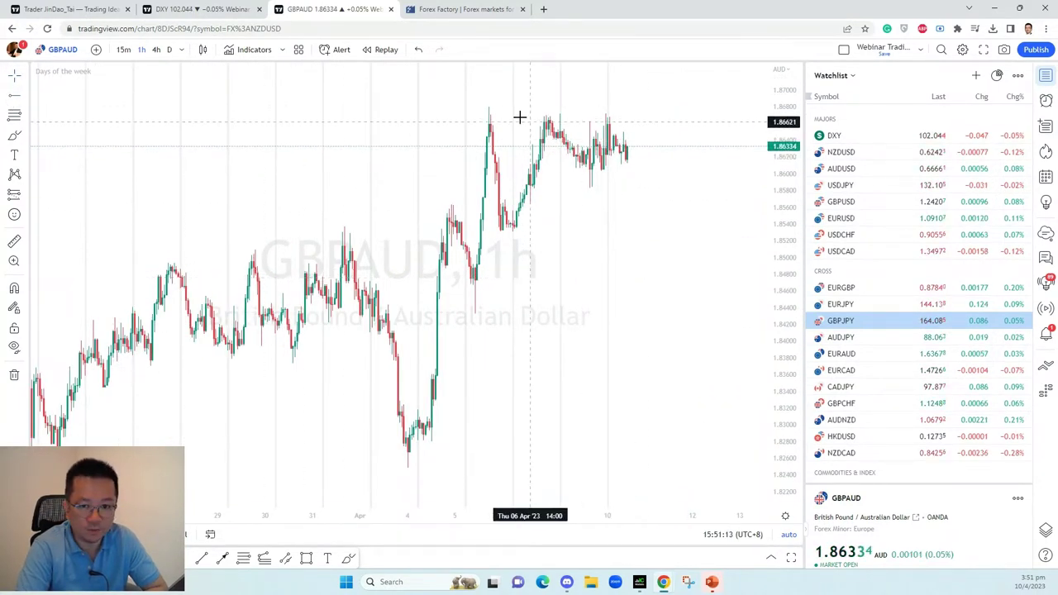
left_click(483, 116)
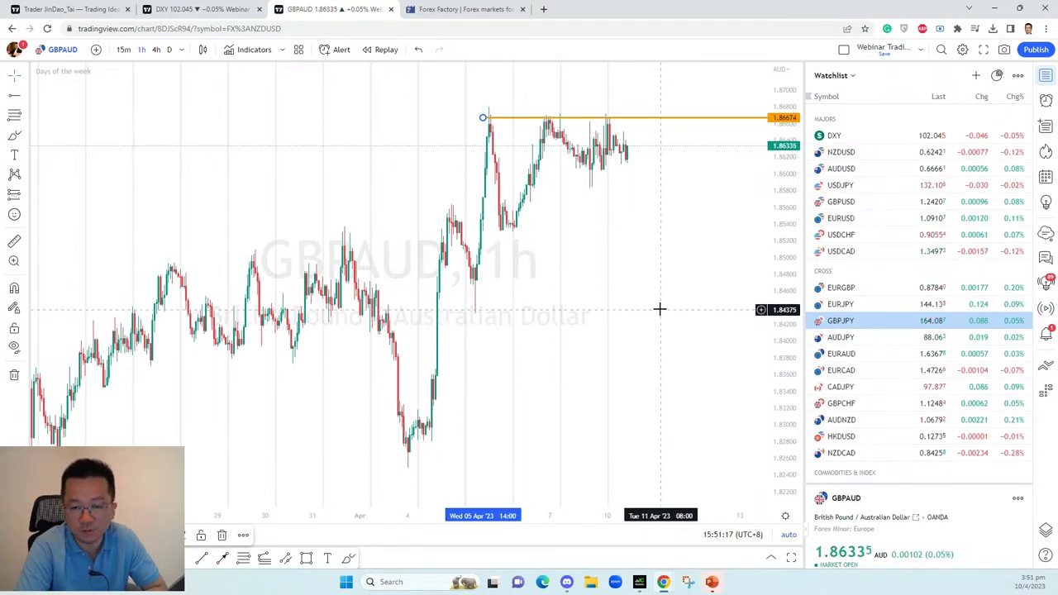
- Draw a rising trend line from the 5 April GBPAUD low at about 1.8476, along the latest lows and ending just under the horizontal ray
scroll(659, 309, "up", 5)
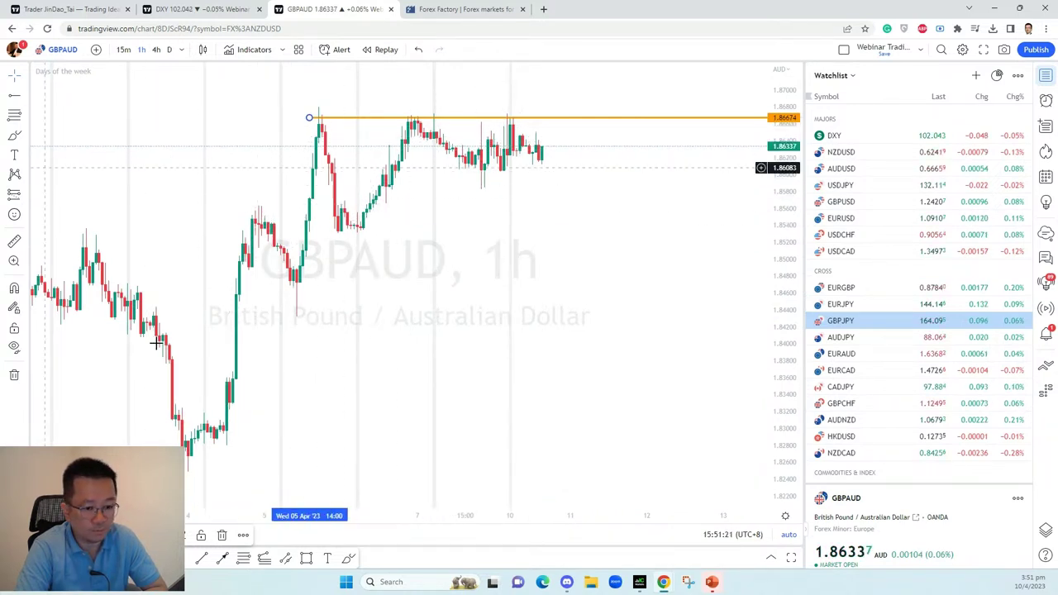
key("alt+t")
left_click(296, 278)
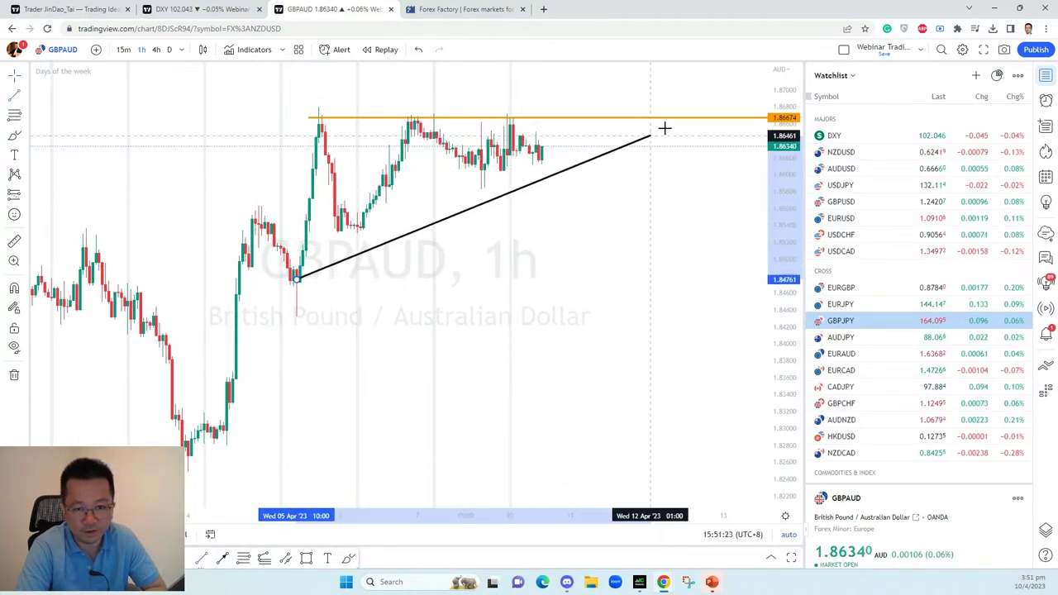
left_click(616, 125)
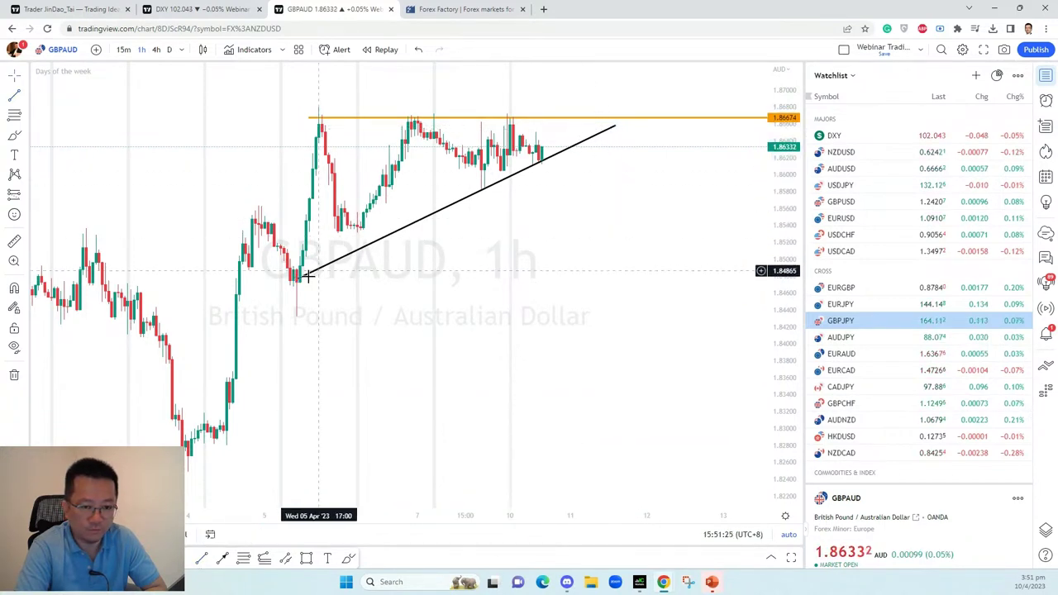
left_click_drag(307, 275, 297, 279)
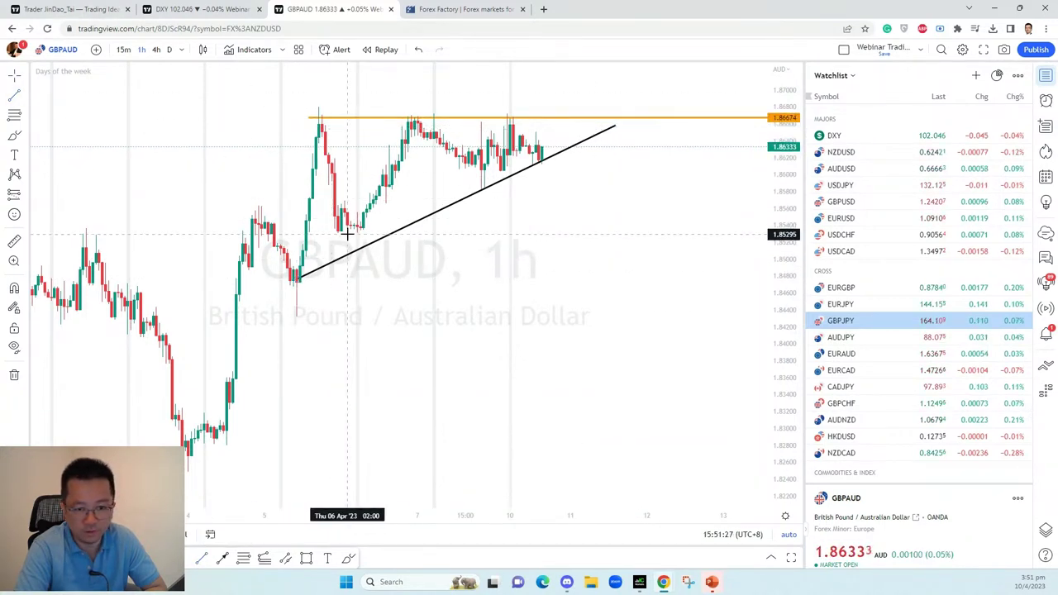